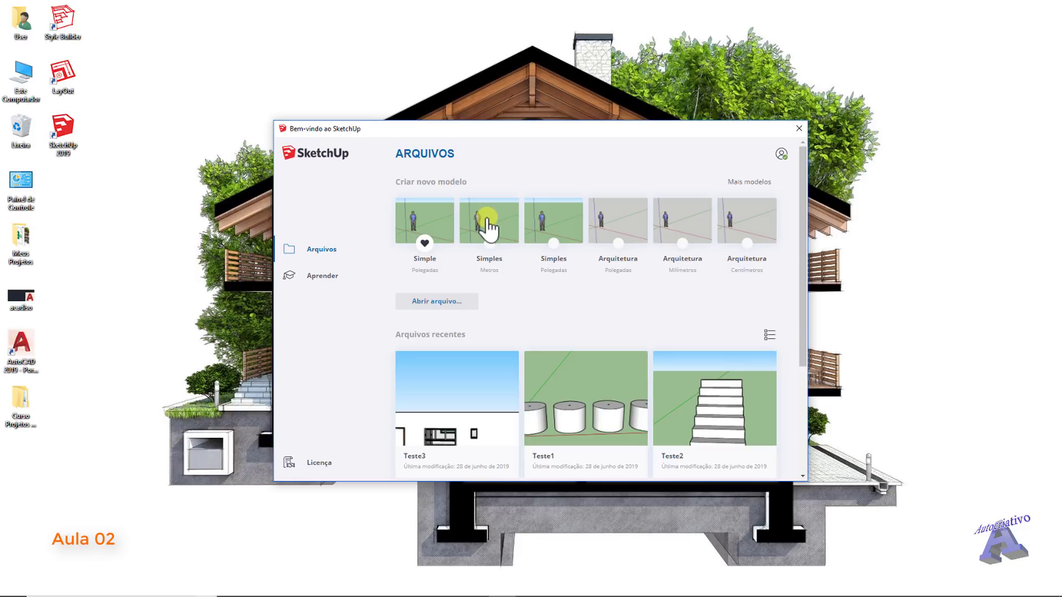
Step: Create a new model from the Simples template in metres
left_click(487, 228)
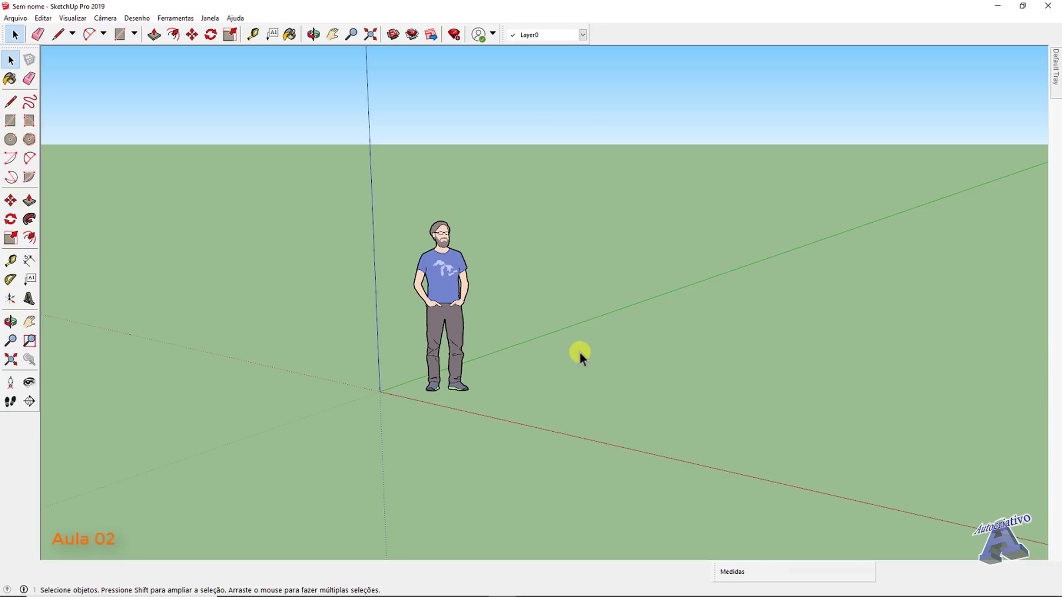
middle_click_drag(590, 356, 382, 380)
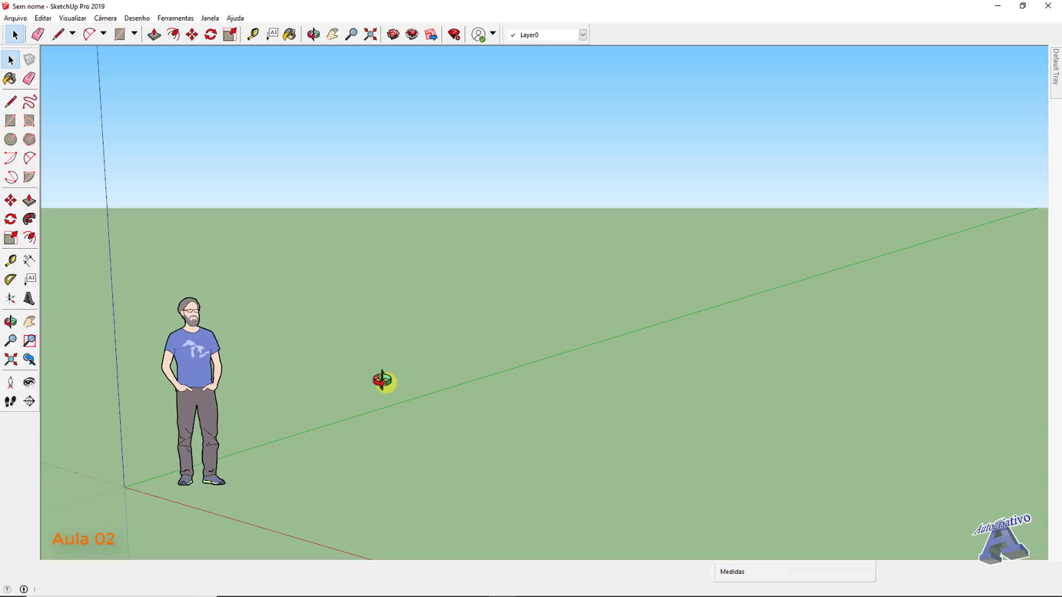
middle_click(381, 381)
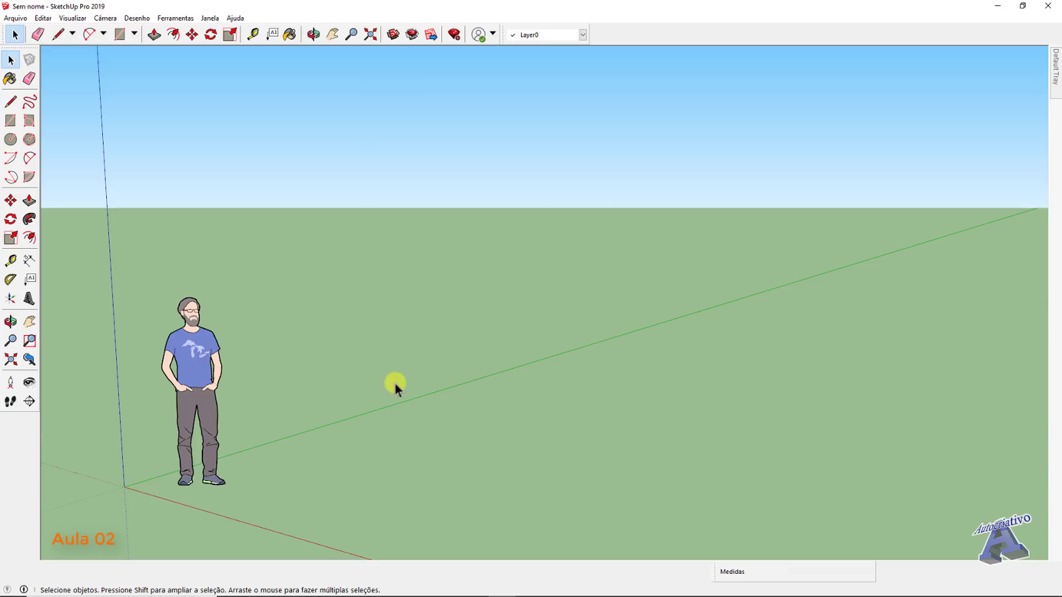
Step: Set the model's length unit to decimal metres (m) in the model information's unit settings
left_click(208, 19)
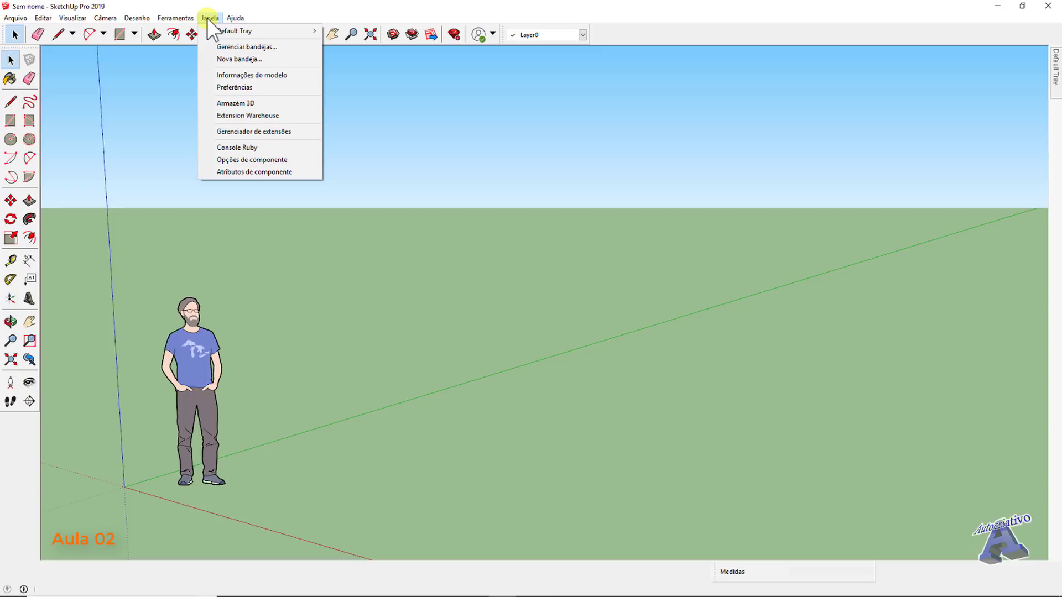
left_click(254, 75)
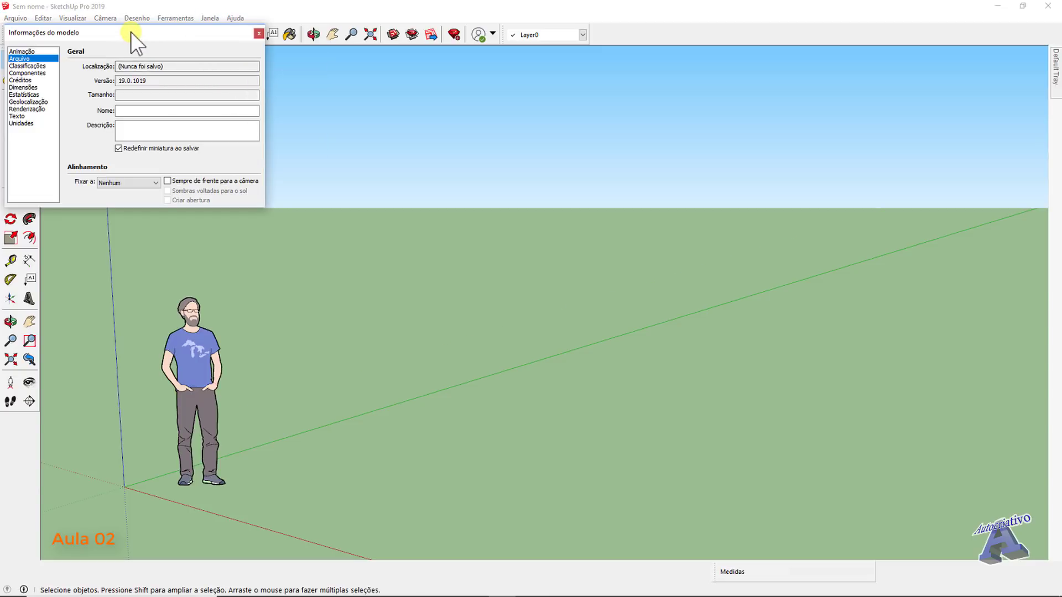
left_click_drag(130, 31, 526, 207)
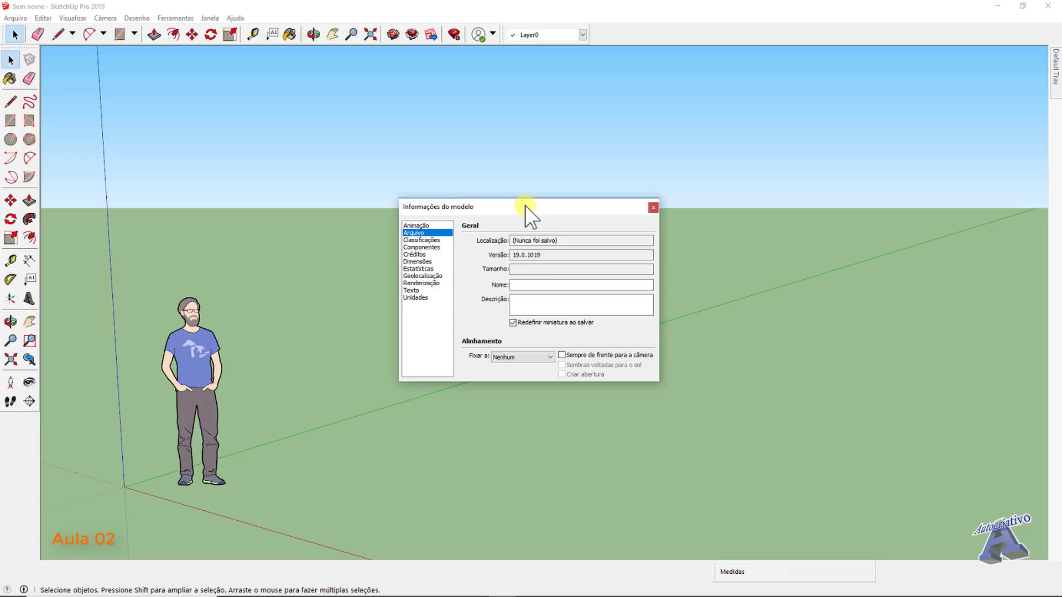
left_click(419, 298)
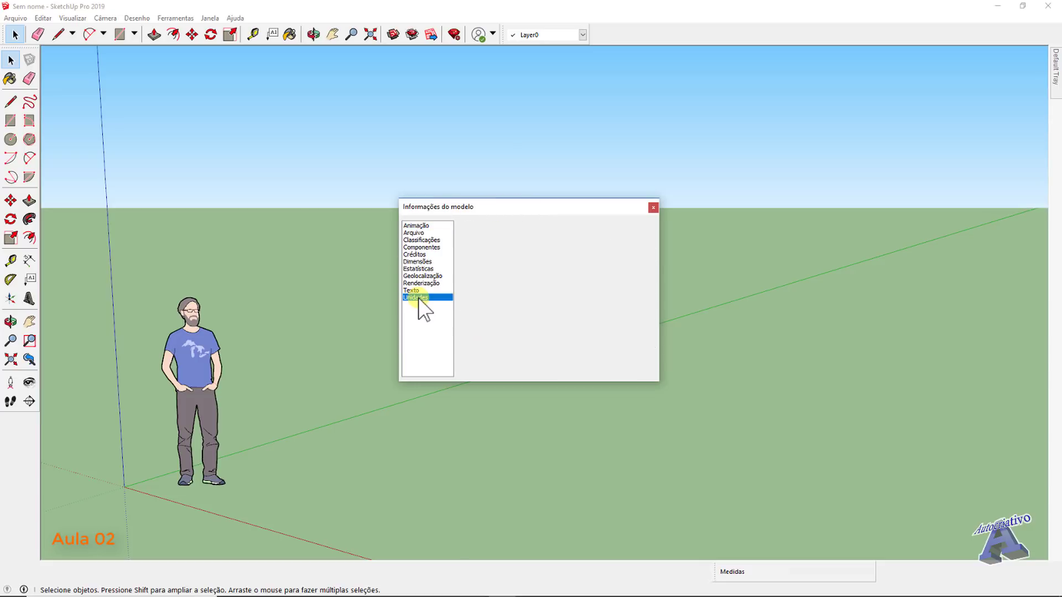
left_click_drag(529, 206, 523, 208)
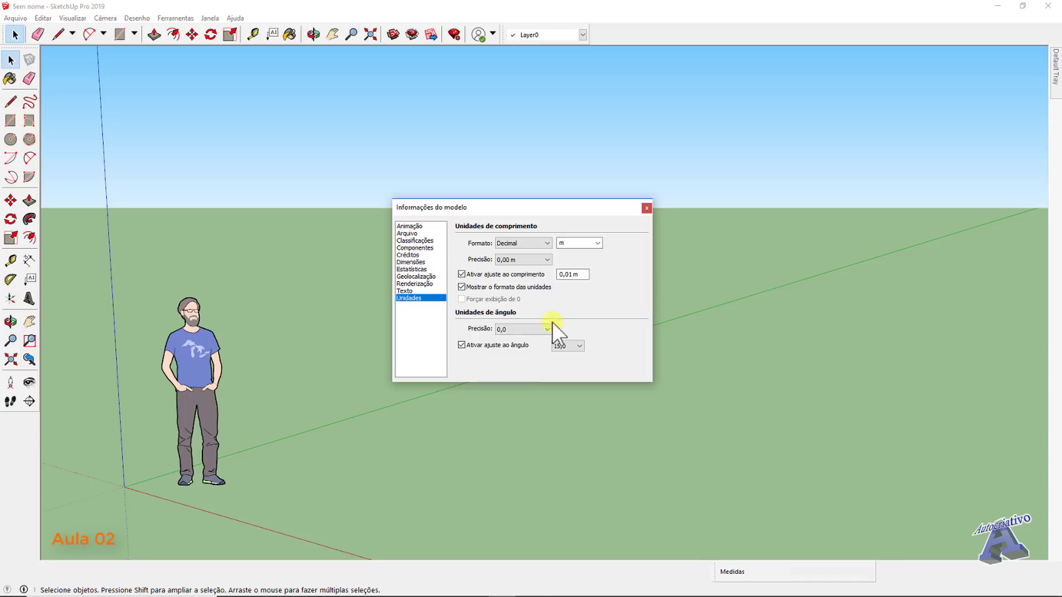
left_click(597, 245)
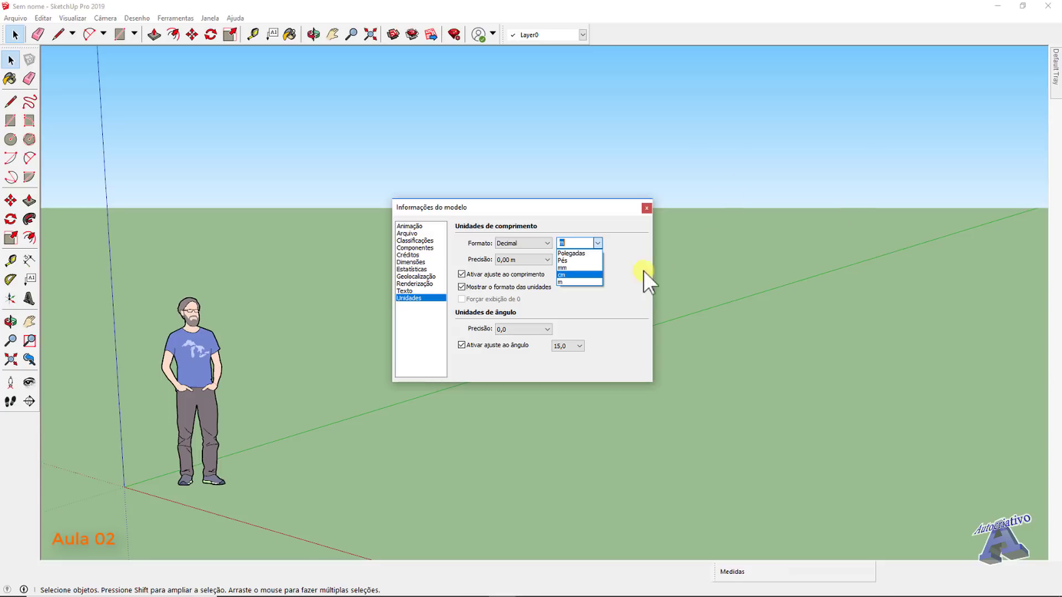
left_click(563, 283)
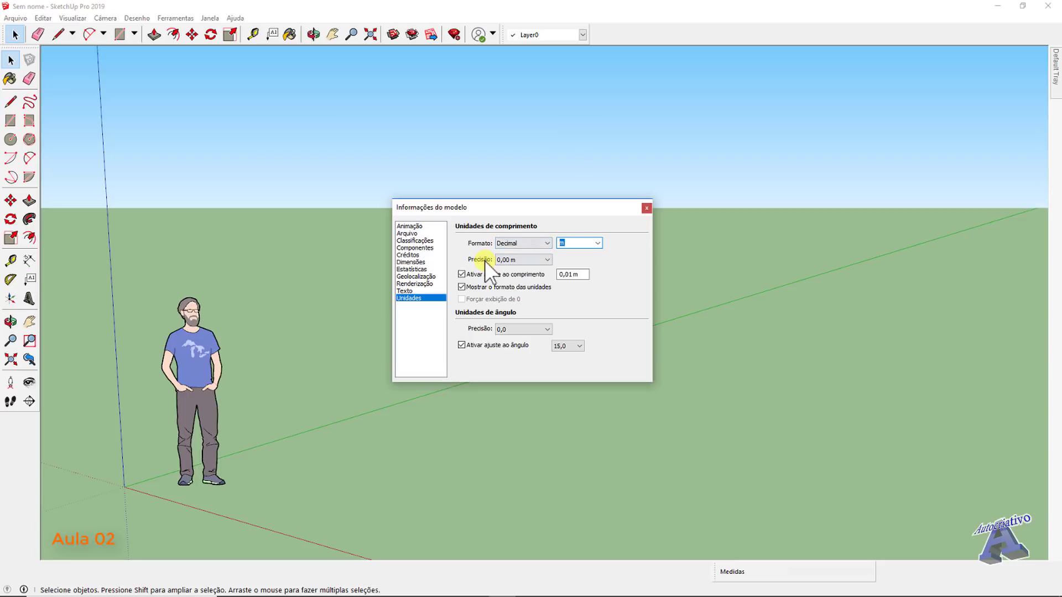
left_click(575, 275)
left_click(647, 208)
Step: Pan and orbit the view around the standing figure and the axes
mouse_move(582, 368)
middle_mouse_down()
mouse_move(588, 389)
mouse_move(607, 398)
mouse_move(581, 325)
mouse_move(591, 301)
mouse_move(564, 348)
mouse_move(593, 234)
mouse_move(555, 408)
mouse_move(539, 389)
mouse_move(557, 318)
mouse_move(570, 348)
mouse_move(652, 332)
mouse_move(611, 356)
mouse_move(612, 379)
mouse_move(597, 371)
middle_mouse_up()
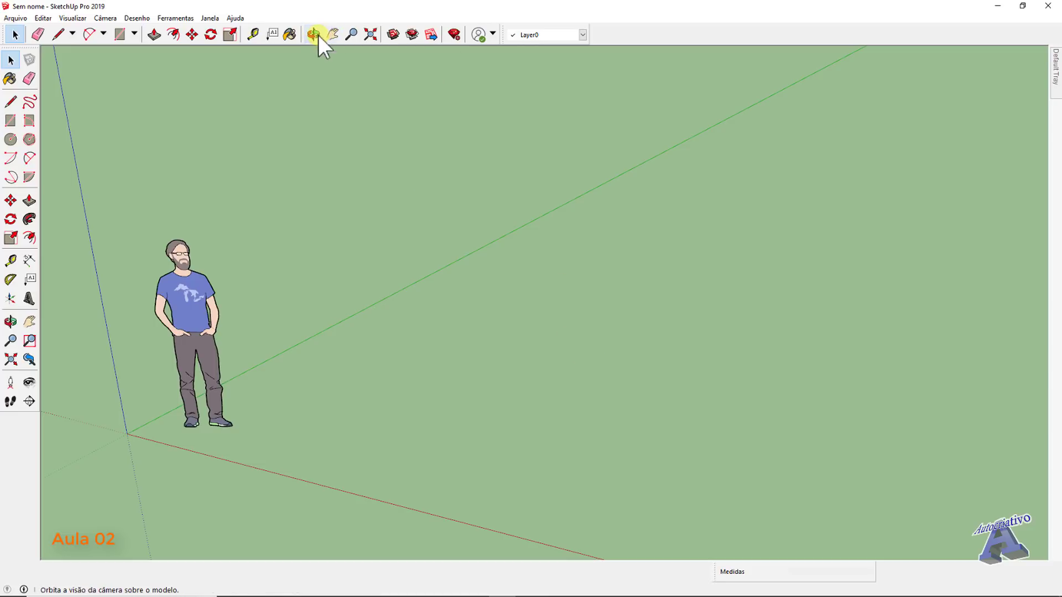
left_click(333, 35)
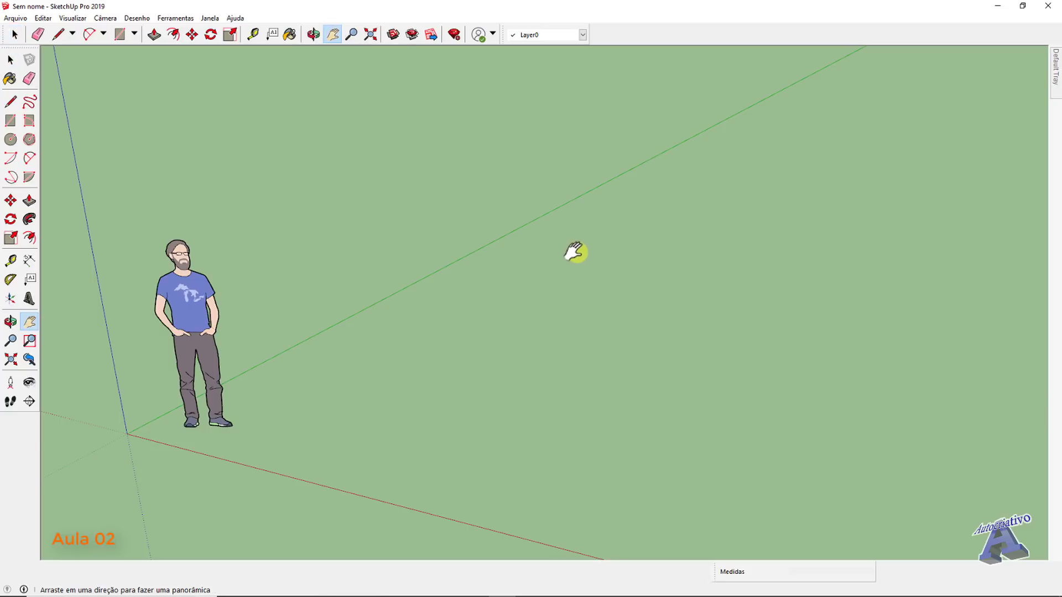
left_click_drag(575, 252, 597, 232)
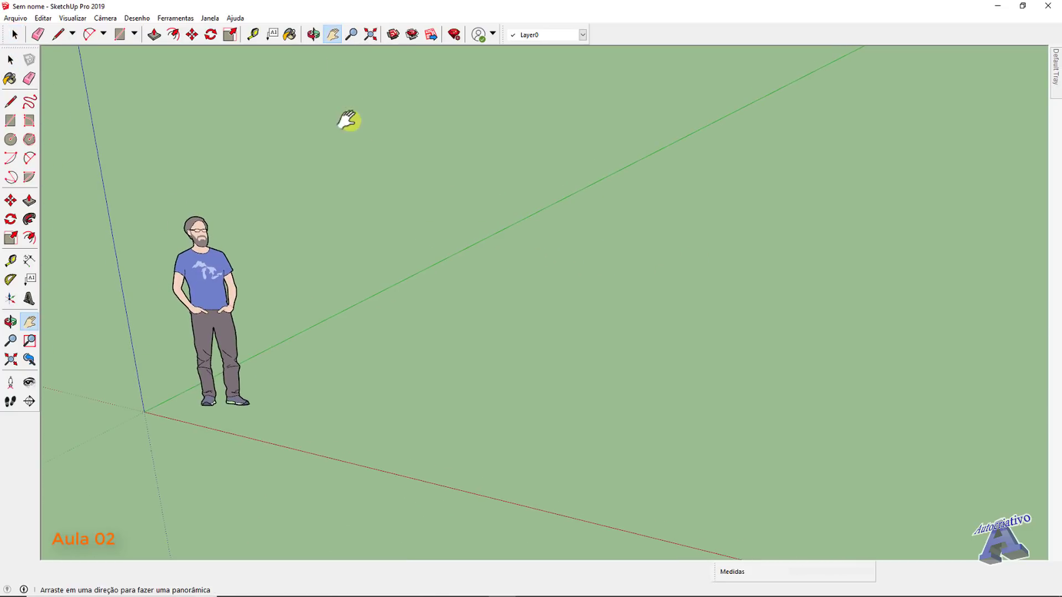
left_click(314, 34)
left_click_drag(393, 131, 593, 267)
key("space")
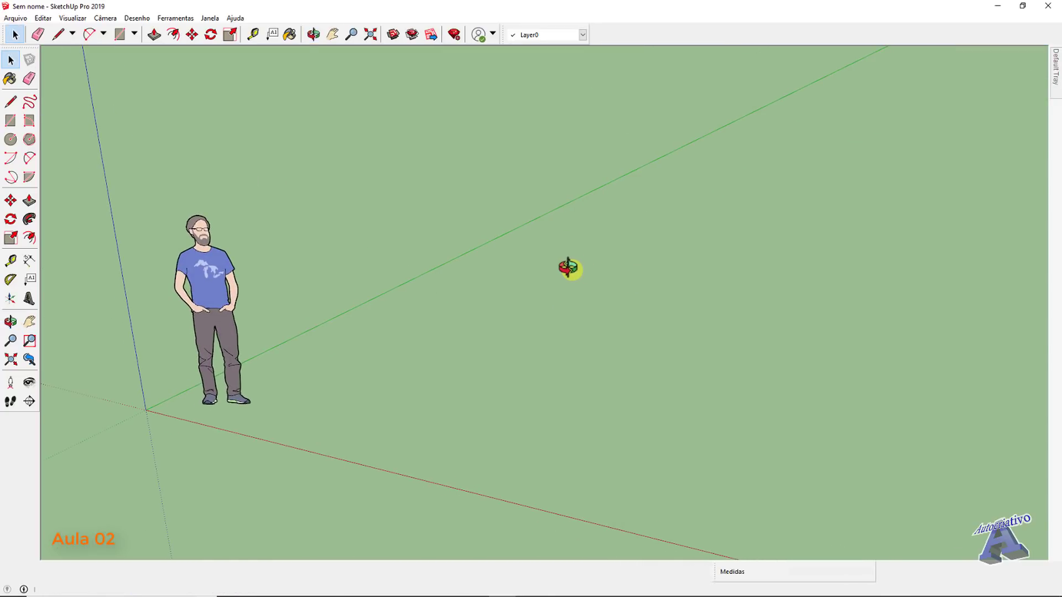
middle_click_drag(546, 281, 571, 366)
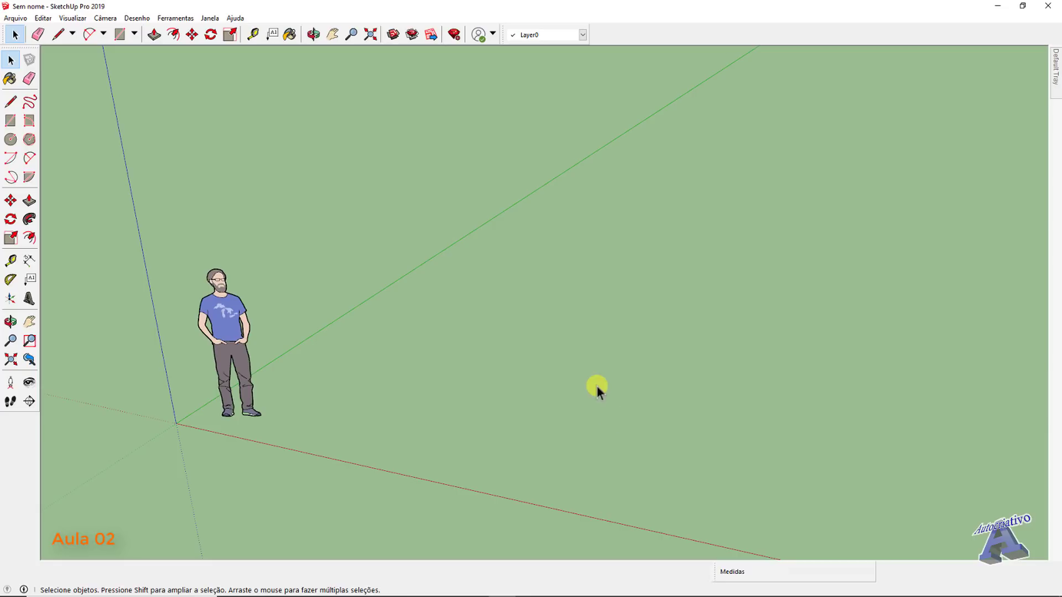
Step: Move the measurements toolbar to the far corner below the drawing area
left_click_drag(714, 569, 887, 571)
middle_click_drag(636, 396, 567, 366)
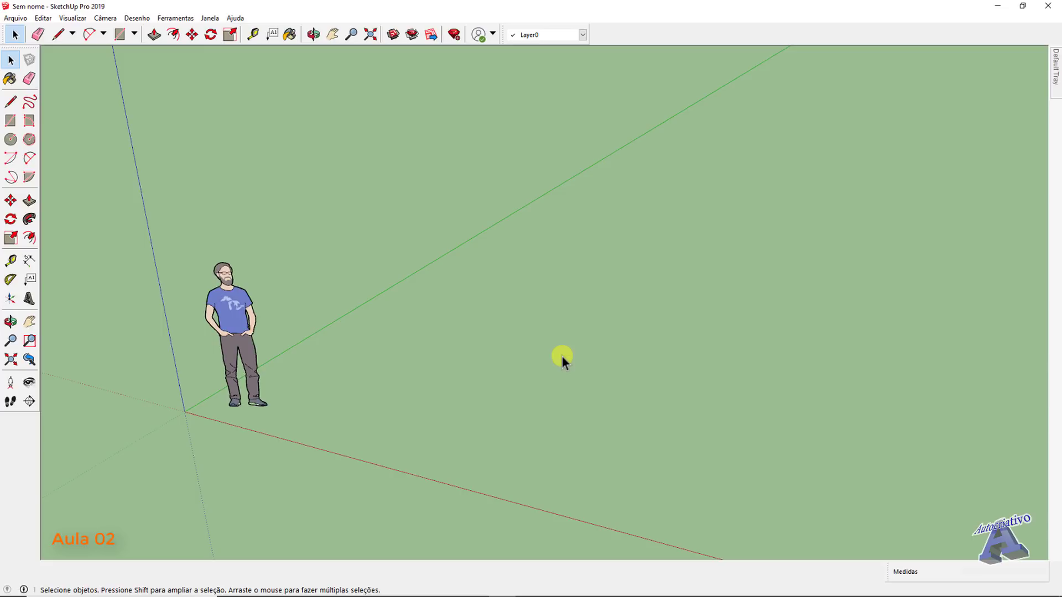
Step: Reset all keyboard shortcuts to their defaults in the SketchUp preferences
key("l")
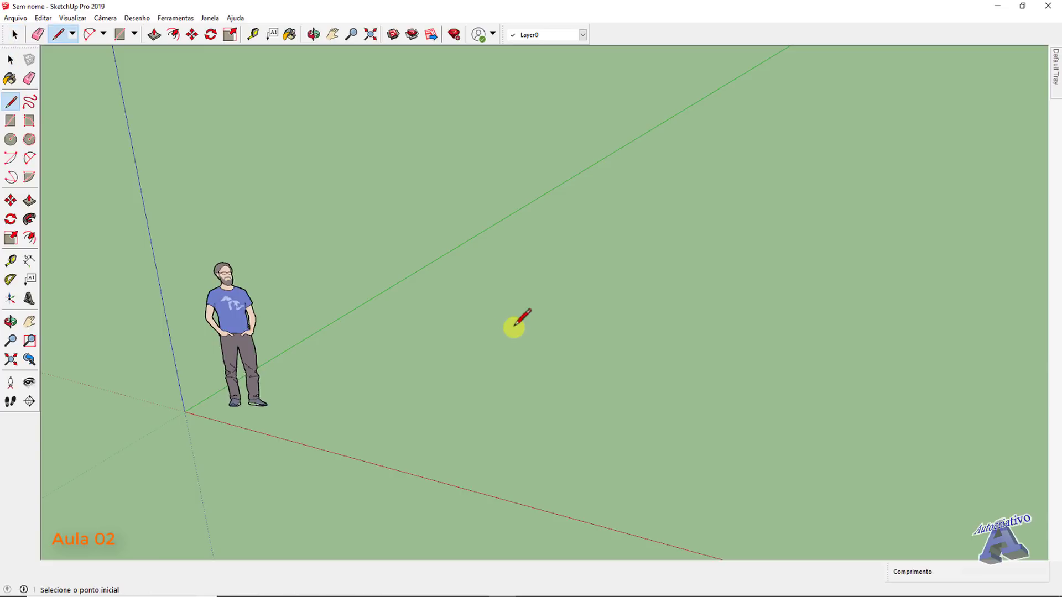
key("space")
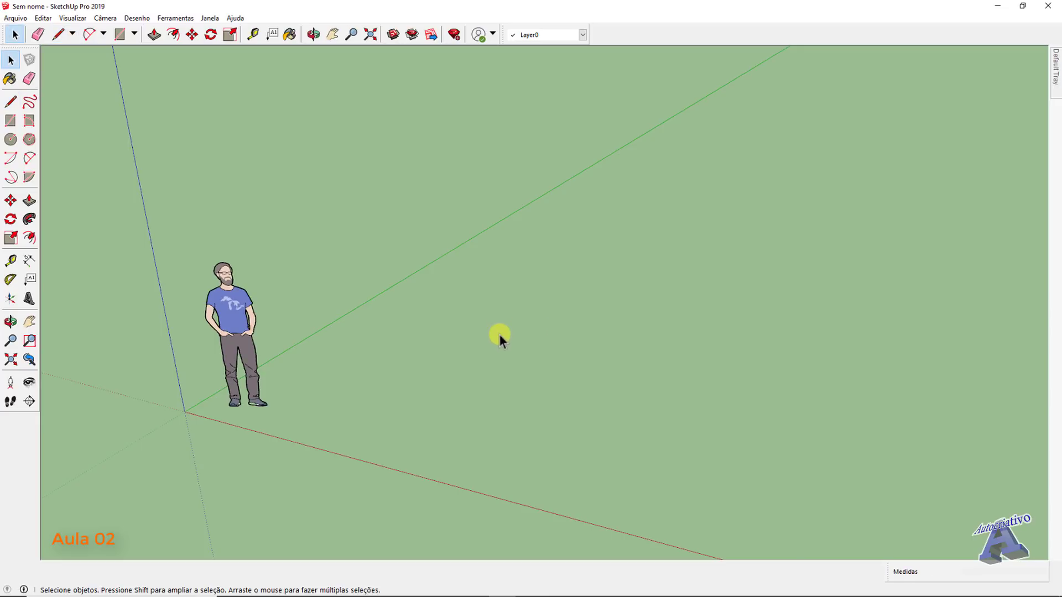
left_click(210, 18)
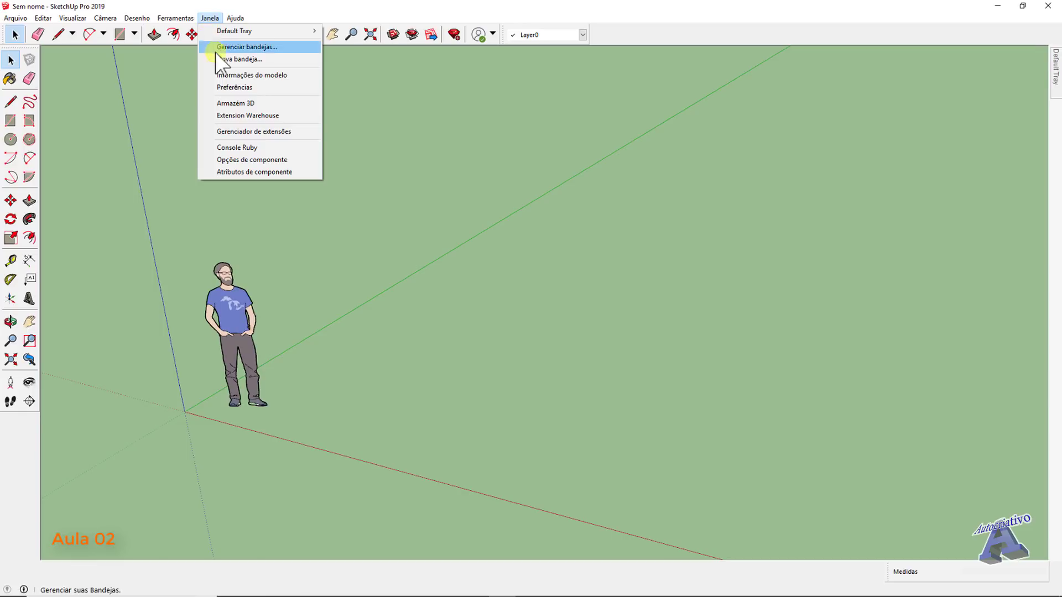
left_click(240, 88)
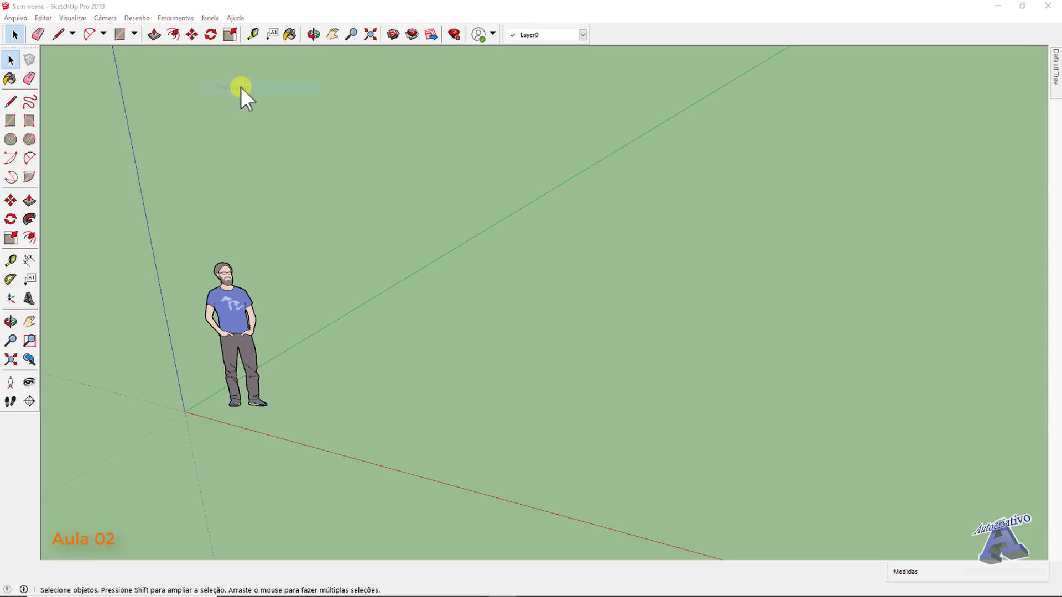
left_click_drag(512, 202, 528, 203)
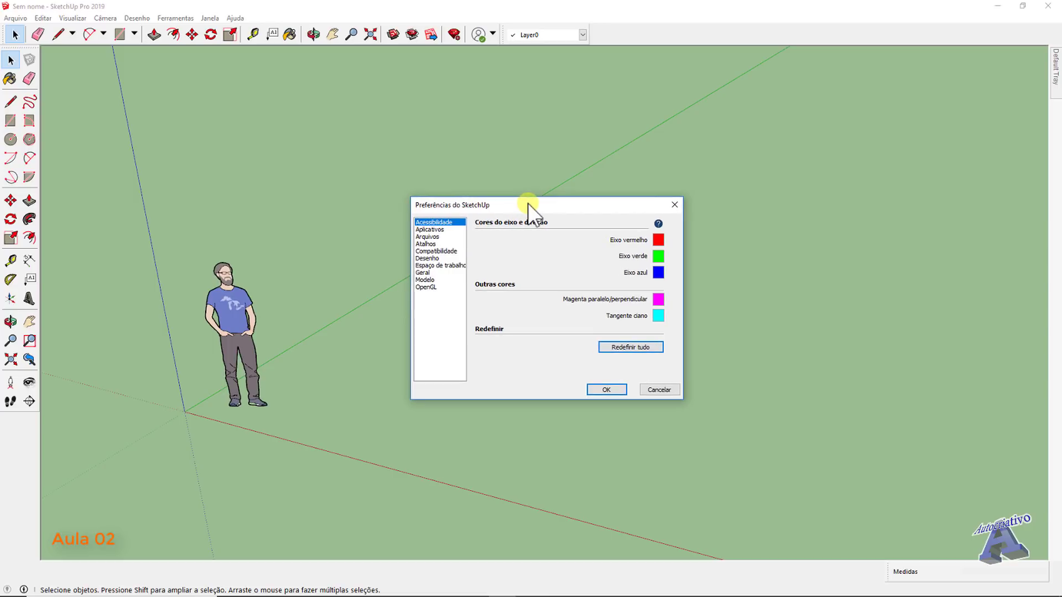
left_click(427, 244)
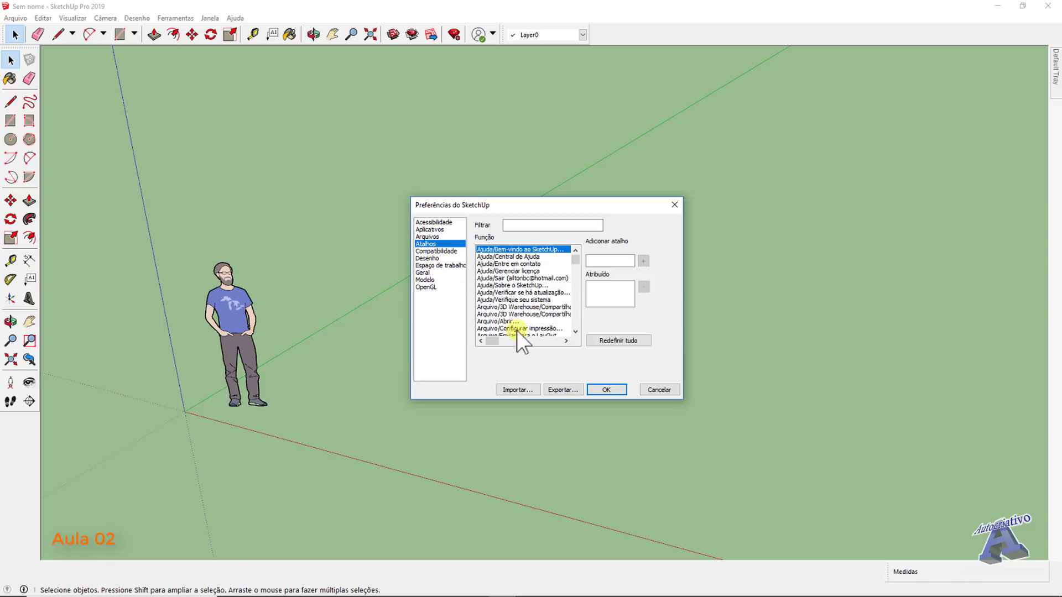
left_click(617, 341)
left_click(627, 336)
left_click(607, 390)
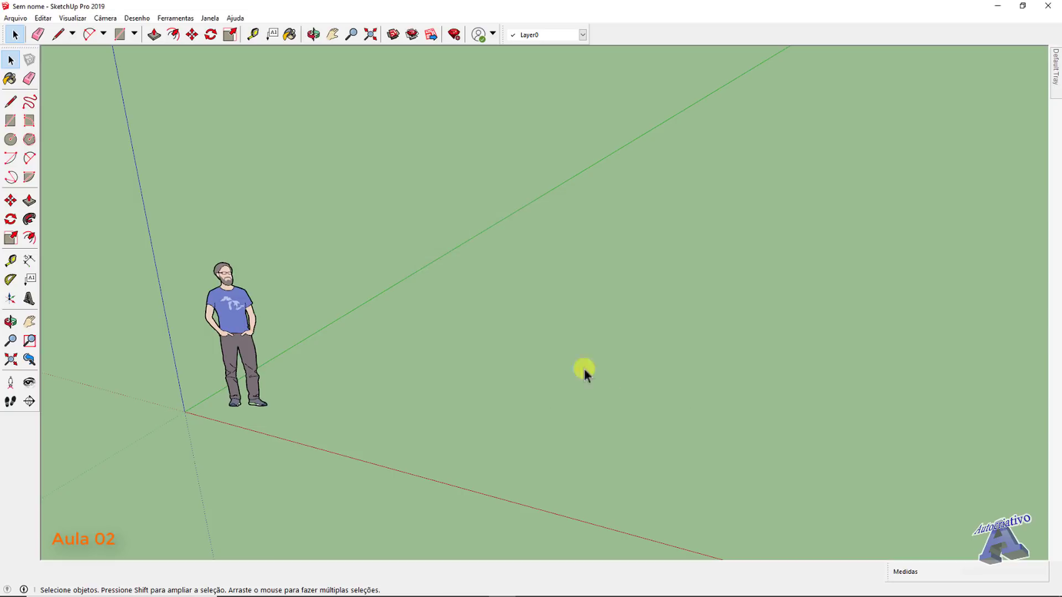
middle_click_drag(556, 332, 566, 353)
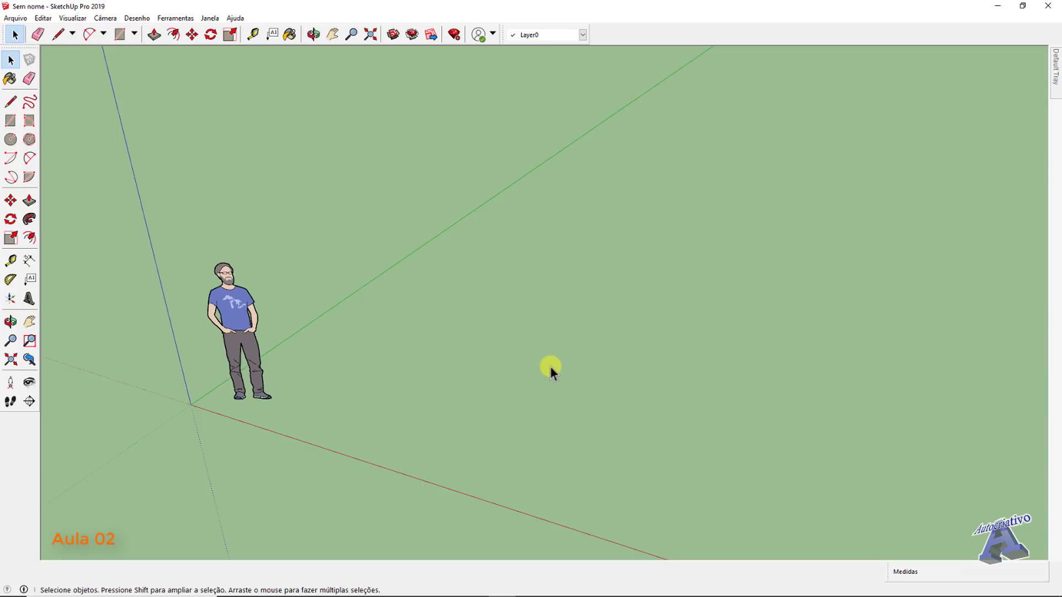
key("l")
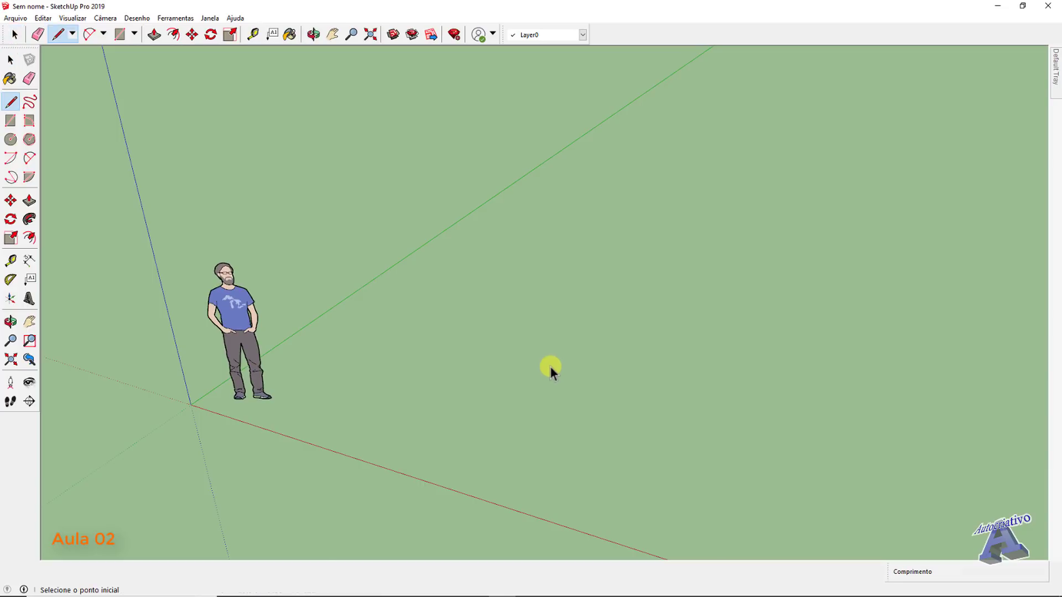
scroll(505, 315, "up", 2)
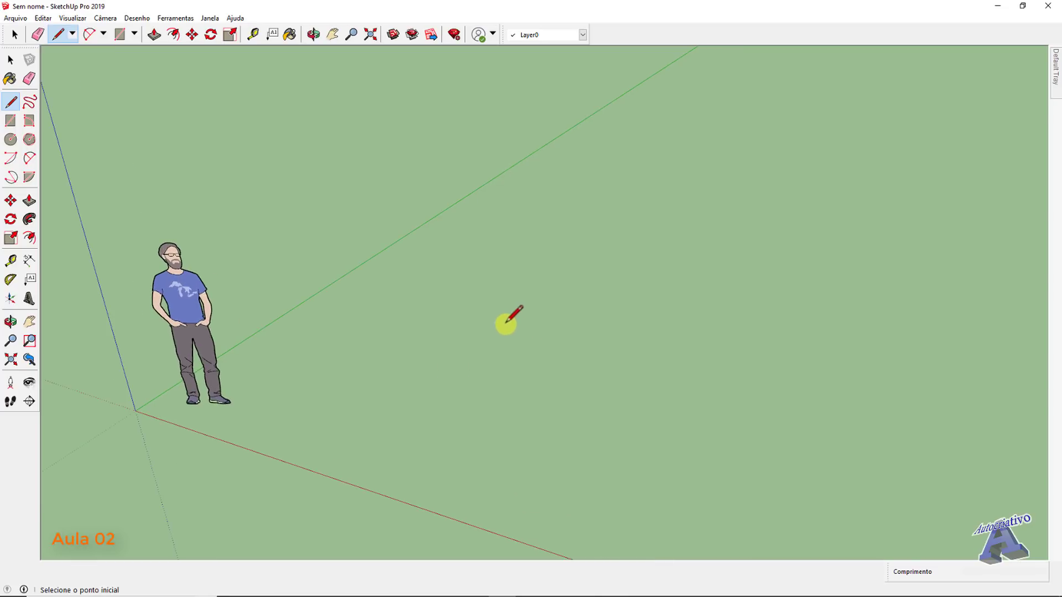
scroll(513, 326, "down", 1)
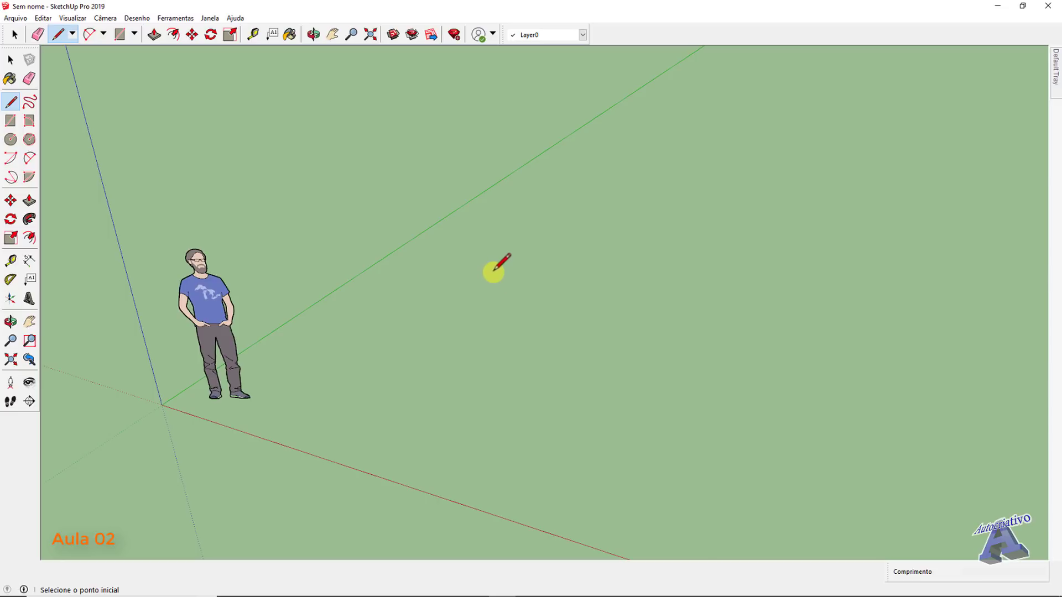
key("space")
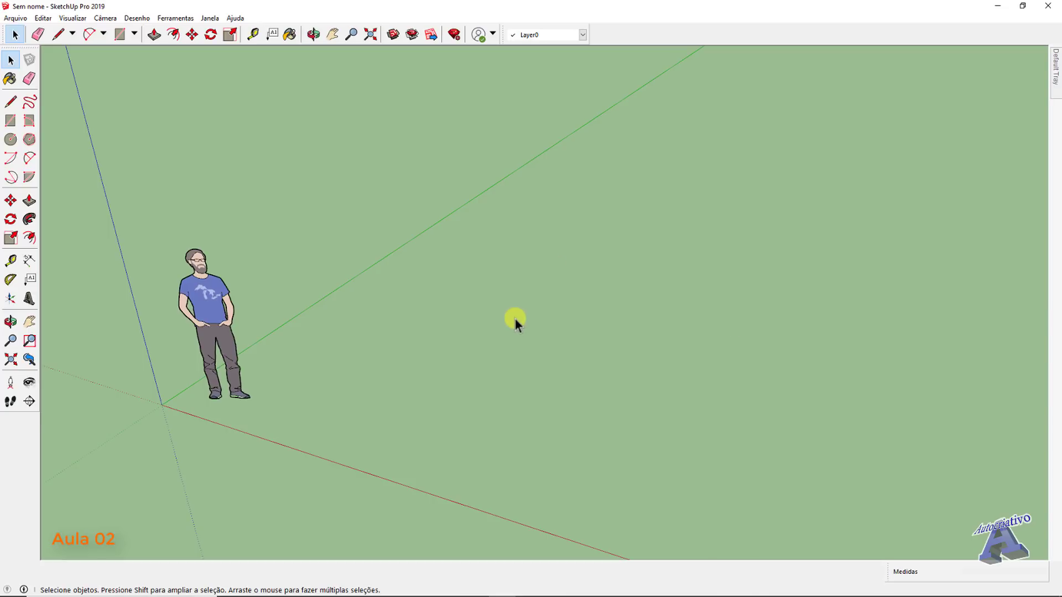
key("l")
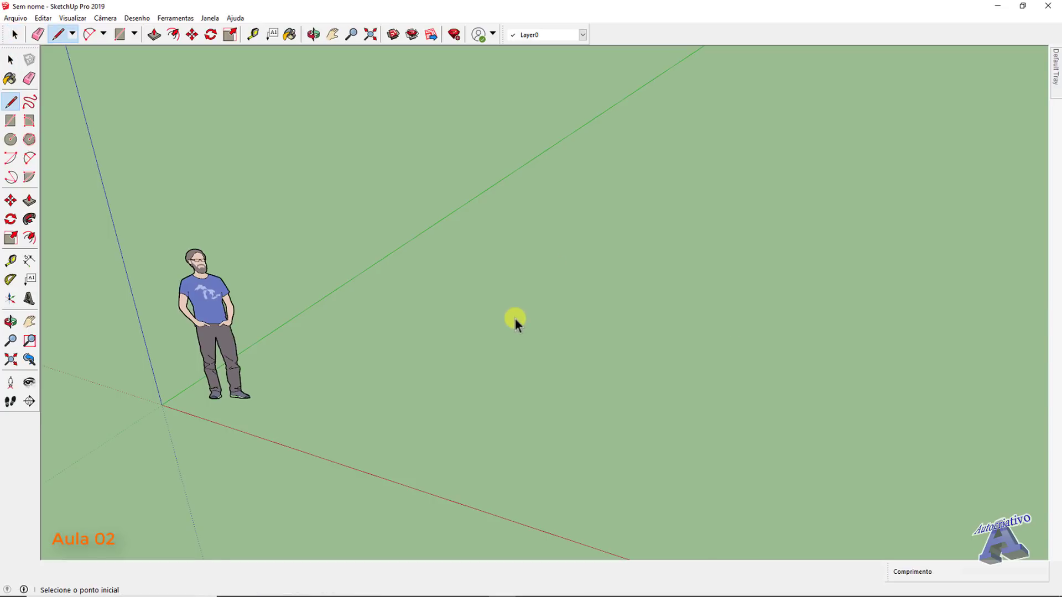
key("space")
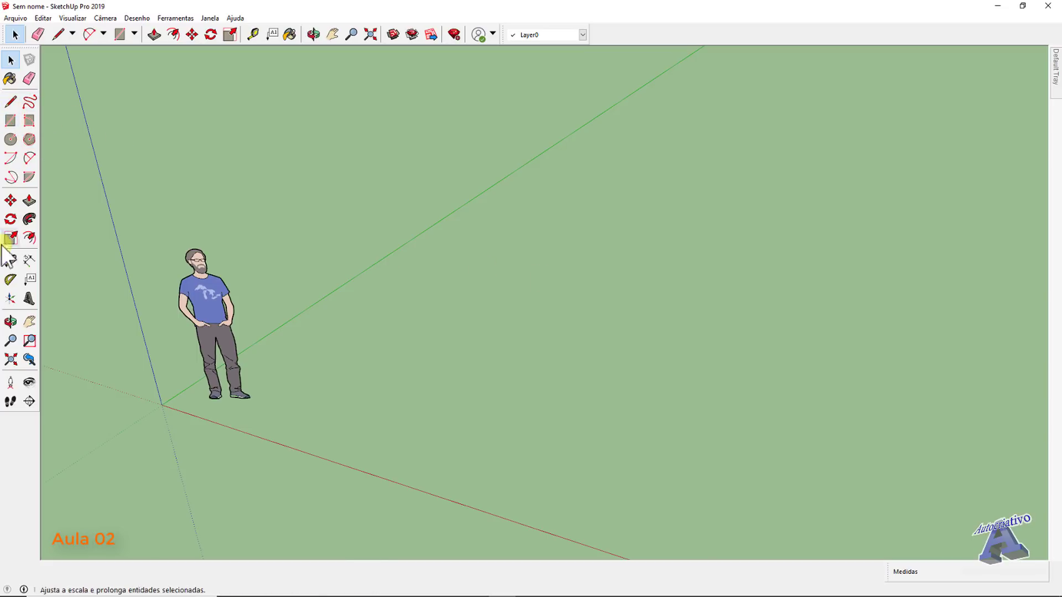
Step: Draw a 1,50 m line on the ground beside the figure, parallel to the red axis
left_click(11, 102)
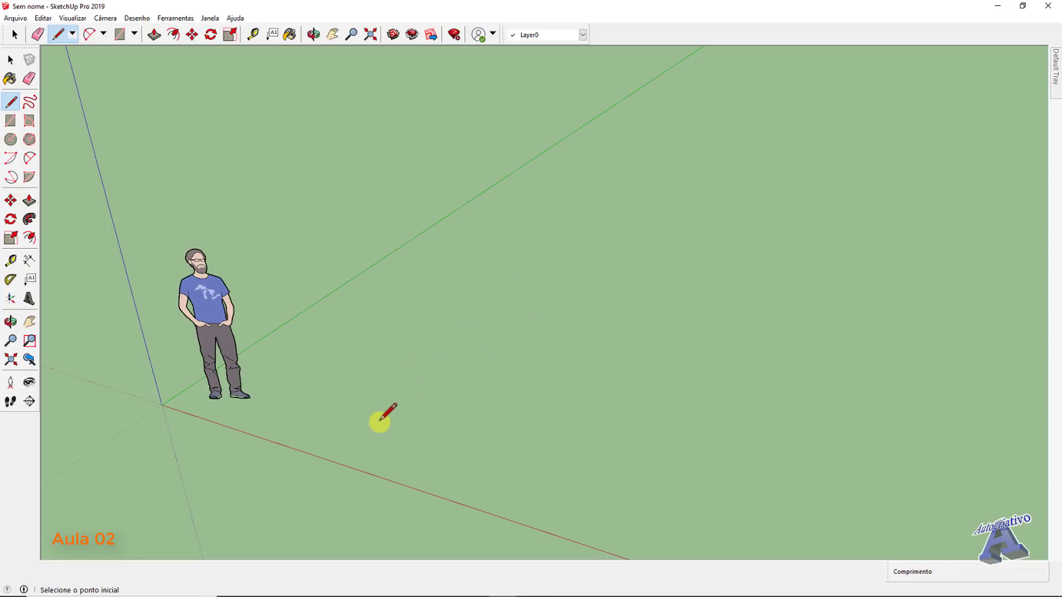
left_click(375, 377)
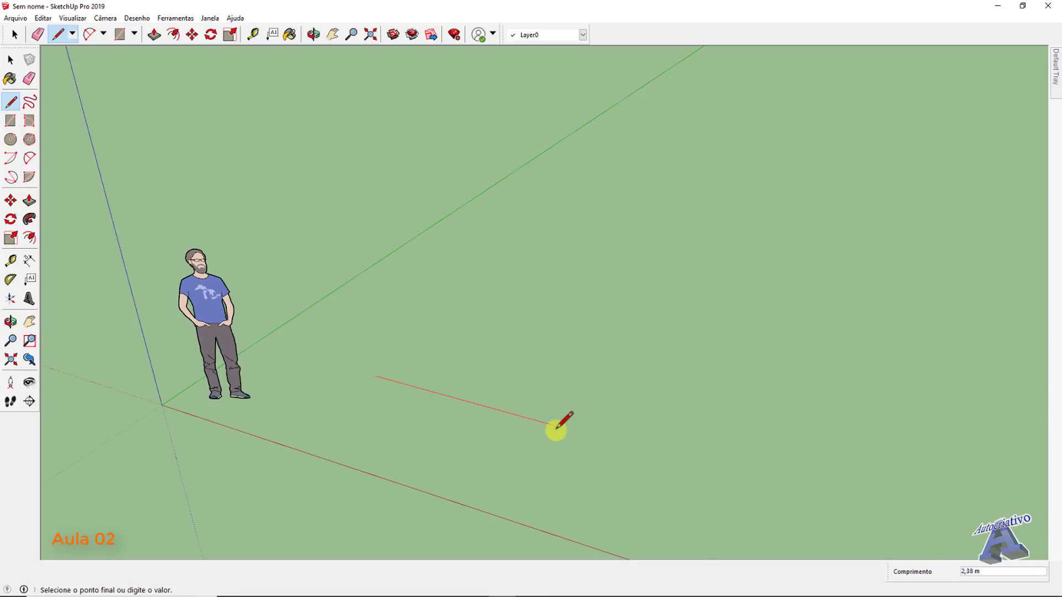
left_click(874, 557)
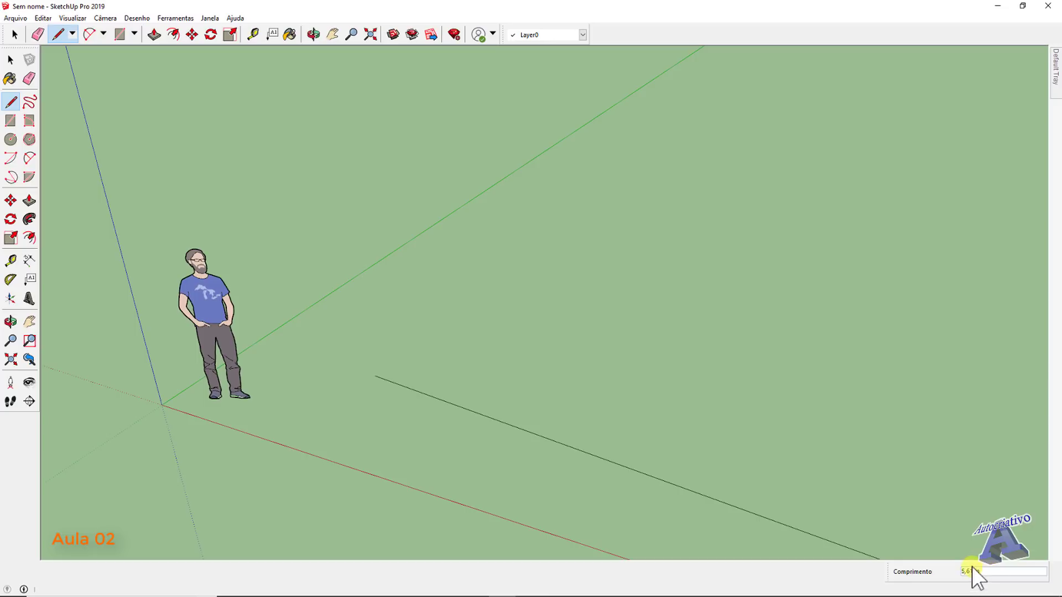
left_click(489, 406)
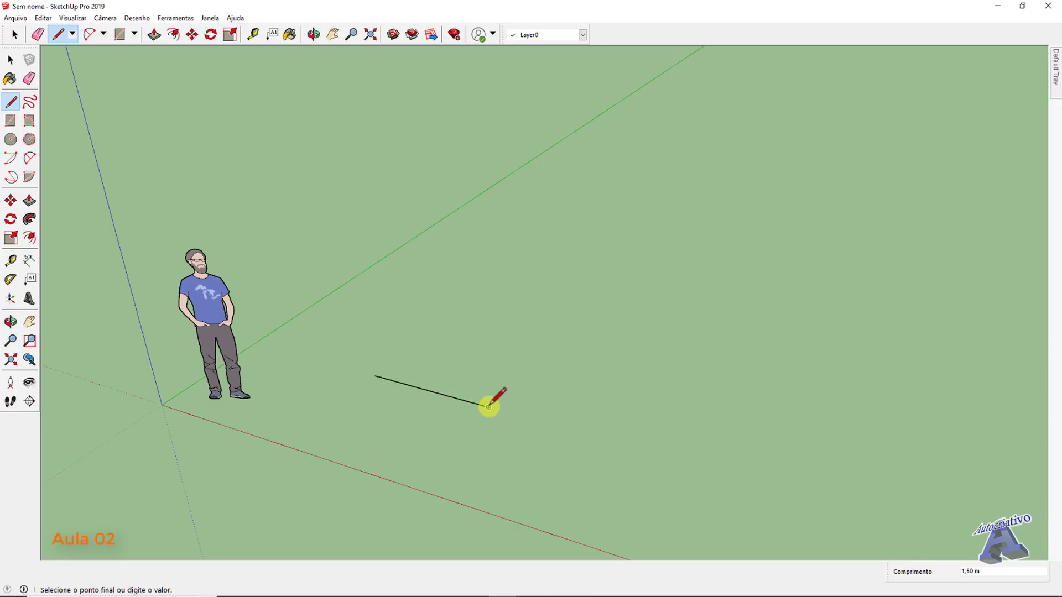
key("space")
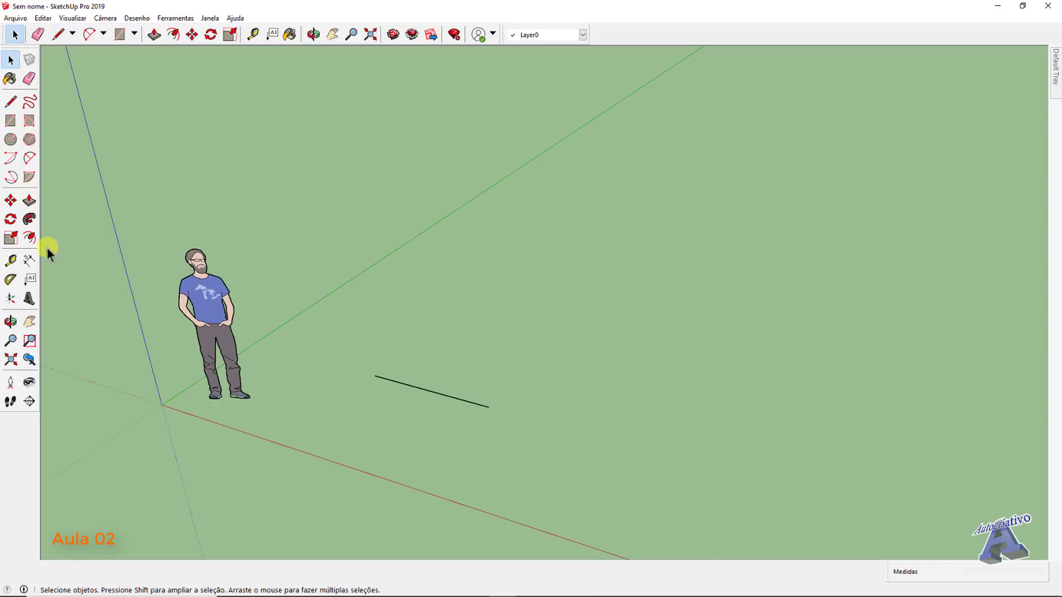
Step: Measure the length of the line beside the figure from one endpoint to the other with the Tape Measure
left_click(11, 260)
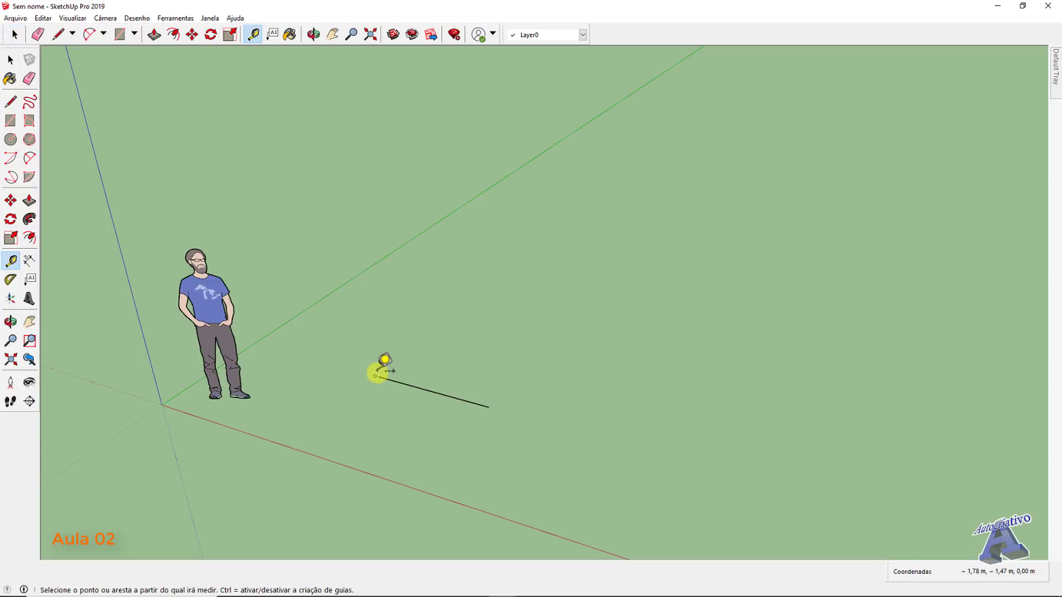
scroll(375, 375, "up", 3)
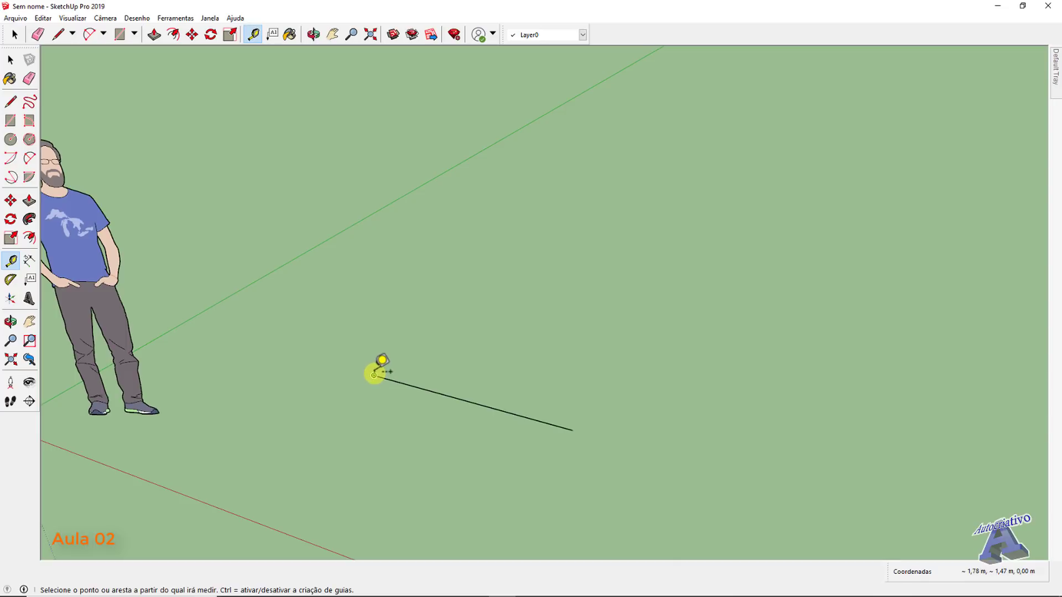
left_click(375, 371)
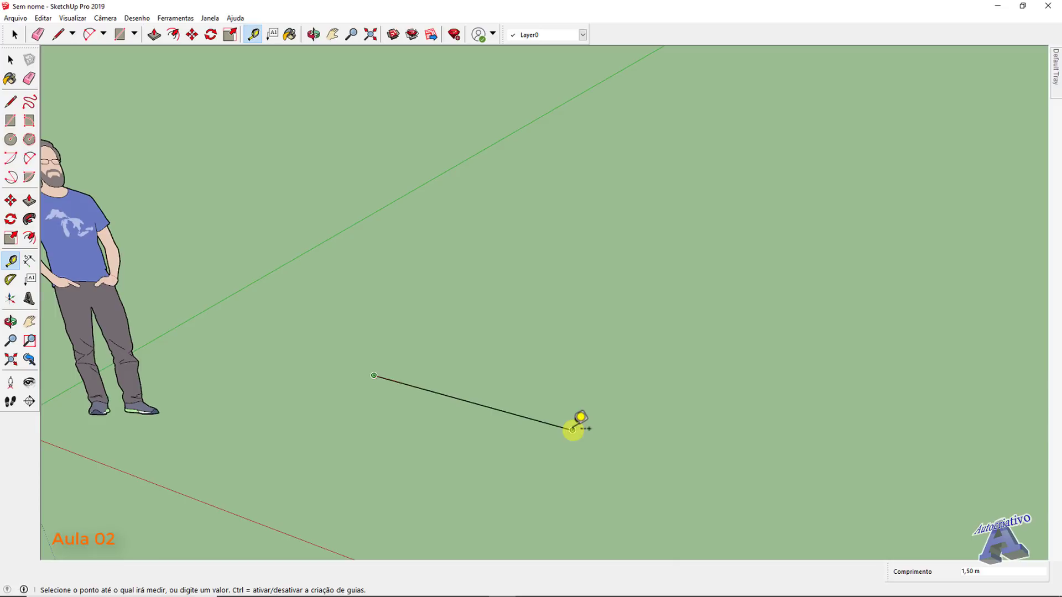
left_click(573, 429)
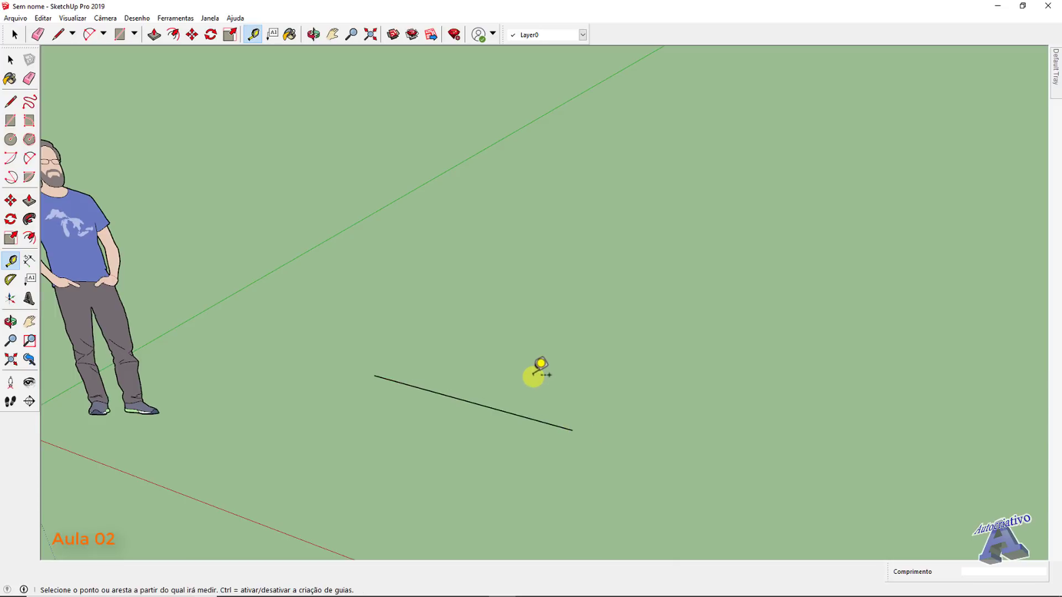
key("space")
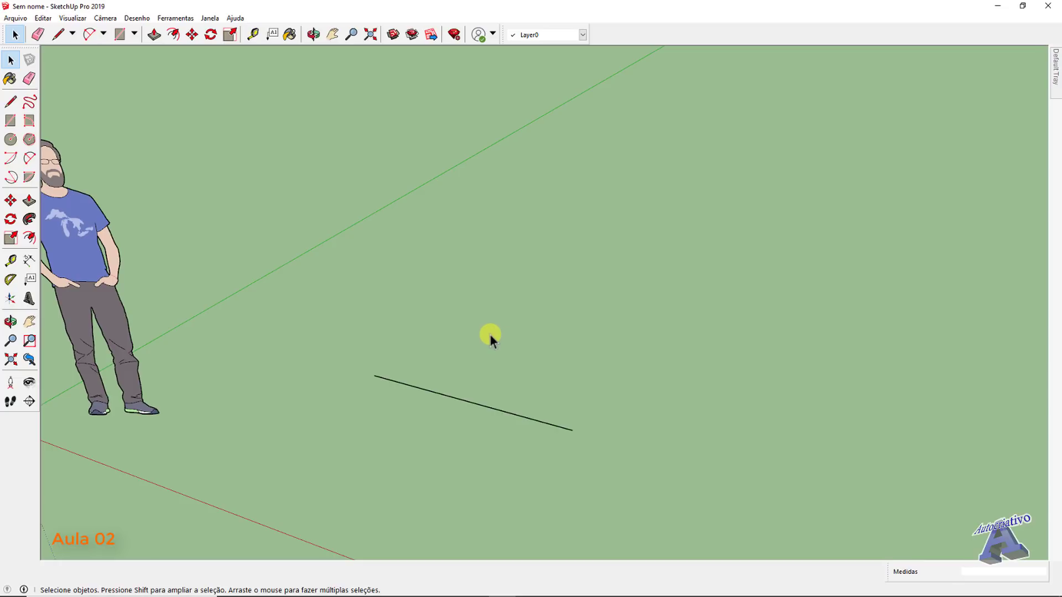
Step: Draw a second line behind the first, parallel to the red axis, with a length of 1,50 m
key("l")
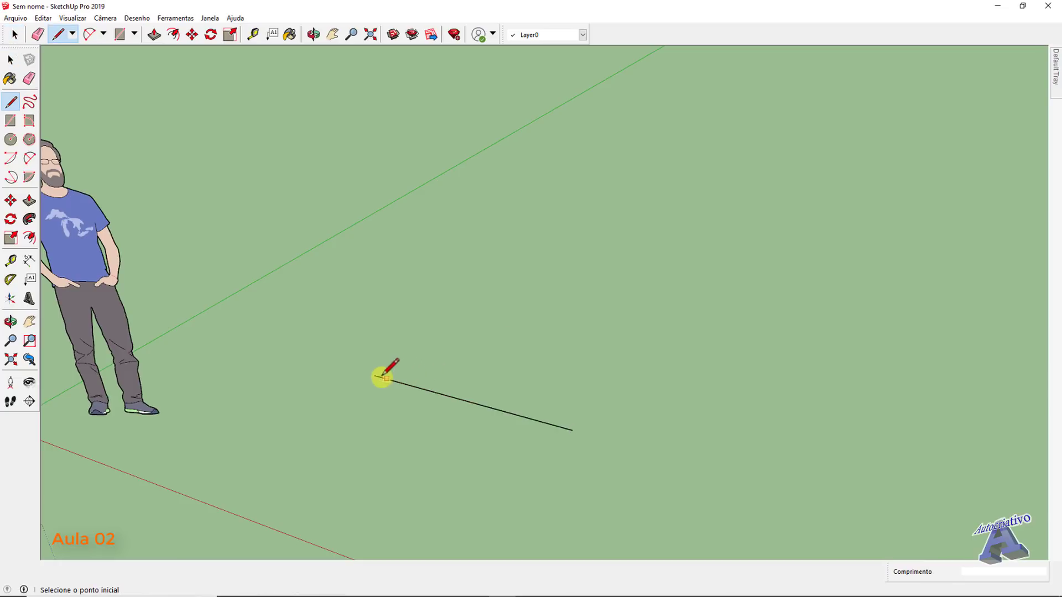
left_click(375, 375)
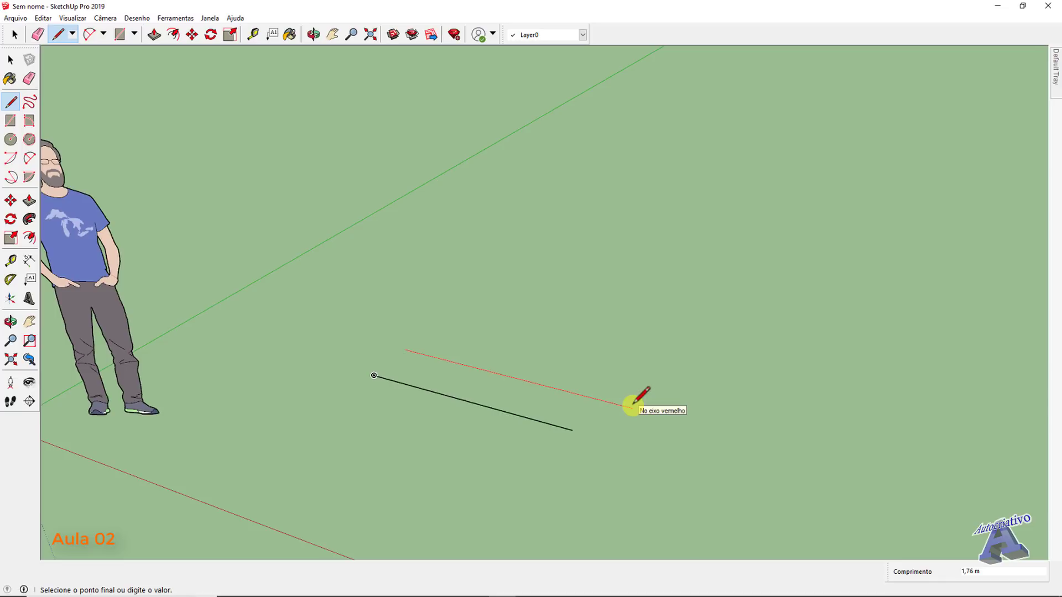
type("1,50")
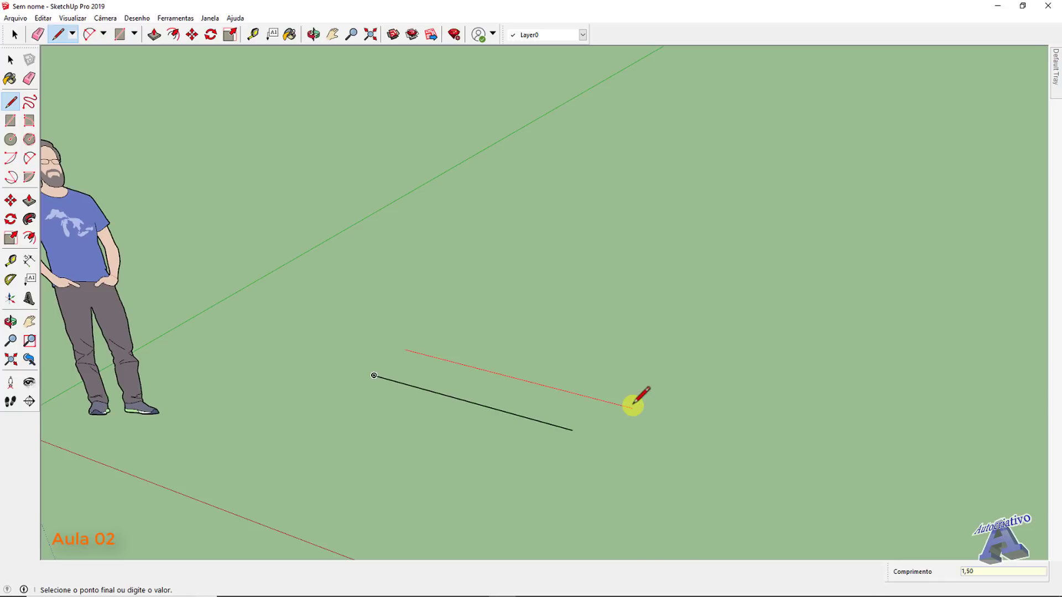
key("Return")
key("space")
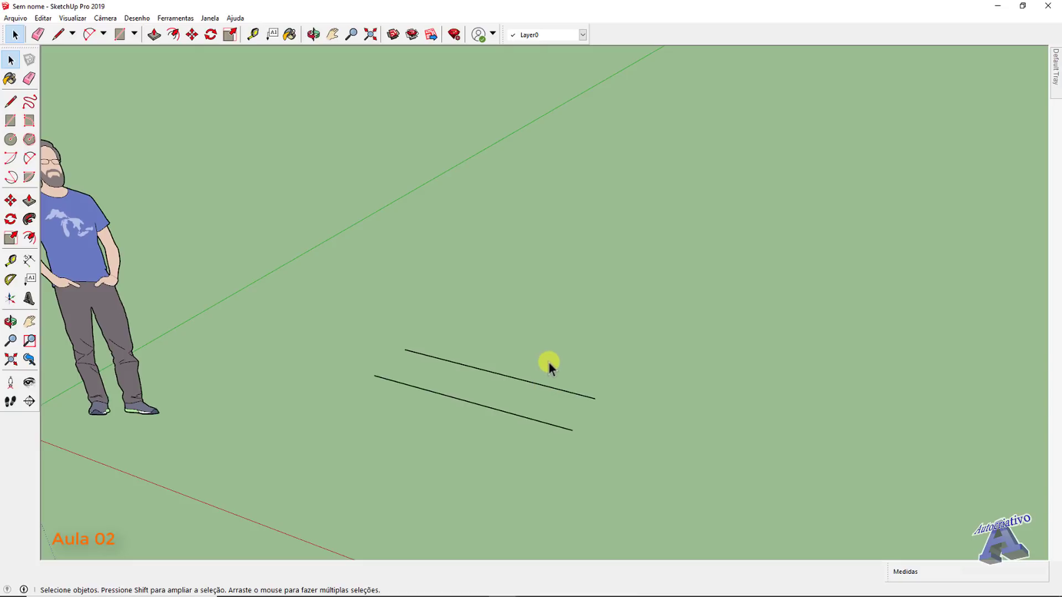
Step: Draw a third line behind the second, parallel to the red axis, entering its length in centimetres as 150cm
key("l")
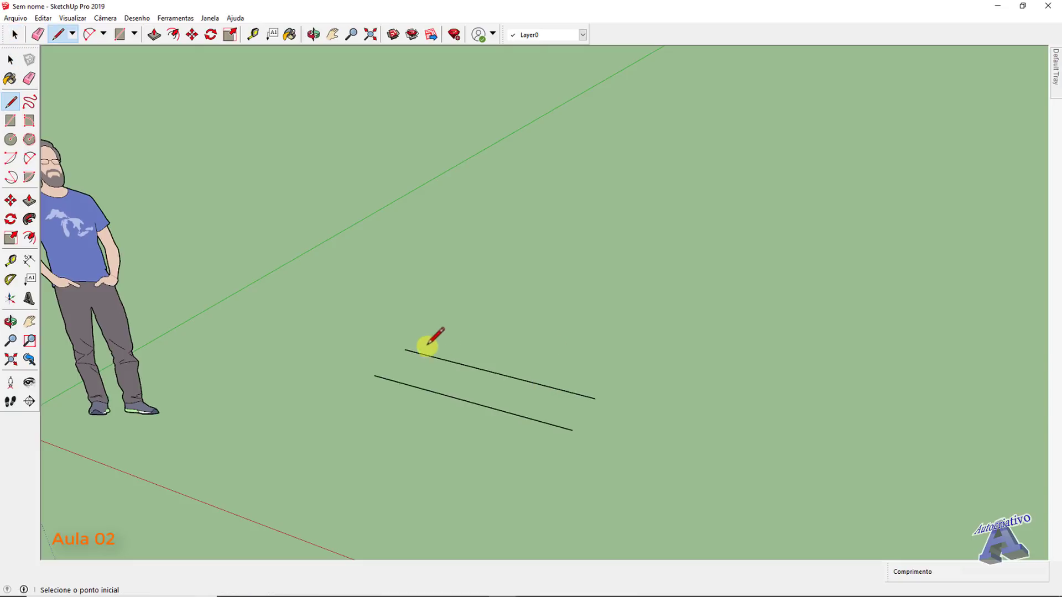
left_click(435, 324)
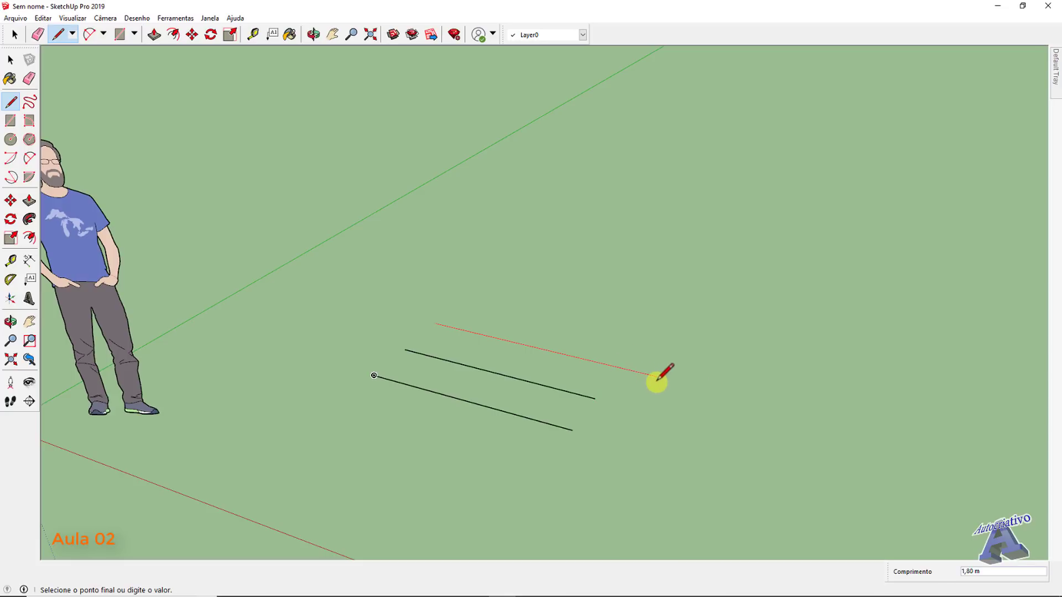
type("150c")
key("Return")
key("Escape")
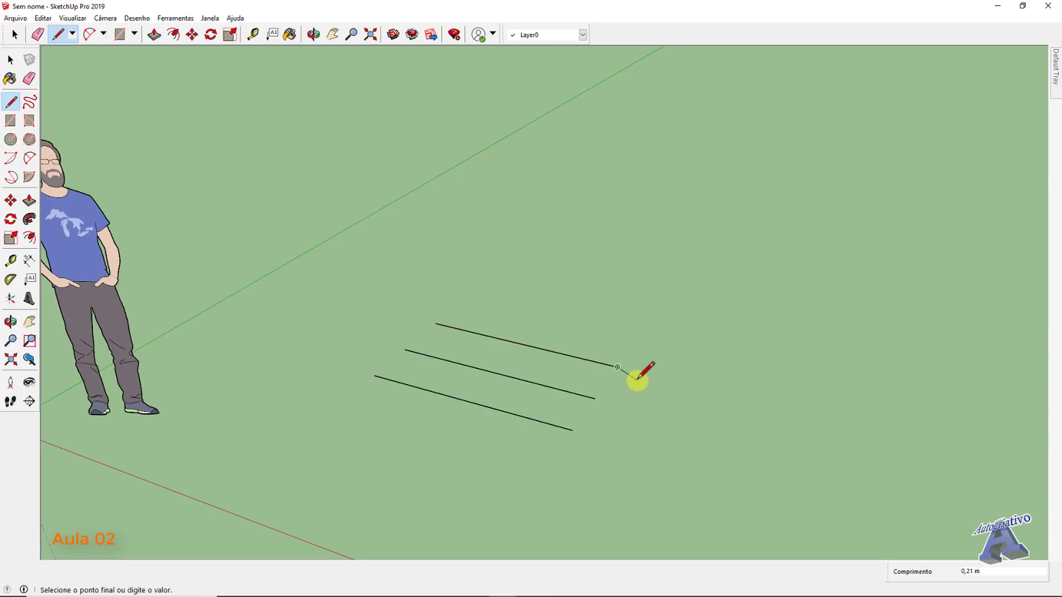
key("space")
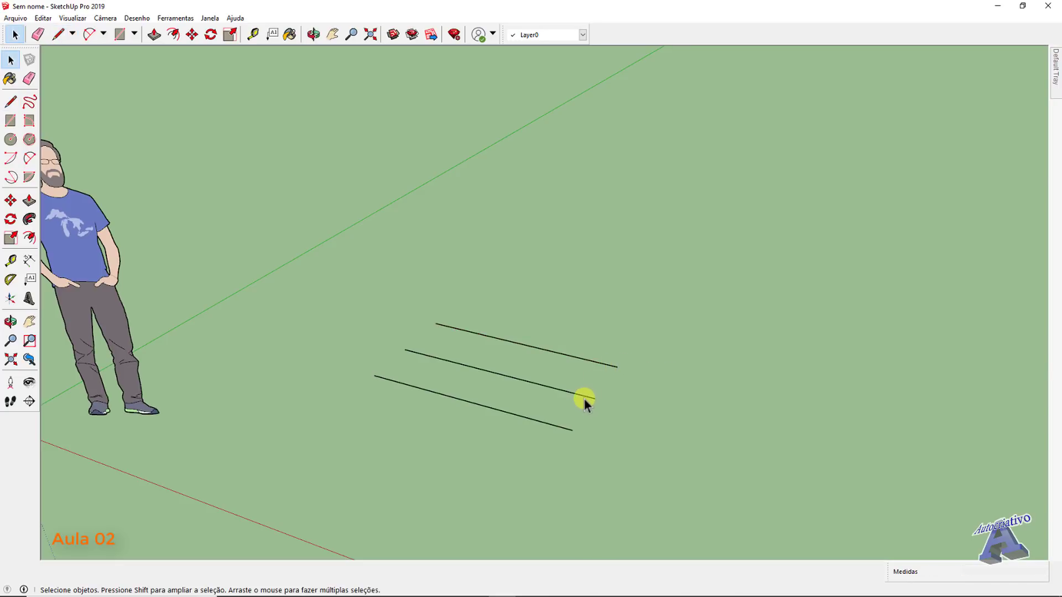
Step: Measure the third line's length with the Tape Measure
left_click(10, 261)
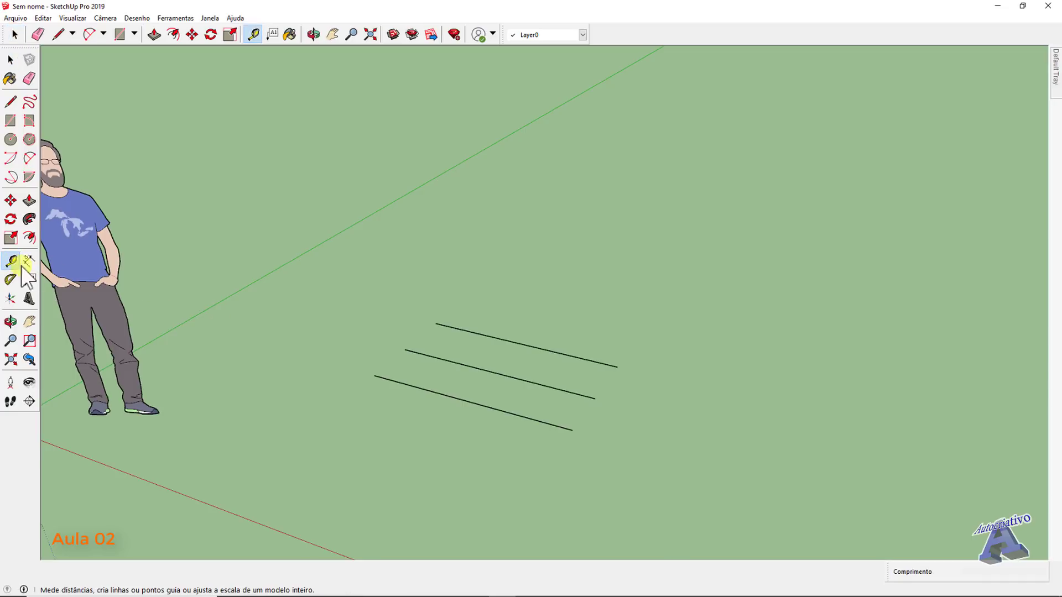
left_click(435, 324)
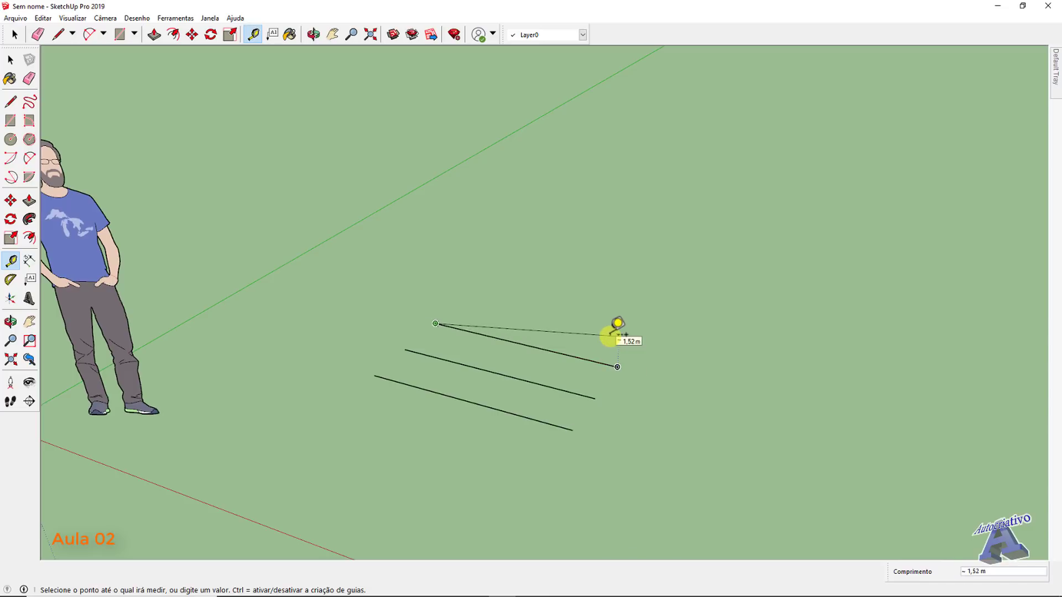
key("space")
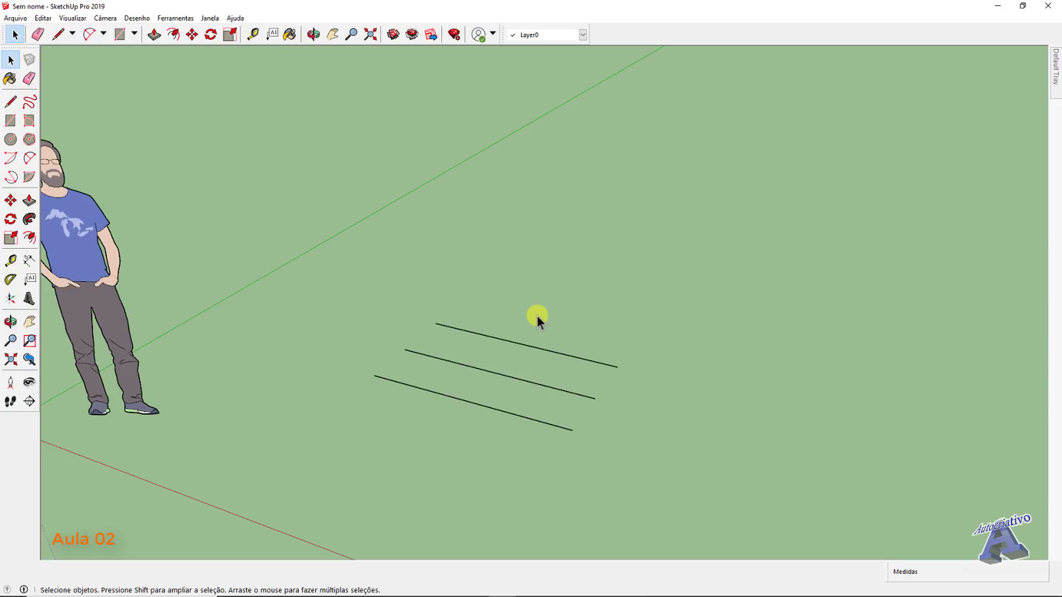
Step: Draw a fourth line behind the third, parallel to the red axis, entering its length in millimetres as 1500mm
key("l")
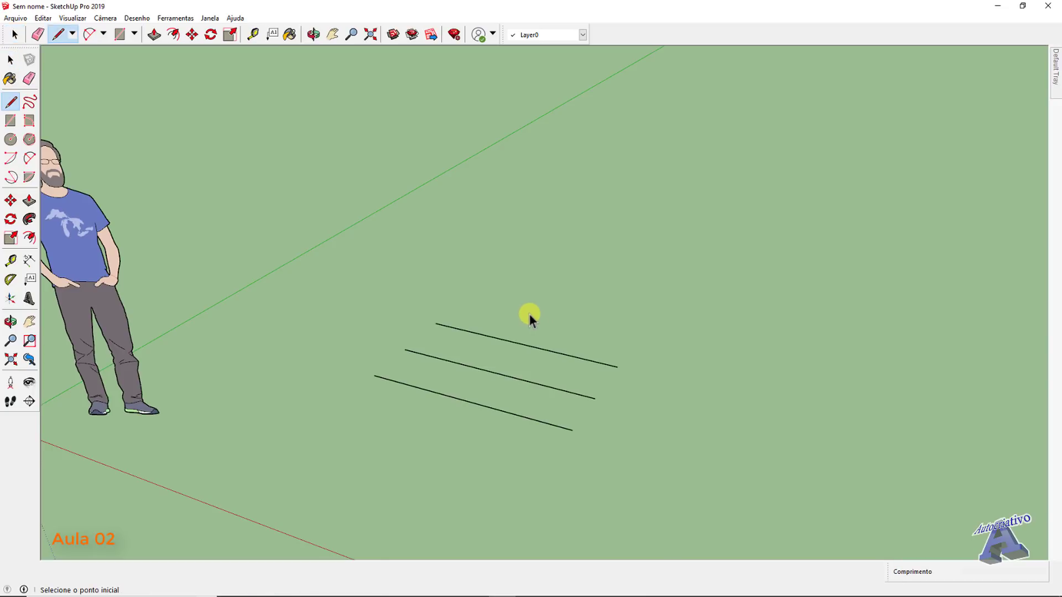
left_click(463, 301)
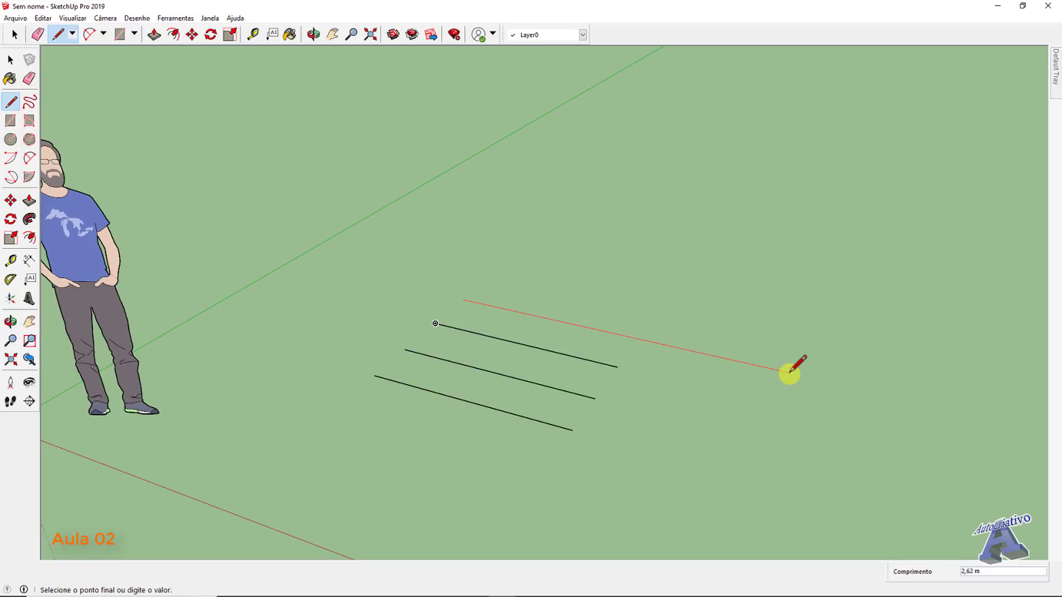
type("1500mm")
key("Return")
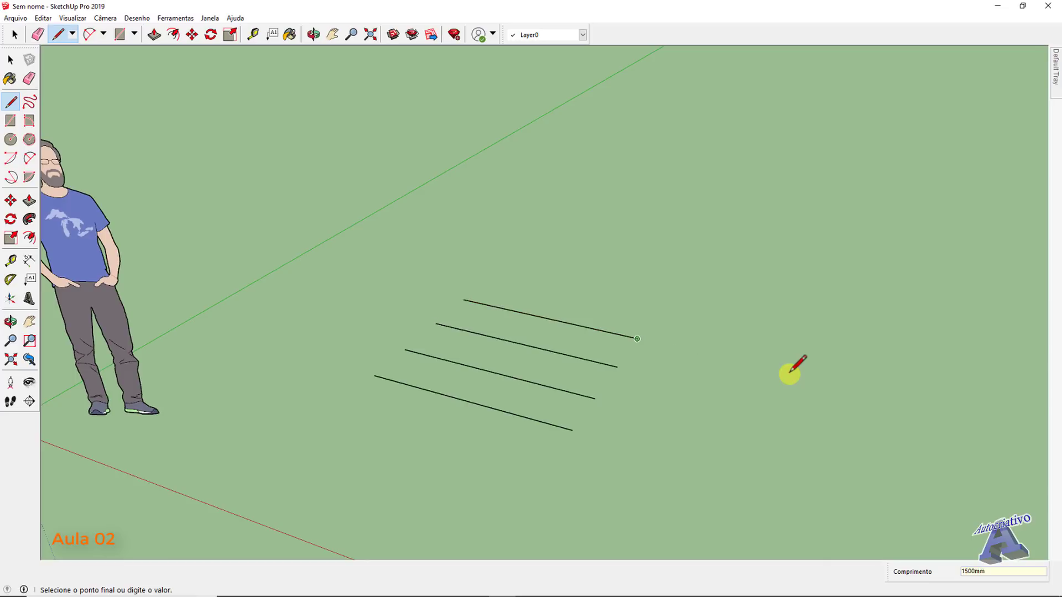
key("space")
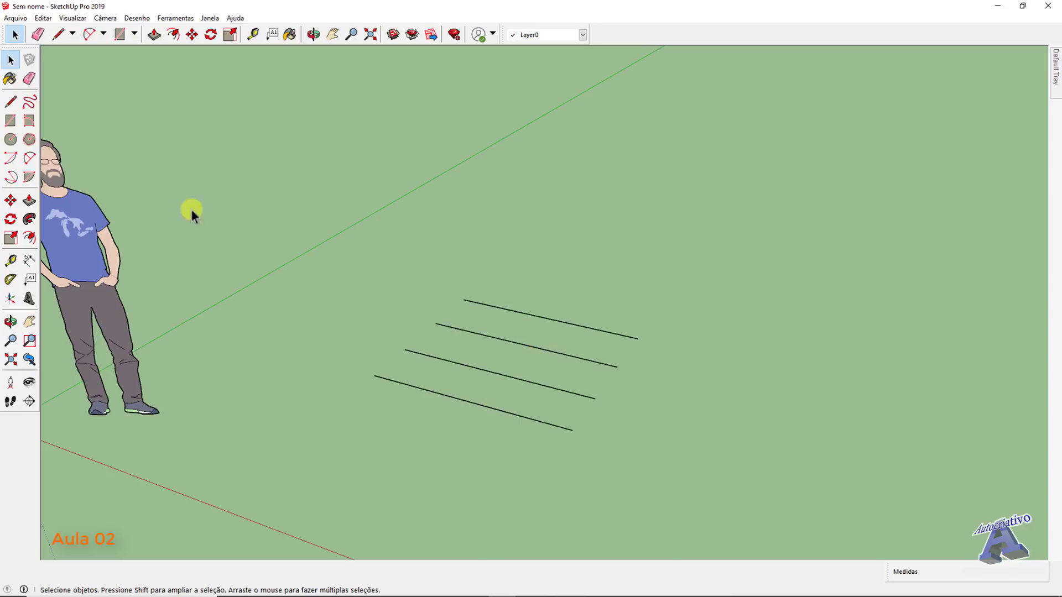
Step: Measure the fourth line's length between its endpoints with the Tape Measure
left_click(10, 260)
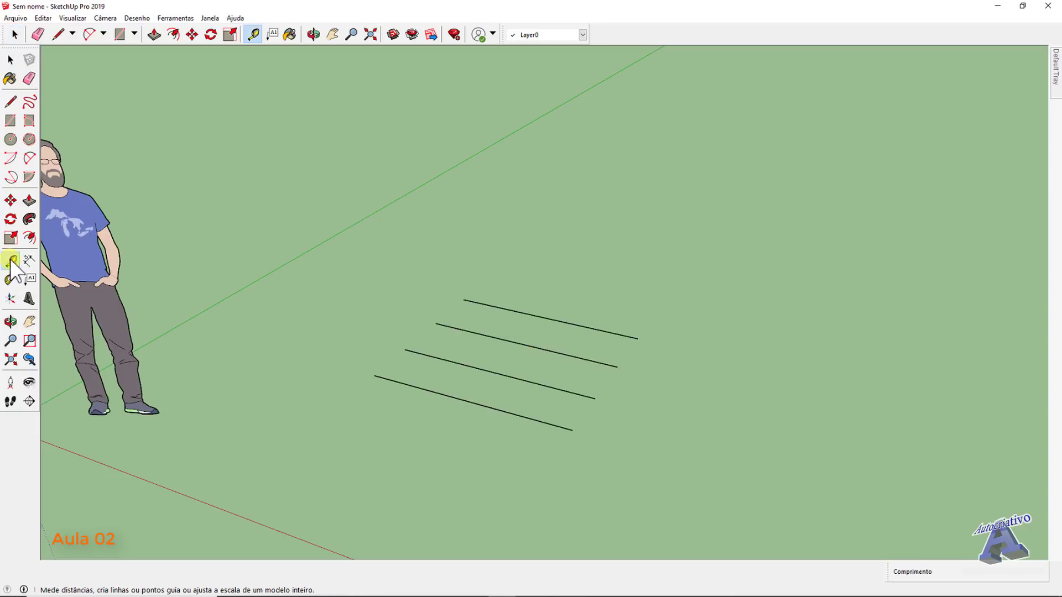
left_click(464, 299)
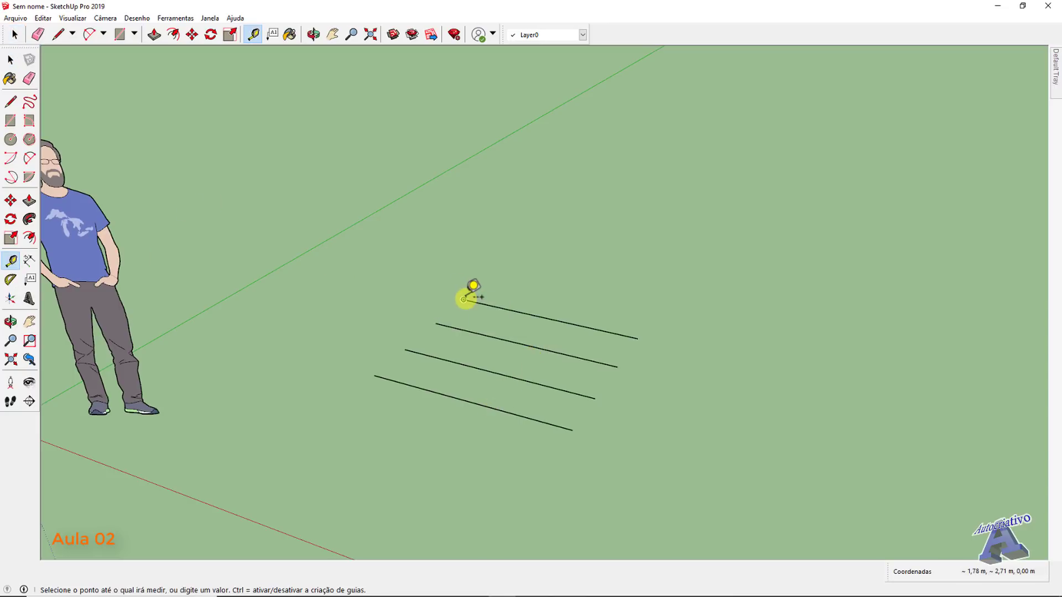
left_click(637, 337)
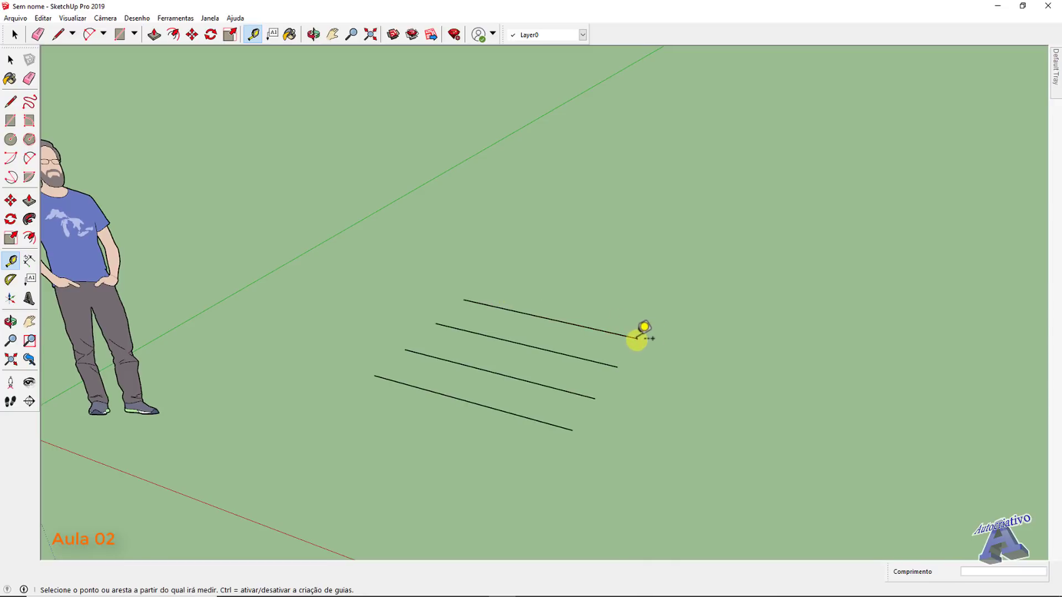
key("space")
Step: Select the second, third and fourth parallel lines one at a time, finishing on the second line
left_click(590, 395)
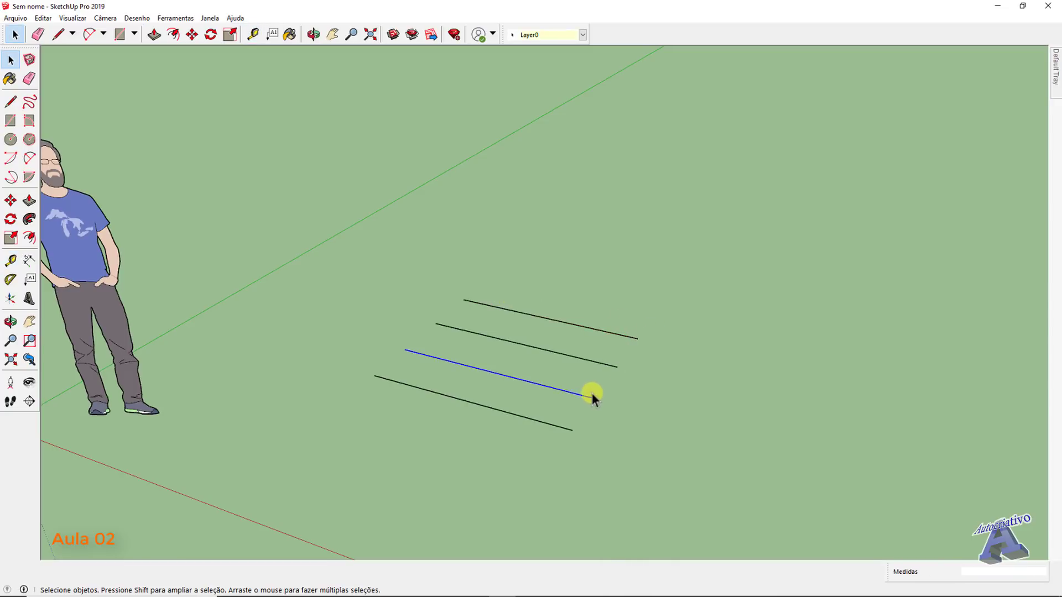
left_click(593, 364)
left_click(606, 334)
left_click(588, 397)
Step: Draw a fifth line behind the fourth, parallel to the red axis, with a length of 1,505 m
key("l")
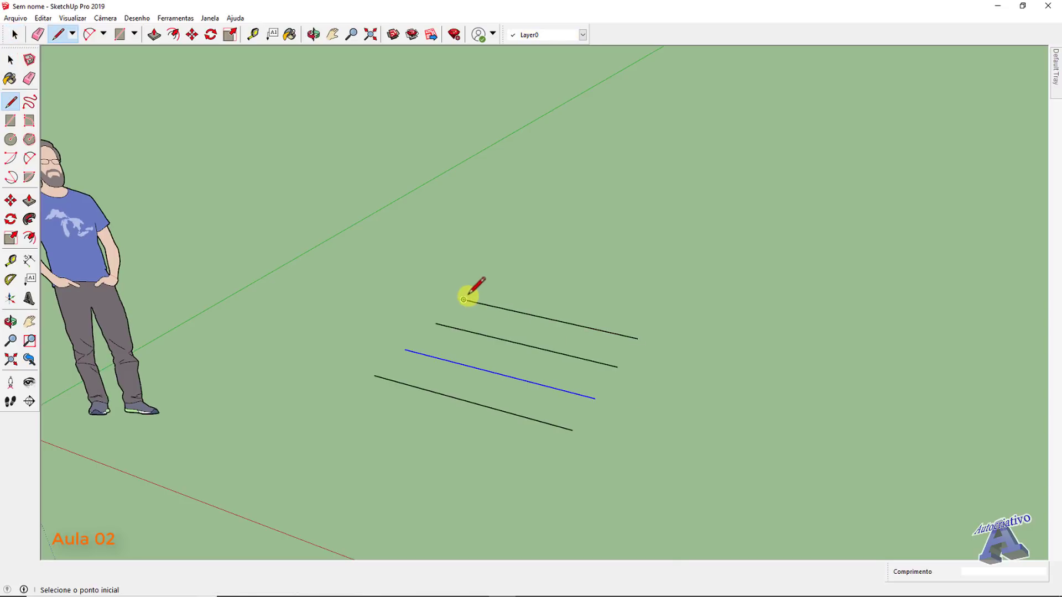
left_click(490, 270)
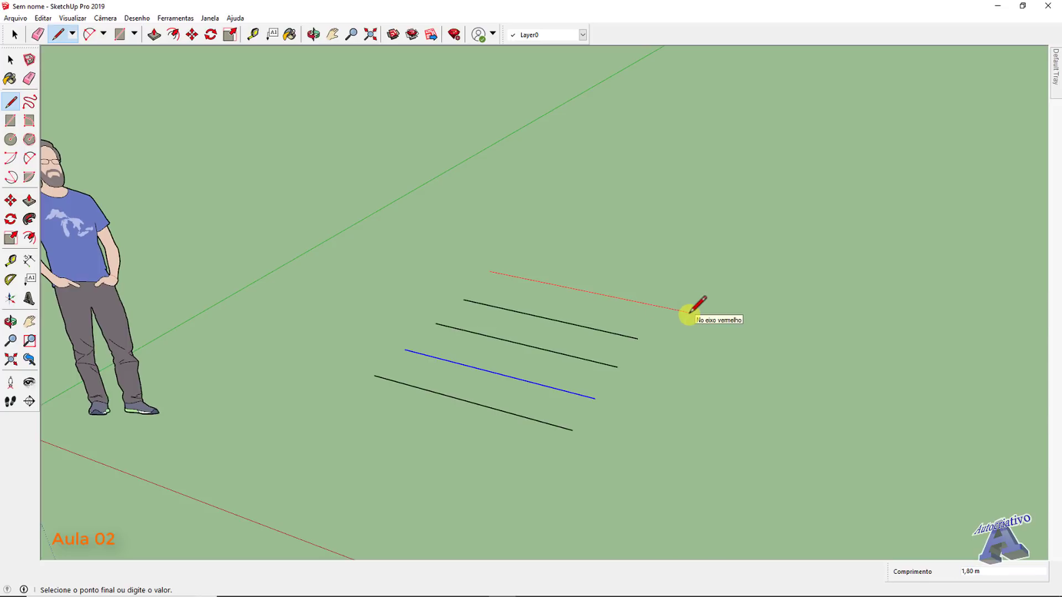
type("1")
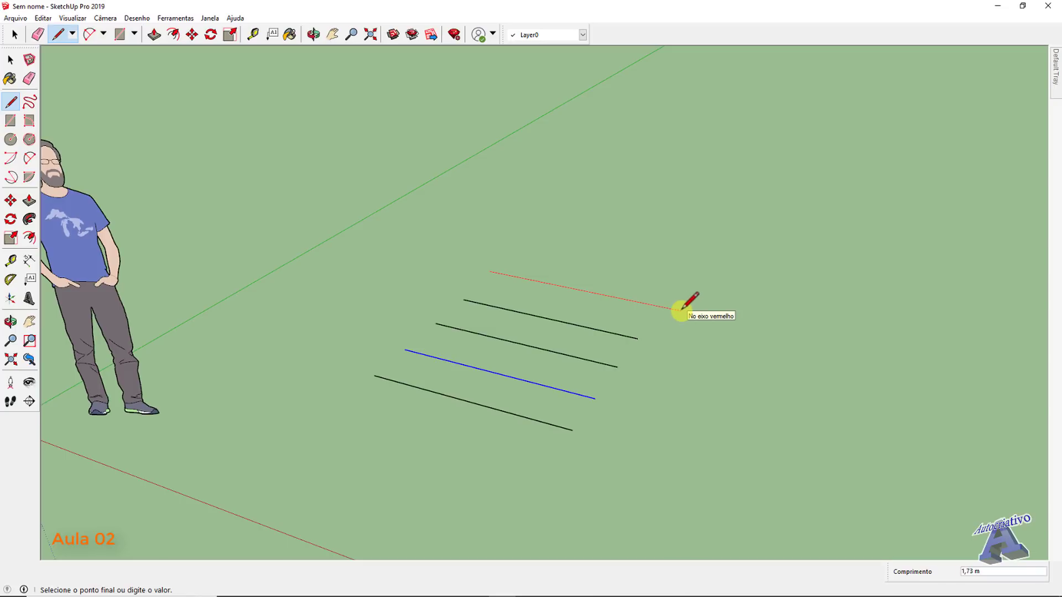
type("1,505")
key("Return")
key("space")
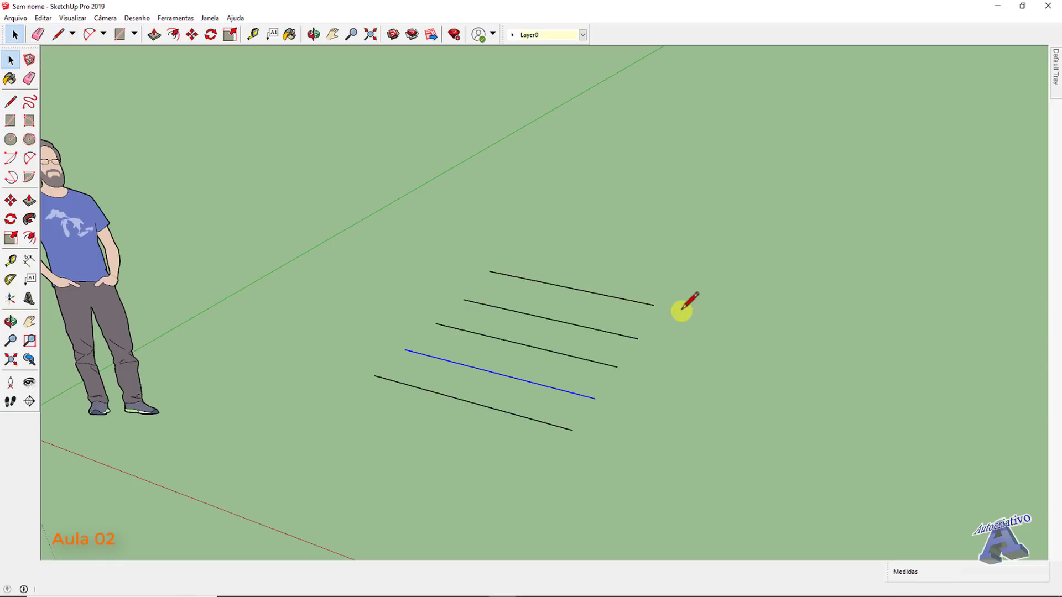
Step: Measure the fifth line's length with the Tape Measure
left_click(11, 260)
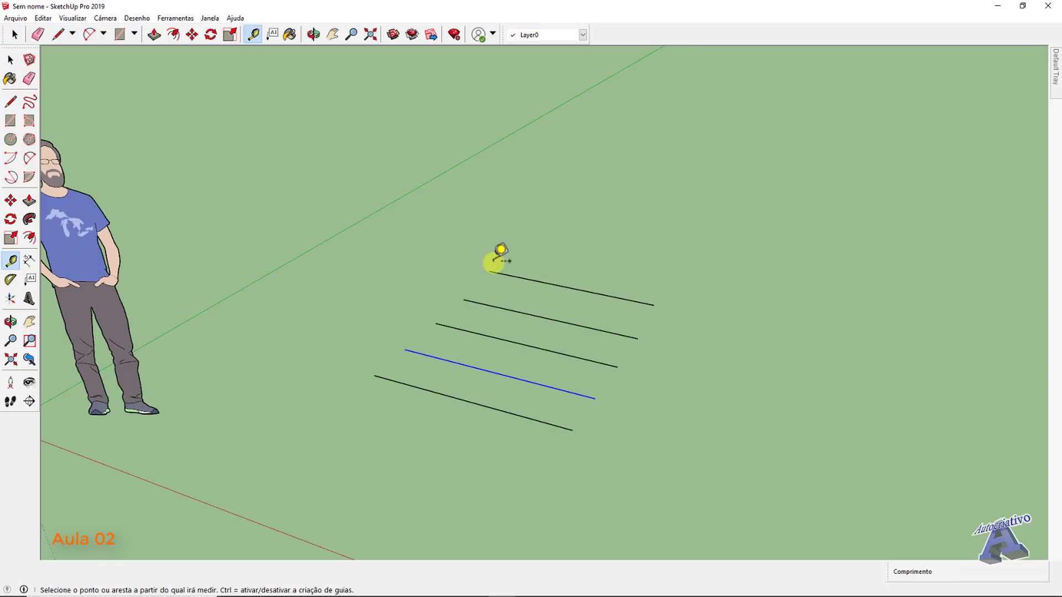
left_click(489, 271)
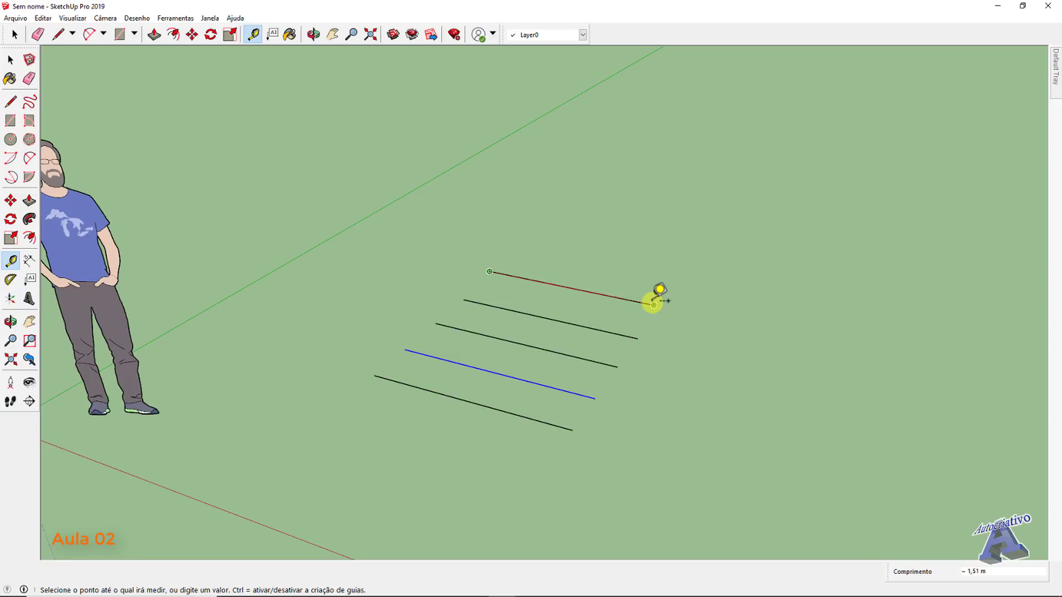
key("space")
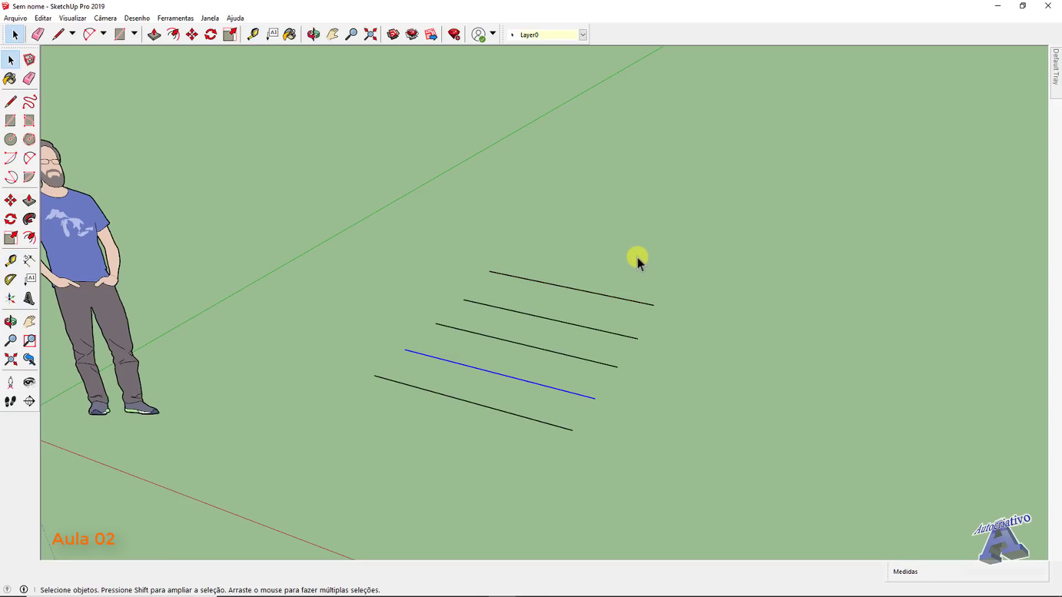
Step: Open the model information's unit settings and move the dialog clear of the five lines
left_click(210, 18)
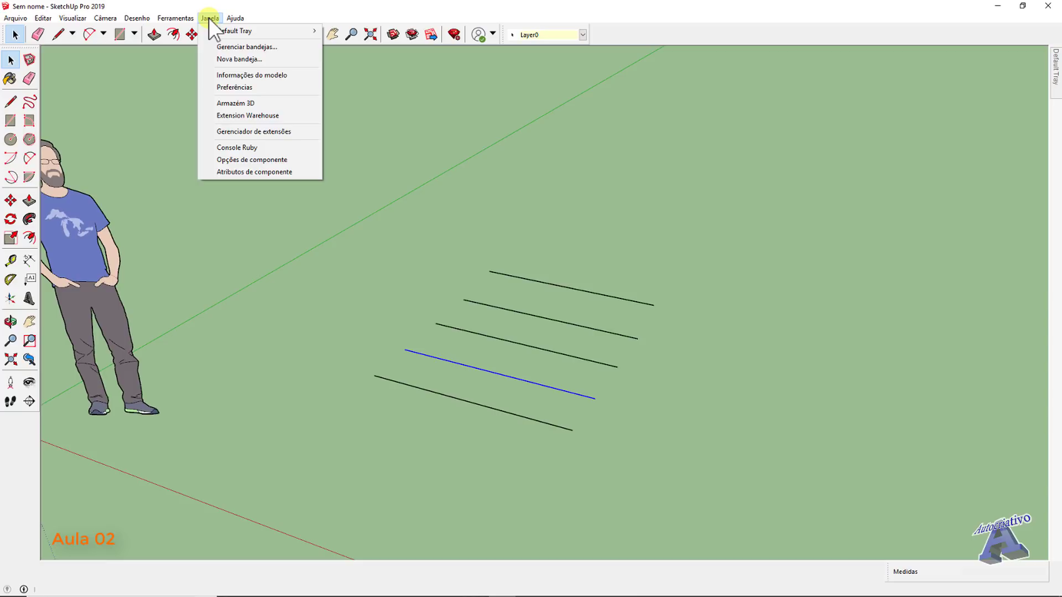
left_click(241, 74)
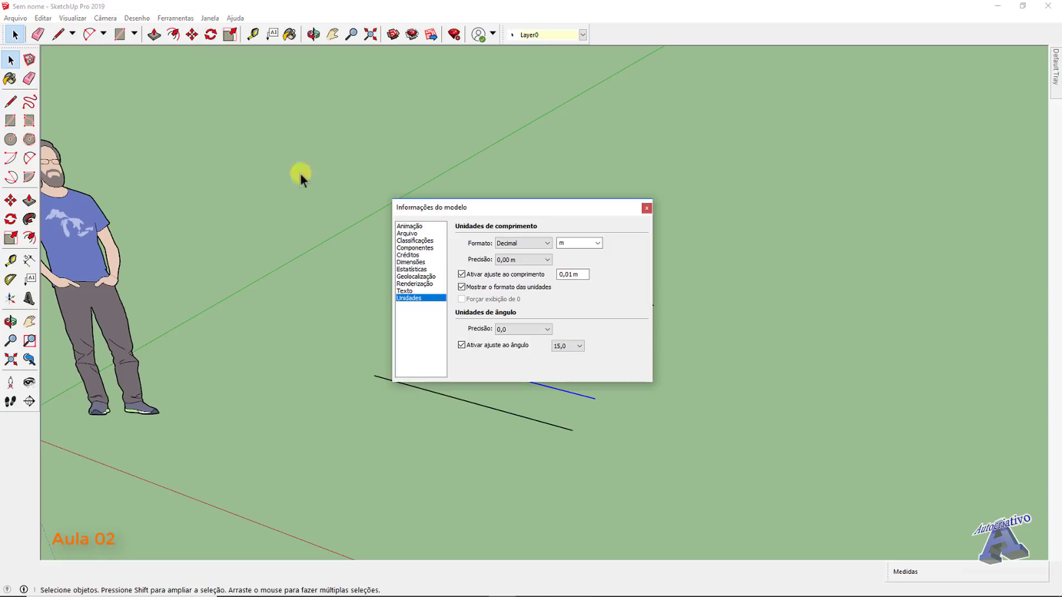
left_click_drag(508, 201, 539, 188)
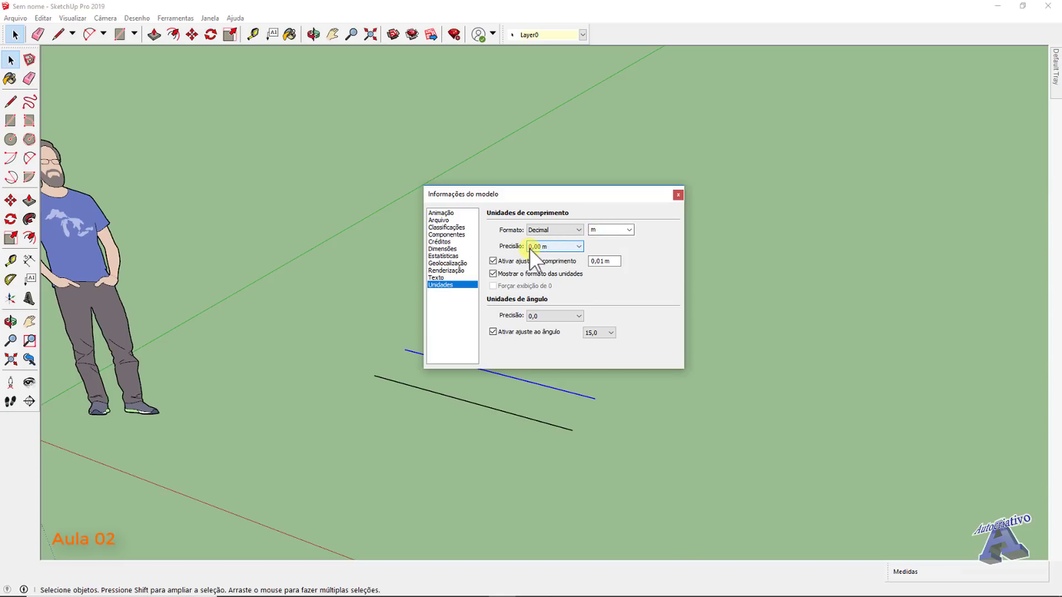
left_click(589, 260)
left_click_drag(556, 193, 724, 91)
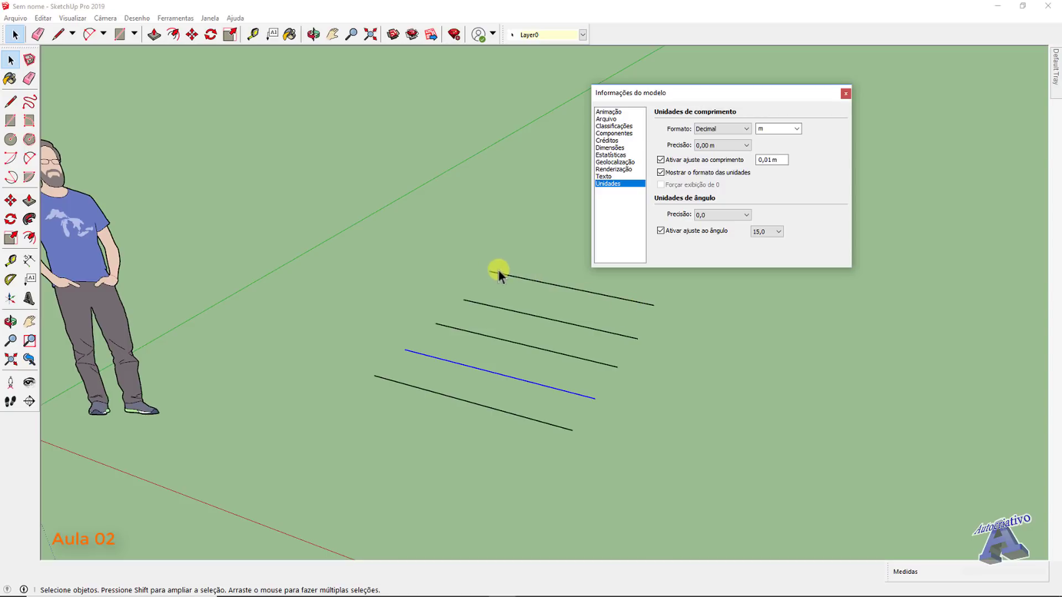
Step: Set the model's length precision to three decimals (0,000 m) and close the model information dialog
left_click(736, 146)
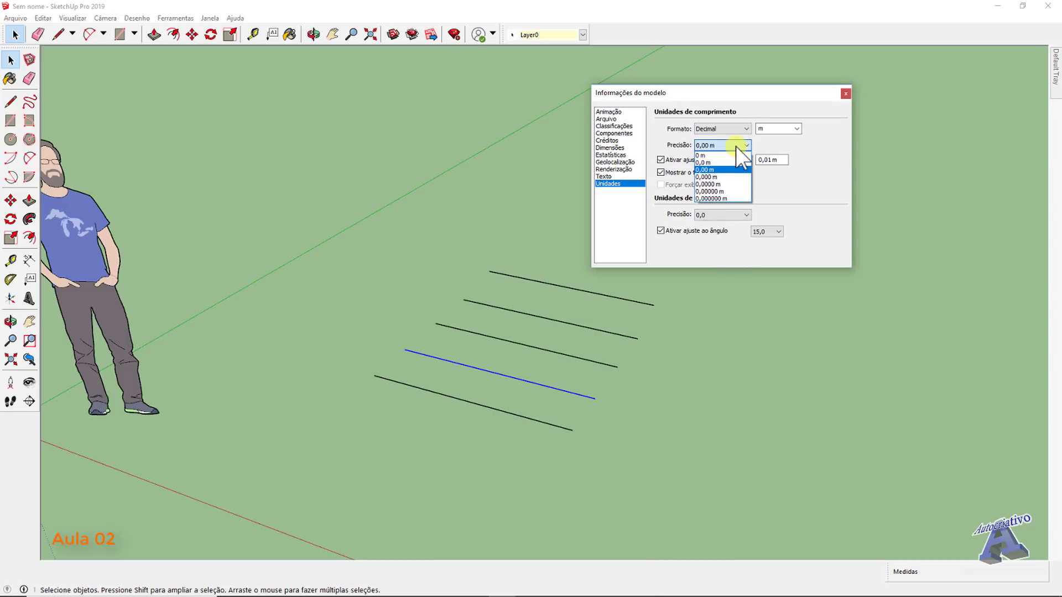
left_click(719, 177)
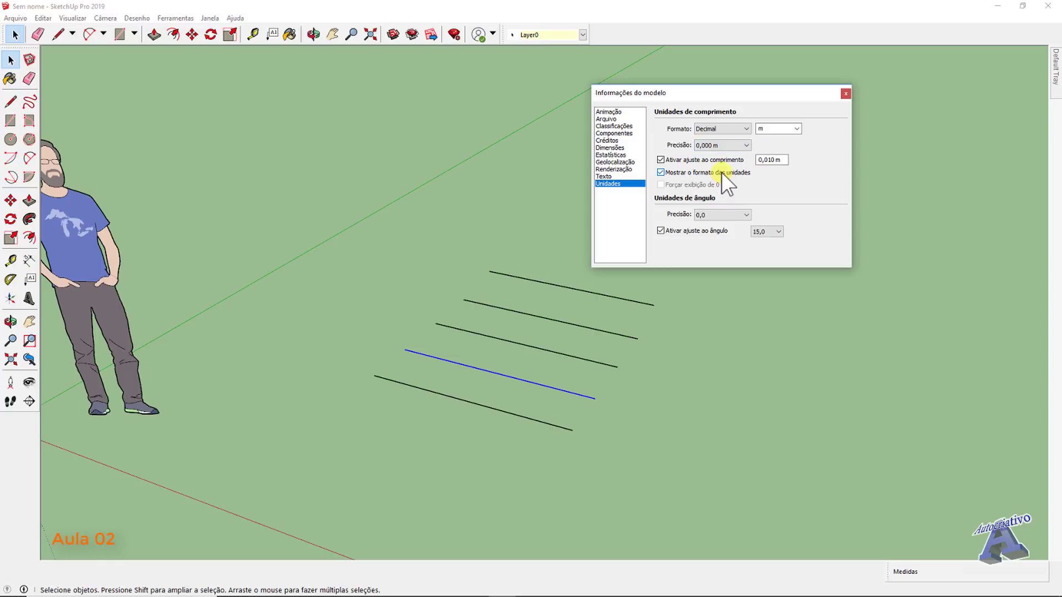
left_click(844, 94)
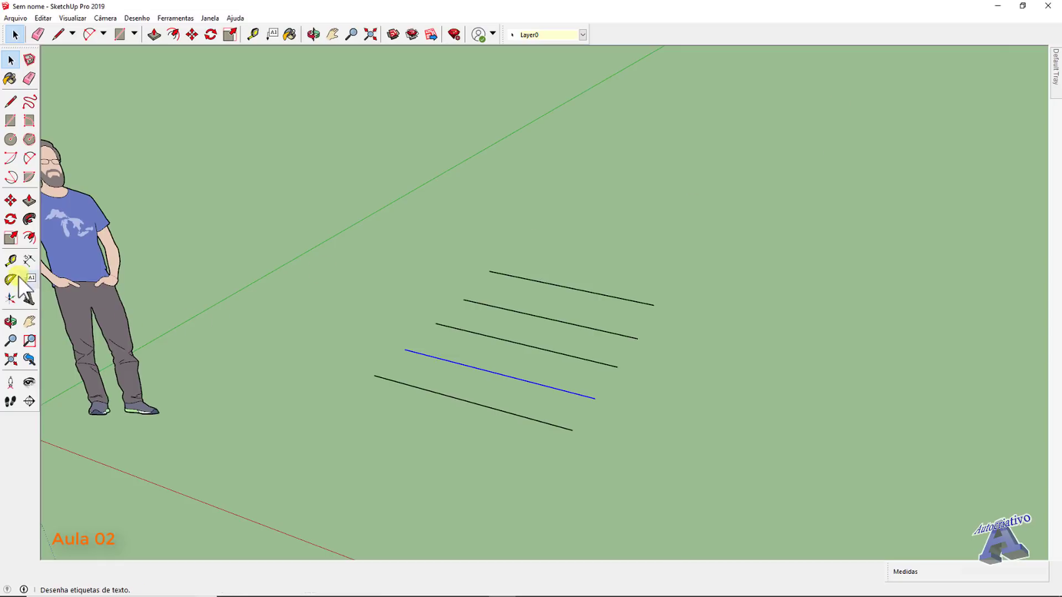
Step: Measure the fifth line from end to end again with the Tape Measure
left_click(11, 261)
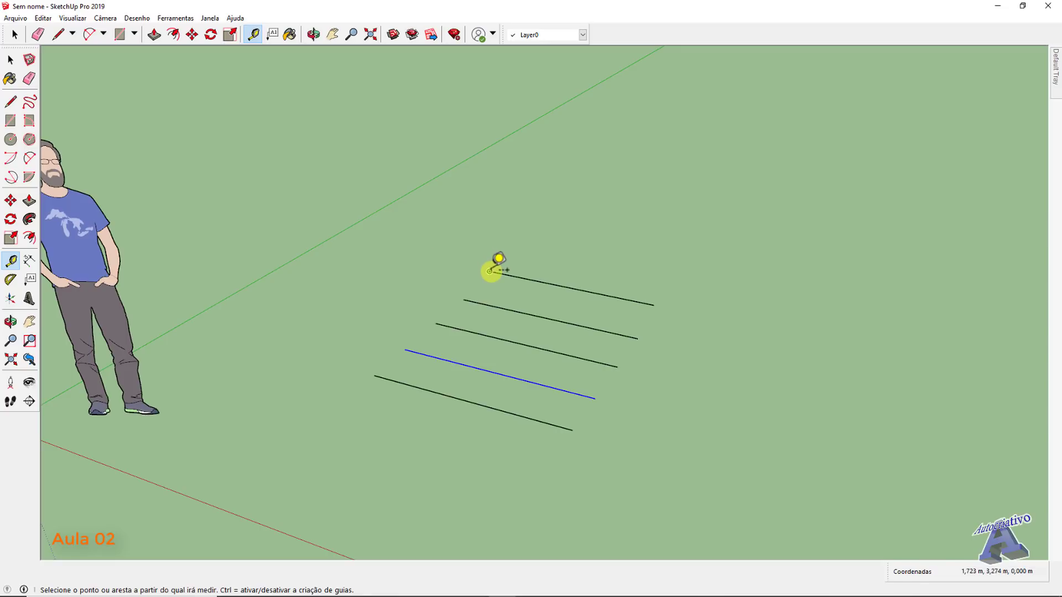
left_click(490, 271)
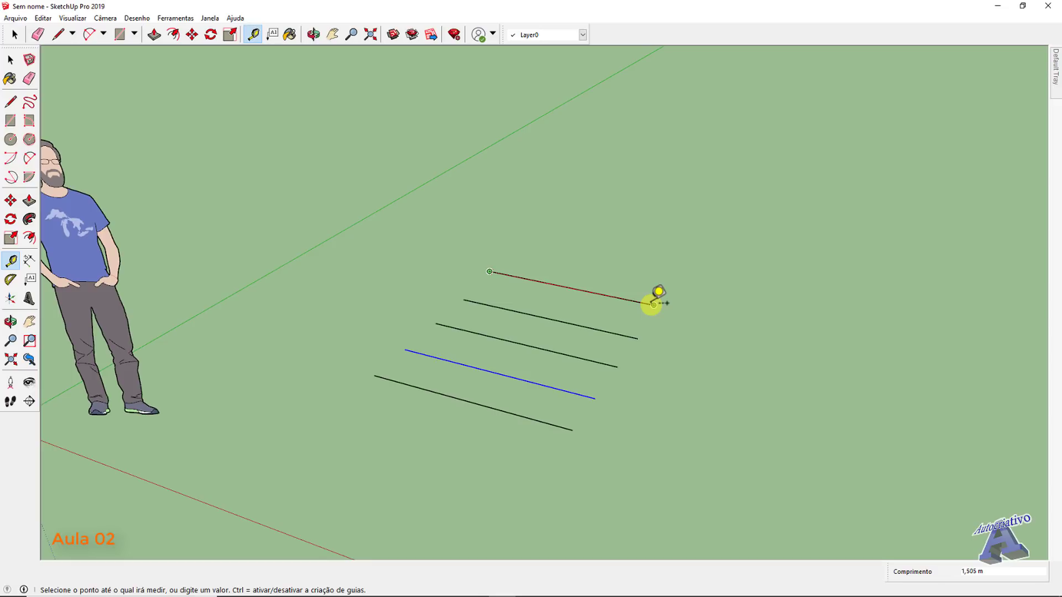
left_click(654, 305)
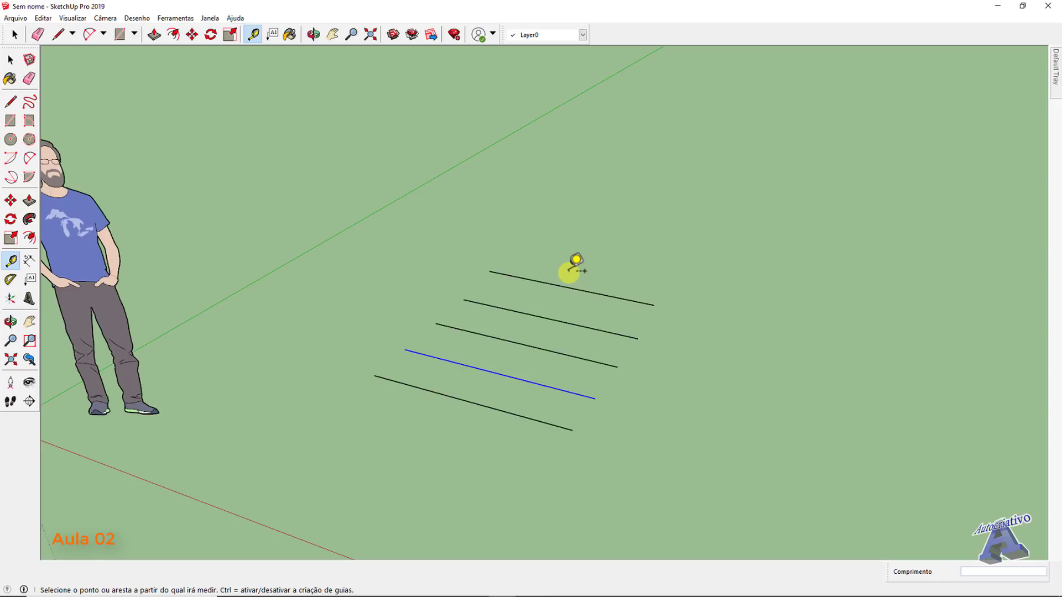
scroll(576, 264, "up", 2)
key("space")
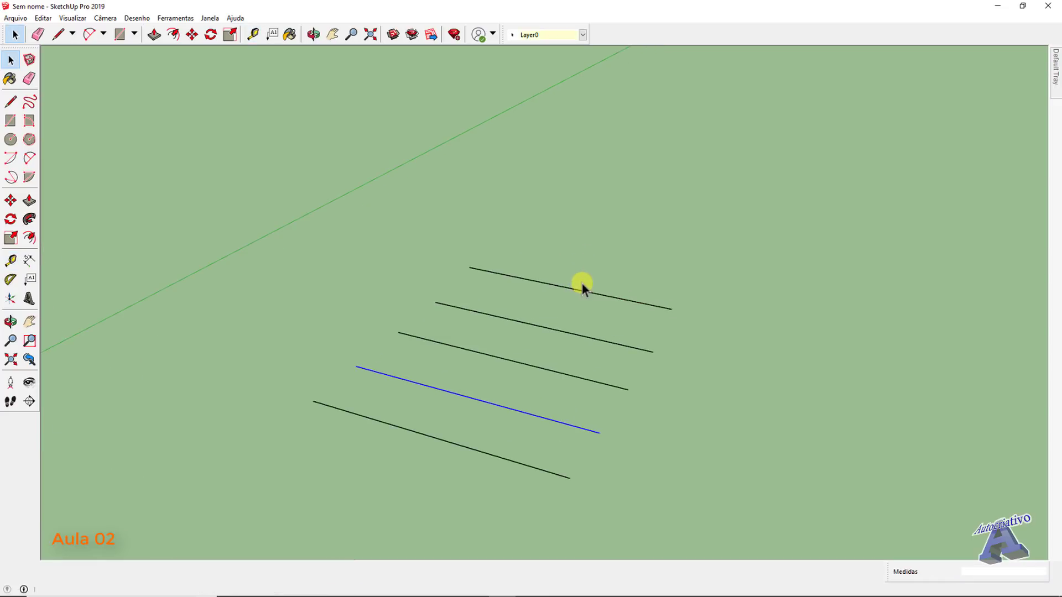
Step: Draw a sixth line just behind the fifth, parallel to the red axis, with a length of 1,5 m
key("l")
scroll(500, 254, "up", 3)
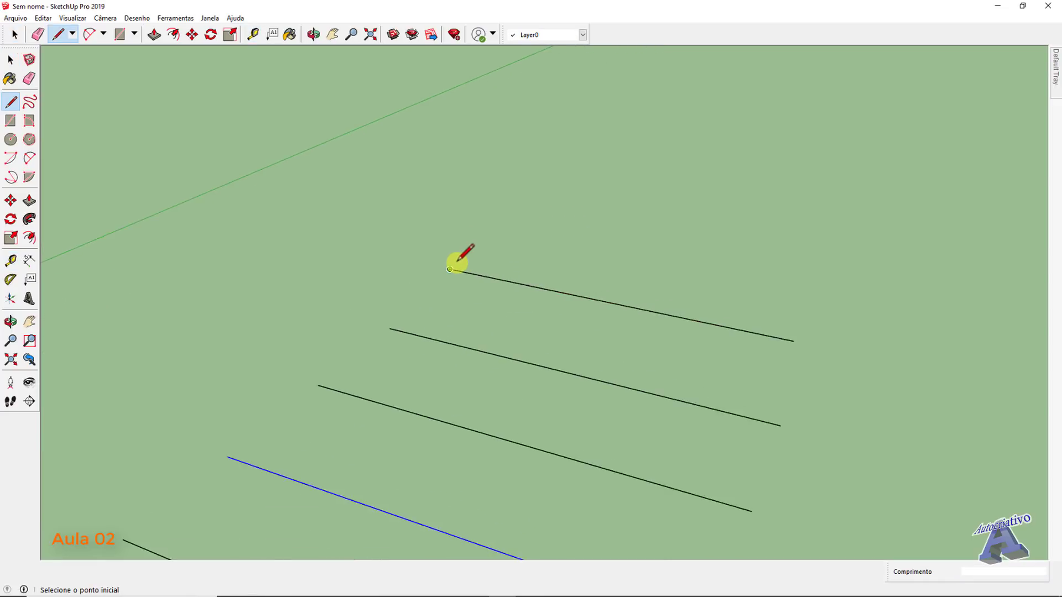
scroll(457, 263, "up", 3)
middle_click_drag(509, 276, 479, 276)
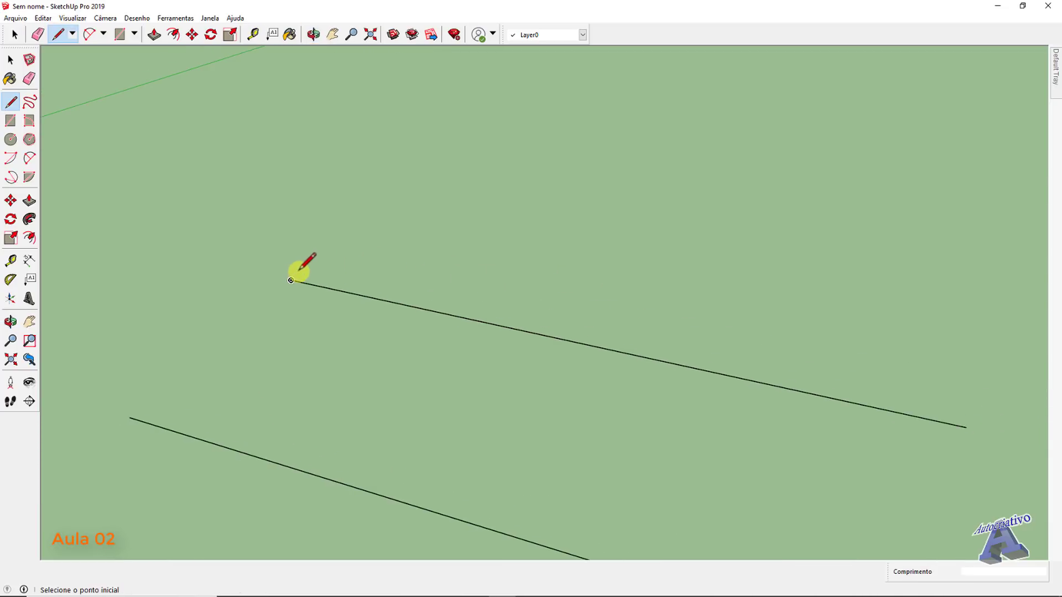
left_click(298, 271)
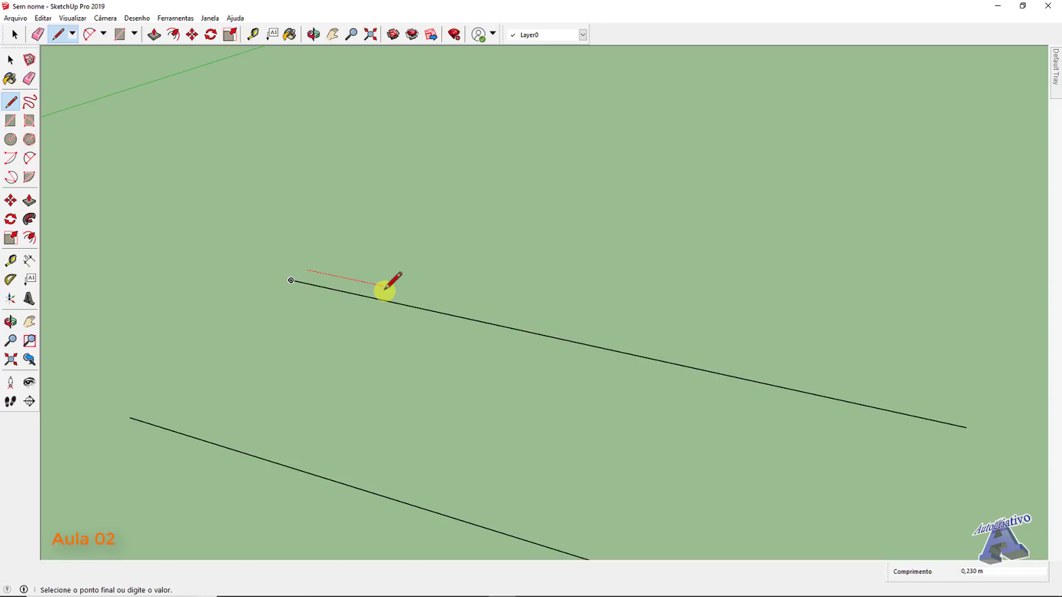
type("1,5")
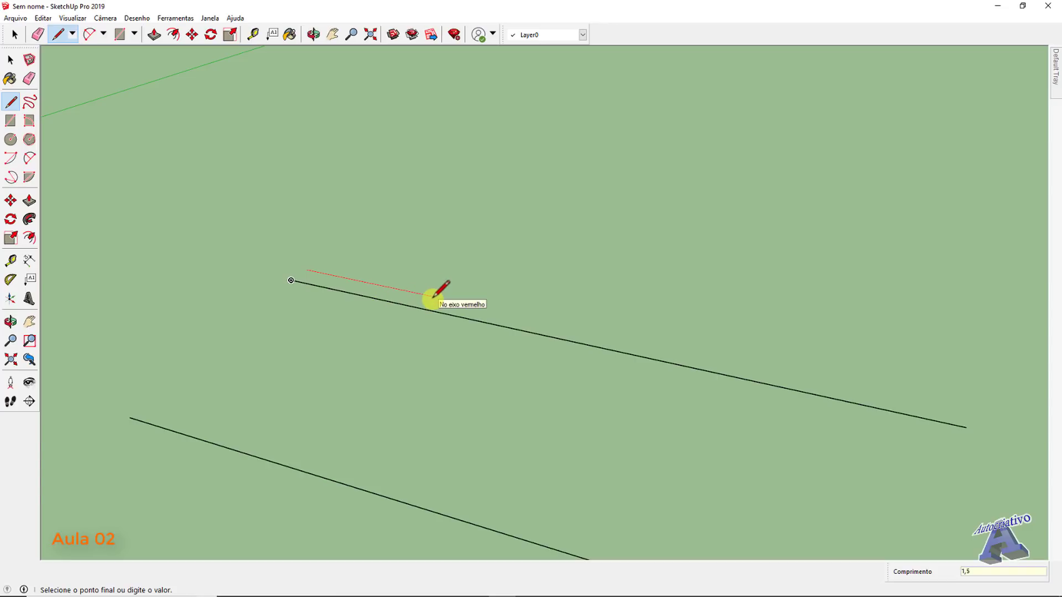
key("Return")
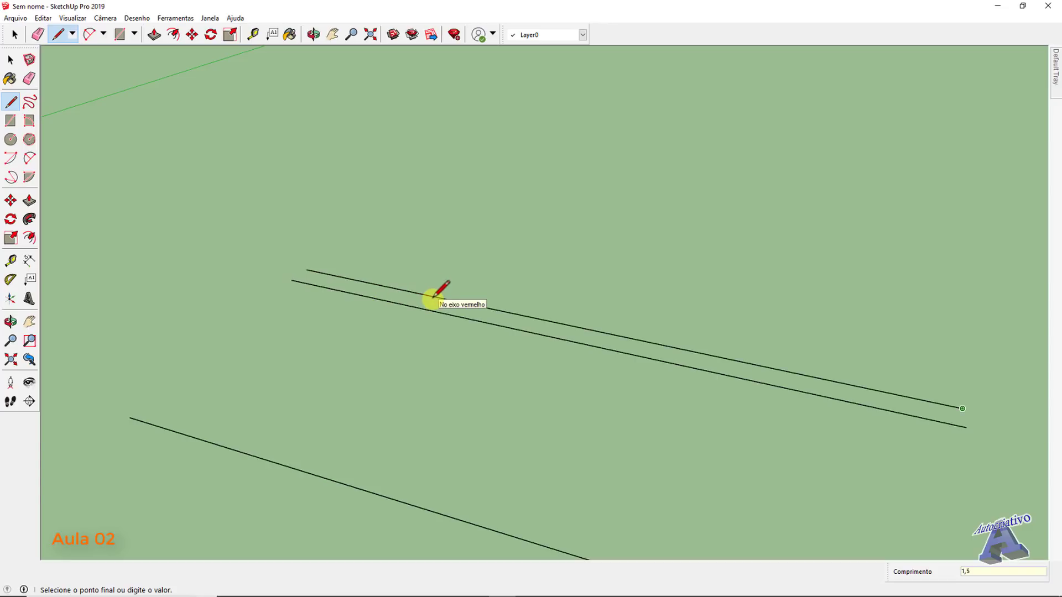
key("space")
middle_click_drag(932, 426, 616, 390)
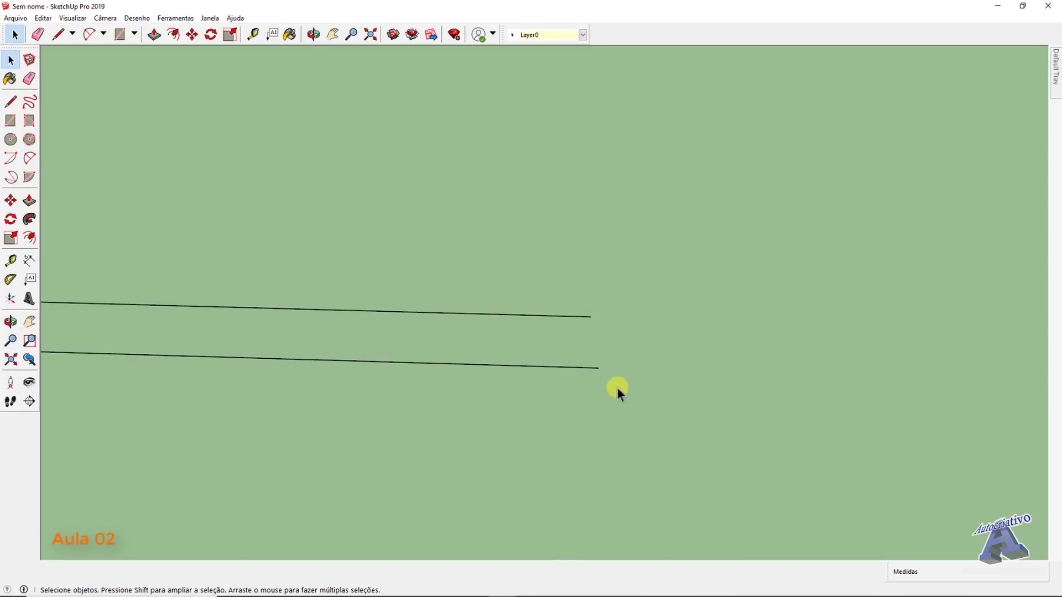
scroll(590, 370, "up", 3)
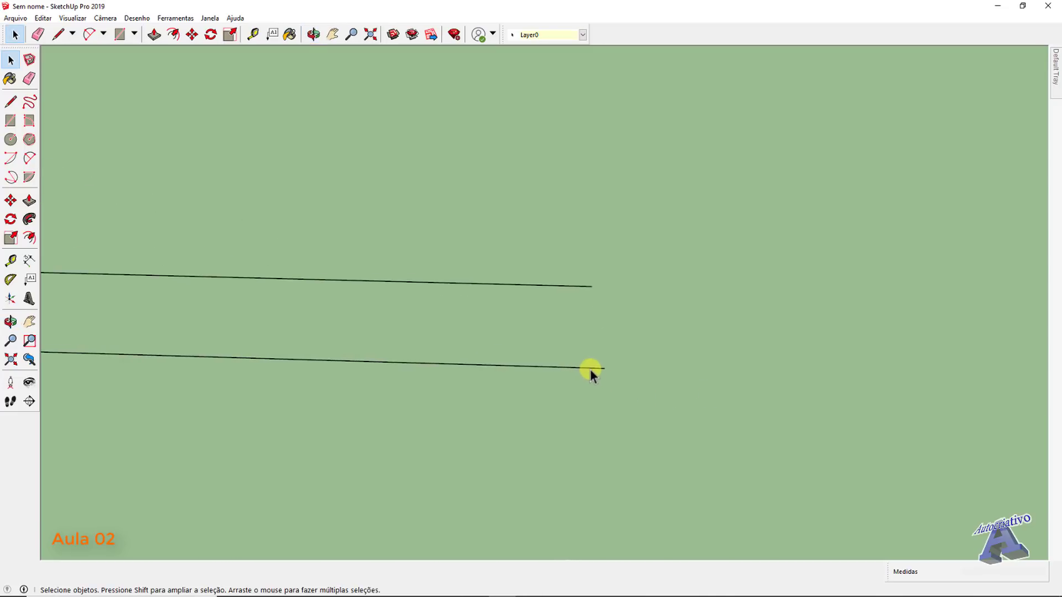
key("l")
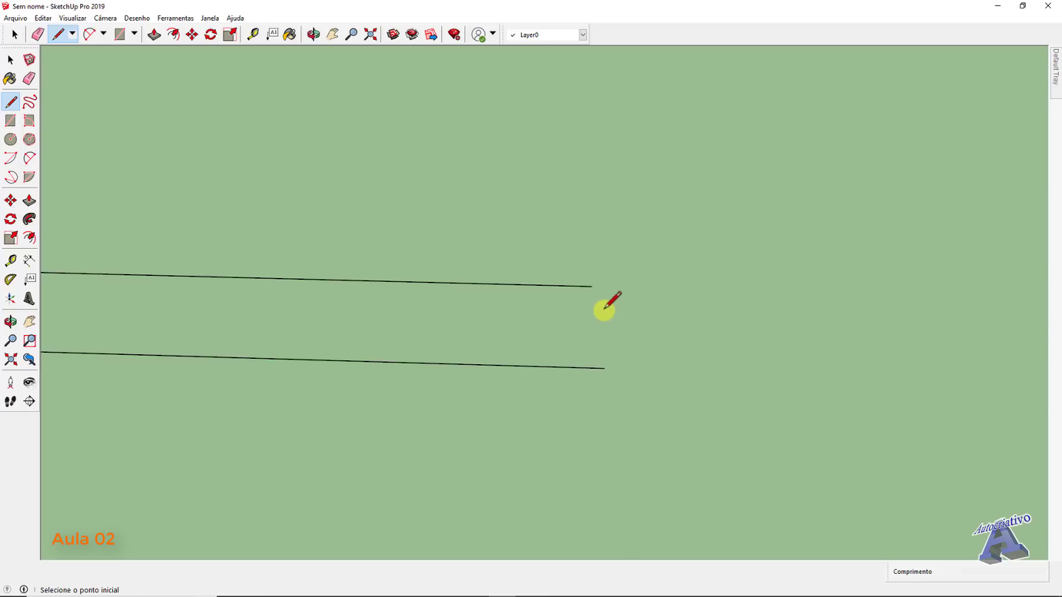
left_click(591, 287)
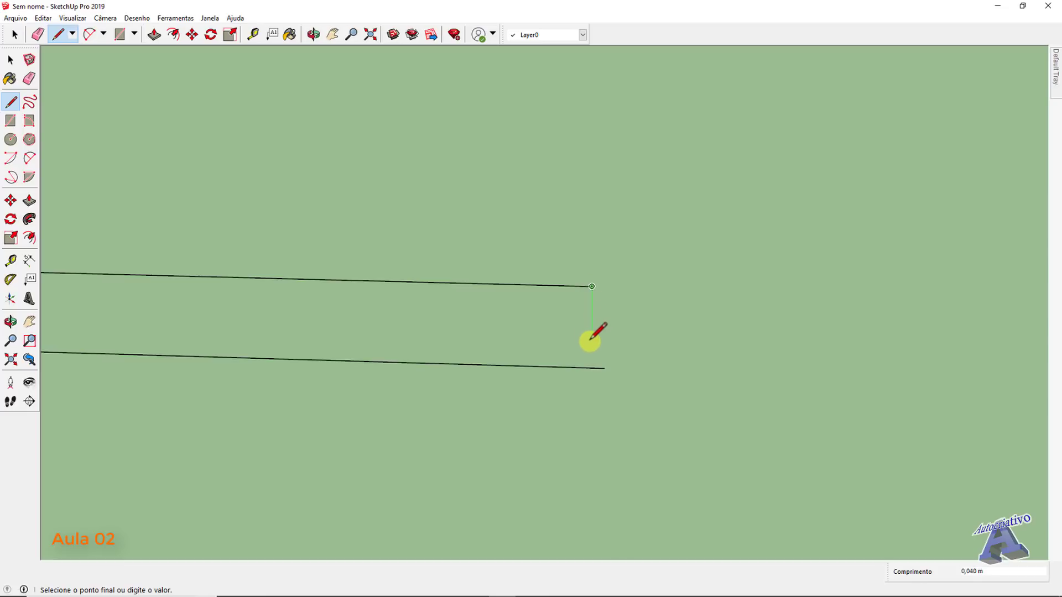
key("o")
left_click_drag(589, 357, 526, 353)
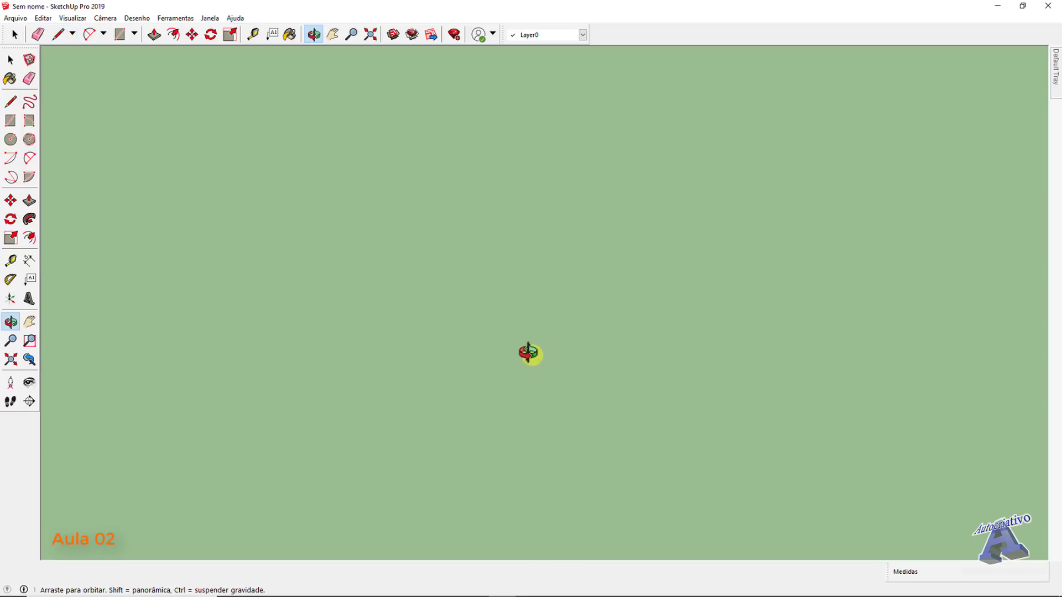
Step: Draw a short line from the sixth line's far end along the green axis so that it crosses the fifth line near its end
key("l")
scroll(616, 353, "down", 8)
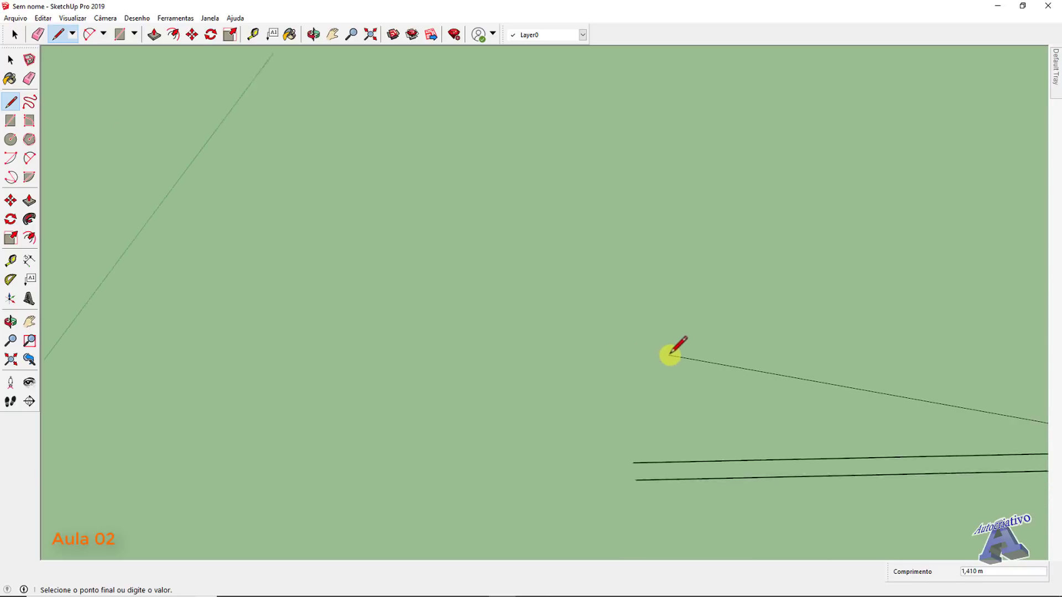
middle_click_drag(811, 415, 375, 307, "shift")
scroll(584, 354, "up", 1)
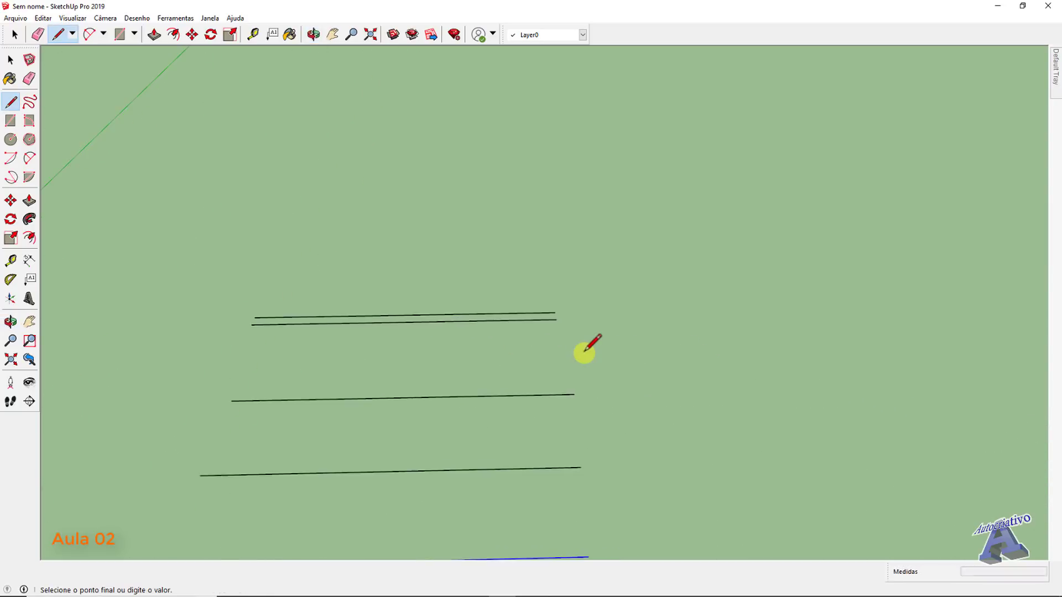
middle_click_drag(586, 354, 557, 320, "shift")
scroll(581, 322, "up", 2)
scroll(581, 325, "up", 3)
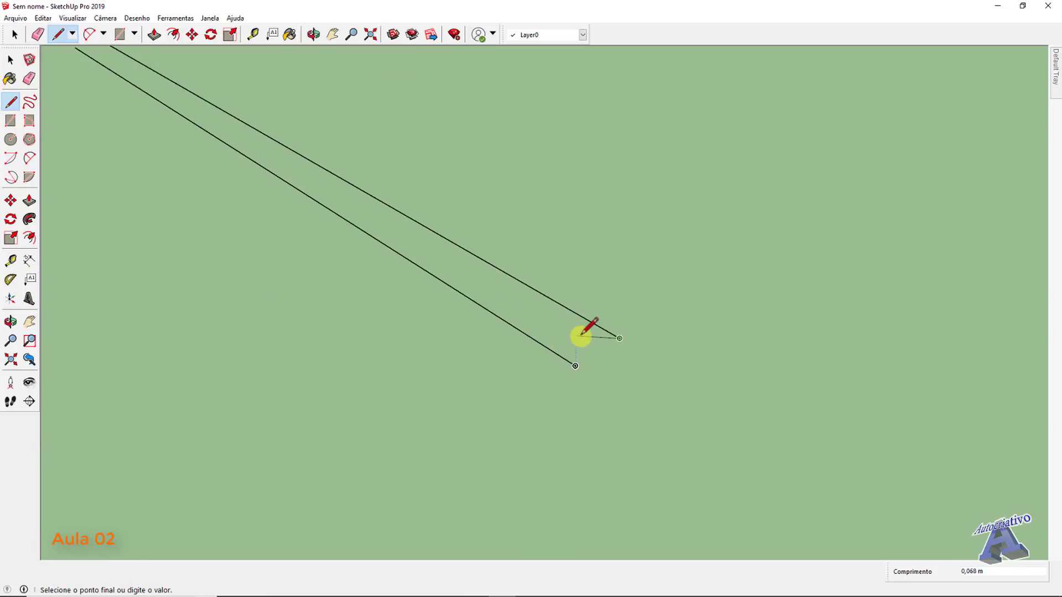
left_click(506, 397)
key("space")
Step: Measure with the Tape Measure how far the fifth line extends beyond its intersection with the short crossing line
scroll(577, 364, "up", 5)
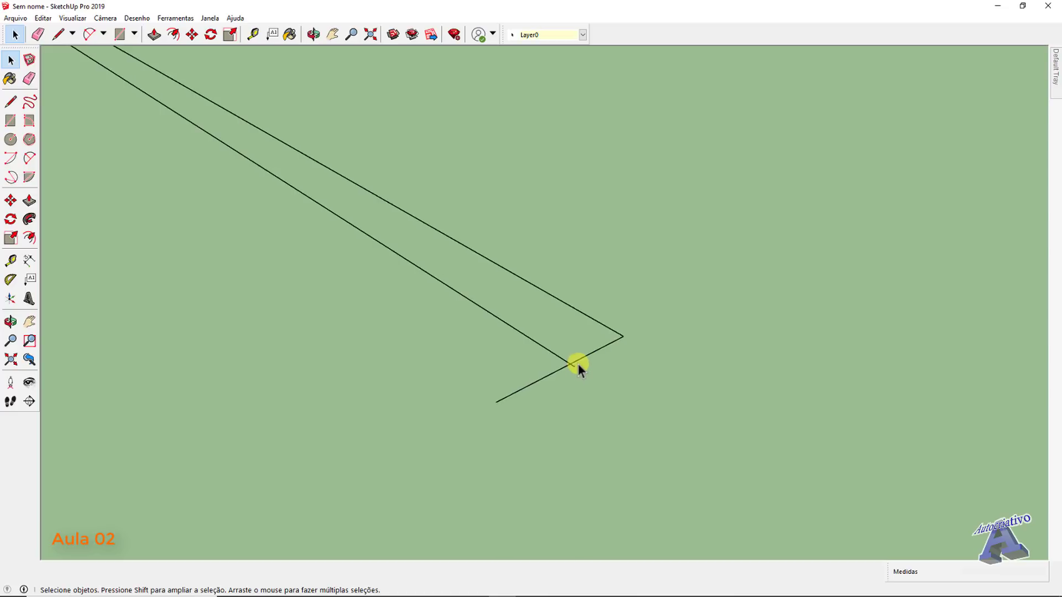
scroll(572, 367, "up", 4)
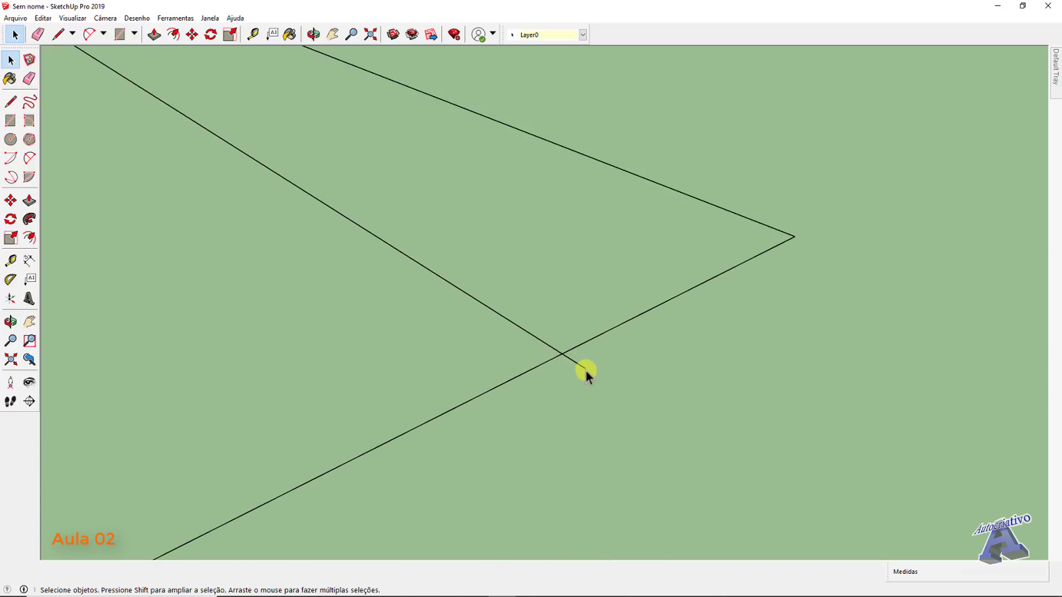
left_click(10, 260)
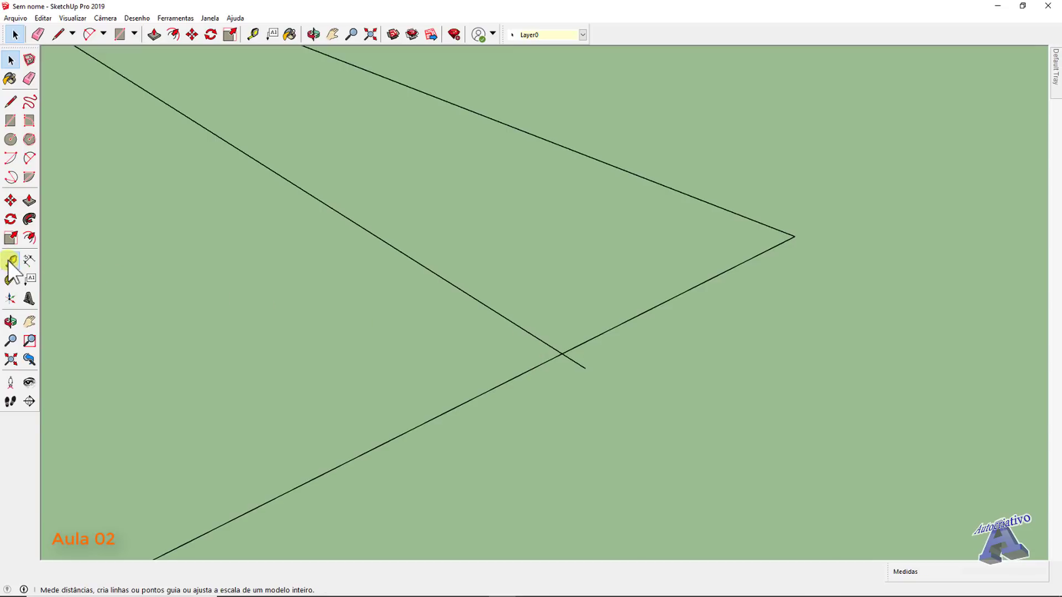
left_click(562, 354)
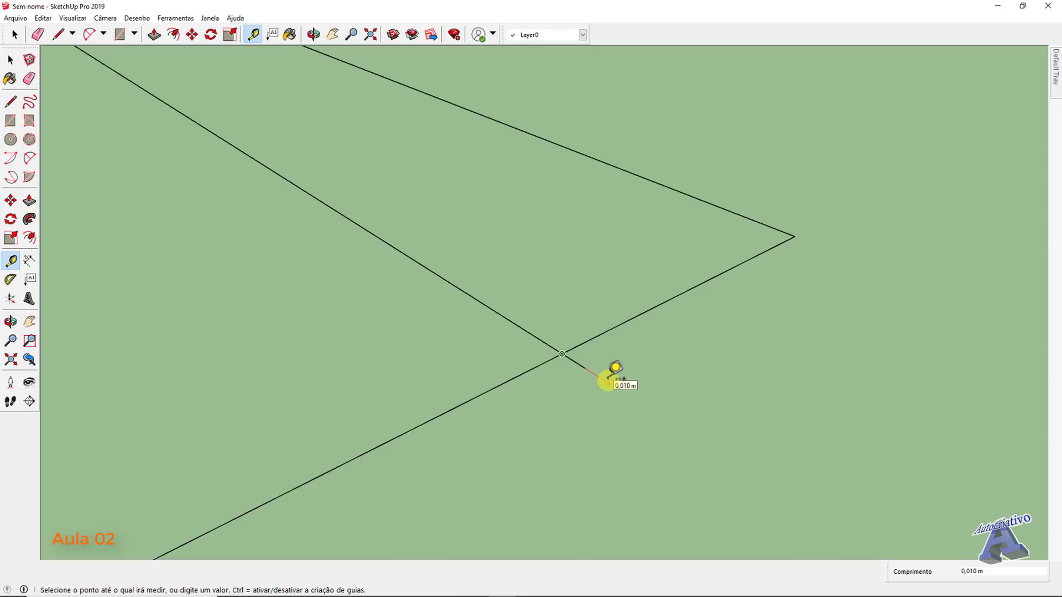
key("space")
Step: Window-select all the drawn lines, leaving out the human figure, and clear the selection
scroll(586, 367, "down", 5)
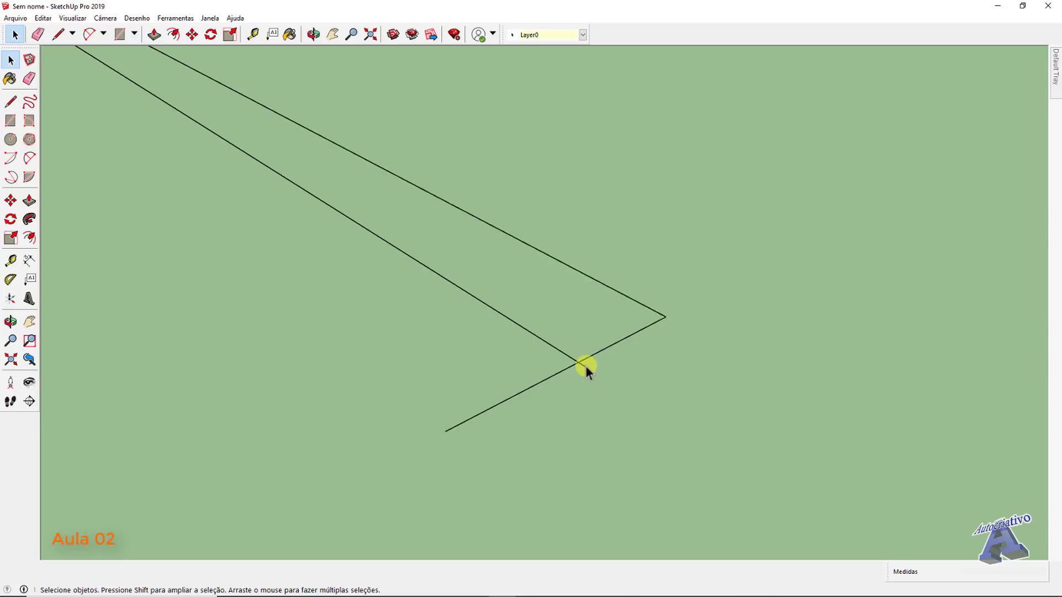
scroll(553, 369, "down", 3)
middle_click_drag(508, 376, 608, 370)
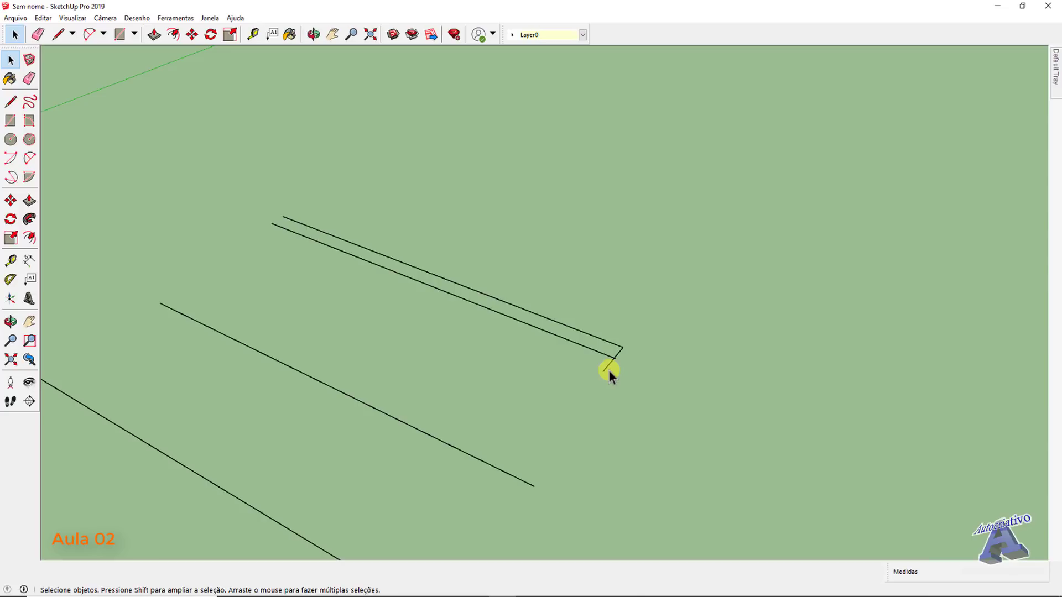
scroll(608, 370, "down", 6)
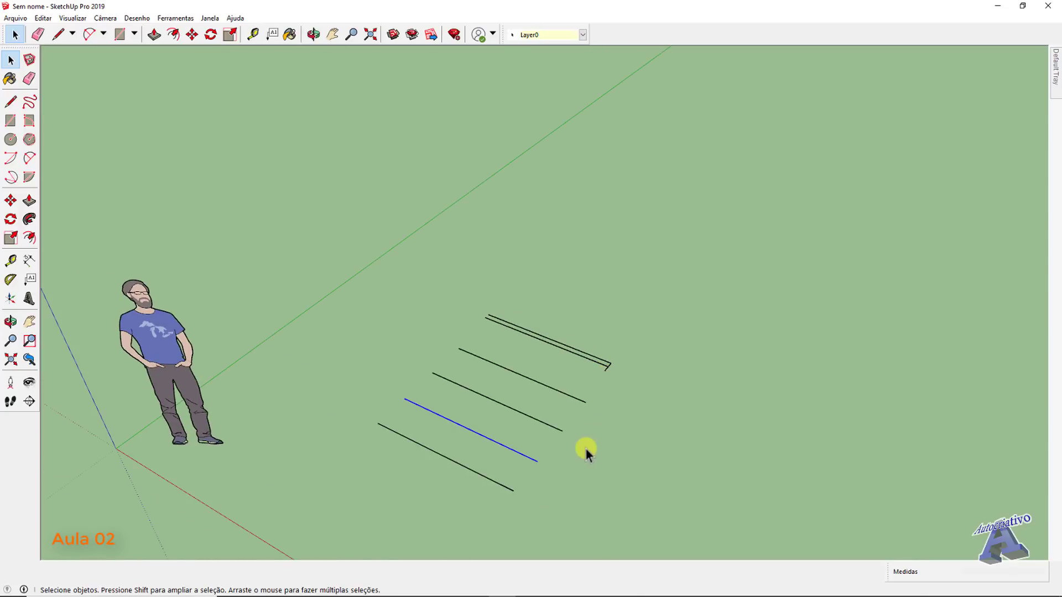
middle_click_drag(583, 450, 687, 325)
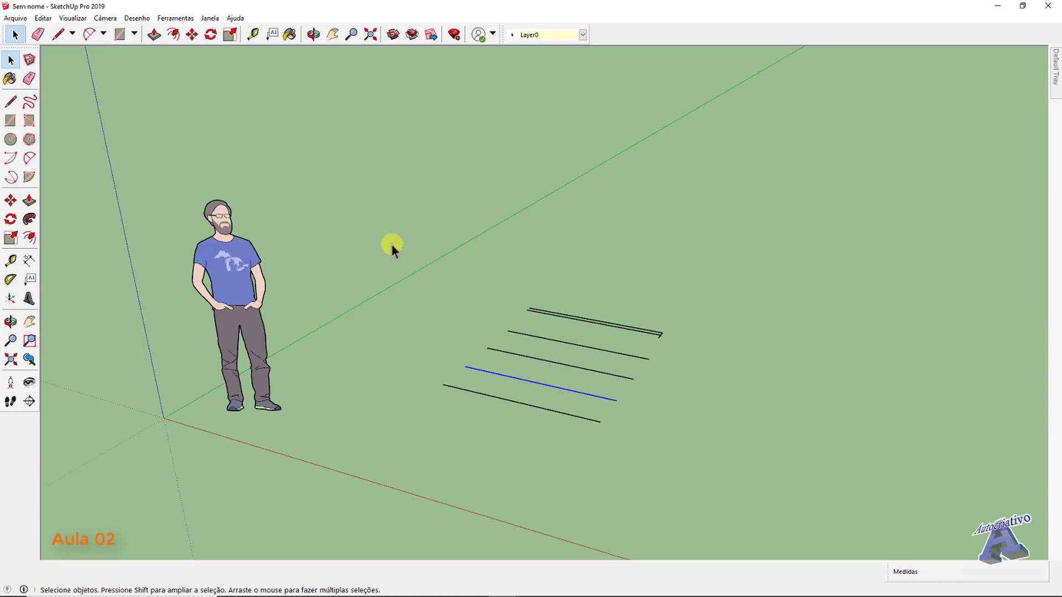
left_click_drag(390, 244, 719, 444)
left_click(636, 365)
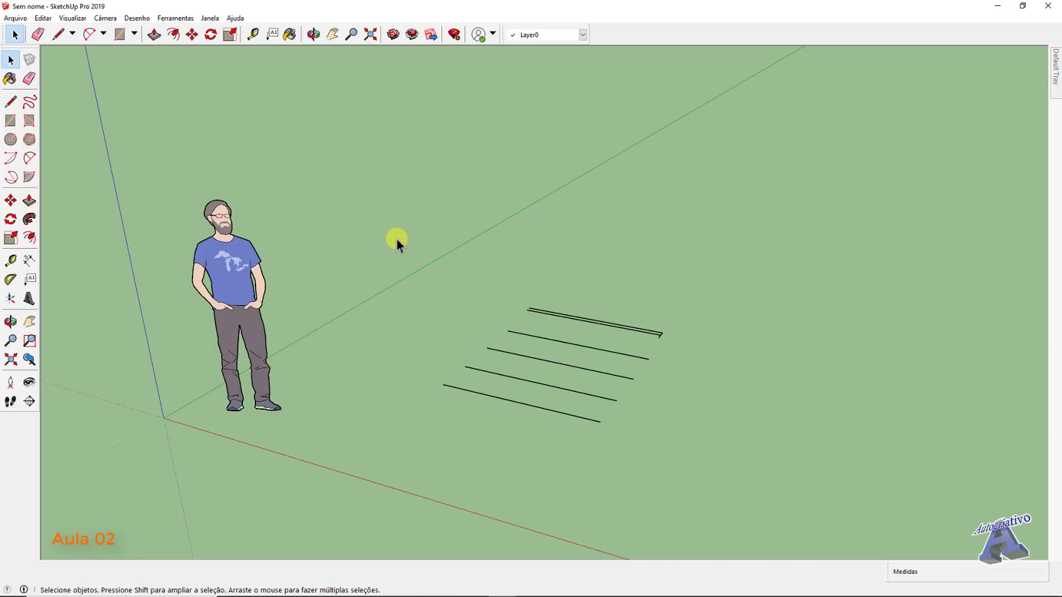
left_click_drag(387, 224, 745, 488)
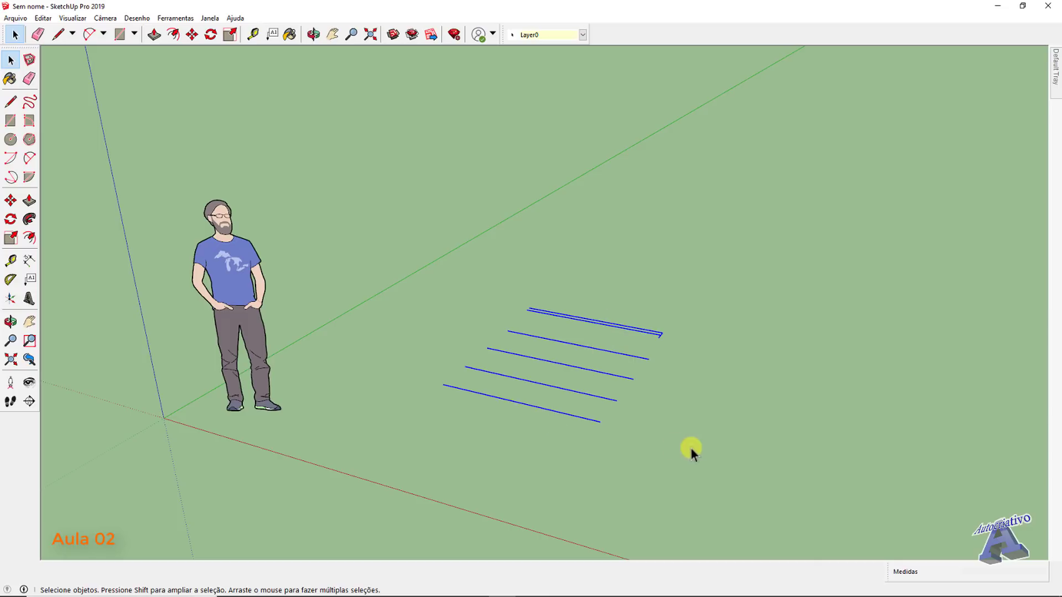
left_click(418, 383)
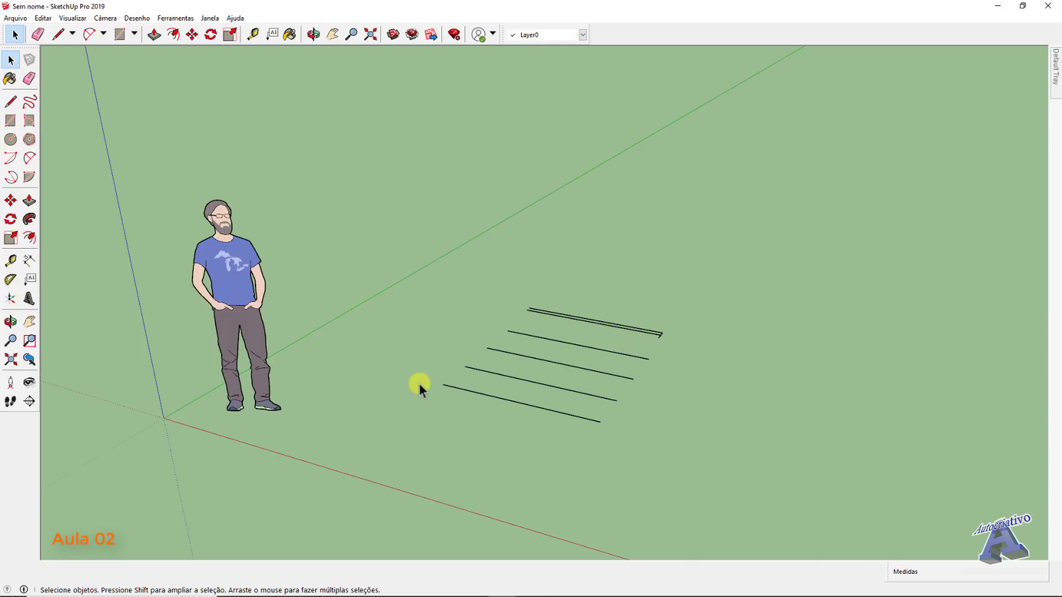
Step: Window-select the two rearmost lines with their short crossing line, clear that selection, and window-select only the fourth line
left_click_drag(695, 427, 739, 445)
middle_click_drag(637, 434, 673, 511)
middle_click_drag(524, 321, 618, 367)
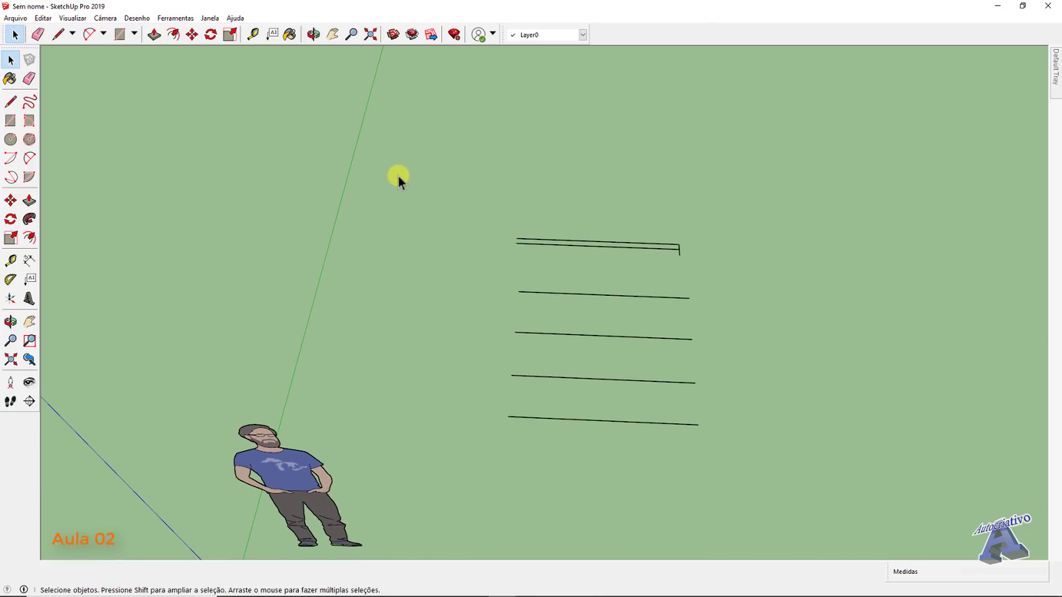
left_click_drag(387, 175, 638, 278)
left_click_drag(413, 191, 746, 280)
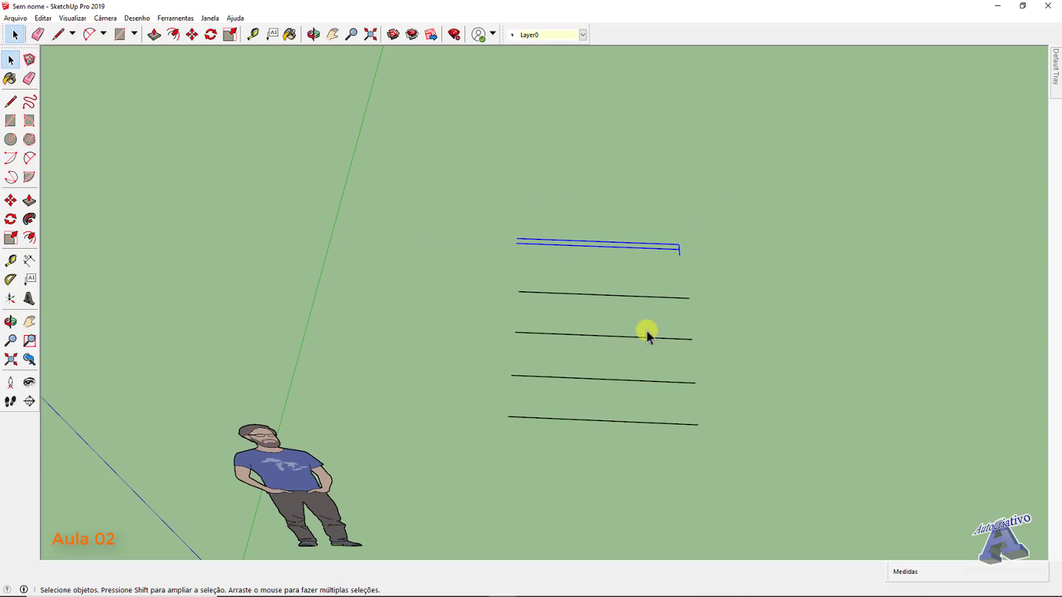
left_click(510, 303)
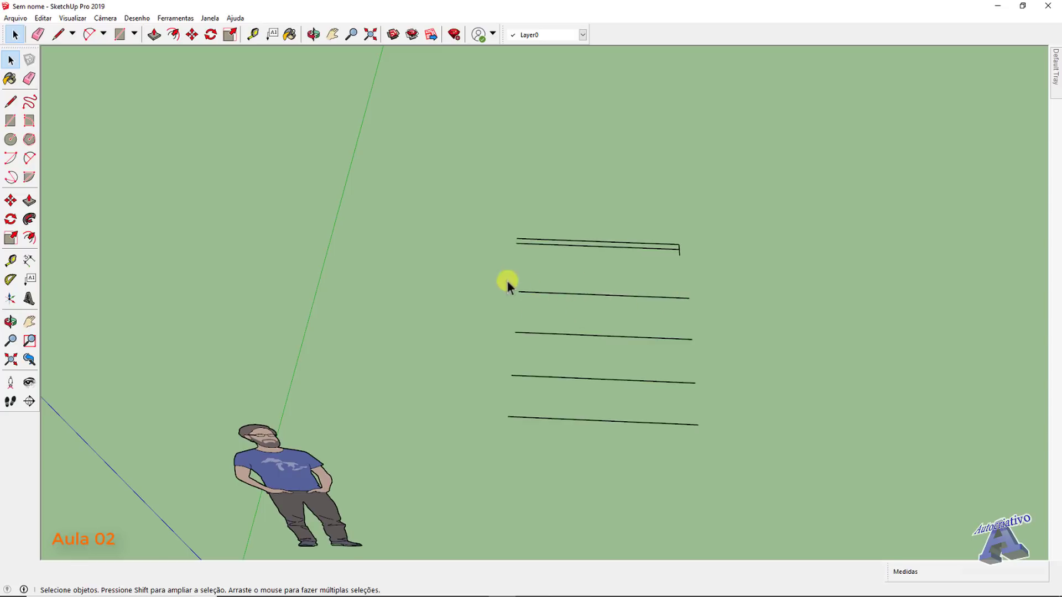
left_click_drag(436, 263, 731, 323)
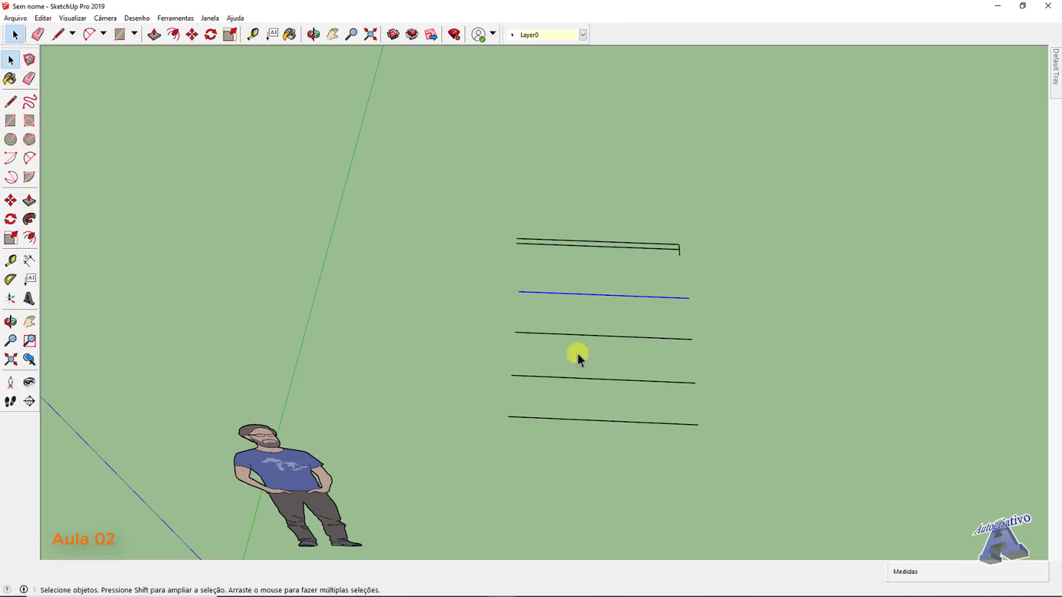
Step: Clear the selection, crossing-select only the first line by catching its far end, and clear the selection again
left_click(480, 347)
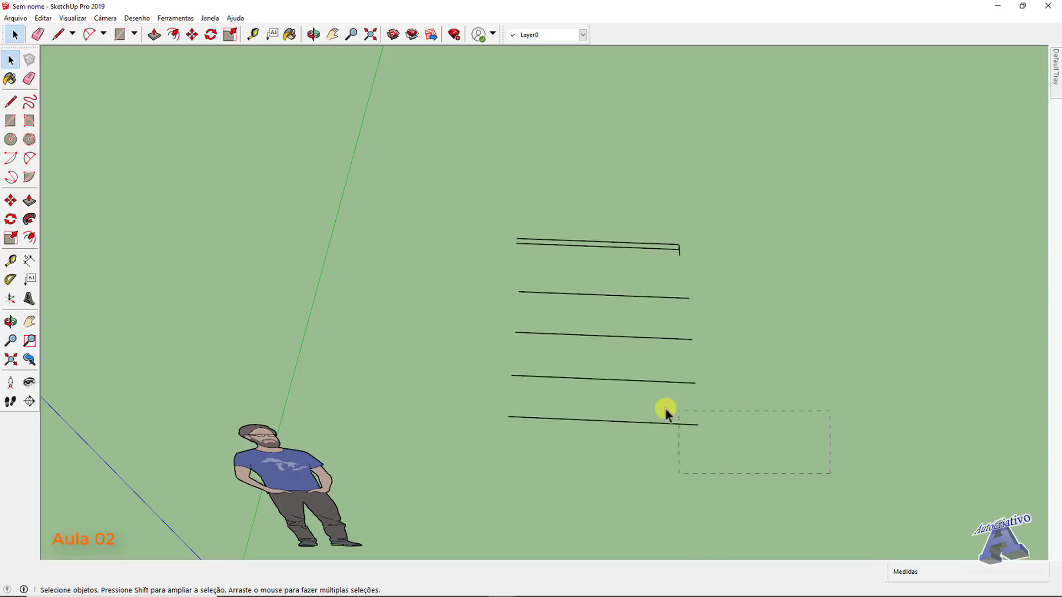
left_click_drag(694, 408, 616, 399)
left_click_drag(676, 408, 675, 408)
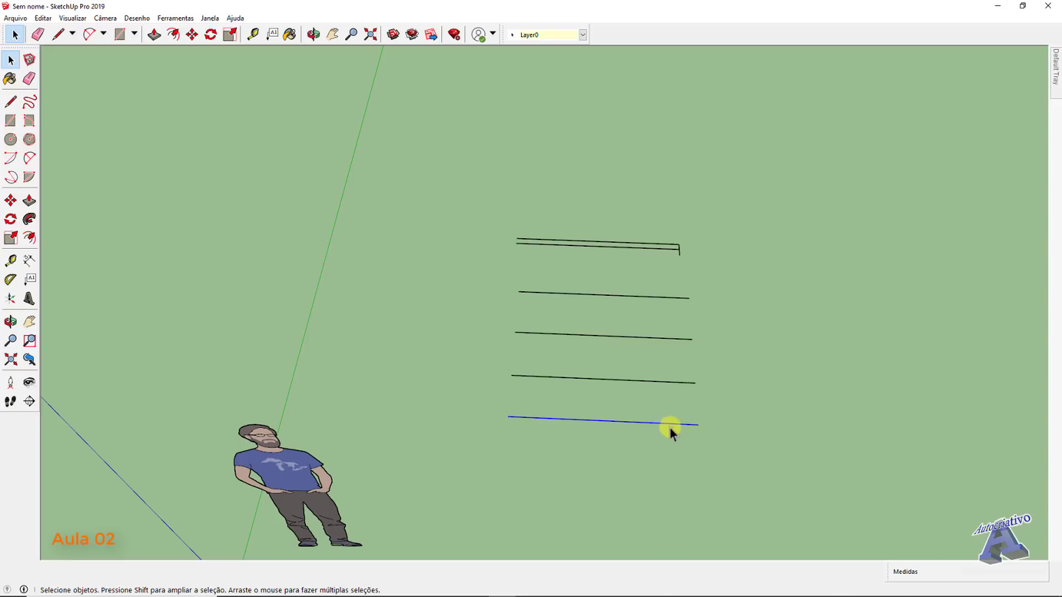
left_click(743, 438)
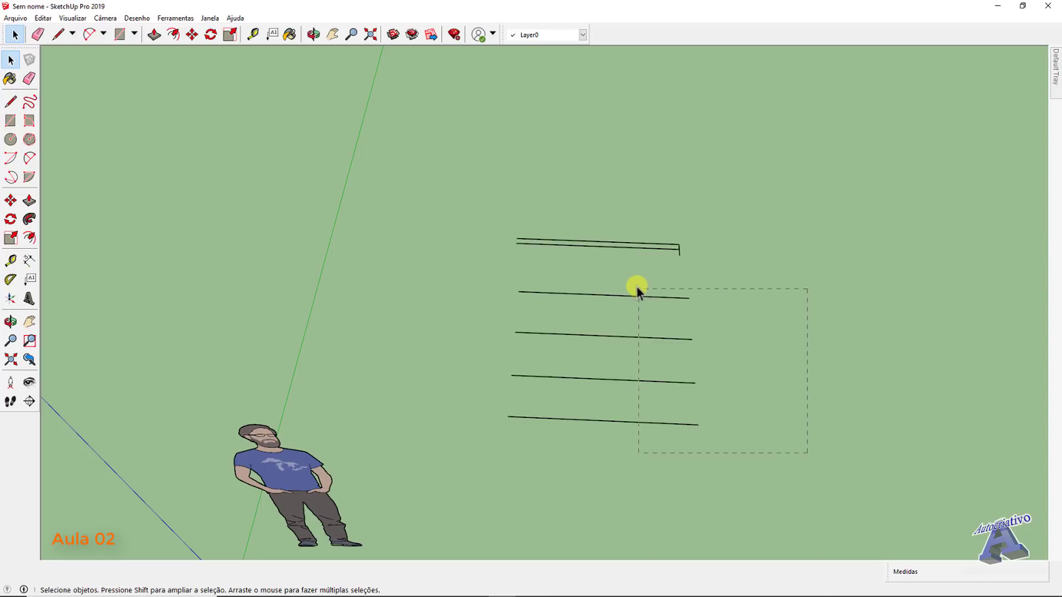
Step: Crossing-select the four front lines, window-select the second and third lines, and window-select all the drawn lines, clearing the selection between attempts
left_click_drag(634, 285, 634, 285)
left_click(745, 365)
left_click_drag(487, 319, 791, 404)
left_click(563, 465)
left_click_drag(419, 196, 761, 477)
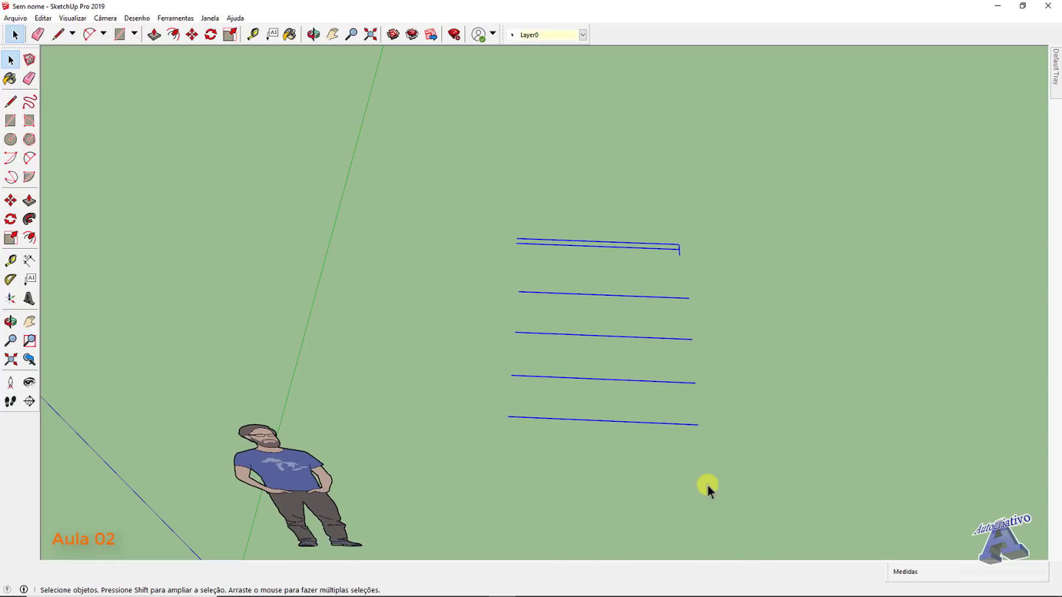
Step: Erase the two rearmost lines, the short crossing line, and the fourth, third and second lines with the Eraser
left_click(32, 79)
left_click(579, 245)
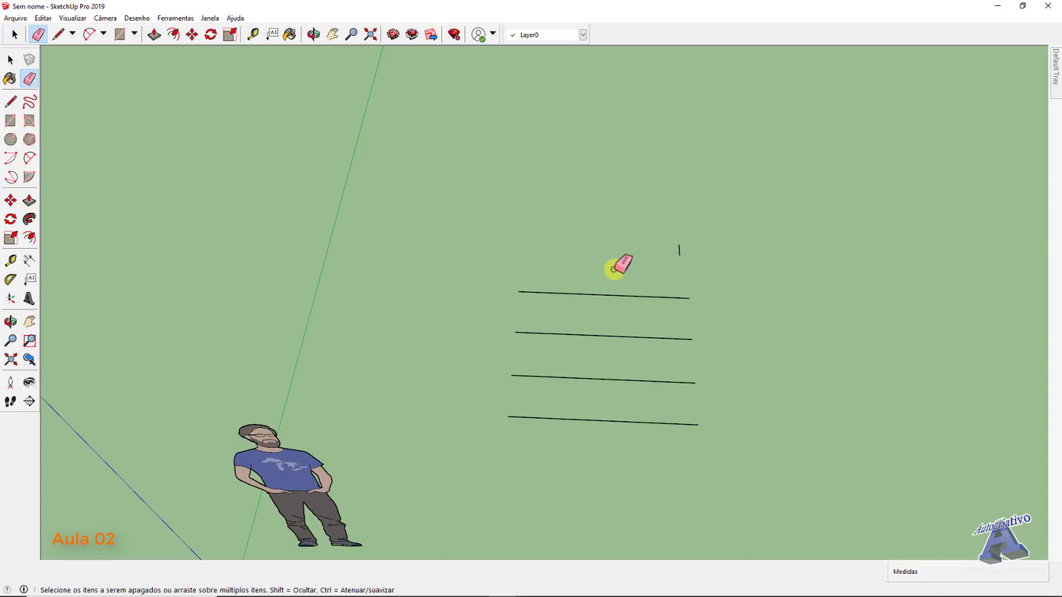
left_click(679, 250)
left_click(675, 296)
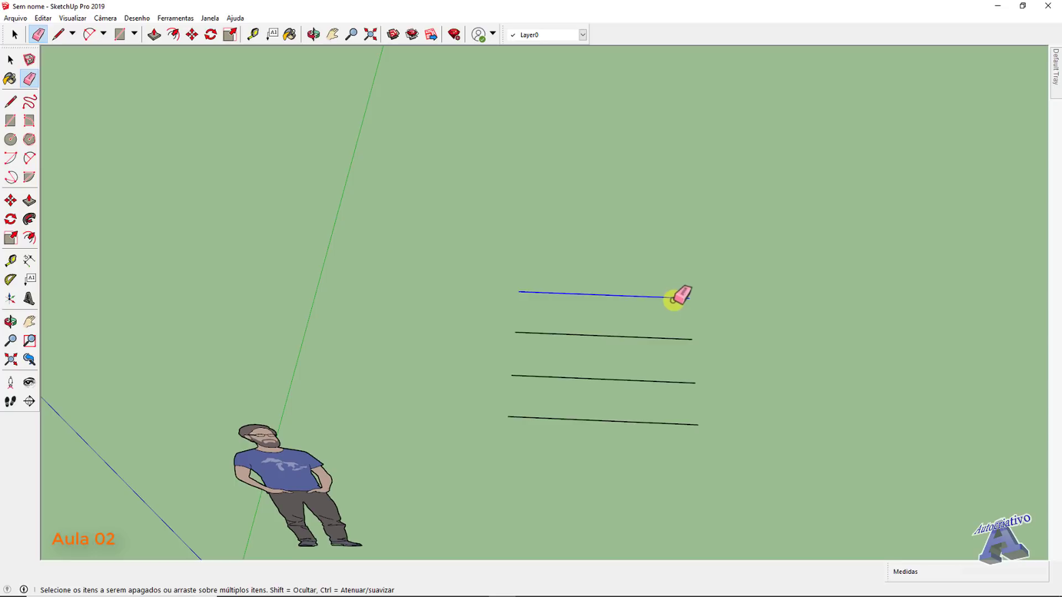
left_click(644, 334)
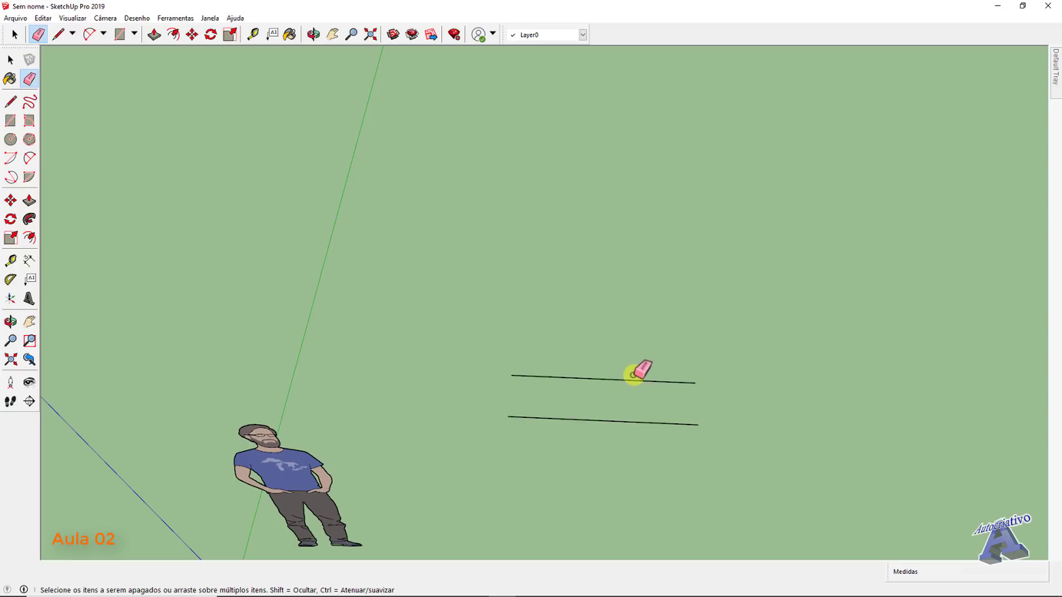
left_click(639, 380)
Step: Window-select the one remaining line and delete it
key("space")
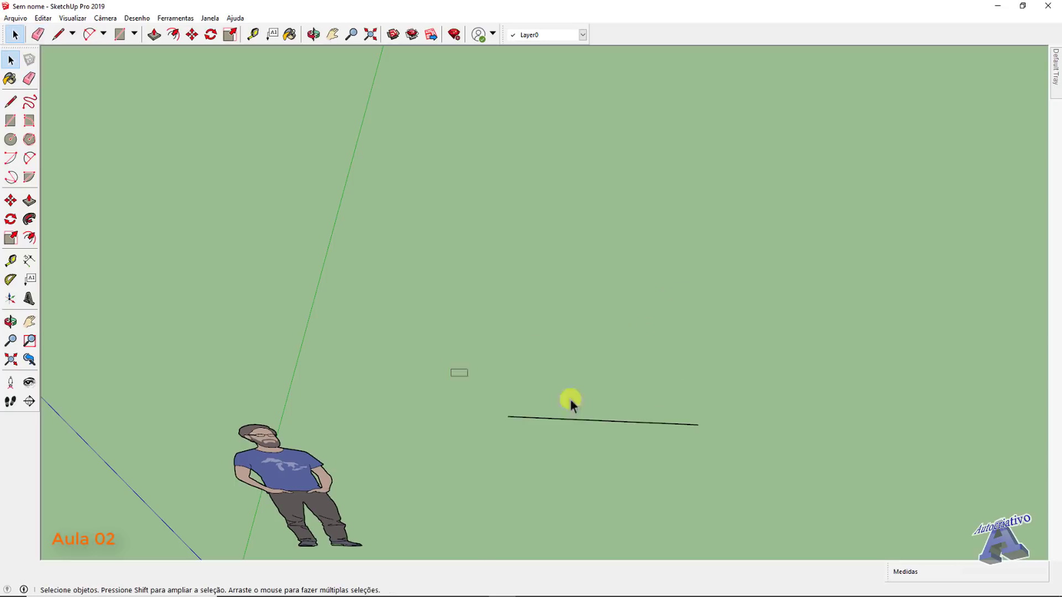
left_click_drag(570, 400, 767, 454)
key("Delete")
Step: Examine the Atalhos page and the list of categories in the SketchUp preferences, and close the dialog without changes
scroll(643, 396, "down", 5)
middle_click_drag(613, 384, 523, 254)
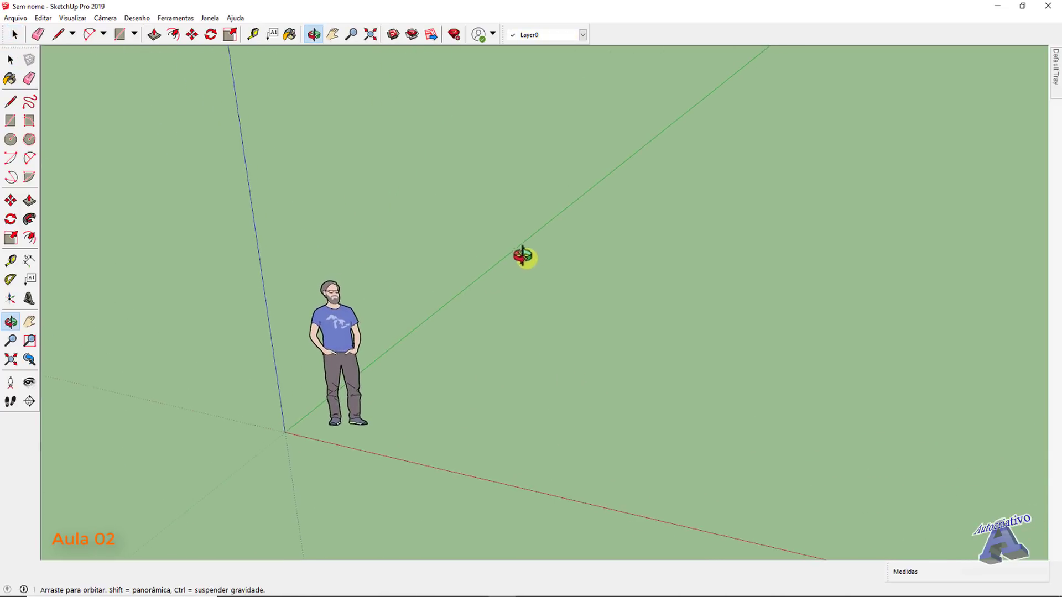
middle_click_drag(517, 407, 453, 425, "shift")
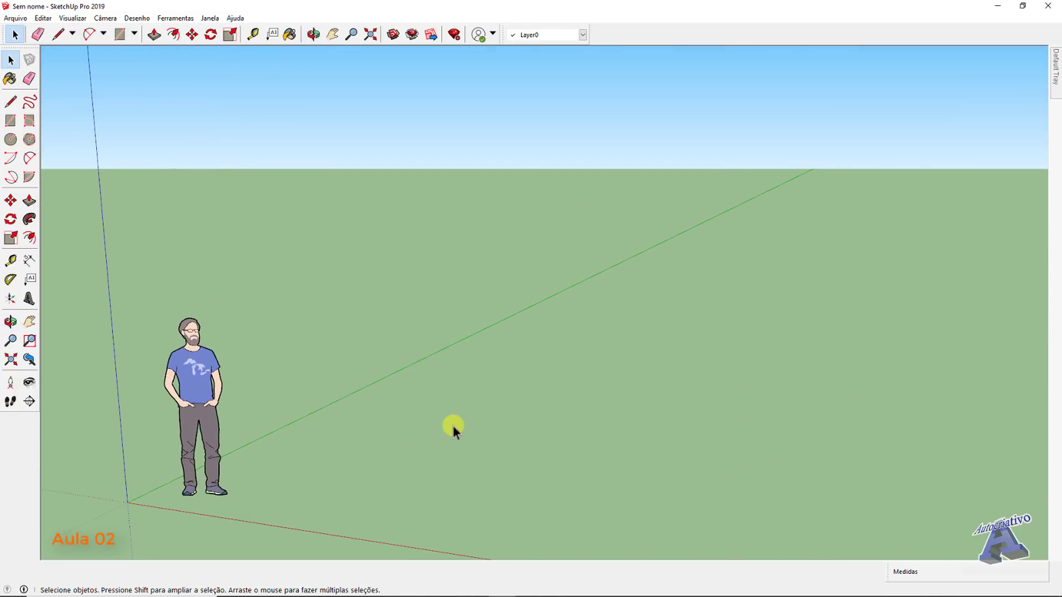
left_click(210, 18)
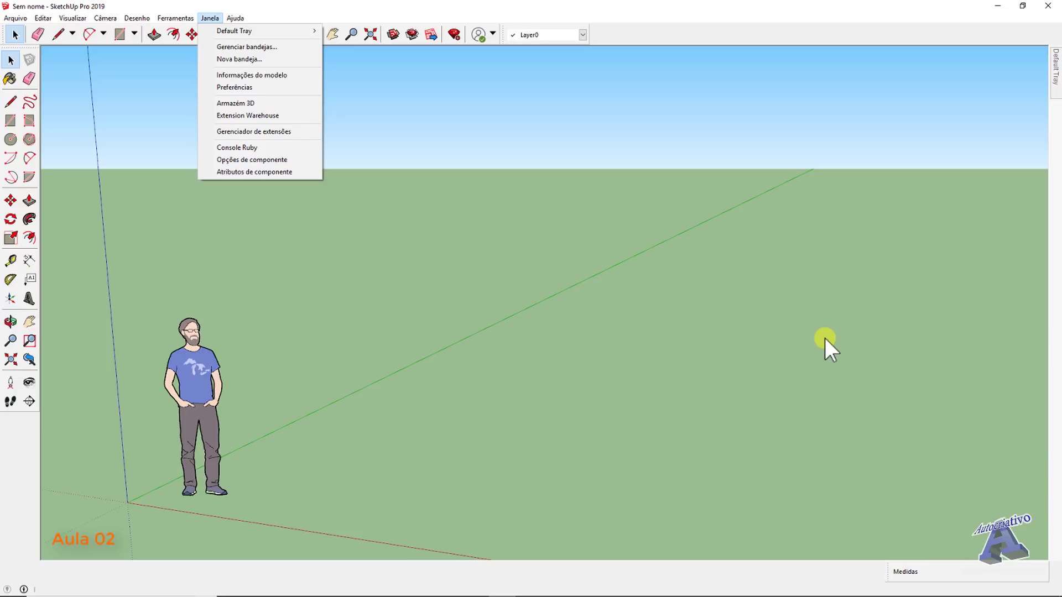
left_click(240, 89)
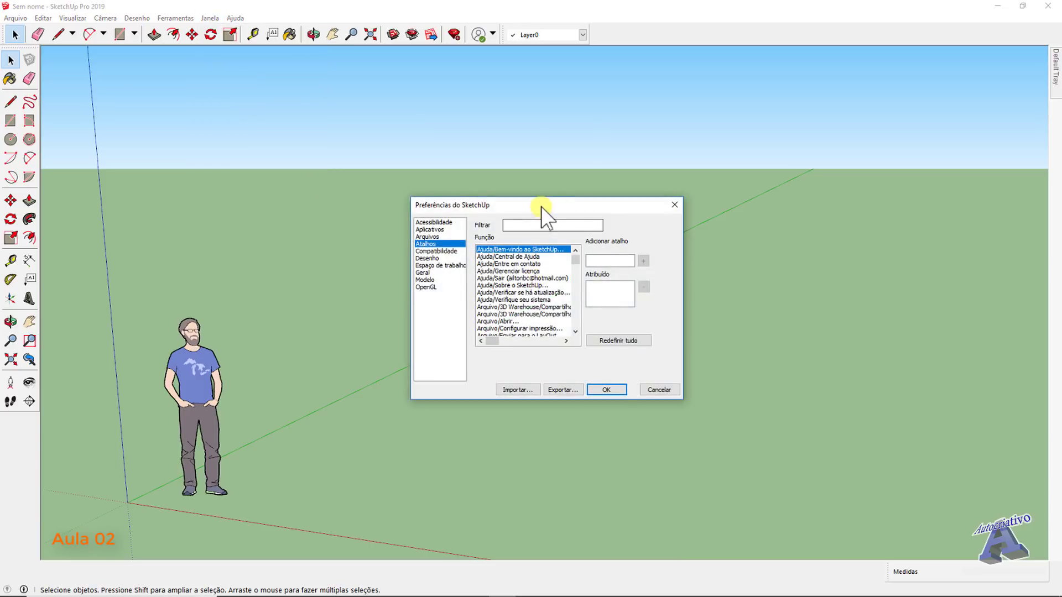
left_click_drag(541, 207, 565, 212)
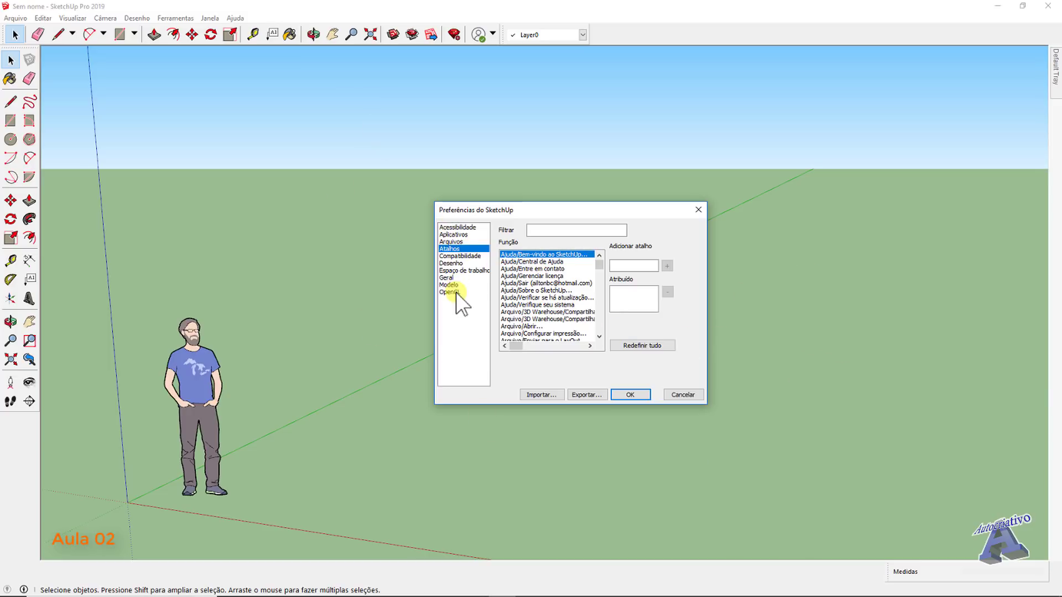
left_click(681, 395)
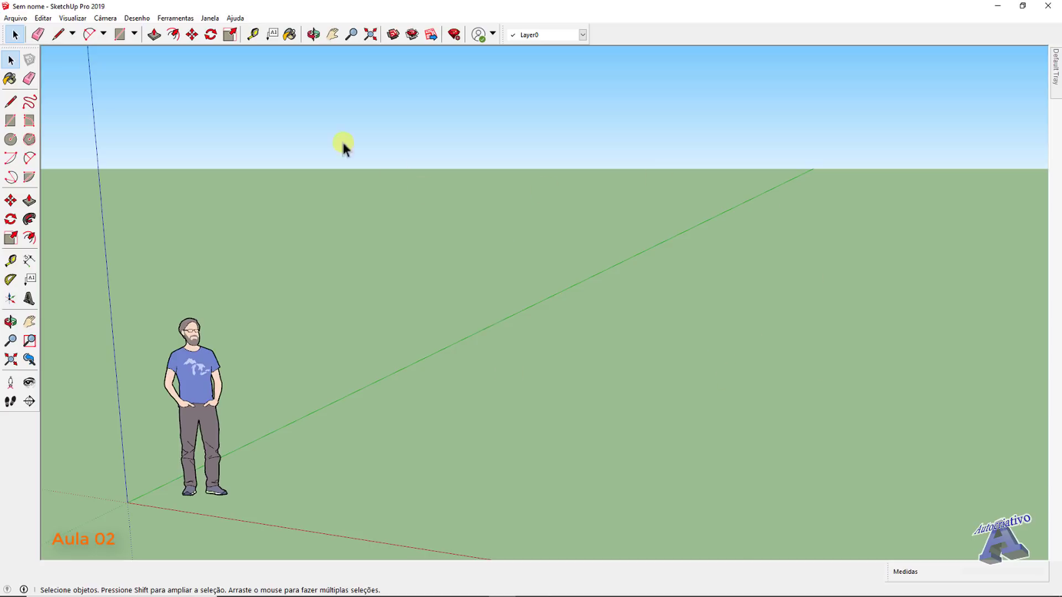
Step: Open the model information and examine its Animação and Arquivo pages
left_click(209, 18)
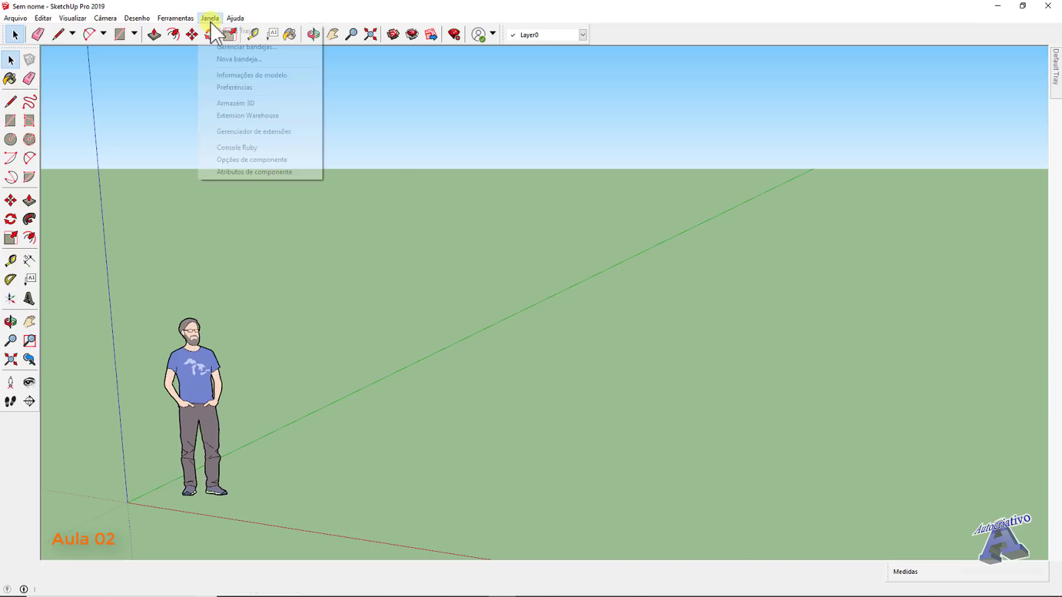
left_click(241, 75)
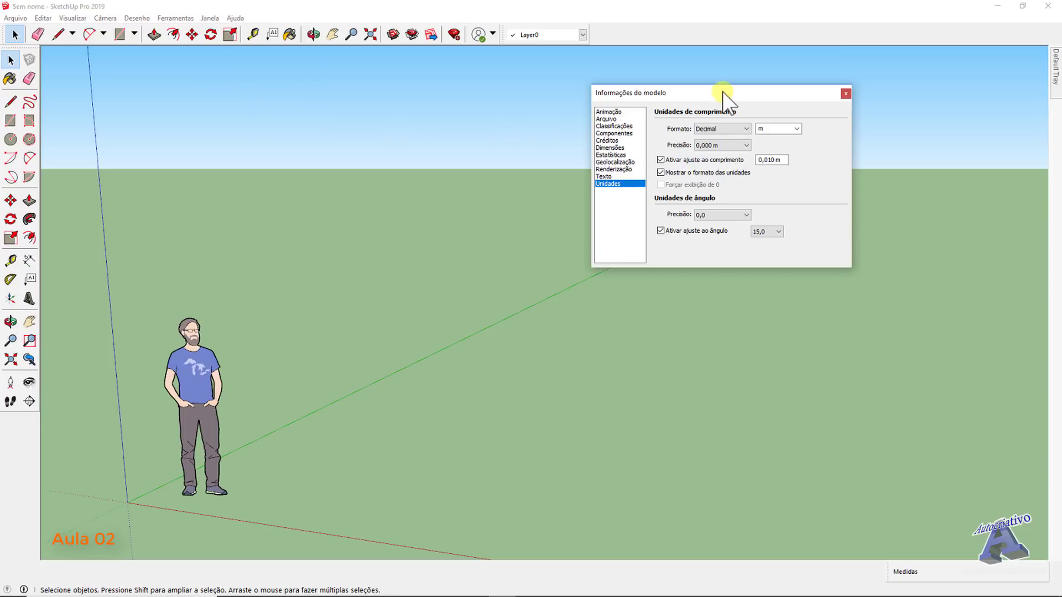
left_click_drag(723, 91, 562, 251)
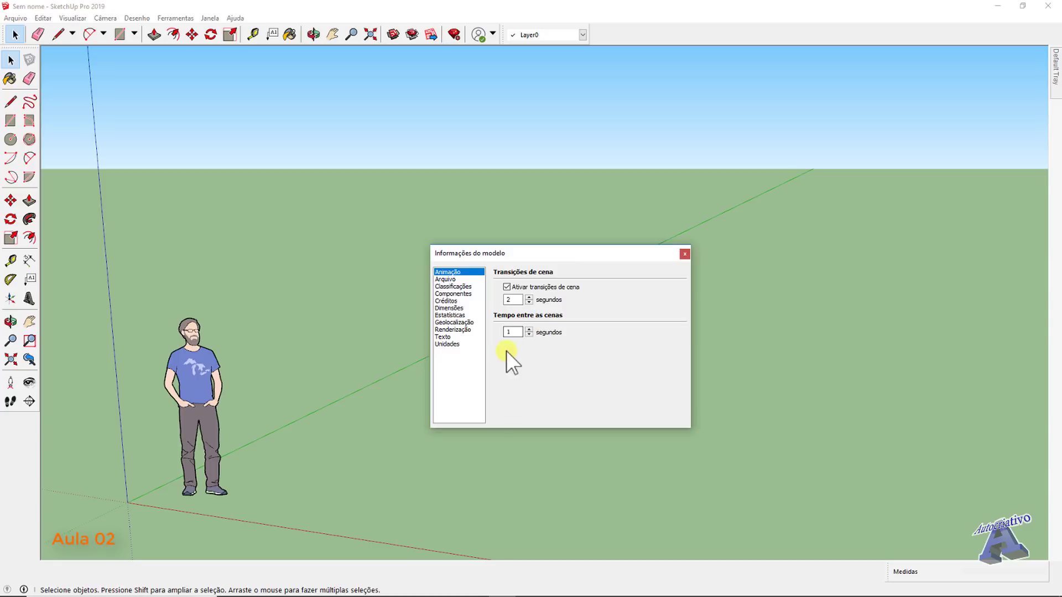
left_click(449, 279)
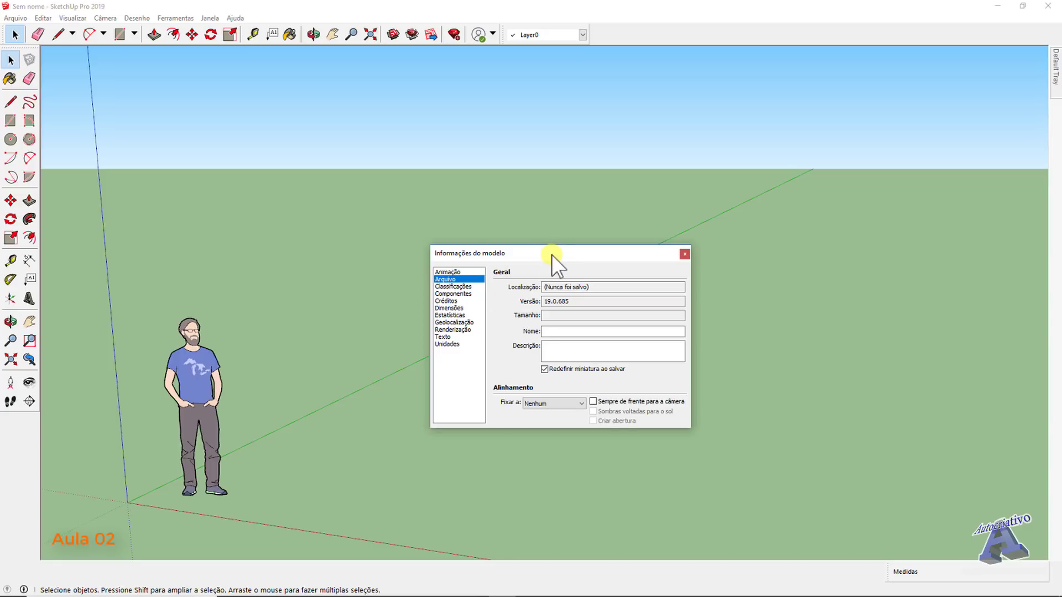
left_click_drag(552, 255, 531, 216)
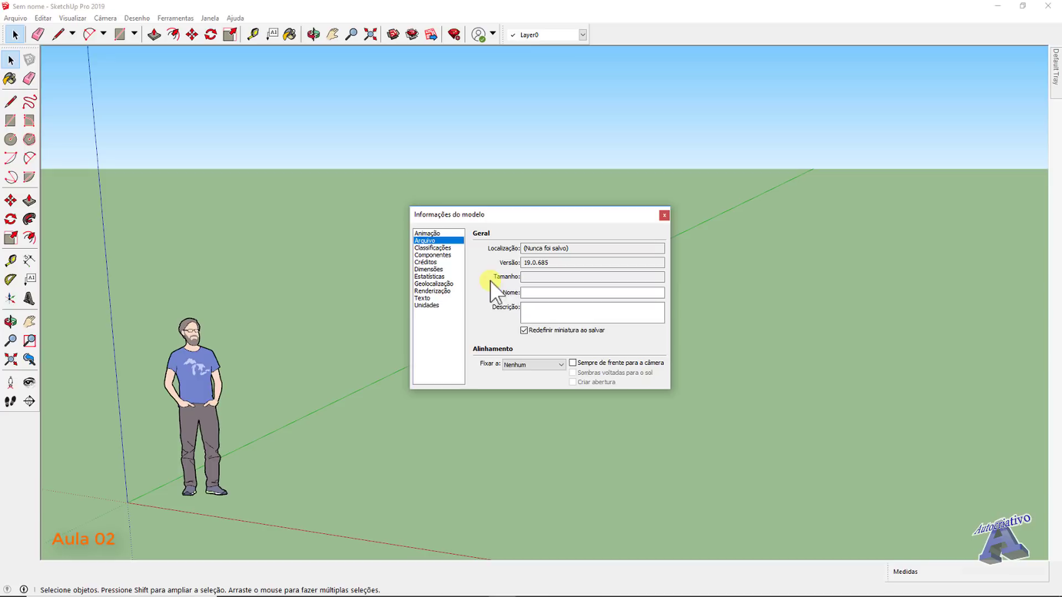
Step: Examine the Classificações, Componentes and Créditos pages of the model information
left_click(437, 248)
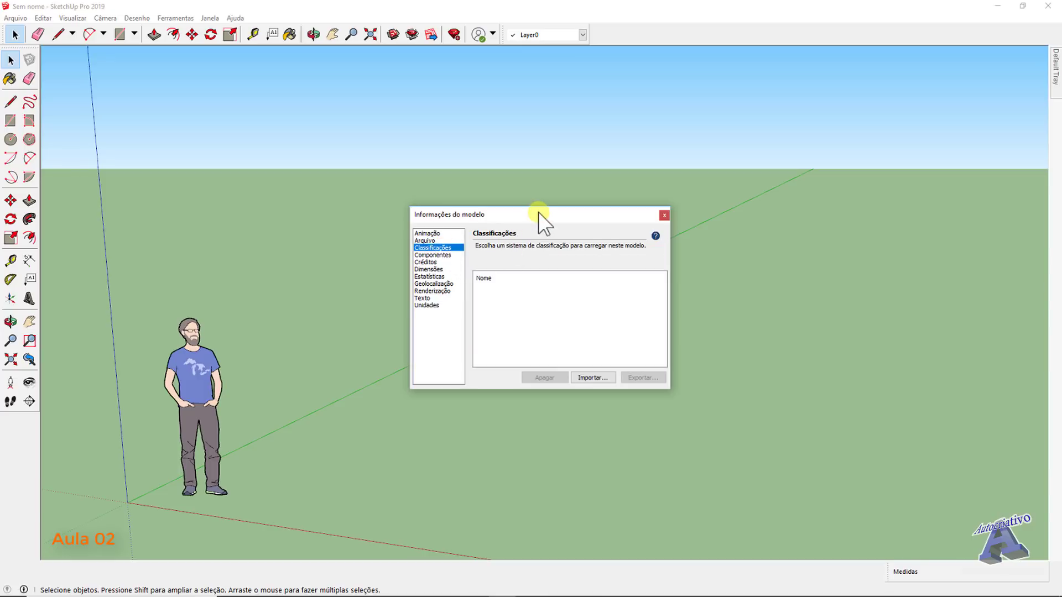
left_click_drag(538, 211, 534, 207)
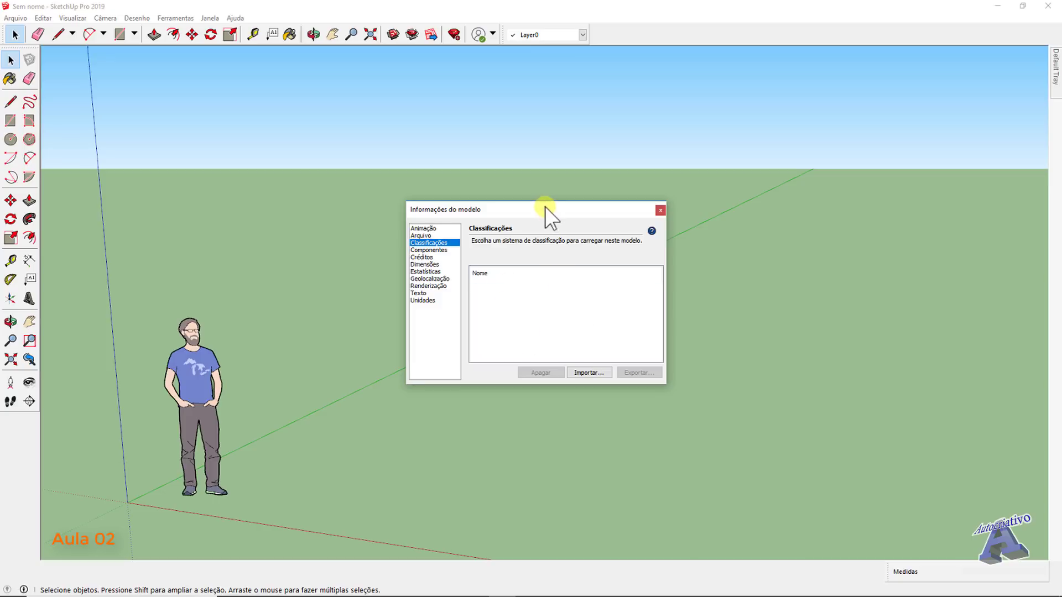
left_click_drag(545, 208, 566, 224)
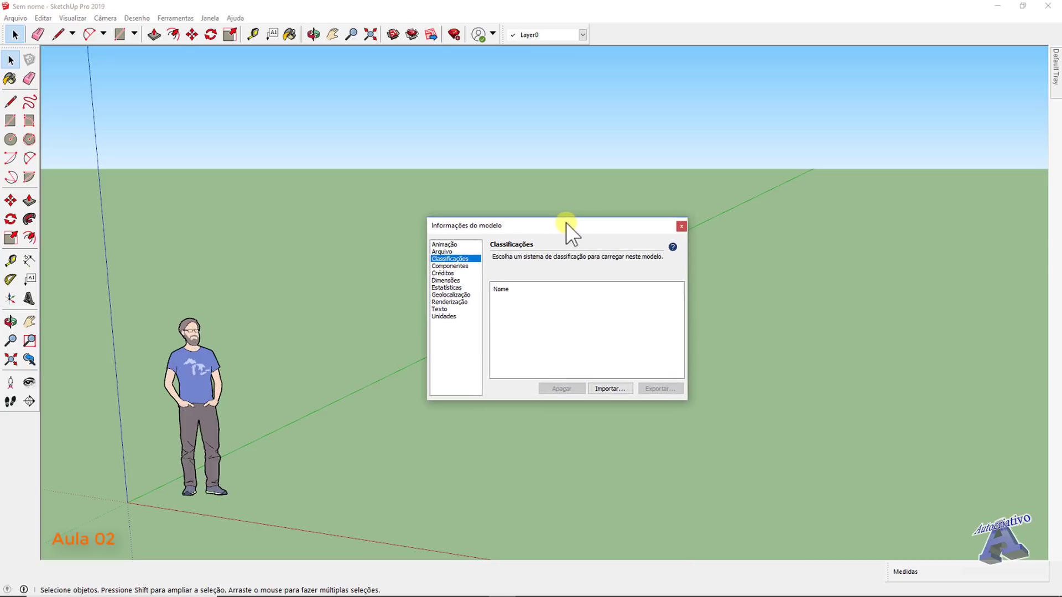
left_click(456, 266)
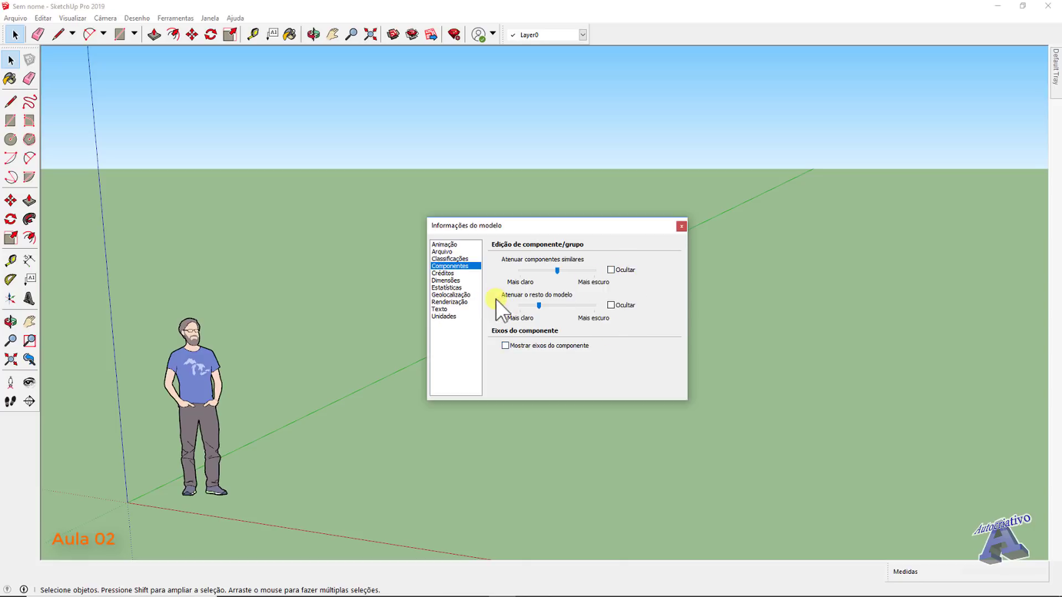
left_click(443, 273)
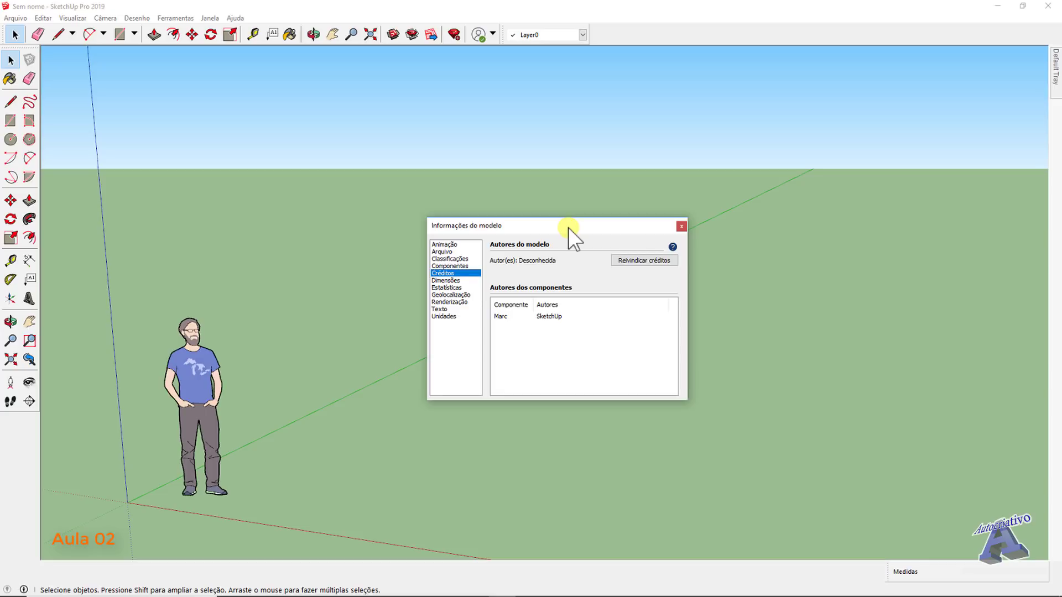
Step: Examine the Dimensões page, including the font settings and the endpoint styles for leader lines, leaving all settings as they are
left_click(449, 281)
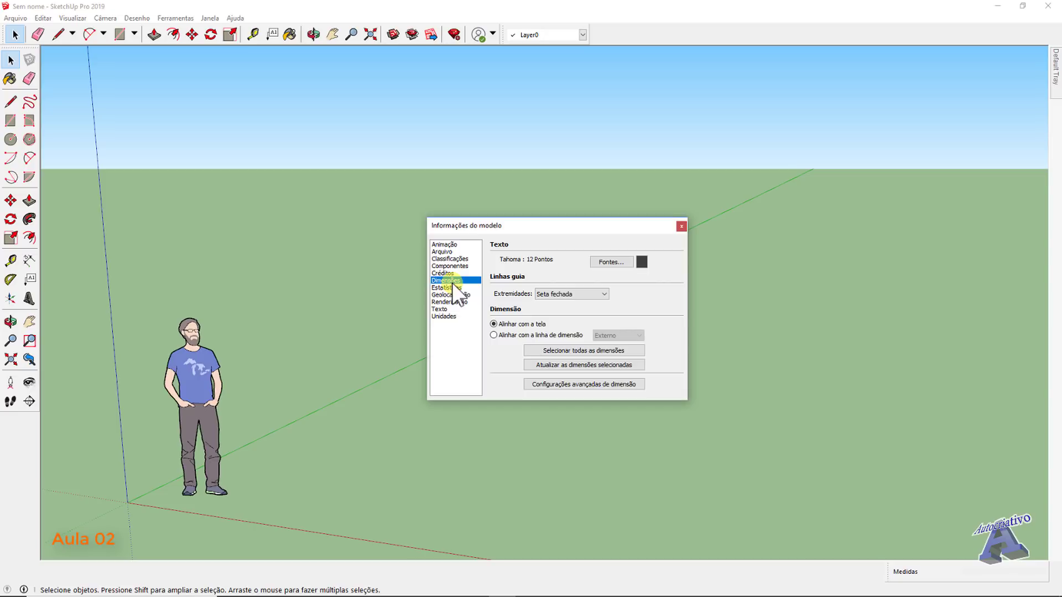
left_click_drag(552, 232, 567, 201)
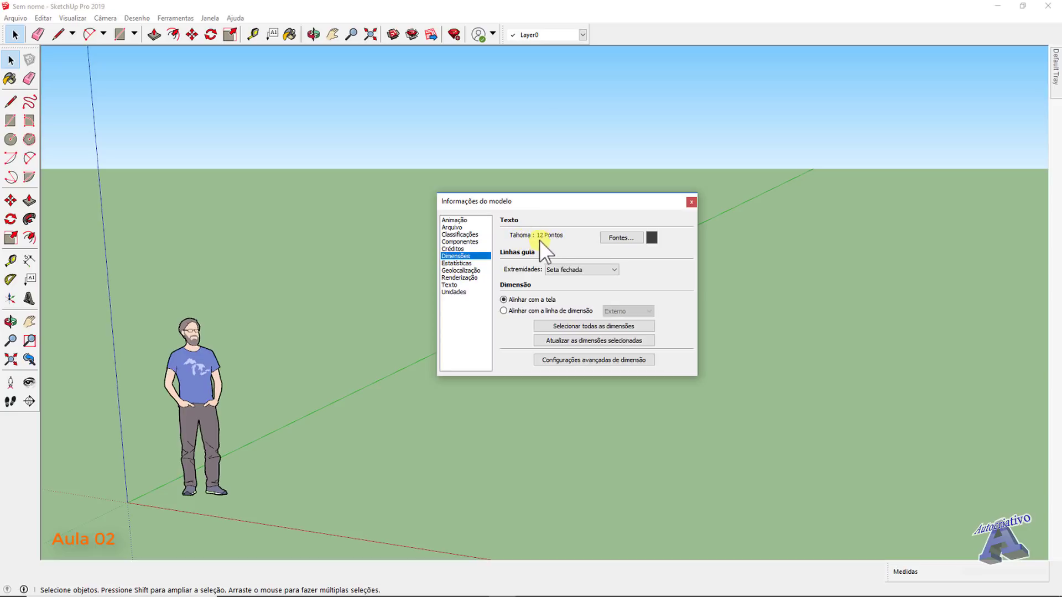
left_click(636, 240)
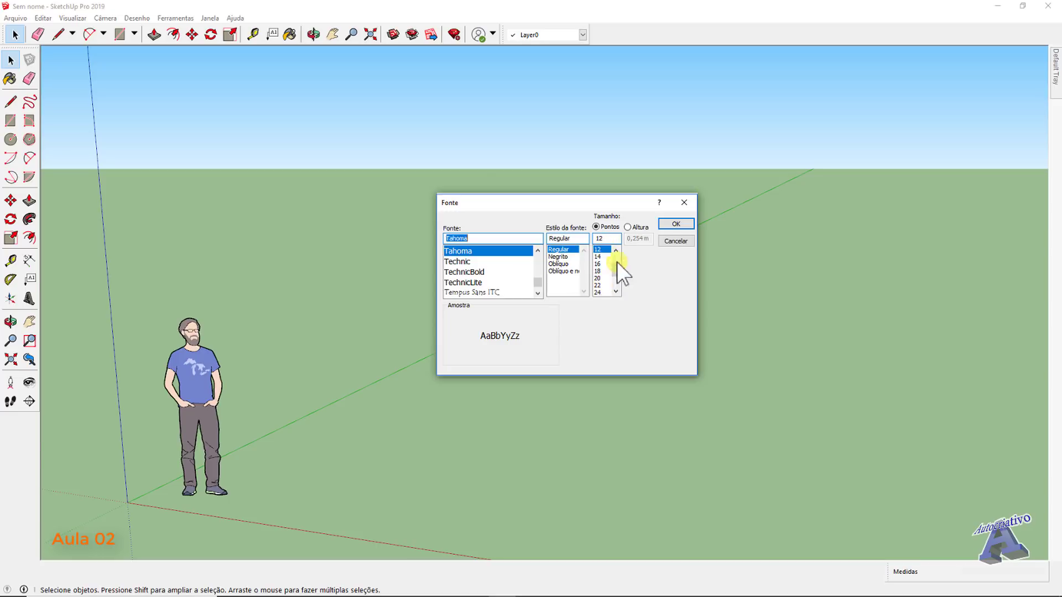
left_click(676, 240)
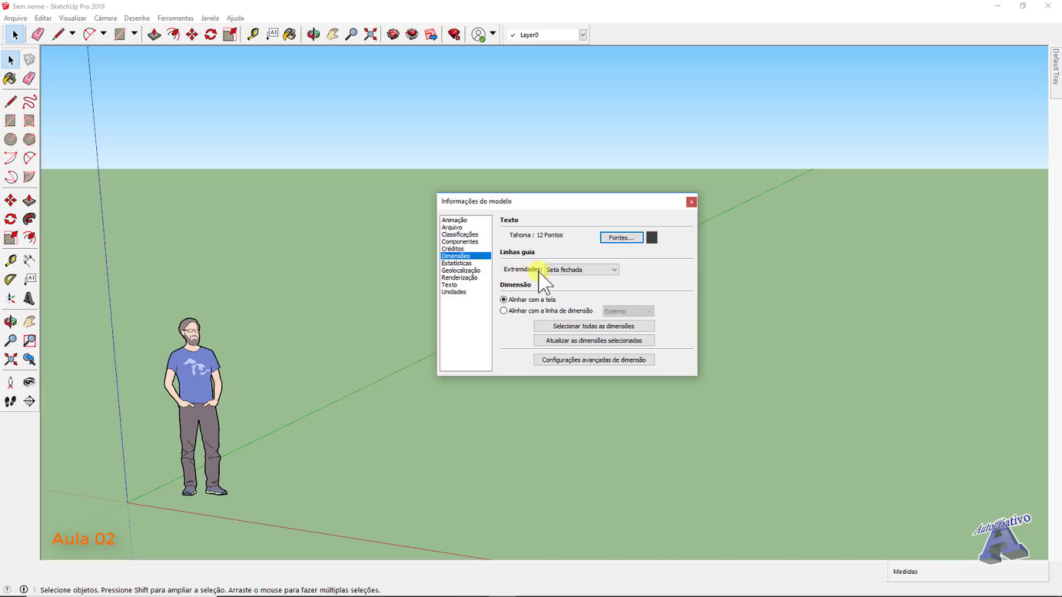
left_click(614, 270)
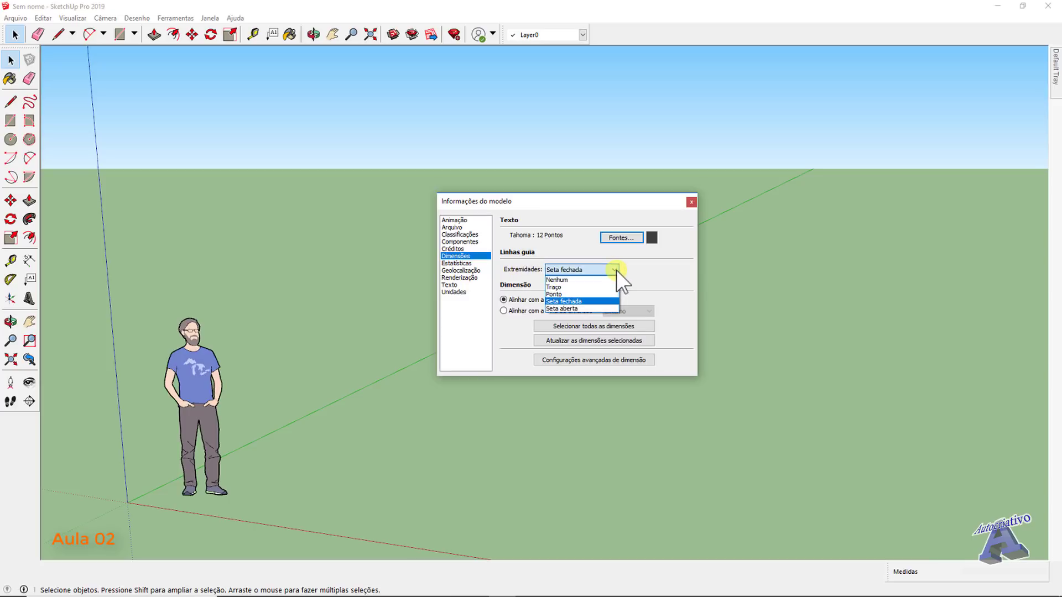
left_click(639, 270)
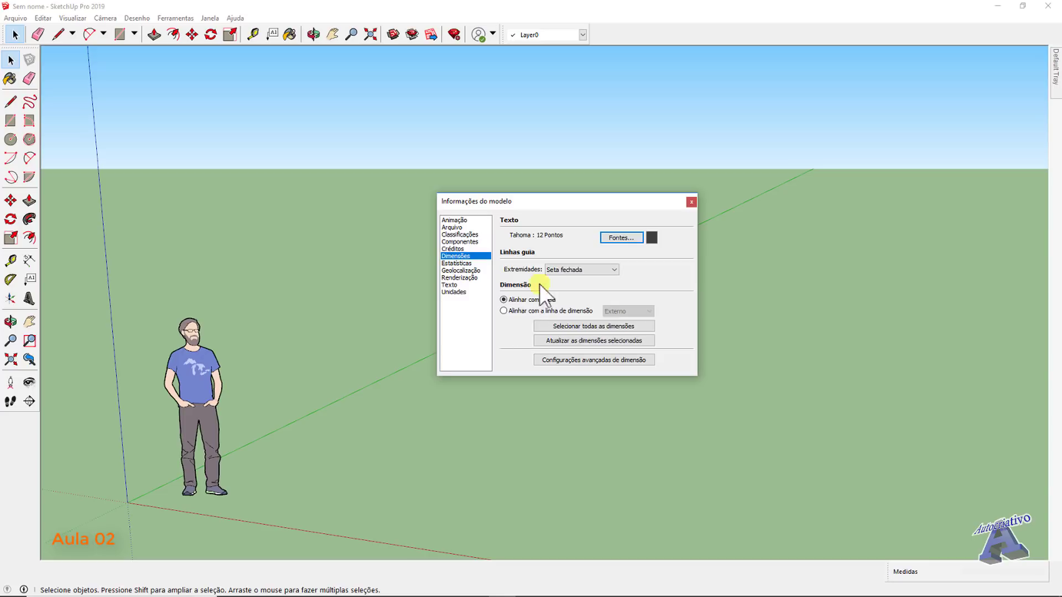
left_click_drag(552, 202, 561, 204)
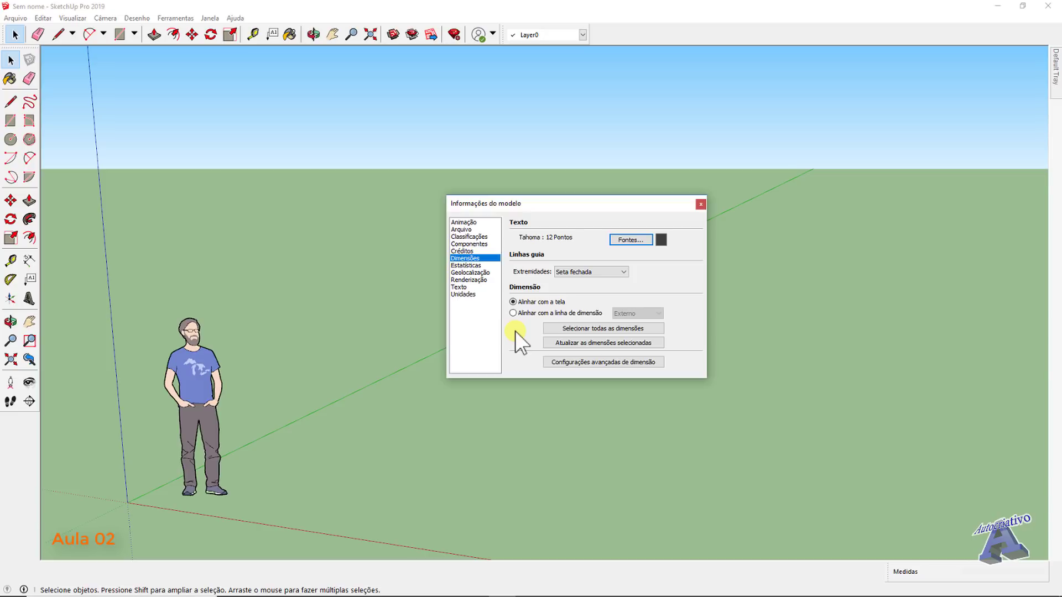
left_click_drag(579, 206, 582, 216)
Step: Examine the Estatísticas, Geolocalização and Renderização pages, and close the model information
left_click(468, 273)
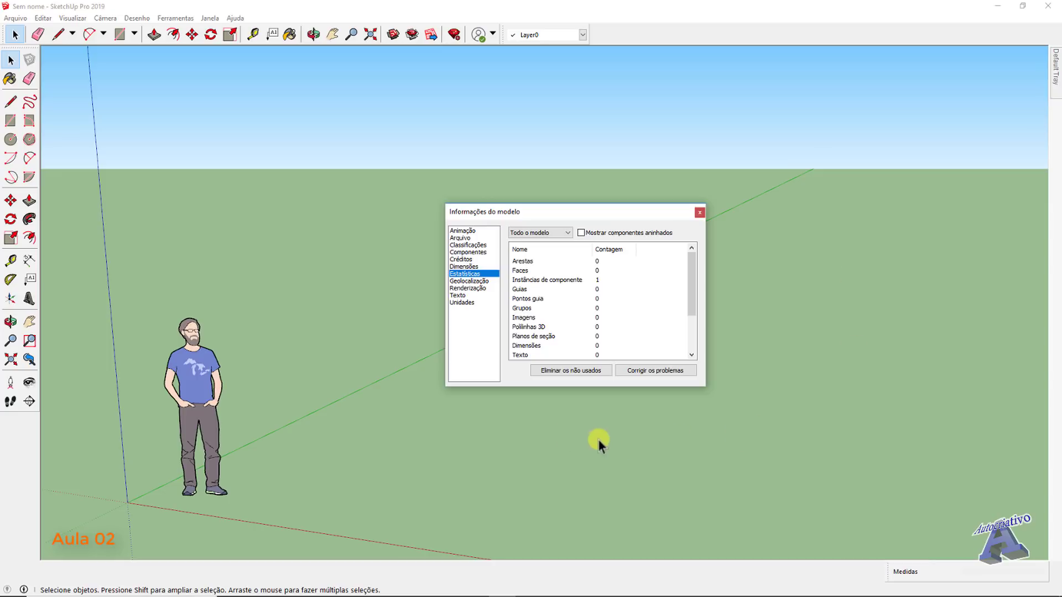
left_click(469, 281)
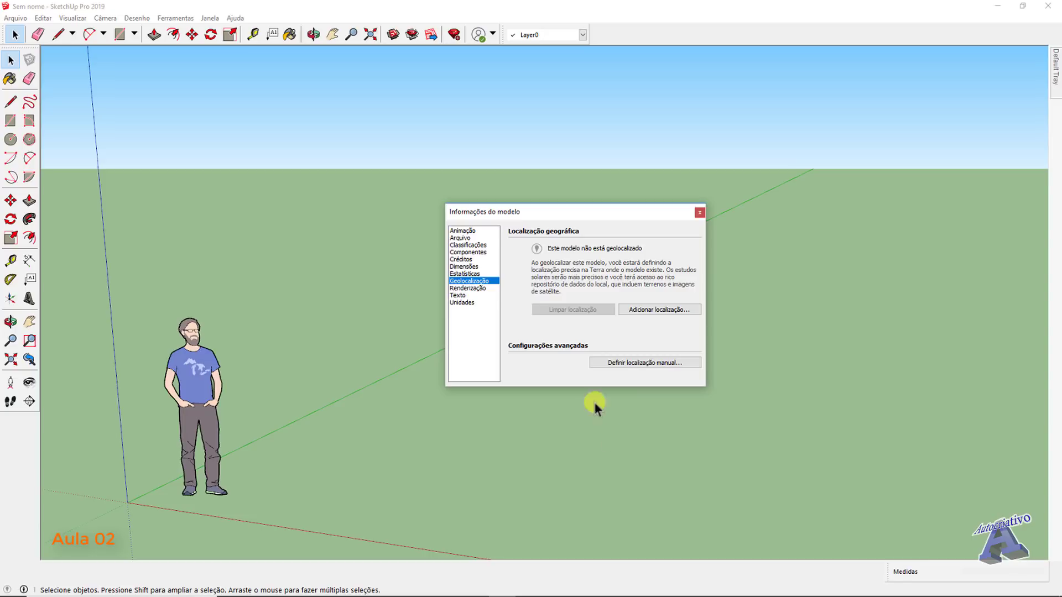
left_click(470, 288)
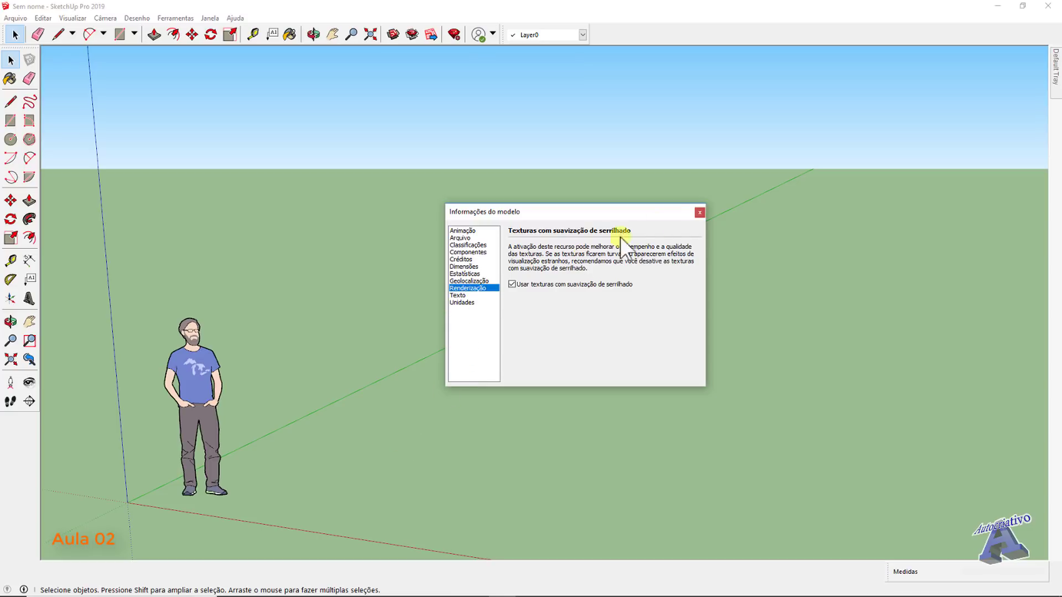
left_click(700, 212)
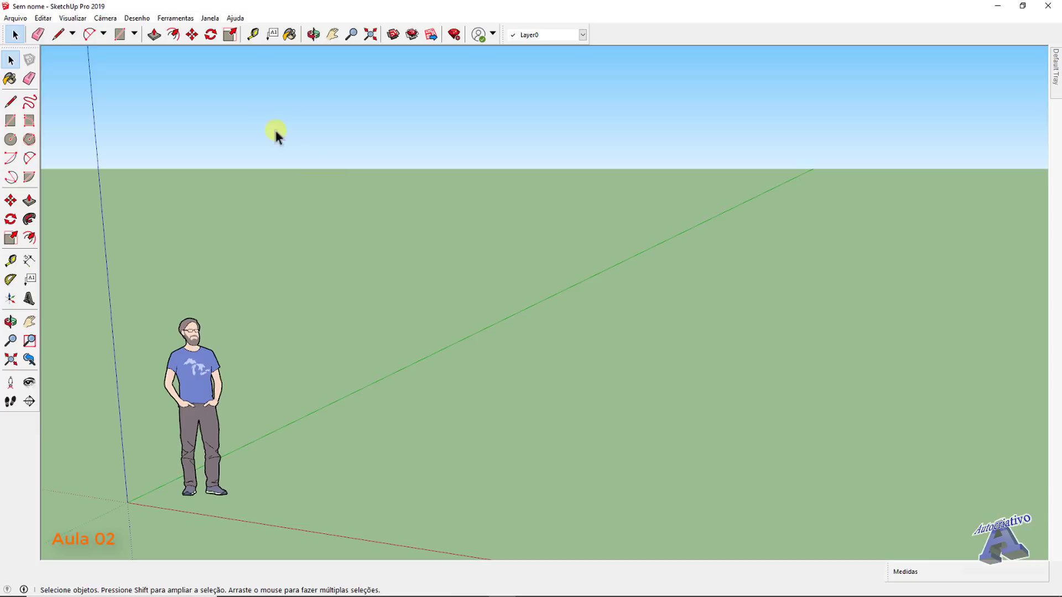
Step: Open the preferences, examine the OpenGL page including the multisample smoothing options, and close them without changes
left_click(210, 18)
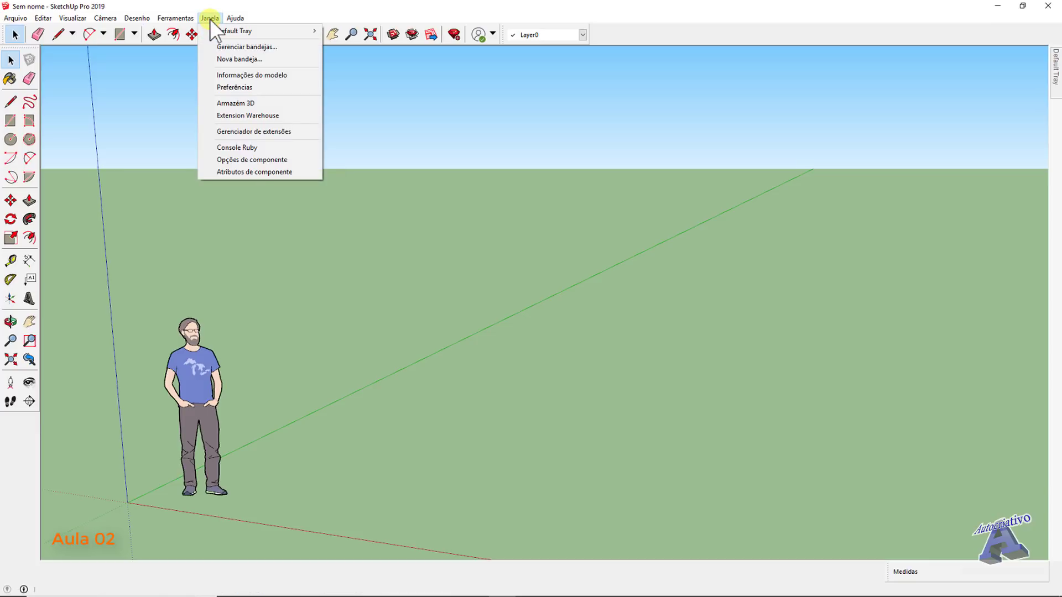
left_click(240, 88)
left_click_drag(552, 214, 590, 210)
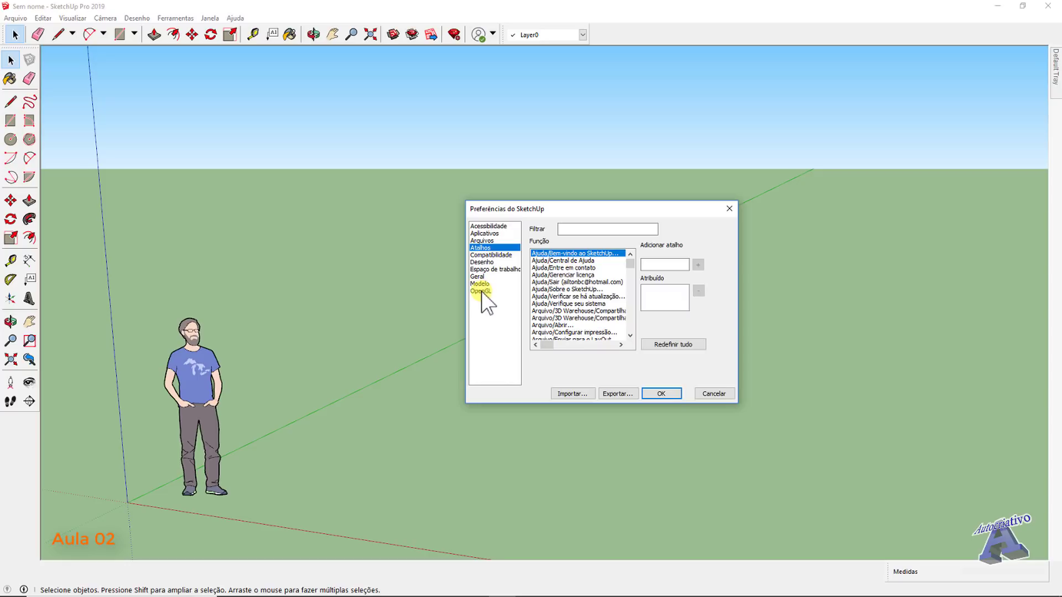
left_click(481, 291)
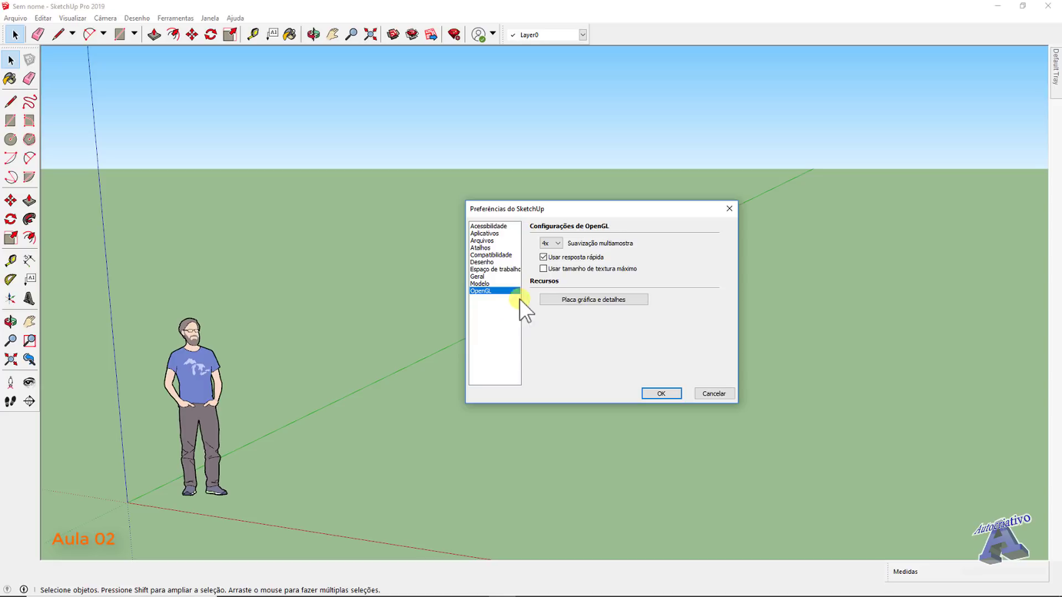
left_click(558, 245)
left_click(713, 394)
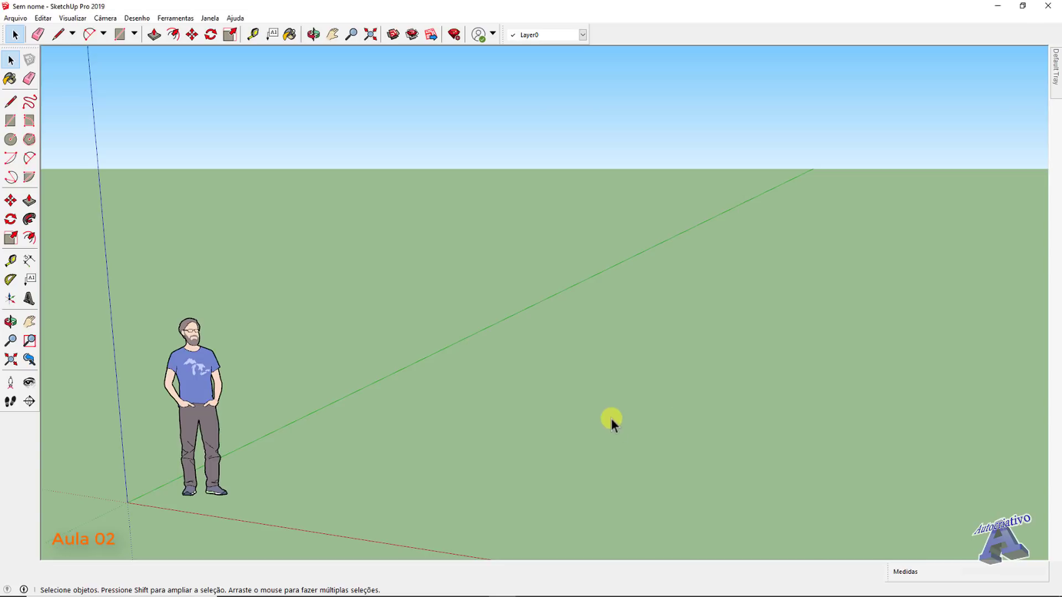
Step: Open the model information and examine the Texto page's font and leader line settings
left_click(205, 19)
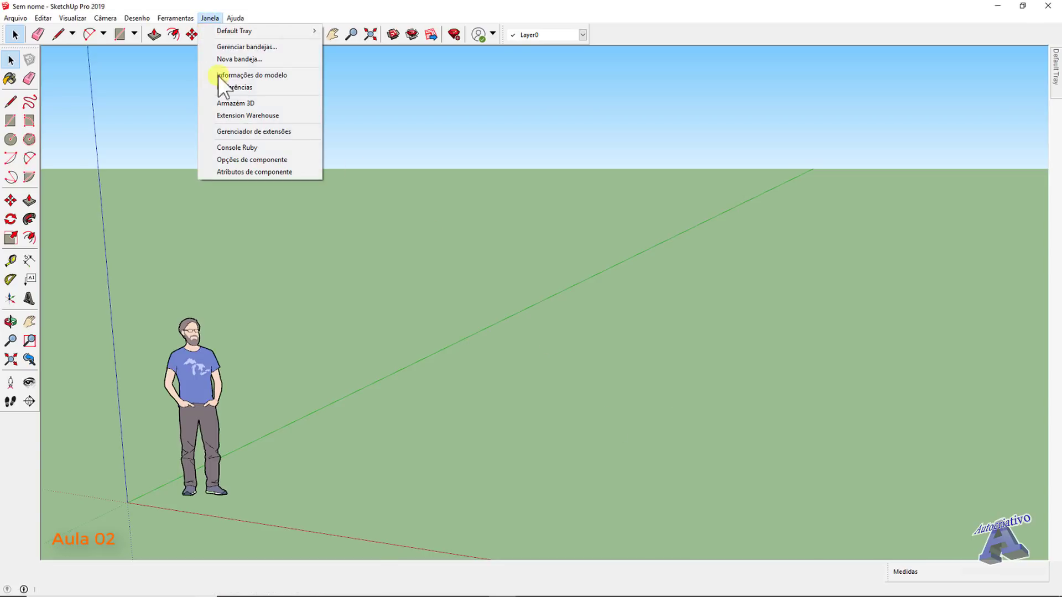
left_click(254, 78)
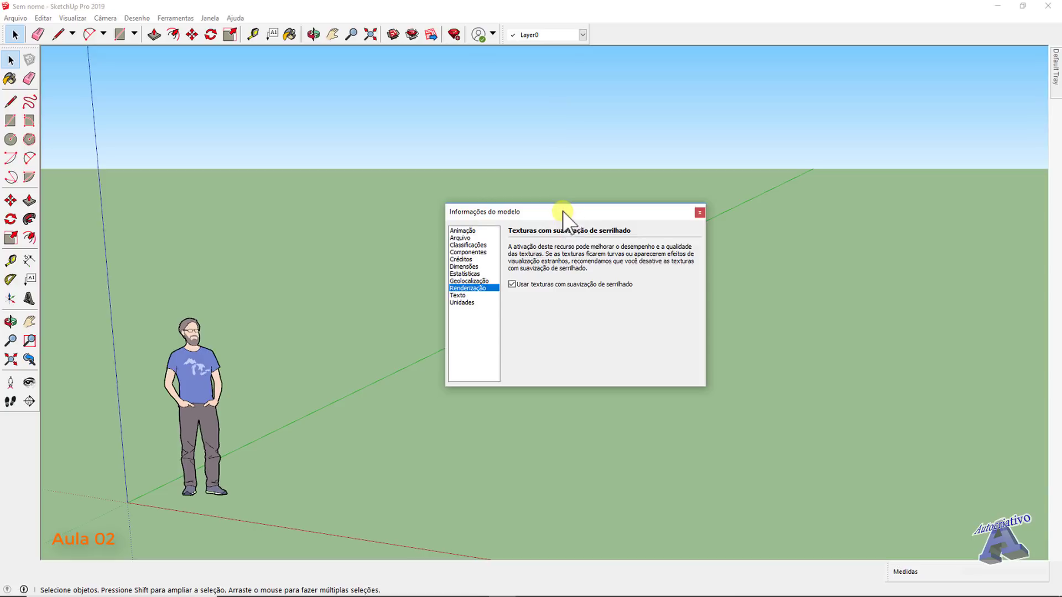
left_click_drag(562, 211, 584, 221)
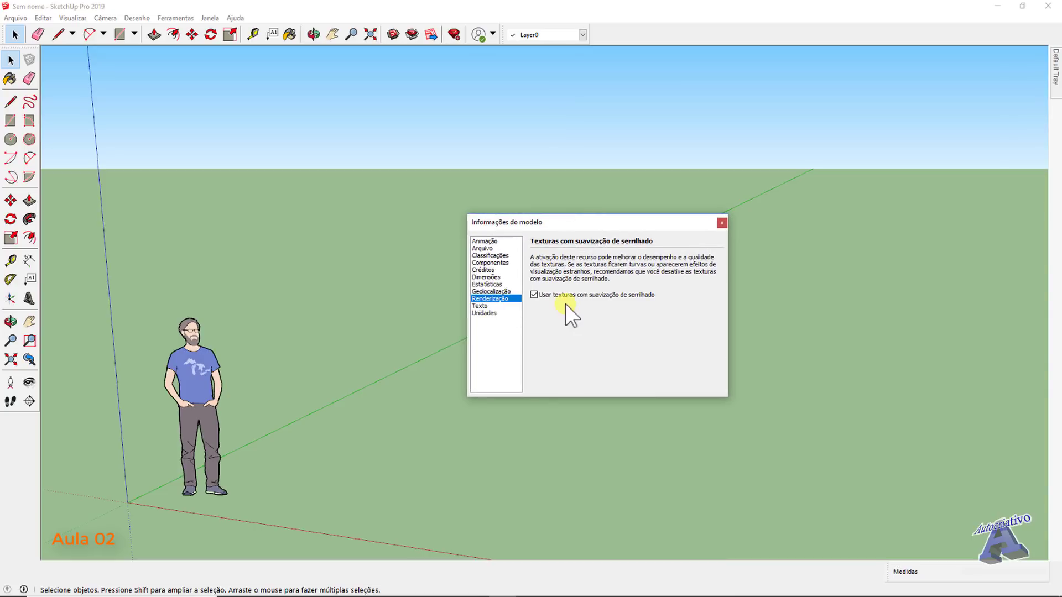
left_click(479, 306)
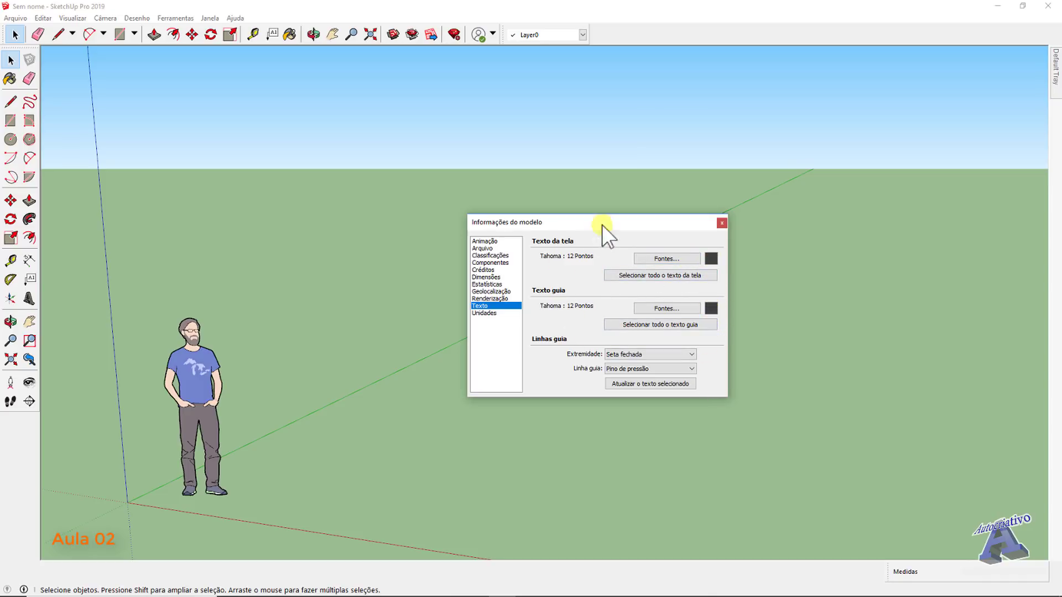
Step: Set the model's length precision to 0,00 m and its angle precision to 0,00, and close the model information
left_click(490, 313)
left_click_drag(601, 221, 579, 218)
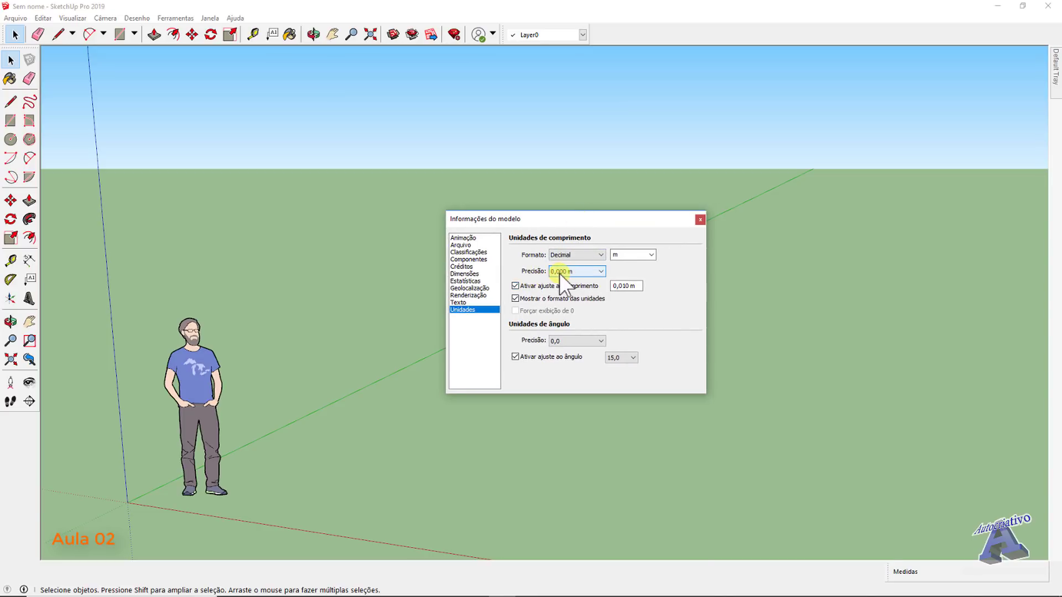
left_click(601, 271)
left_click(570, 295)
left_click(602, 341)
left_click(575, 365)
left_click_drag(569, 216, 589, 219)
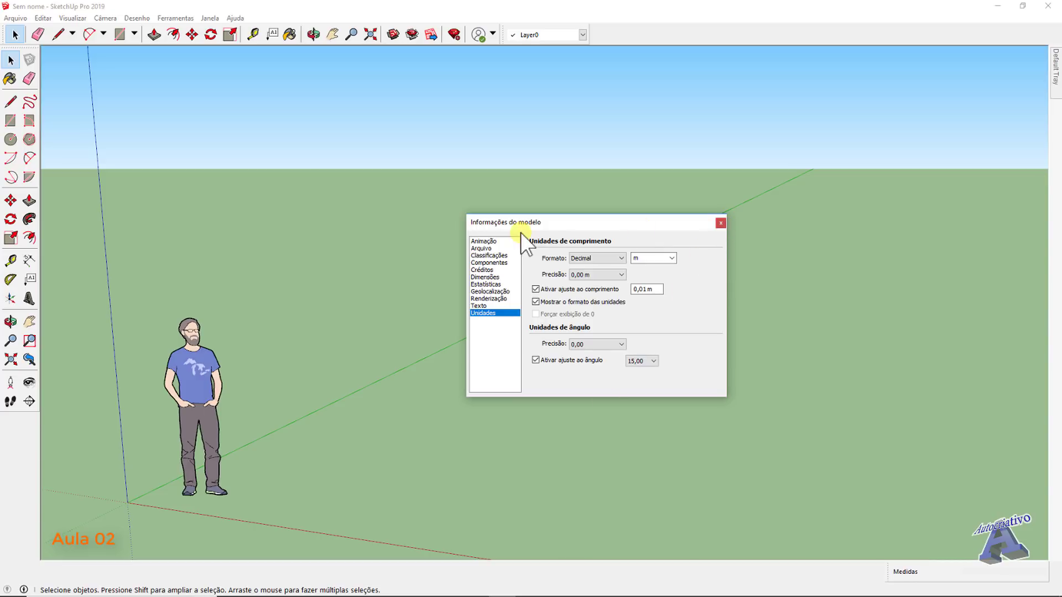
left_click(720, 223)
Step: Examine the axis and direction colours on the Acessibilidade page of the preferences, and close the preferences
left_click(210, 18)
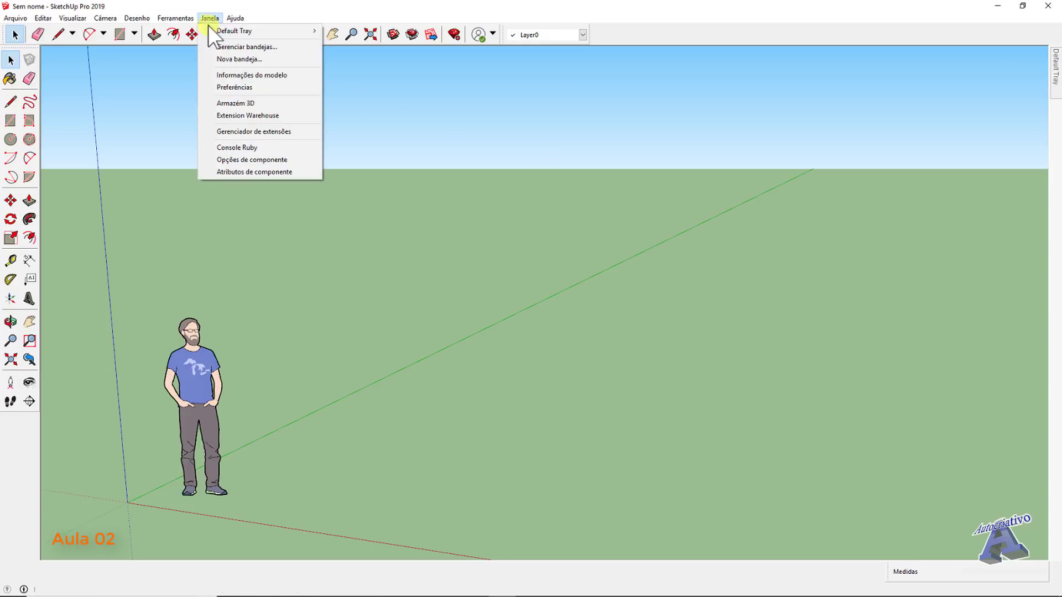
left_click(244, 87)
mouse_move(575, 209)
left_mouse_down()
mouse_move(619, 218)
mouse_move(600, 238)
mouse_move(572, 228)
left_mouse_up()
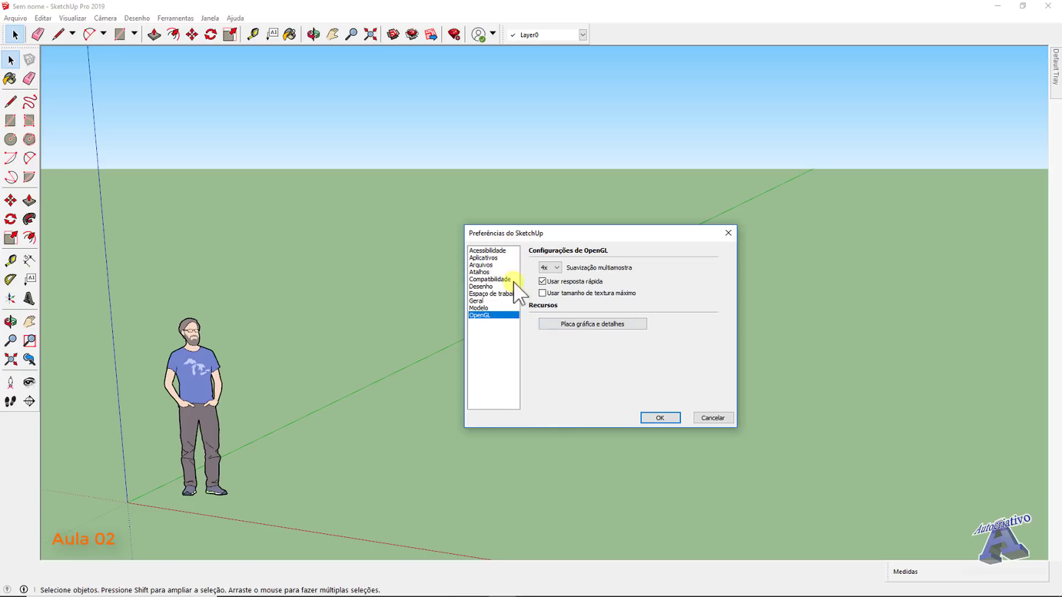
left_click(490, 251)
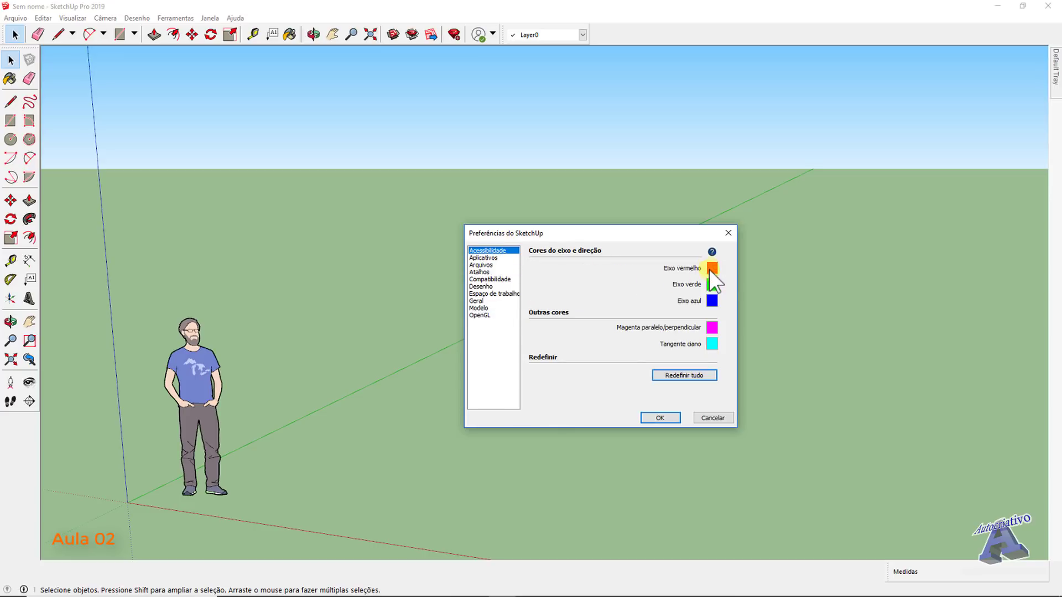
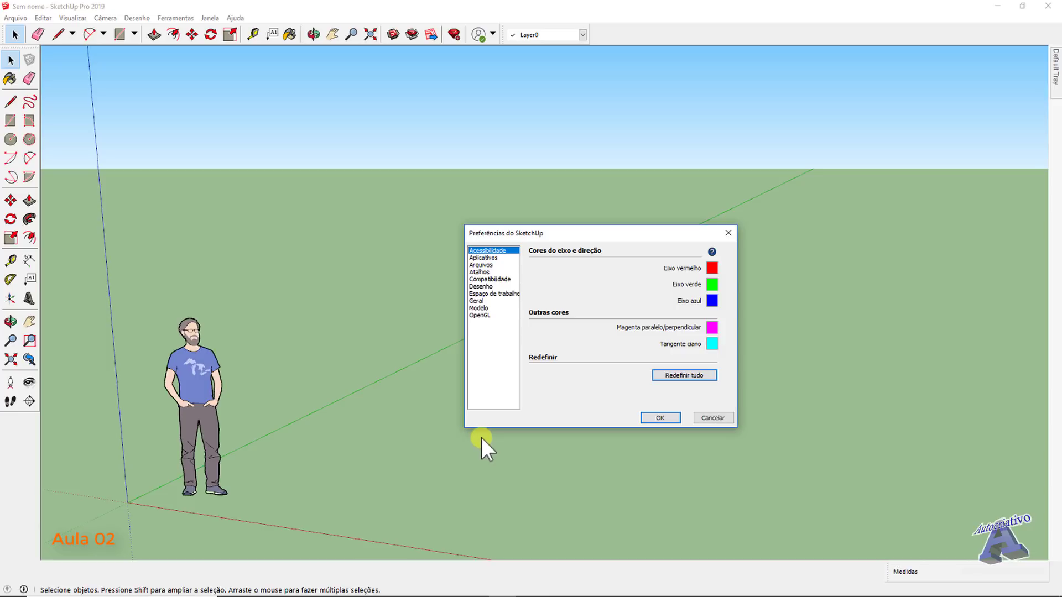
left_click(666, 418)
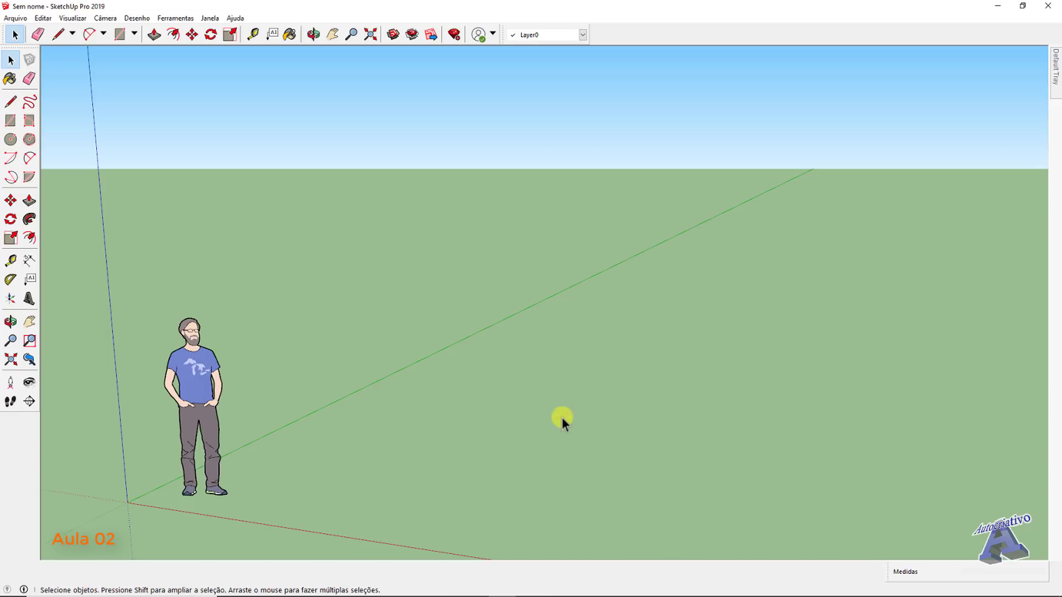
Step: Draw a straight line of free length beside the figure, crossing the green axis in the view without following any axis
mouse_move(530, 415)
middle_mouse_down()
mouse_move(552, 431)
mouse_move(509, 495)
mouse_move(498, 461)
middle_mouse_up()
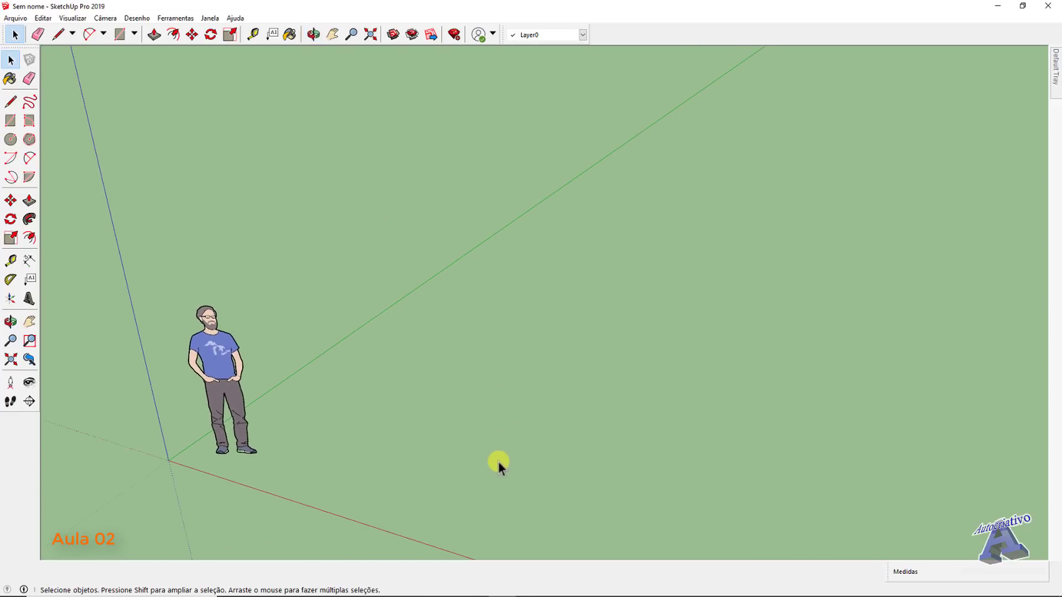
key("l")
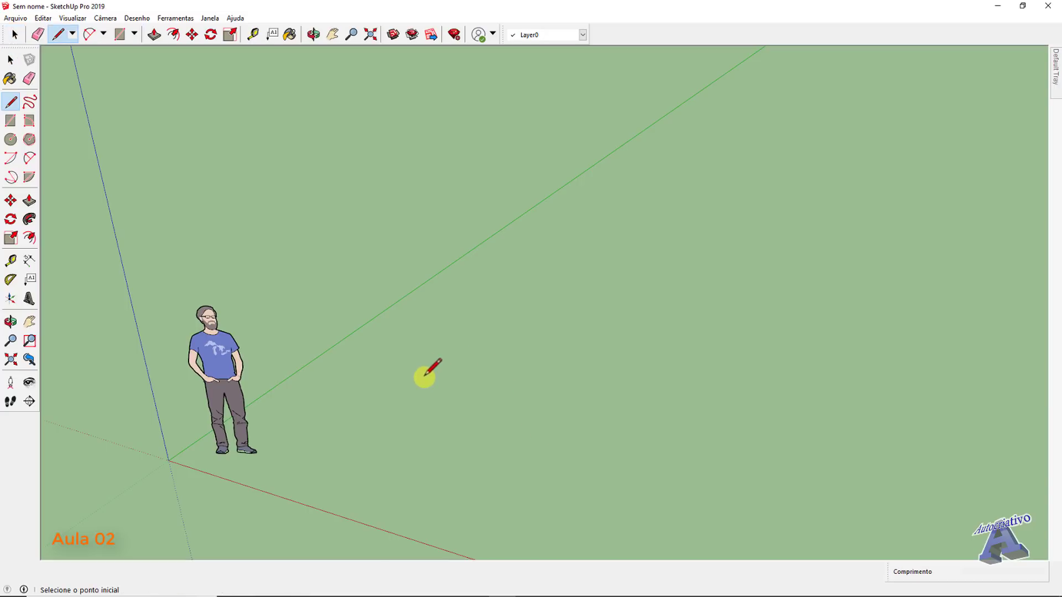
middle_click_drag(424, 375, 420, 376)
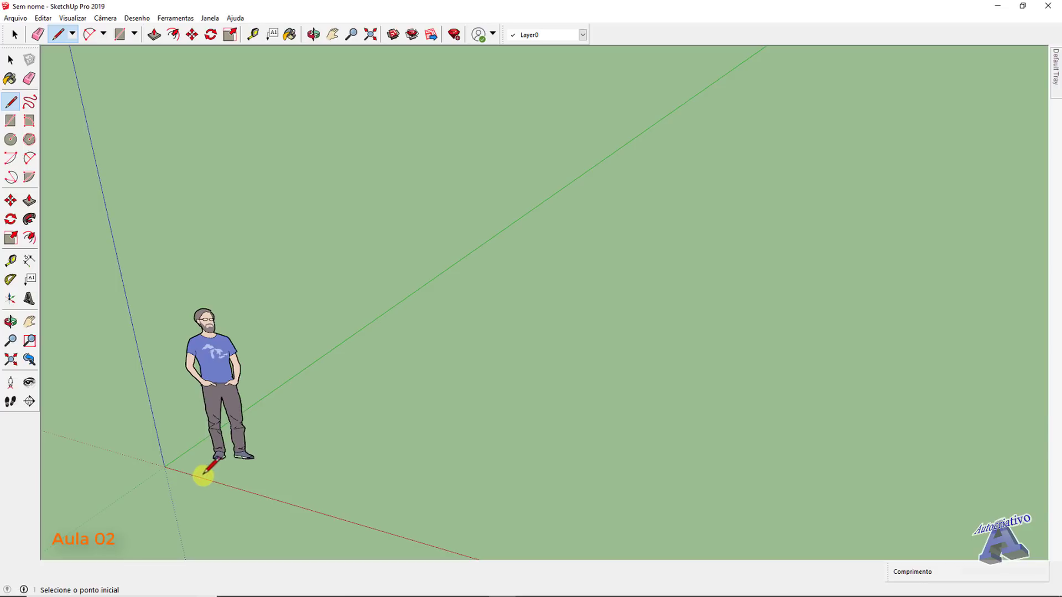
left_click(382, 394)
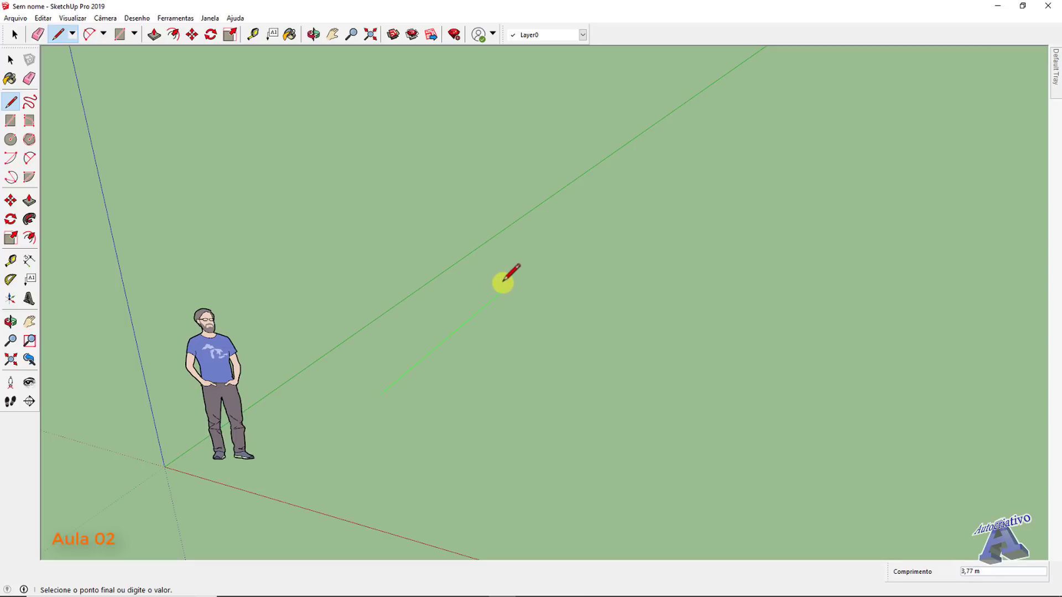
scroll(489, 315, "down", 1)
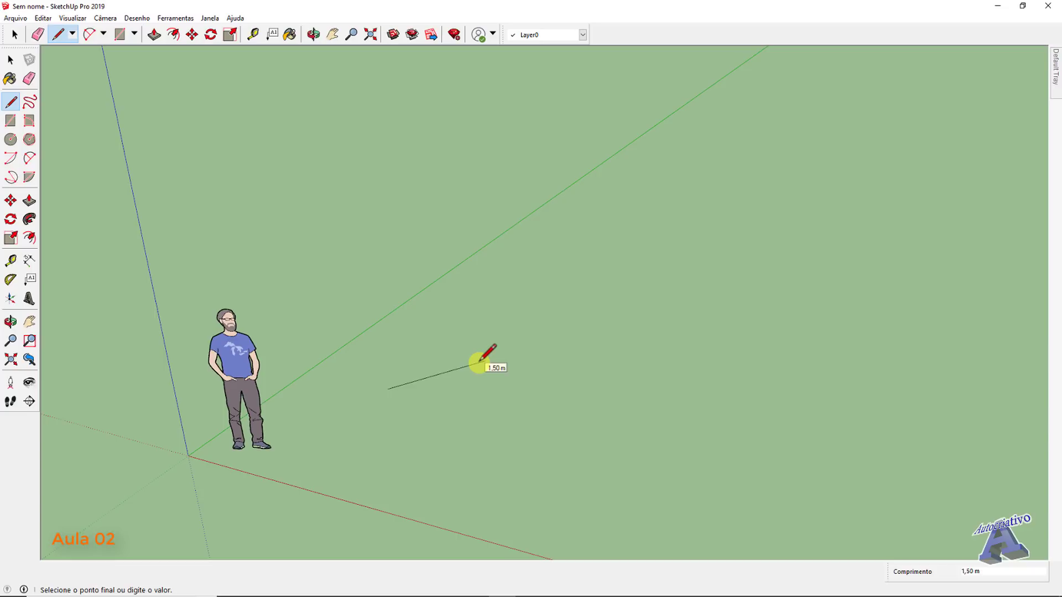
middle_click_drag(480, 358, 504, 350)
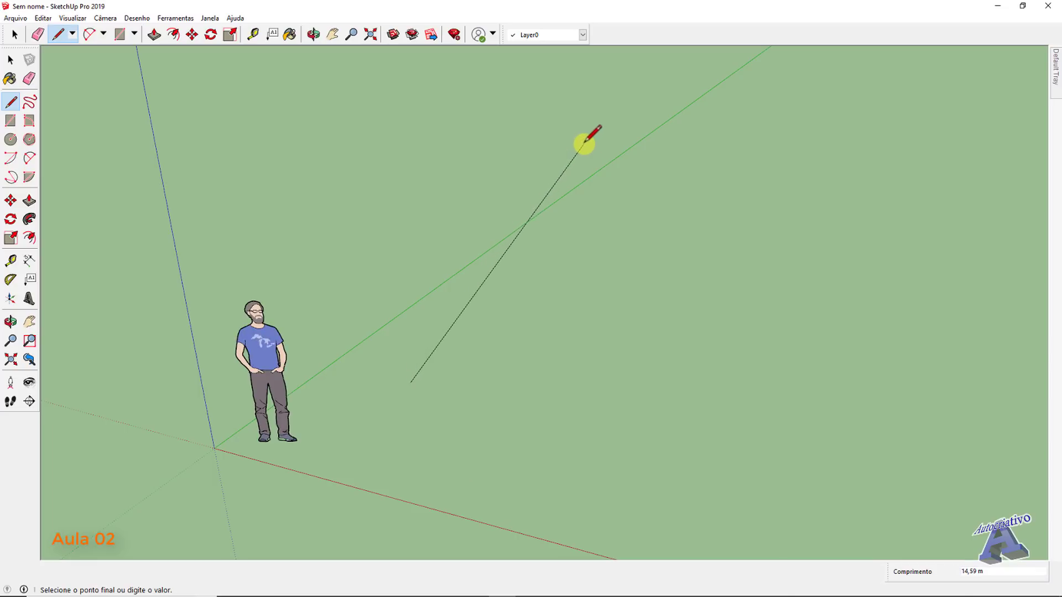
left_click(556, 147)
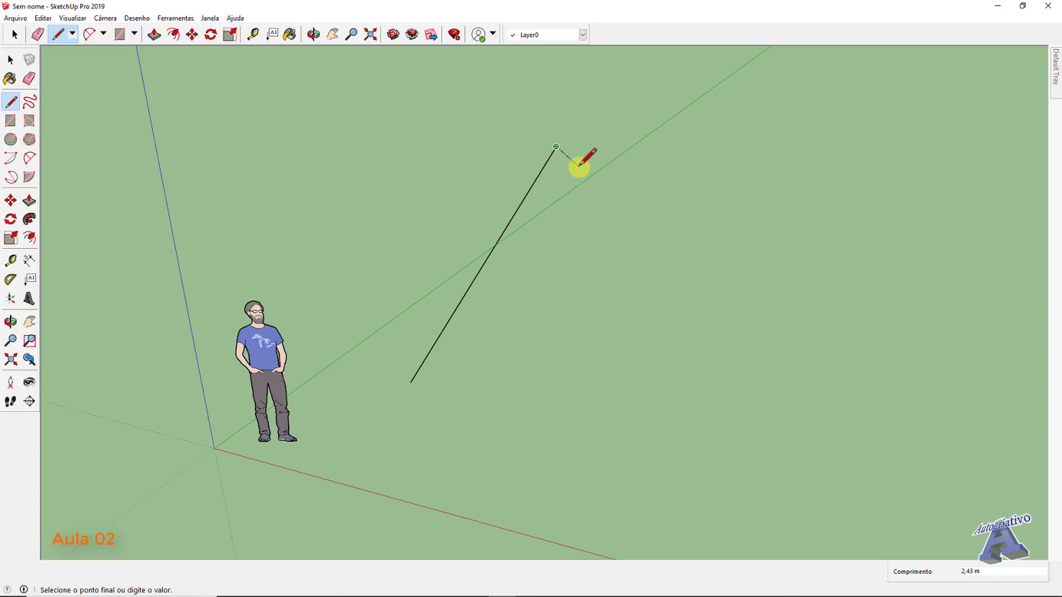
key("space")
Step: Draw a second free line upward from a point in front of the first line, without following any axis
middle_click_drag(597, 256, 440, 390)
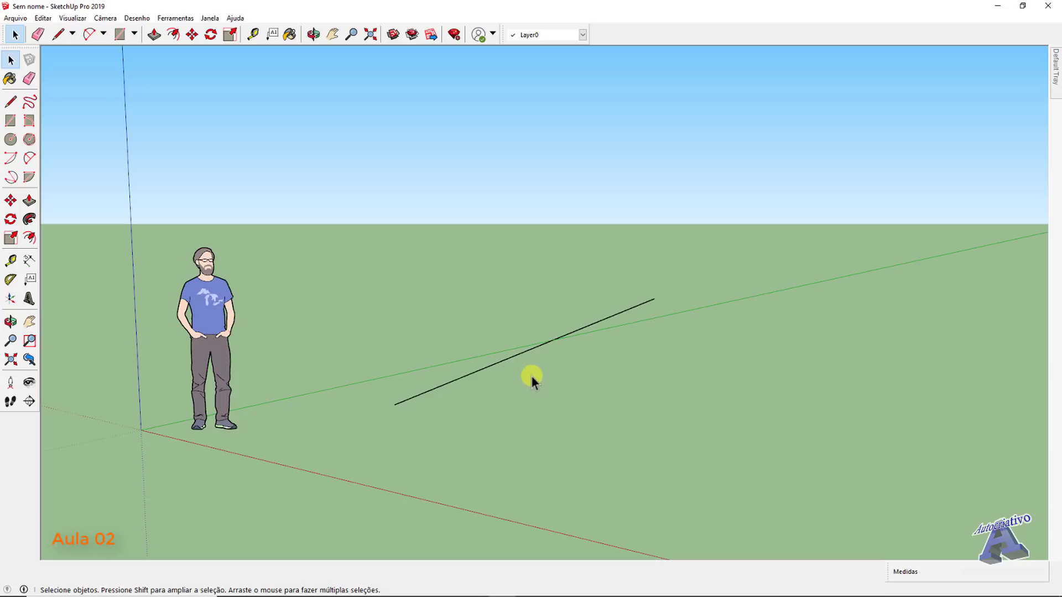
key("l")
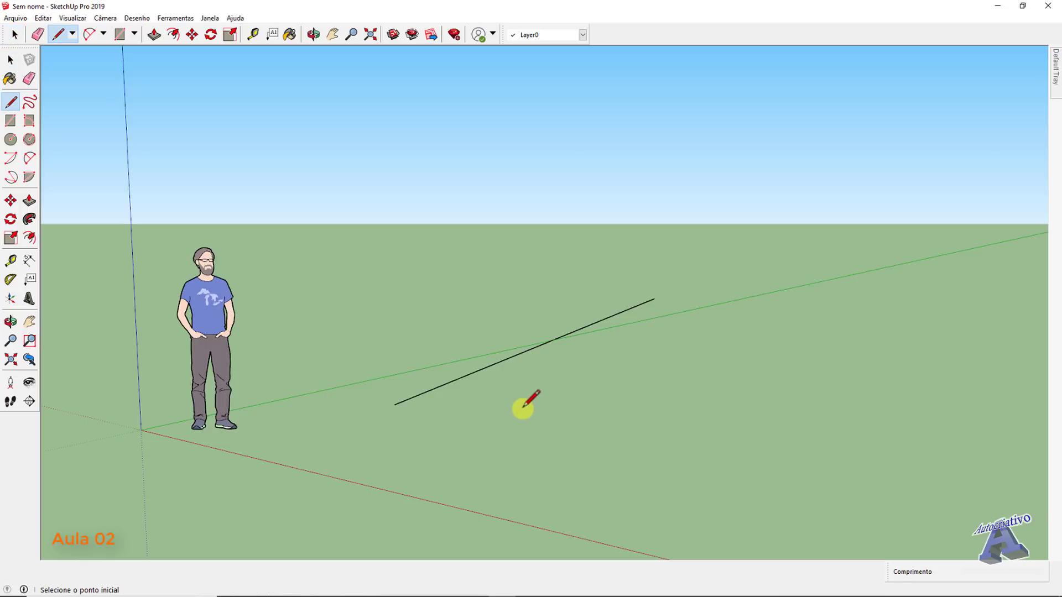
left_click(522, 409)
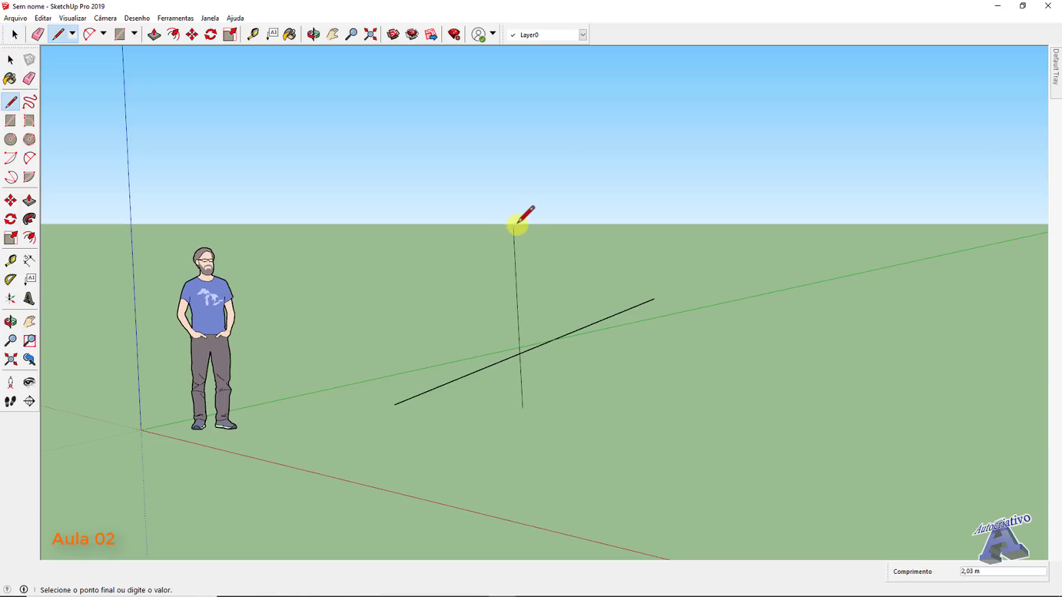
left_click(539, 198)
Step: Select both lines with a crossing selection and delete them
middle_click_drag(572, 266, 685, 451)
key("space")
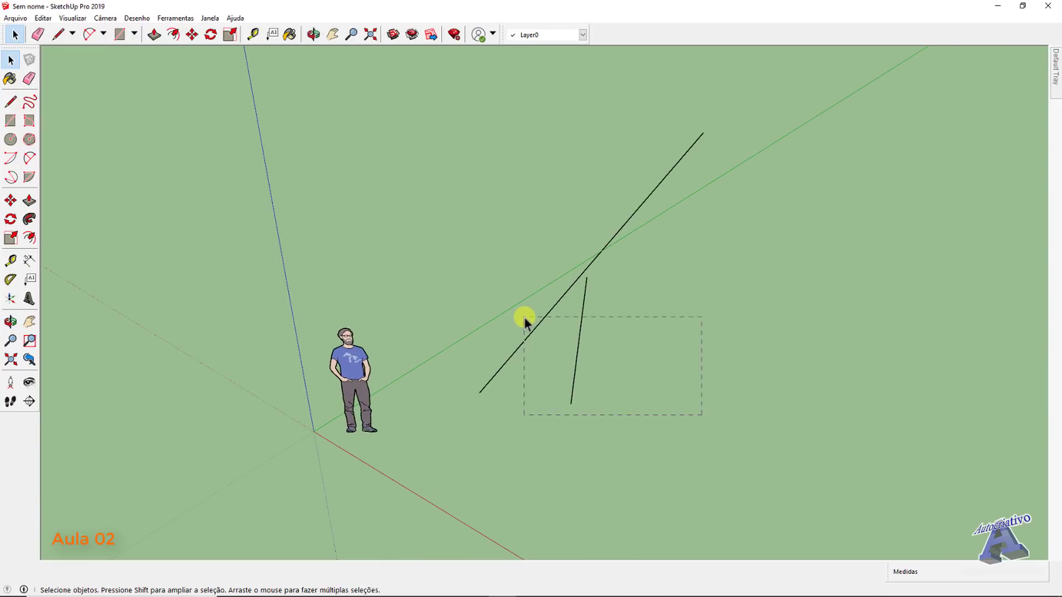
left_click_drag(524, 320, 524, 319)
key("Delete")
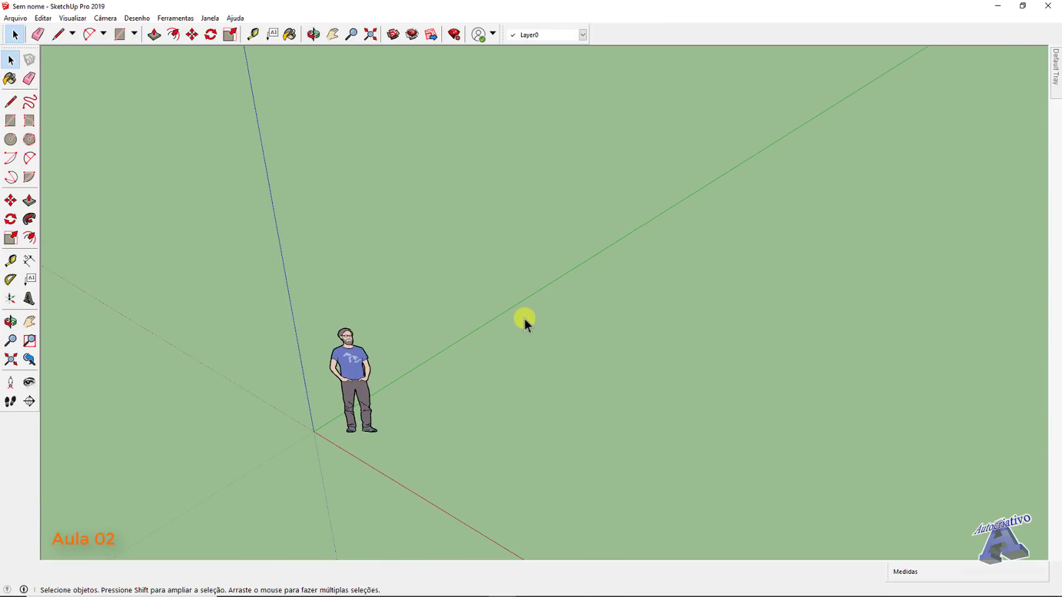
Step: Draw a line of free length beside the figure, parallel to the green axis
key("l")
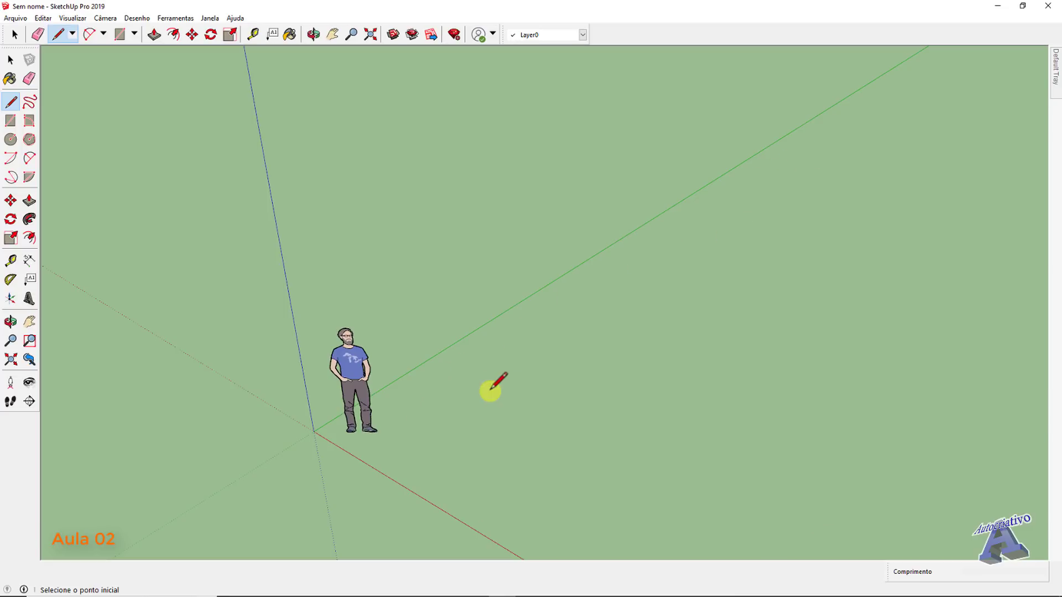
left_click(466, 391)
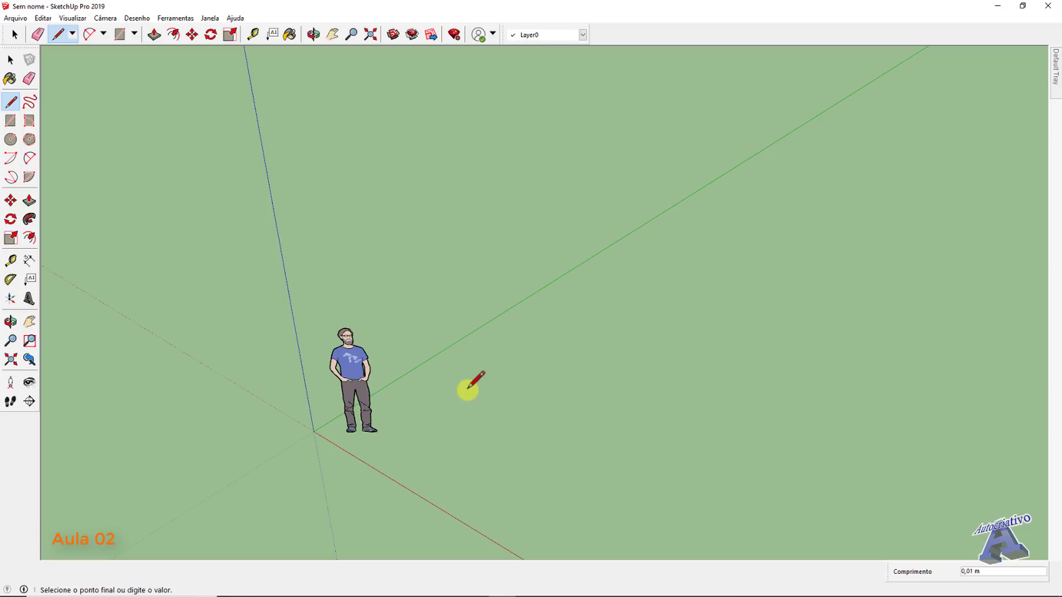
left_click(753, 193)
key("space")
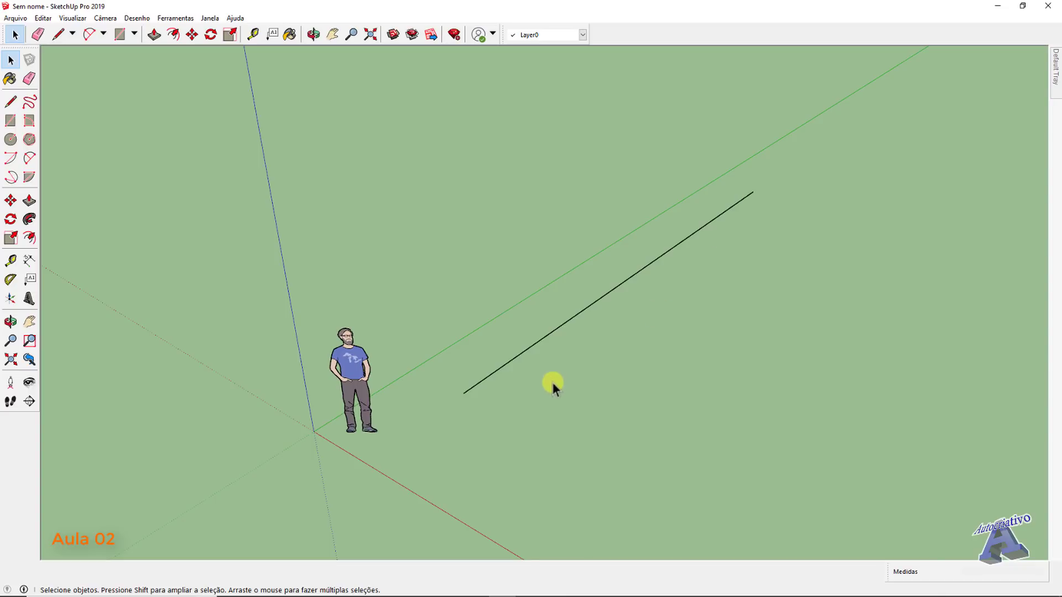
Step: Draw a line parallel to the red axis from the near end of the existing line, and delete it again
middle_click_drag(553, 387, 604, 407)
key("l")
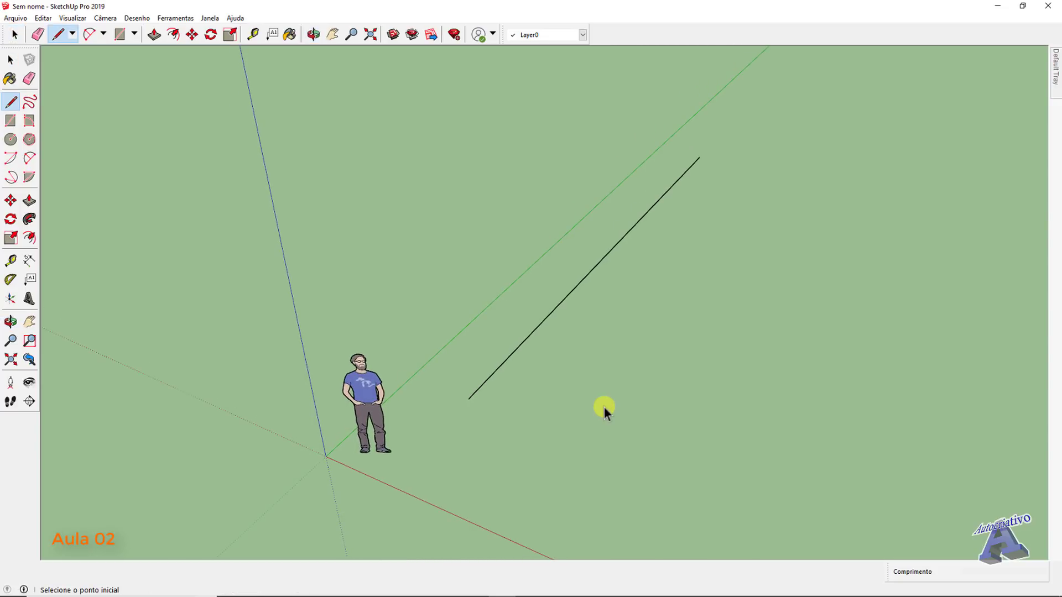
scroll(592, 405, "down", 3)
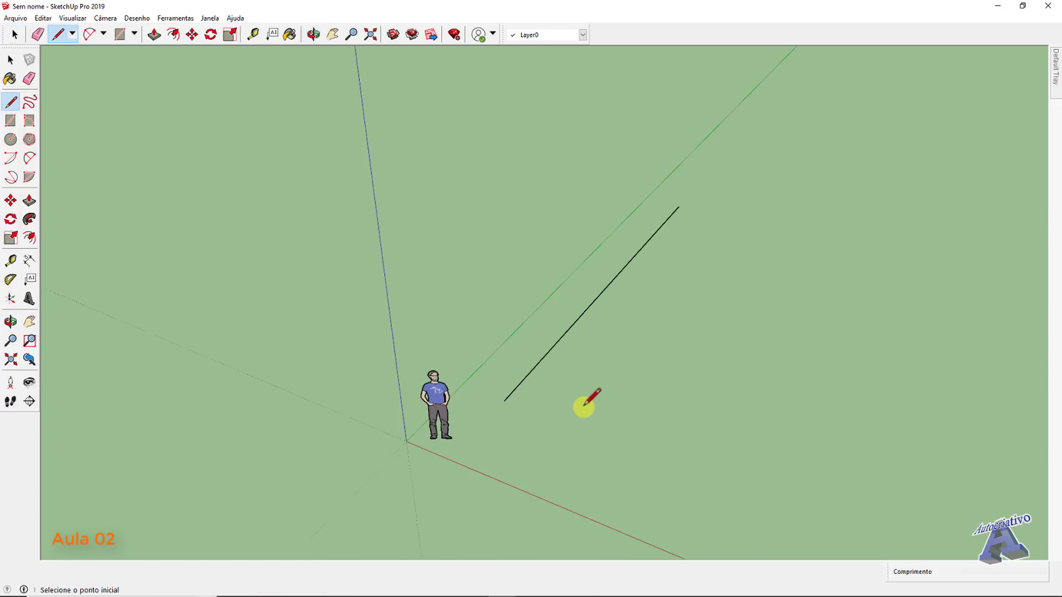
left_click(509, 403)
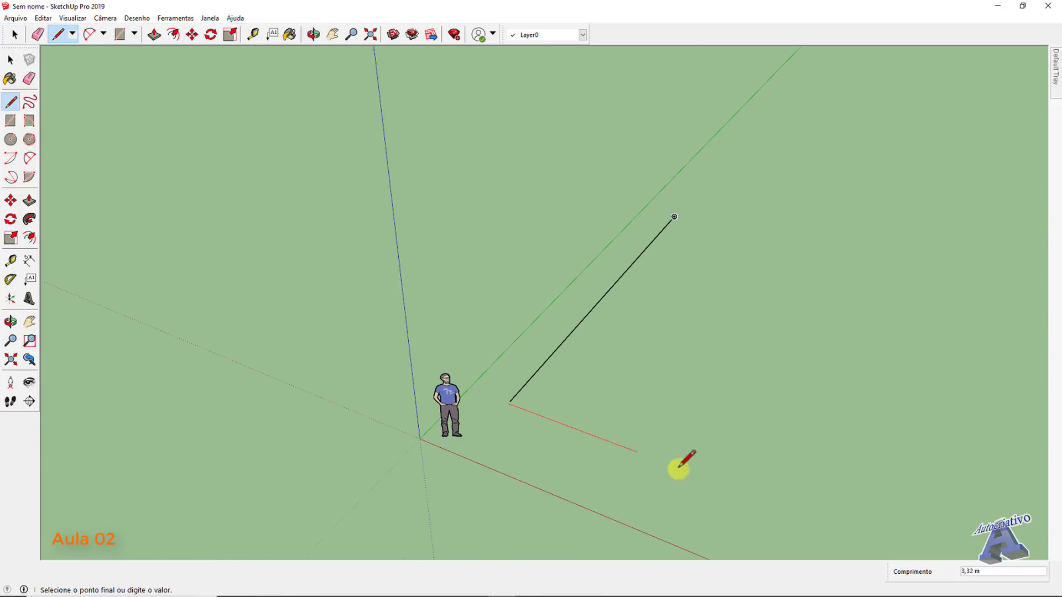
left_click(767, 497)
key("space")
left_click(749, 485)
key("Delete")
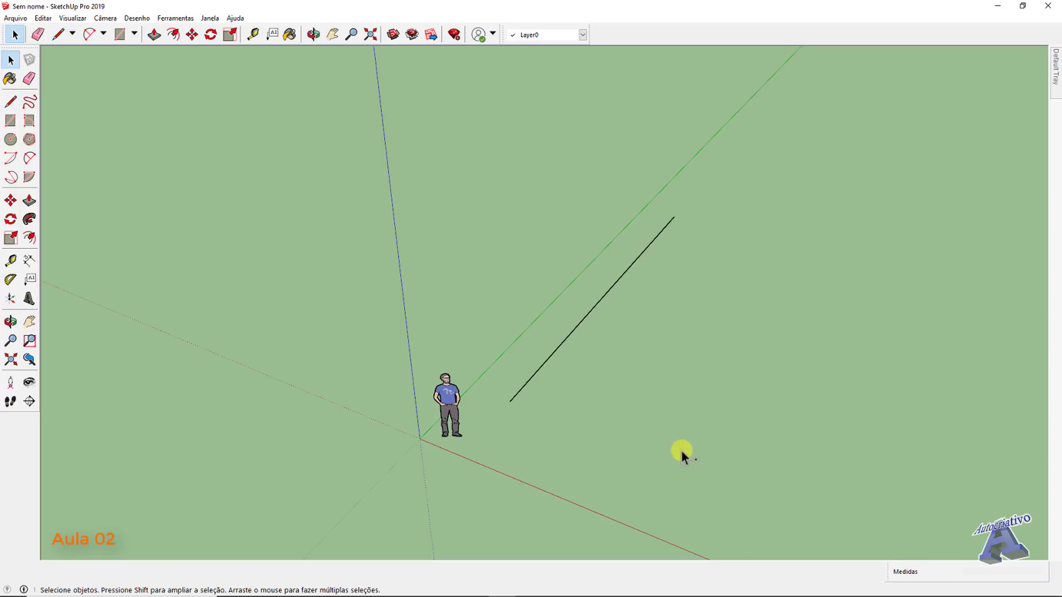
Step: Draw a line parallel to the red axis from the near end of the green-parallel line
key("l")
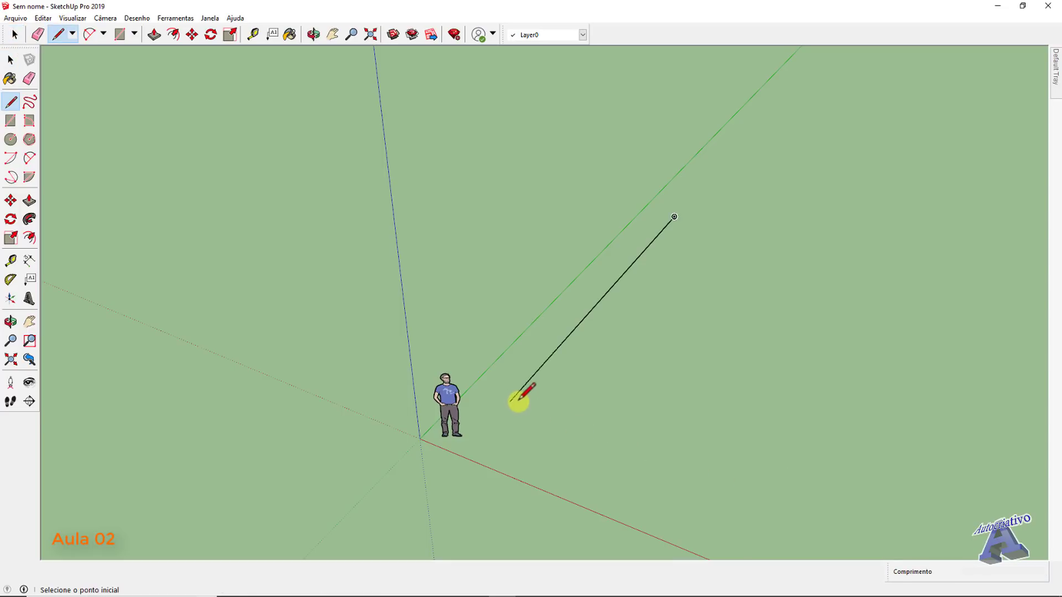
left_click(510, 401)
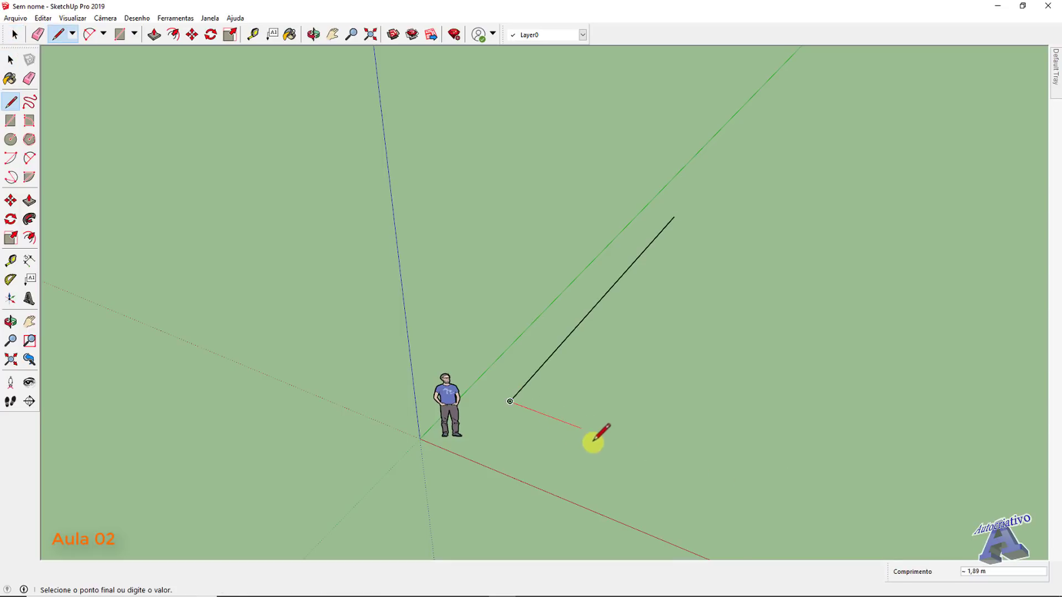
left_click(718, 479)
key("space")
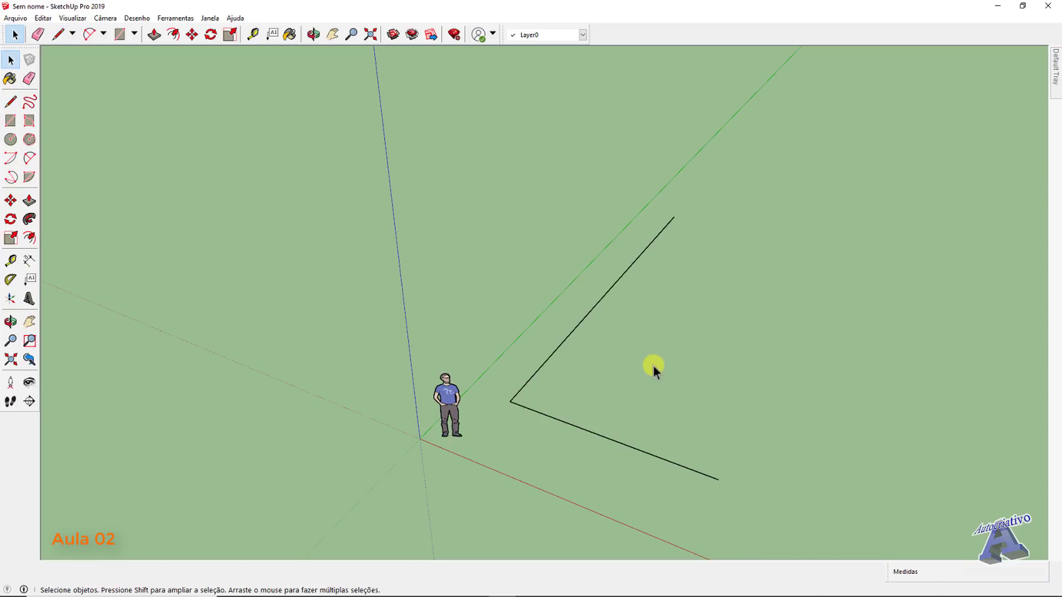
Step: Draw a vertical line parallel to the blue axis from the corner where the two existing lines meet
key("l")
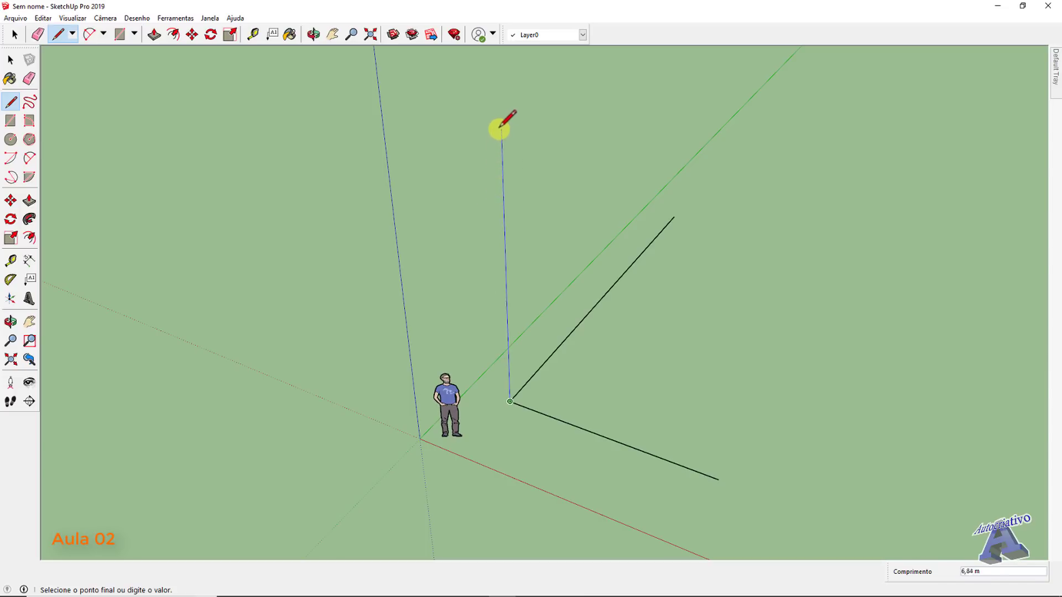
left_click(505, 184)
key("space")
scroll(600, 320, "down", 1)
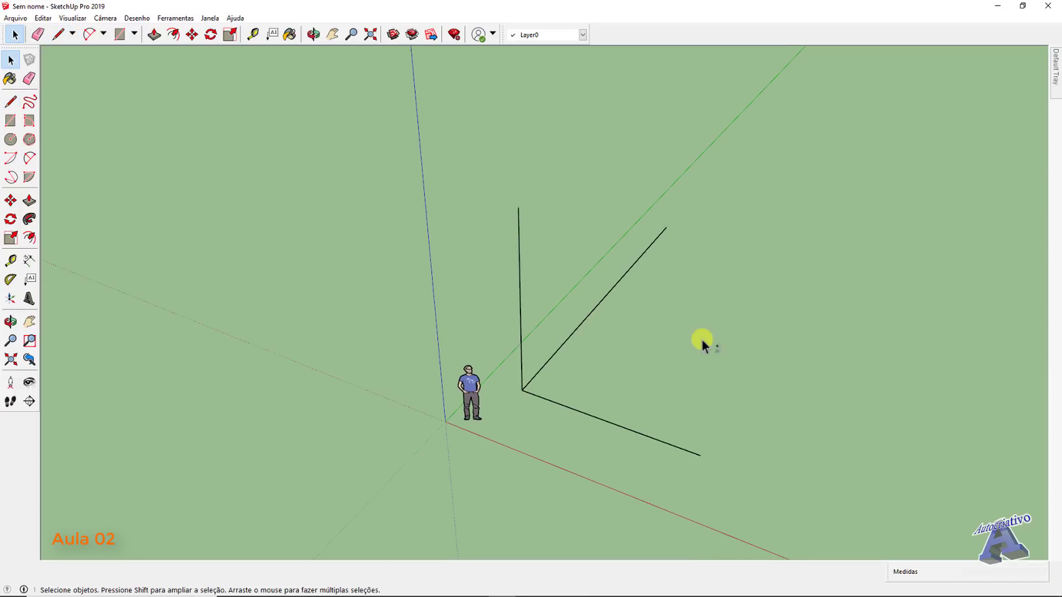
middle_click_drag(701, 340, 652, 397)
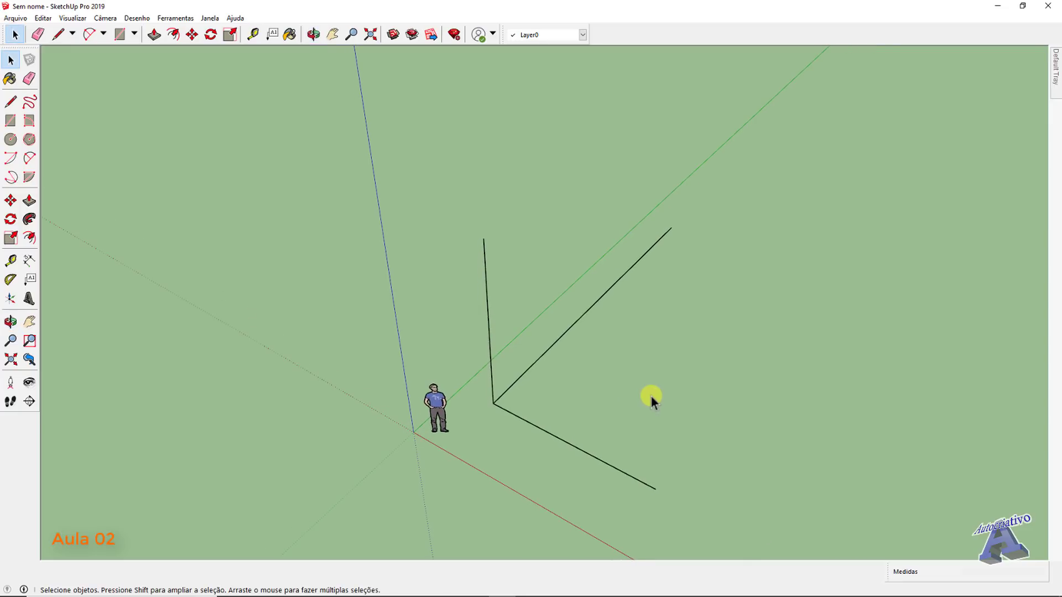
Step: Draw a free line about 14.69 m long starting between the two ground lines, ending aligned with the far end of the green-parallel line
key("l")
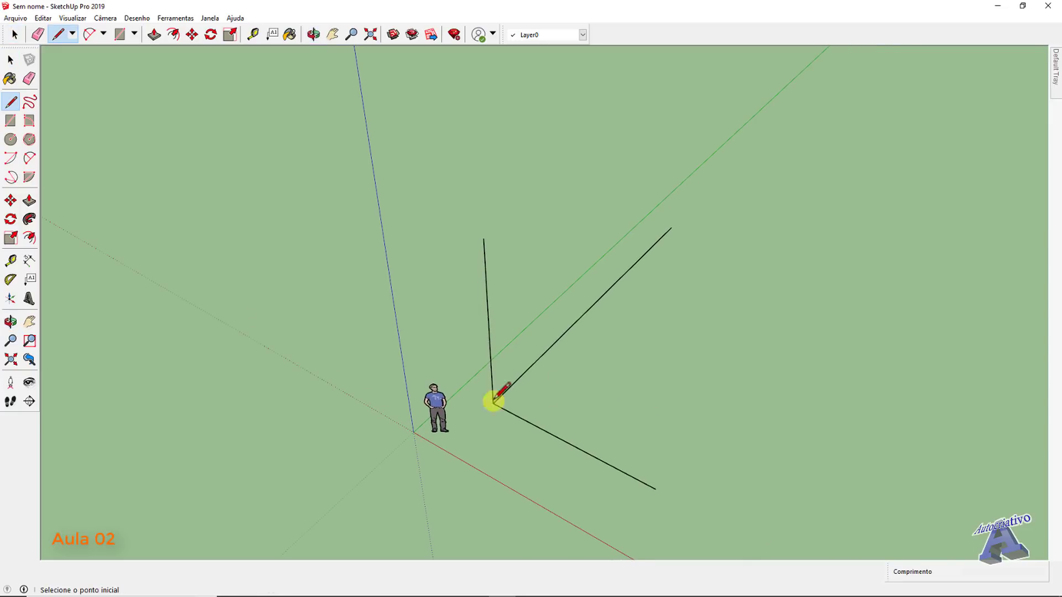
left_click(538, 397)
middle_click_drag(666, 441, 647, 433)
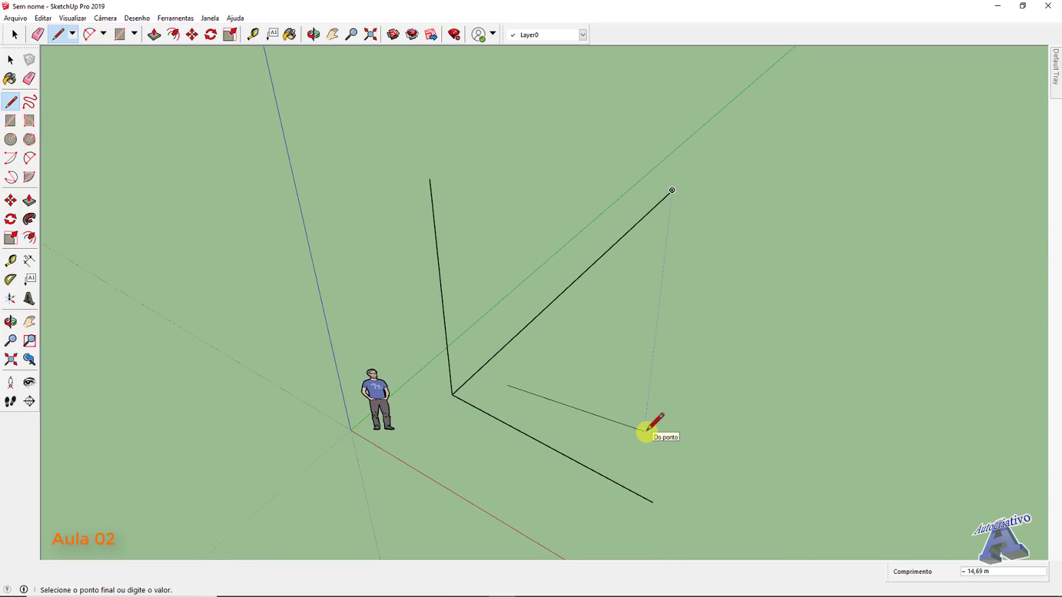
left_click(646, 431)
mouse_move(652, 427)
middle_mouse_down()
mouse_move(676, 439)
mouse_move(653, 390)
mouse_move(482, 290)
mouse_move(440, 166)
mouse_move(543, 128)
mouse_move(732, 280)
mouse_move(725, 451)
mouse_move(667, 430)
middle_mouse_up()
key("space")
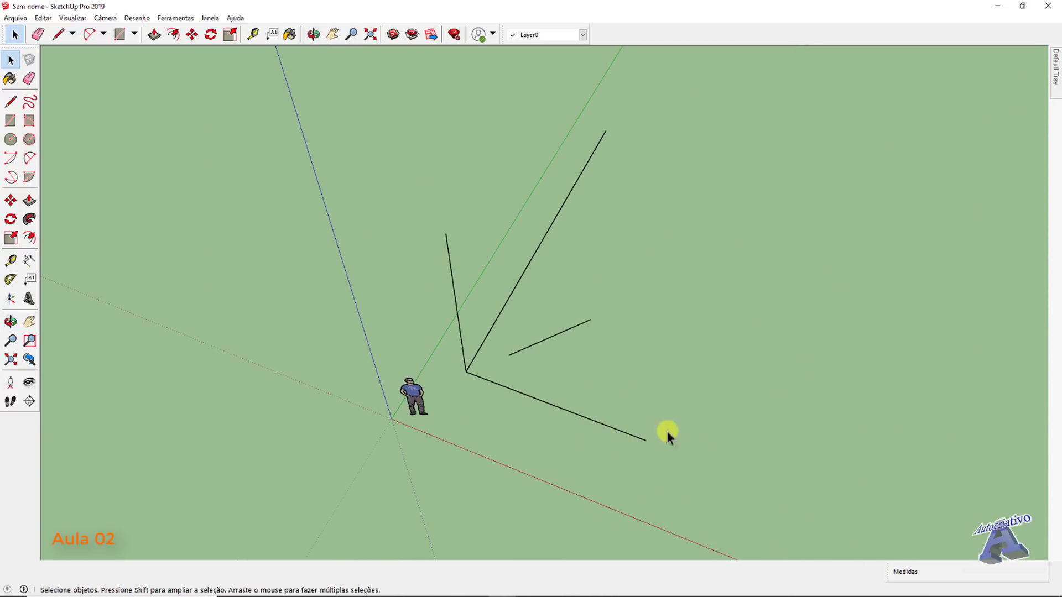
Step: Delete the free line that lies apart from the three axis-parallel lines
left_click(565, 327)
key("Delete")
middle_click_drag(565, 326, 579, 220)
scroll(602, 356, "down", 3)
scroll(592, 358, "up", 3)
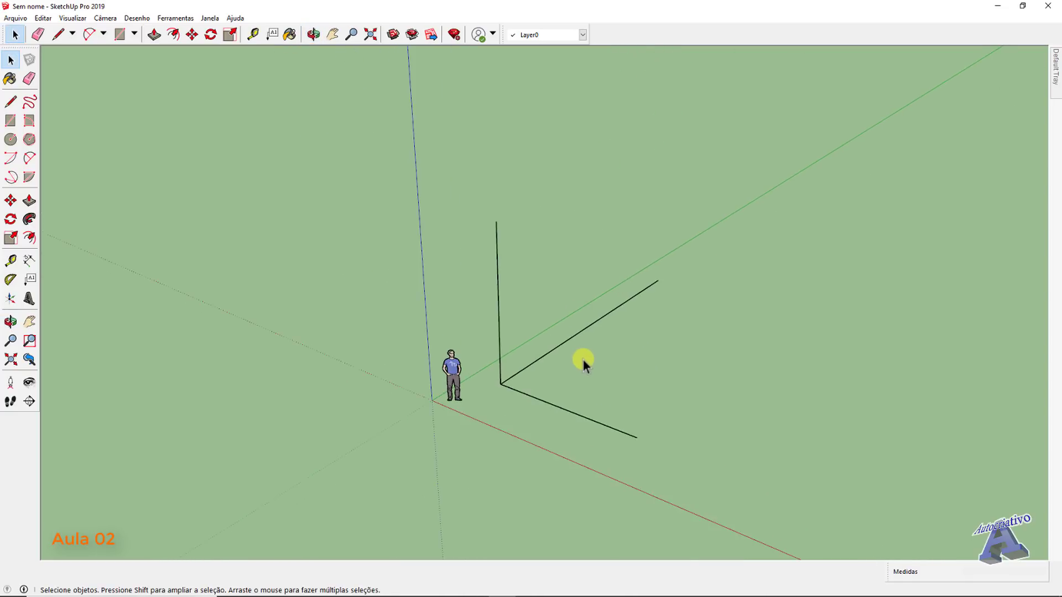
Step: Undo all the drawn lines one after another until only the figure is left
scroll(583, 360, "up", 3)
middle_click_drag(581, 360, 567, 406, "shift")
scroll(565, 404, "down", 4)
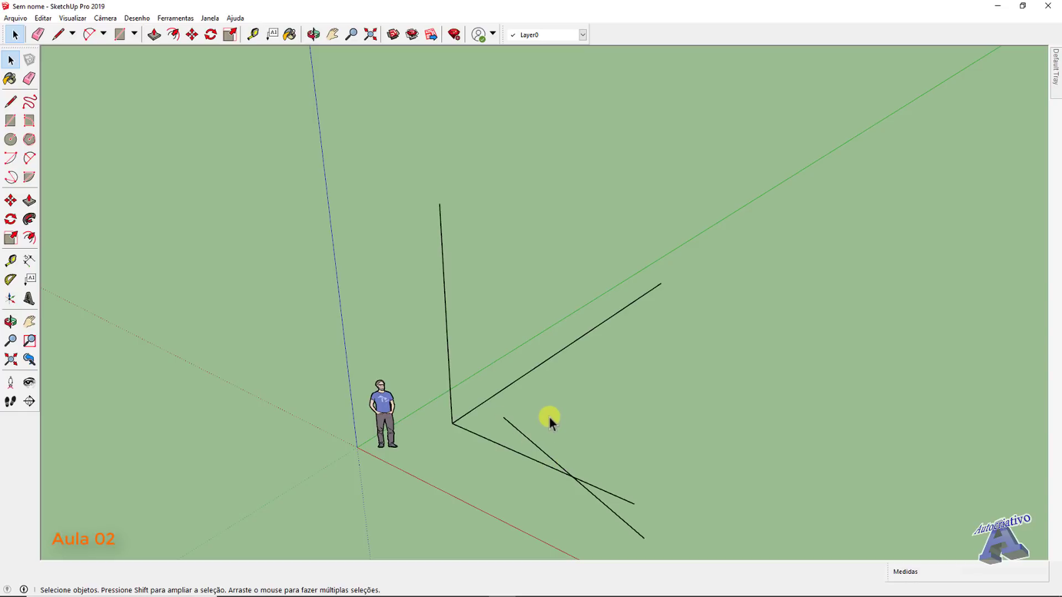
key("ctrl+z")
key("ctrl+z")
key("ctrl+z")
key("ctrl+z")
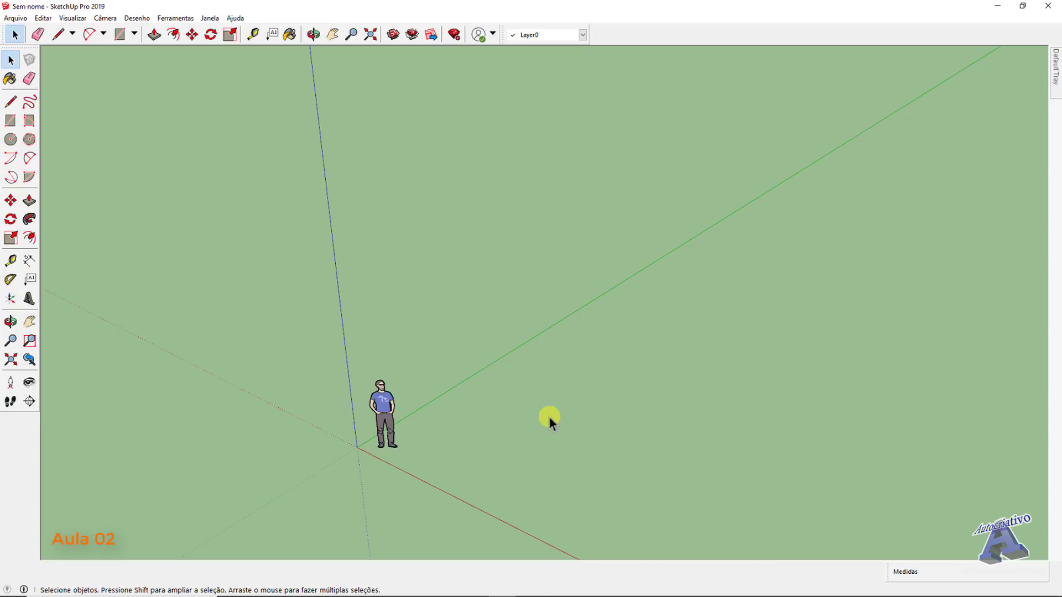
Step: Draw a closed four-sided face beside the figure from four connected lines, with a closing edge about 3.11 m long
key("l")
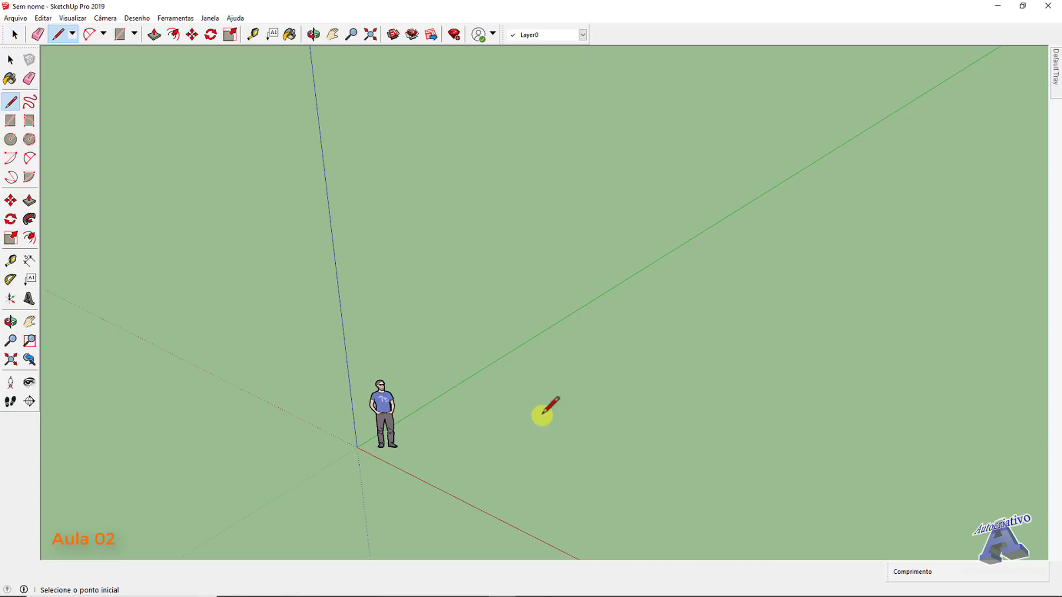
left_click(507, 429)
left_click(613, 351)
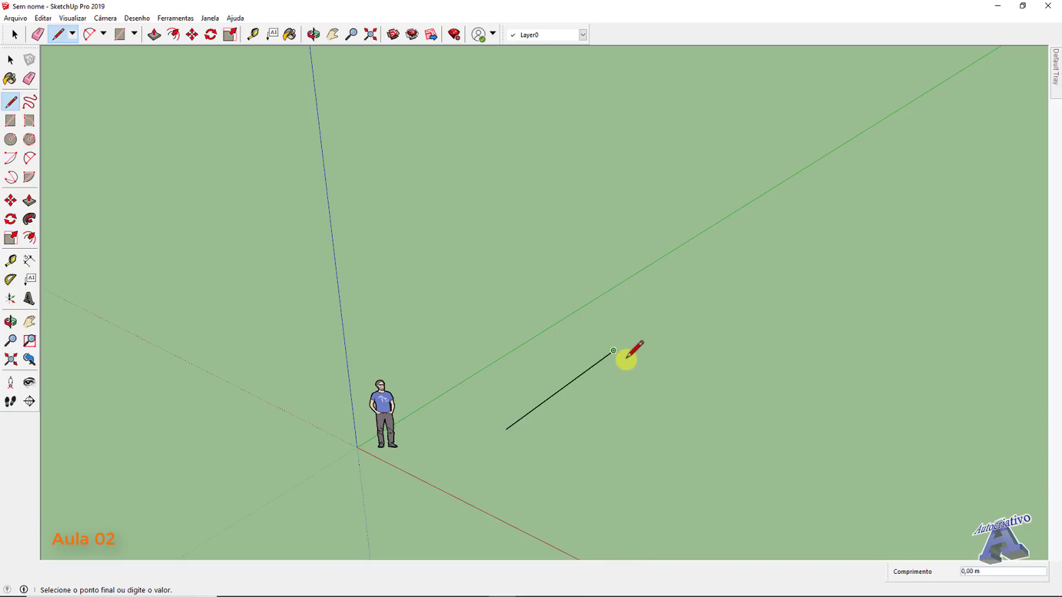
left_click(712, 383)
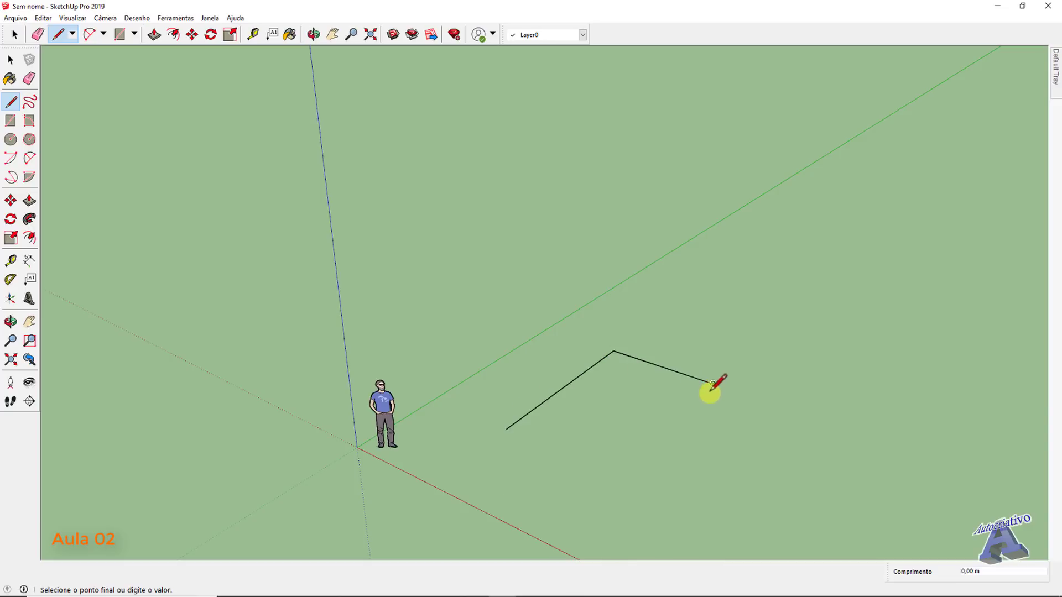
left_click(615, 476)
left_click(506, 430)
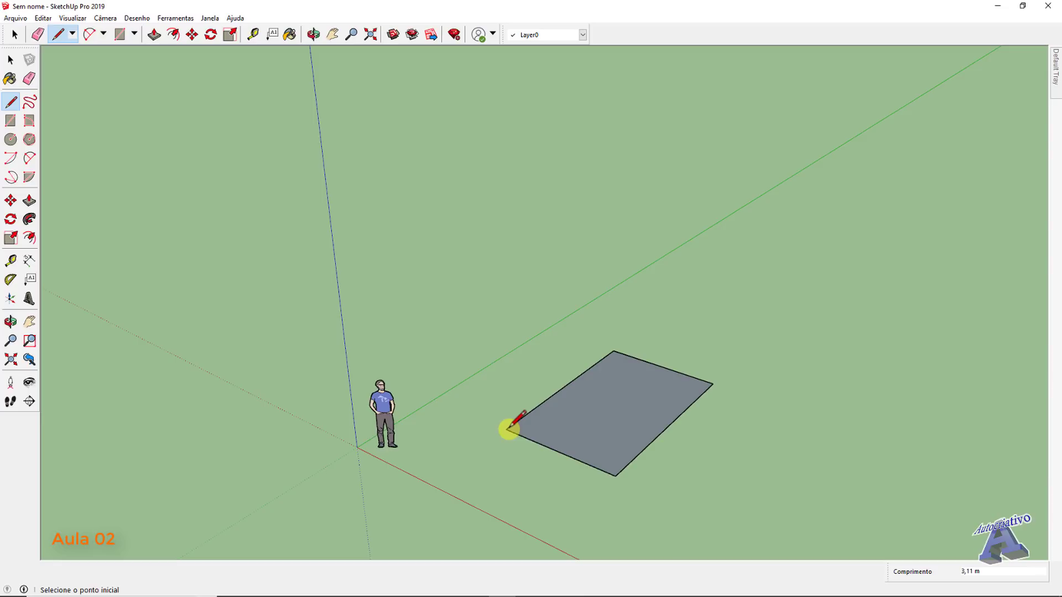
key("space")
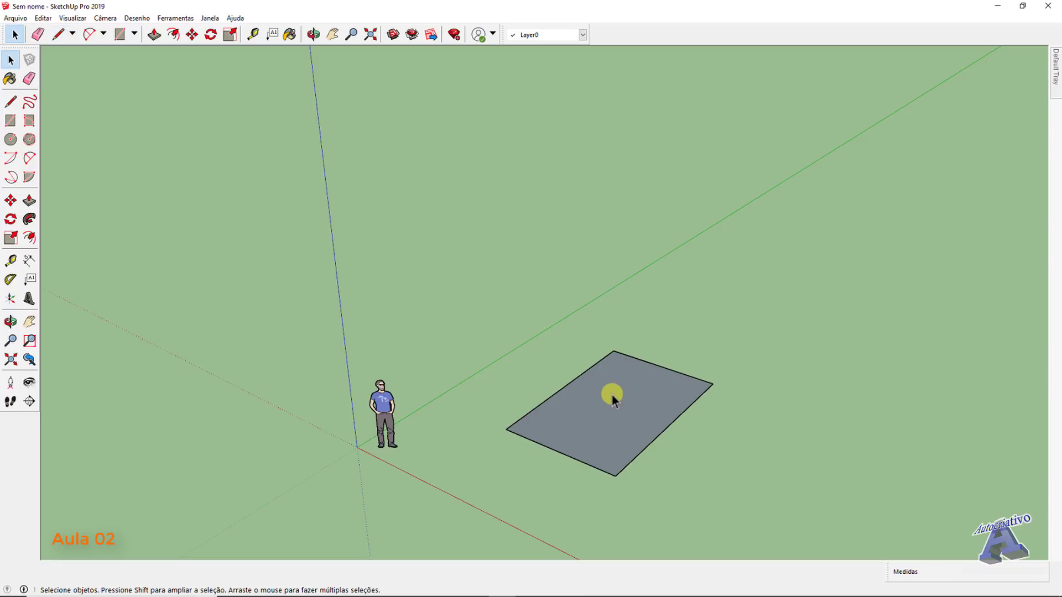
Step: Undo the four edges of the face one at a time
key("ctrl+z")
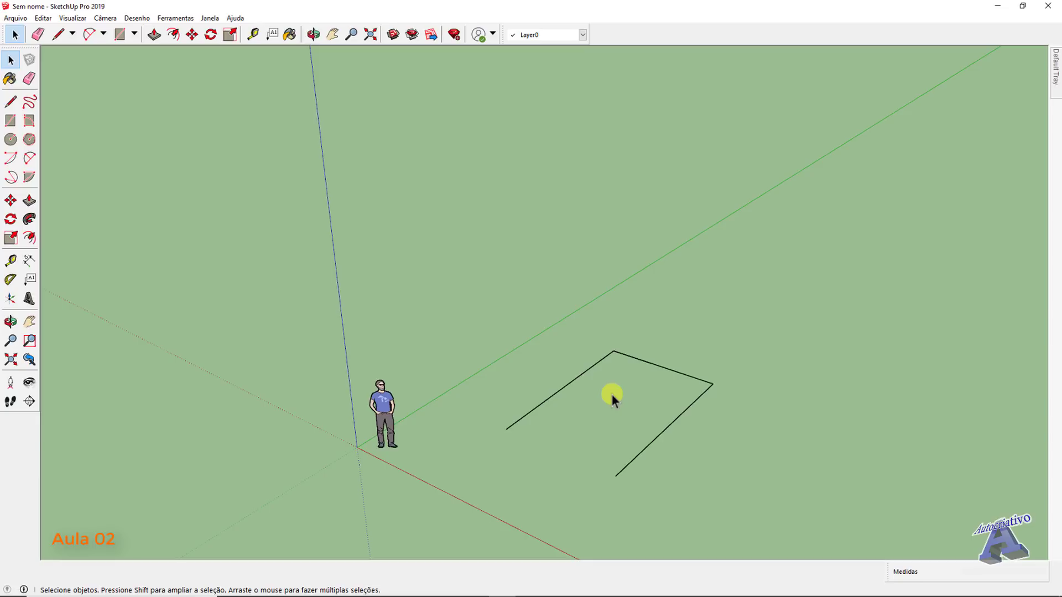
key("ctrl+z")
key("ctrl+z")
key("ctrl+z")
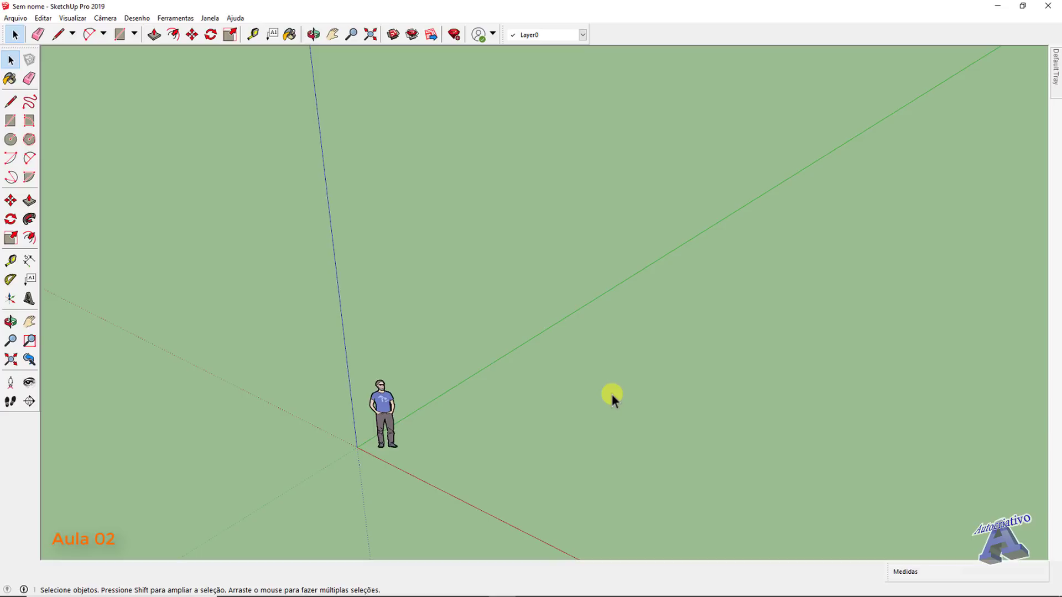
Step: Redo the four undone edges to restore the closed face
key("ctrl+z")
key("ctrl+z")
key("ctrl+z")
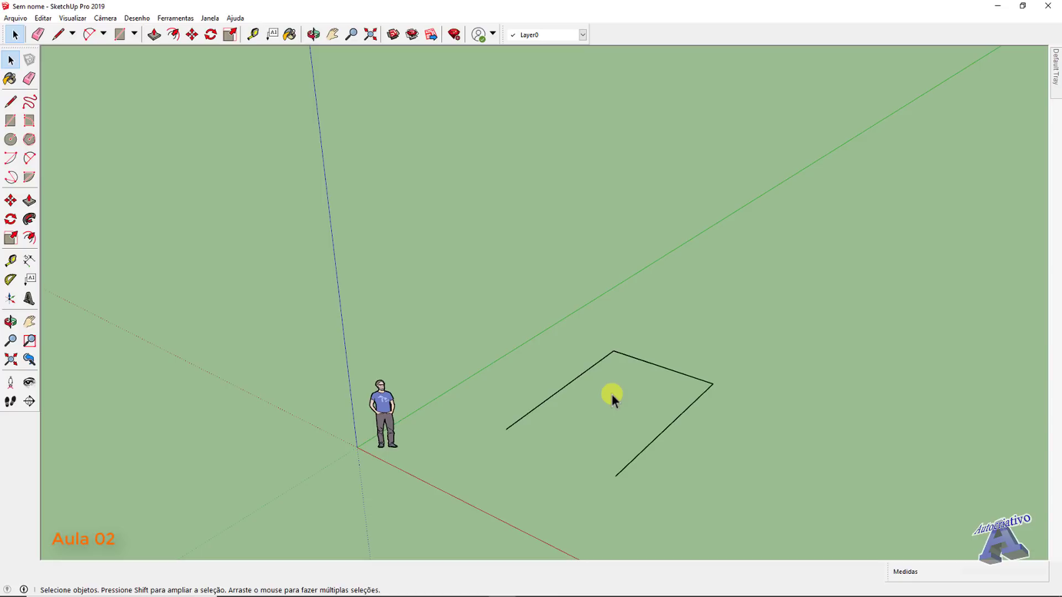
key("ctrl+z")
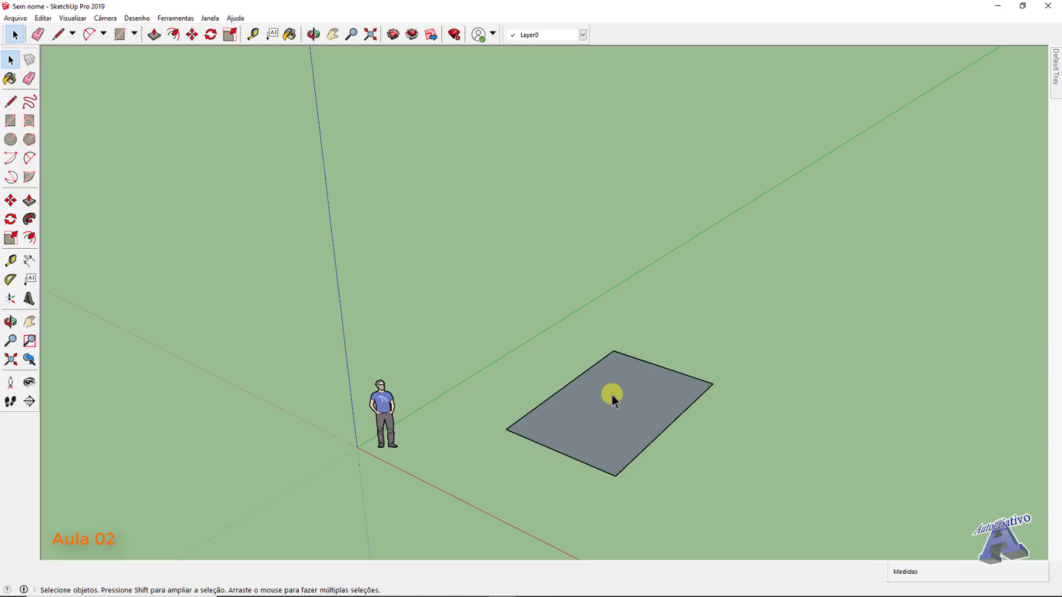
Step: Undo the last three edges of the face and redo them
key("ctrl+z")
key("ctrl+z")
key("ctrl+z")
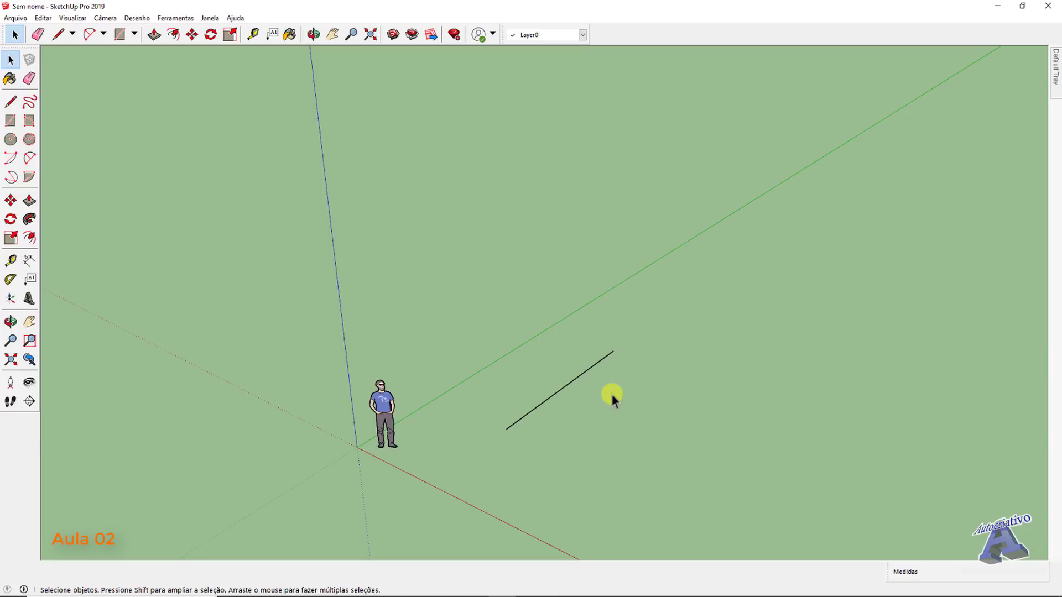
key("ctrl+y")
key("ctrl+y")
key("ctrl+y")
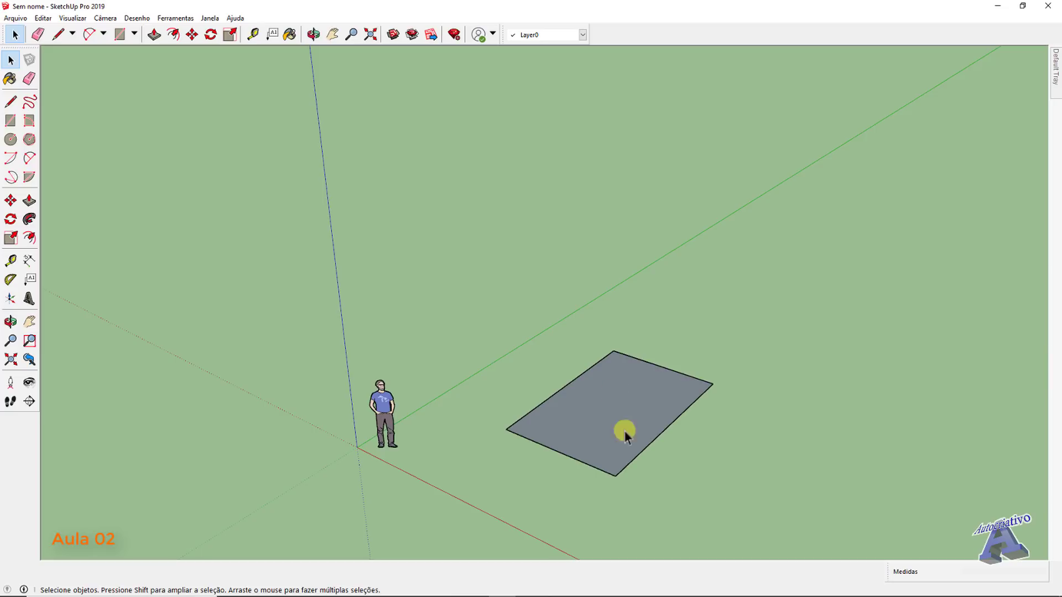
Step: Select the face together with its edges and then the face alone, clearing the selection after trying each kind
middle_click_drag(625, 431, 500, 472)
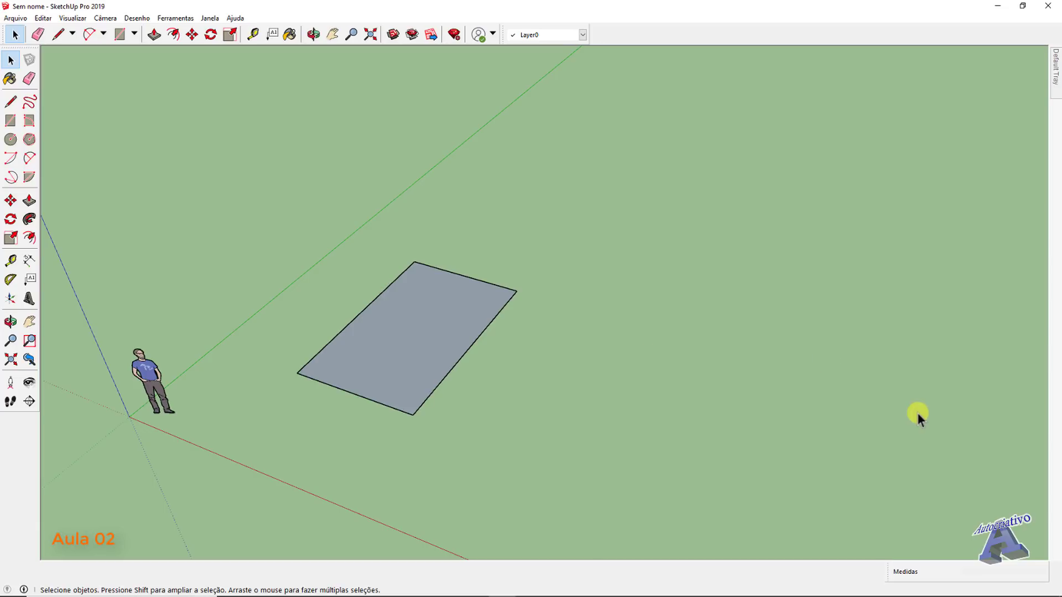
double_click(408, 330)
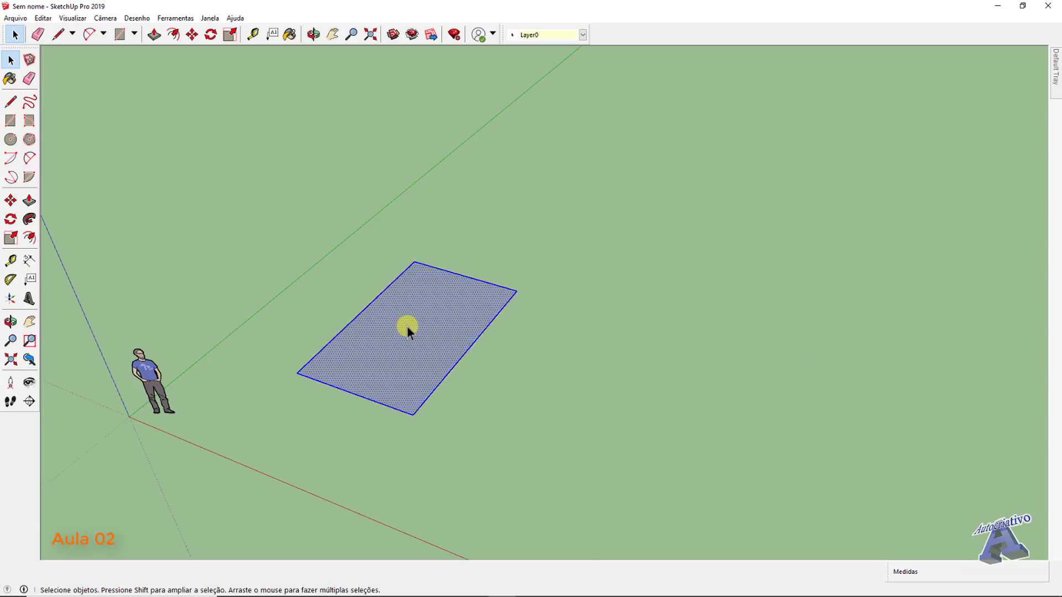
left_click(486, 389)
scroll(401, 332, "up", 3)
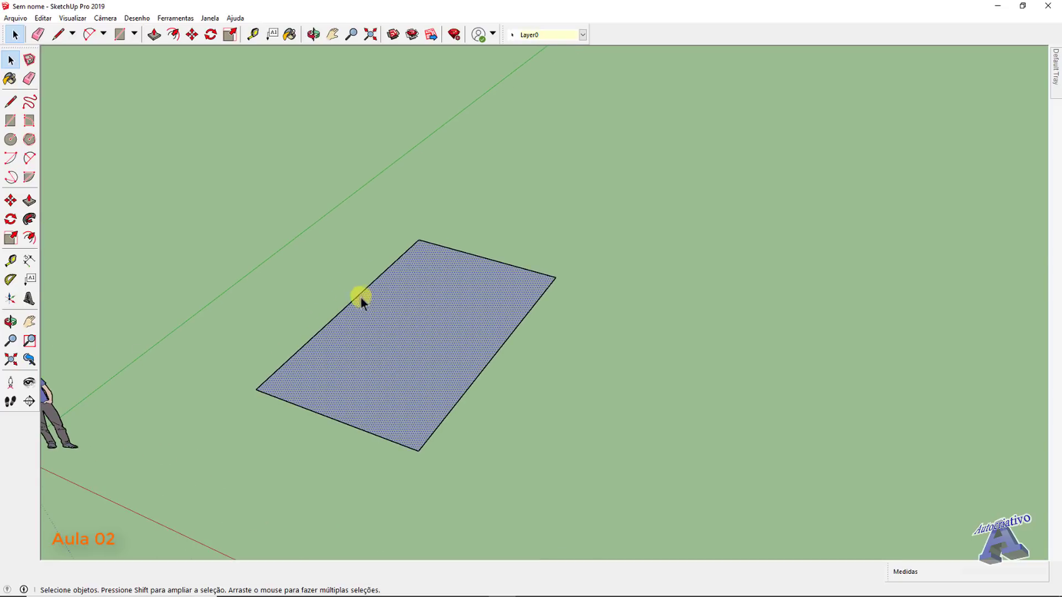
left_click(606, 359)
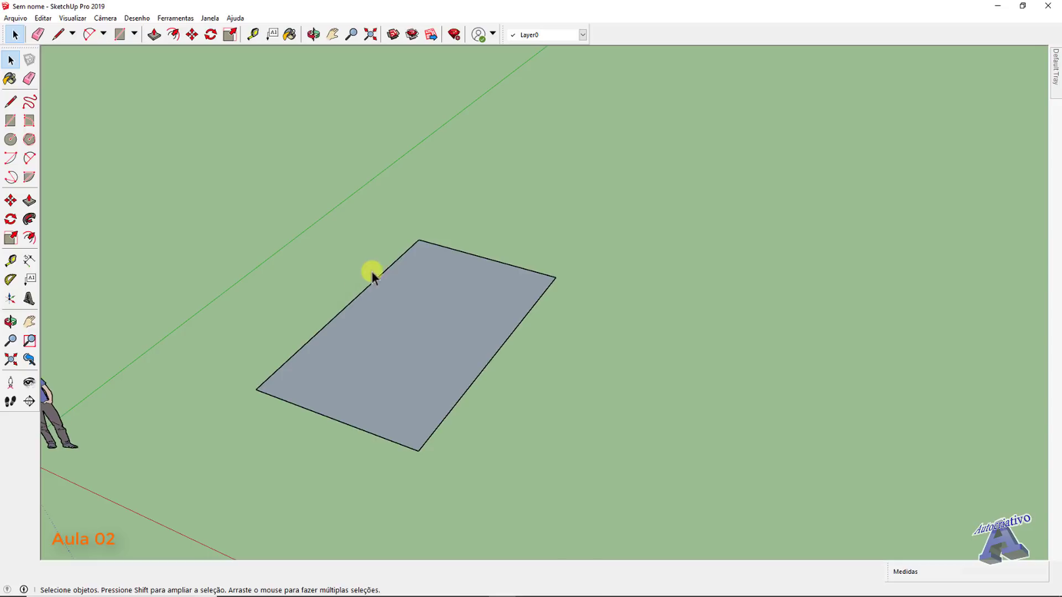
double_click(423, 343)
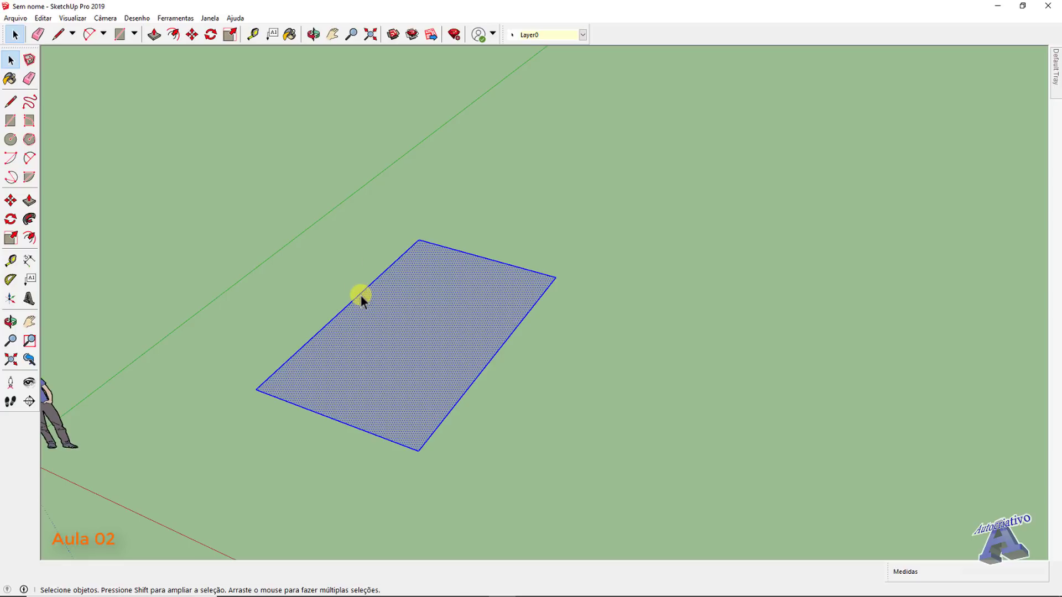
left_click(552, 352)
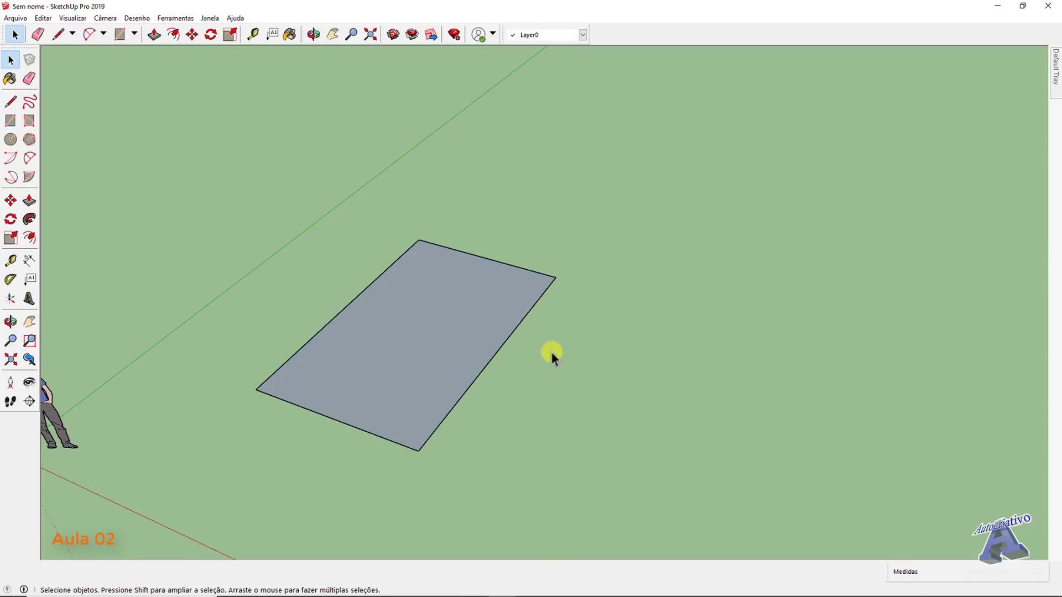
Step: Copy the face with its edges and paste the duplicate beside the original, on the side away from the green axis
scroll(552, 356, "down", 5)
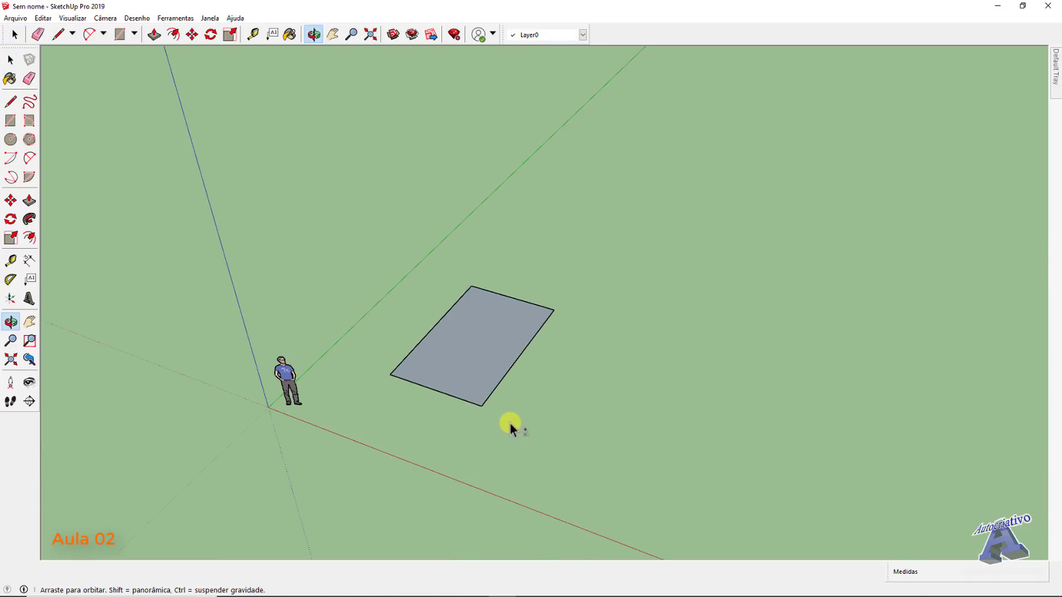
middle_click_drag(512, 427, 400, 454, "shift")
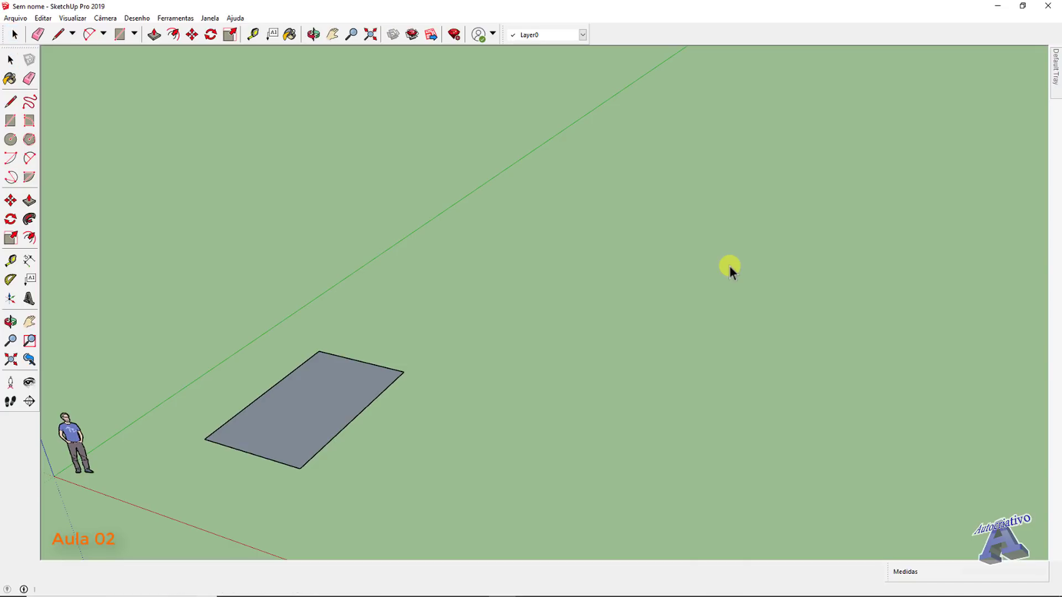
key("ctrl+v")
scroll(655, 322, "up", 1)
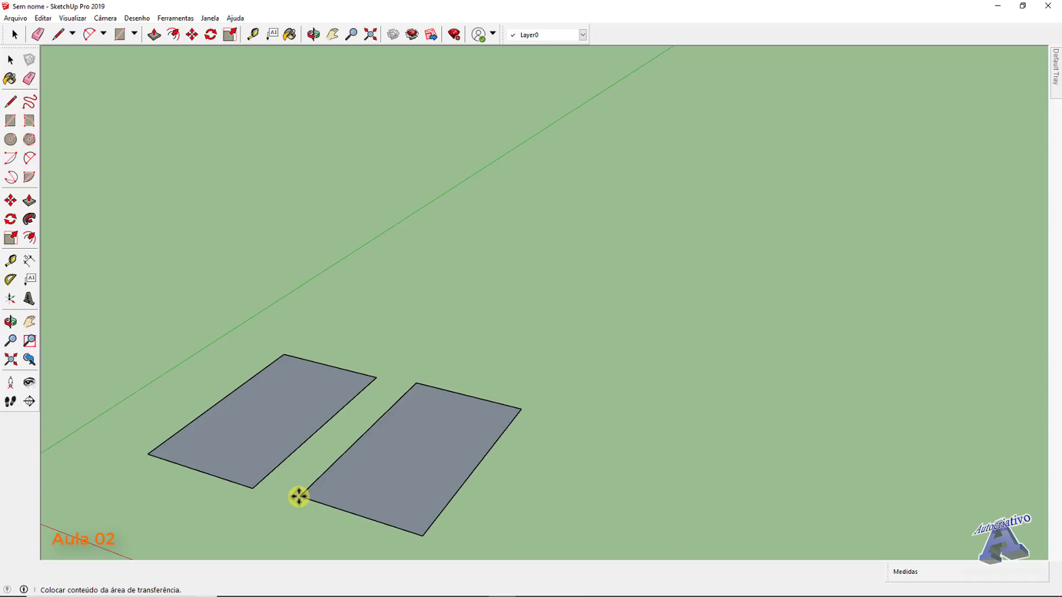
left_click(294, 501)
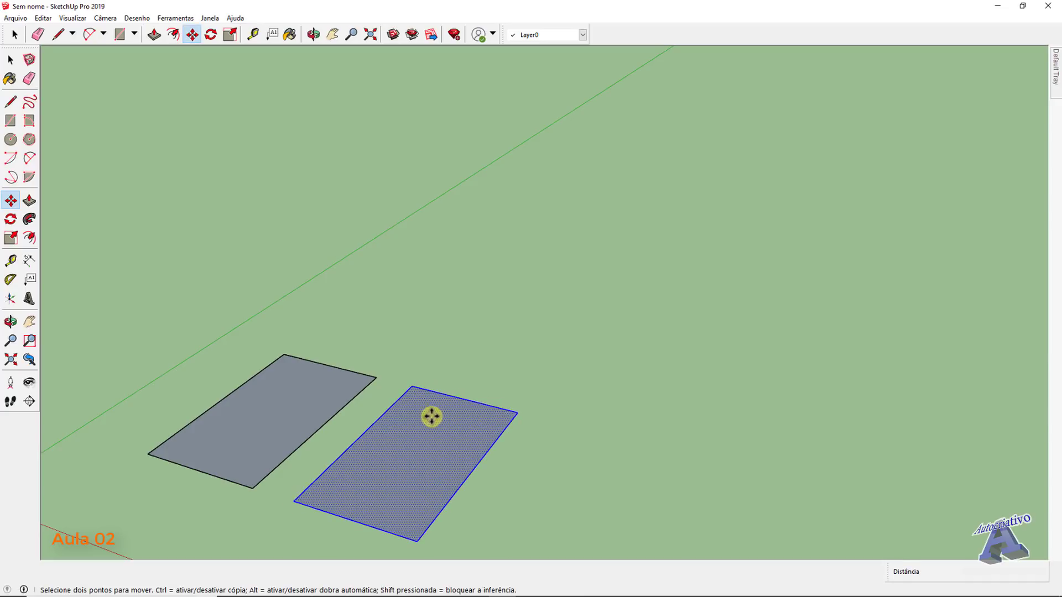
key("space")
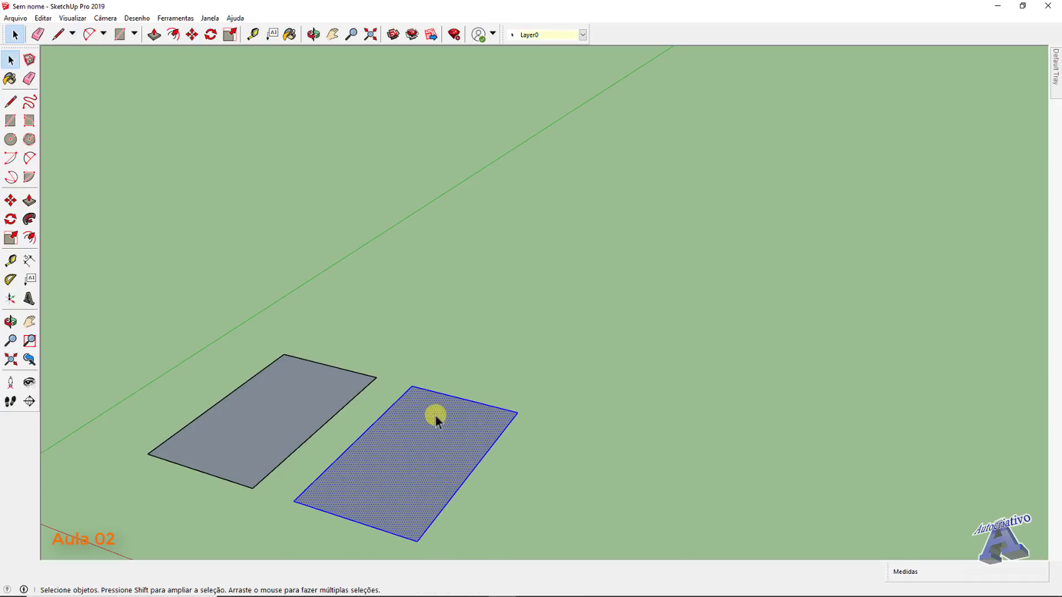
middle_click_drag(435, 415, 520, 351)
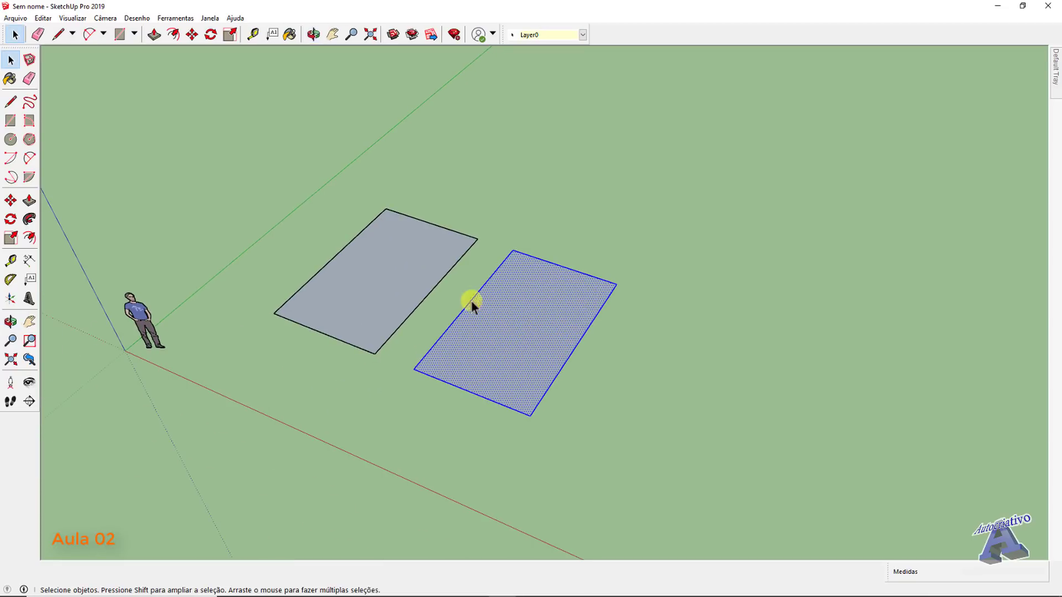
Step: Paste another copy of the face farther back, beyond the far corner of the duplicated face
scroll(497, 280, "up", 2)
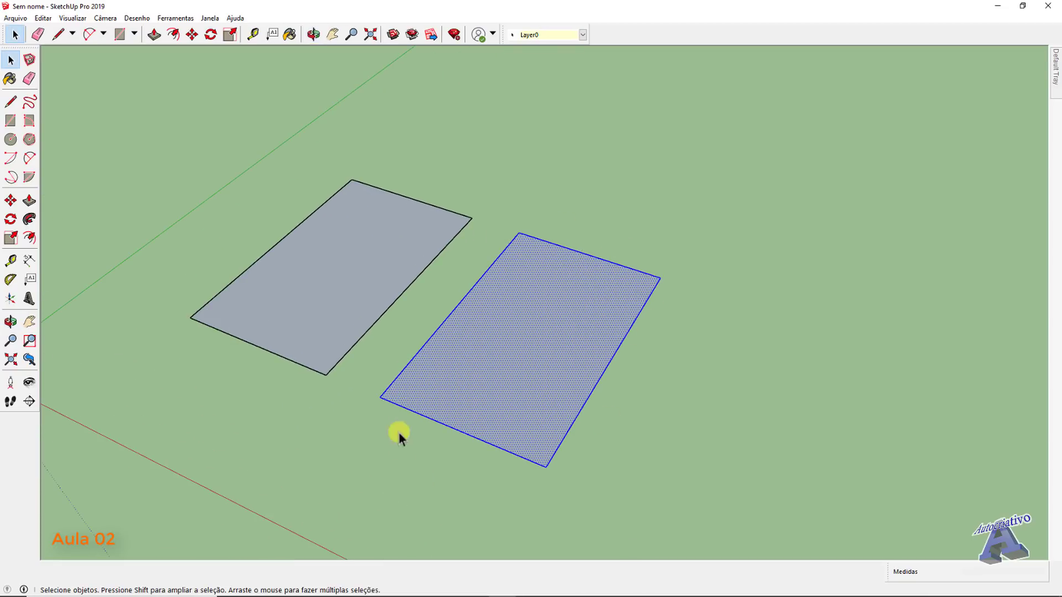
key("m")
left_click(566, 330)
key("ctrl")
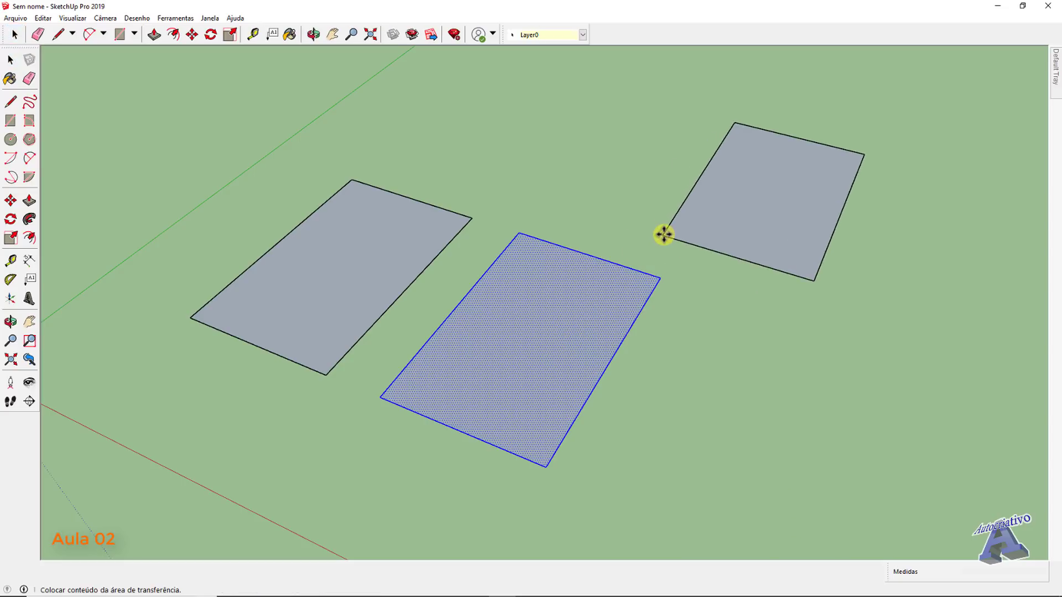
left_click(664, 234)
key("space")
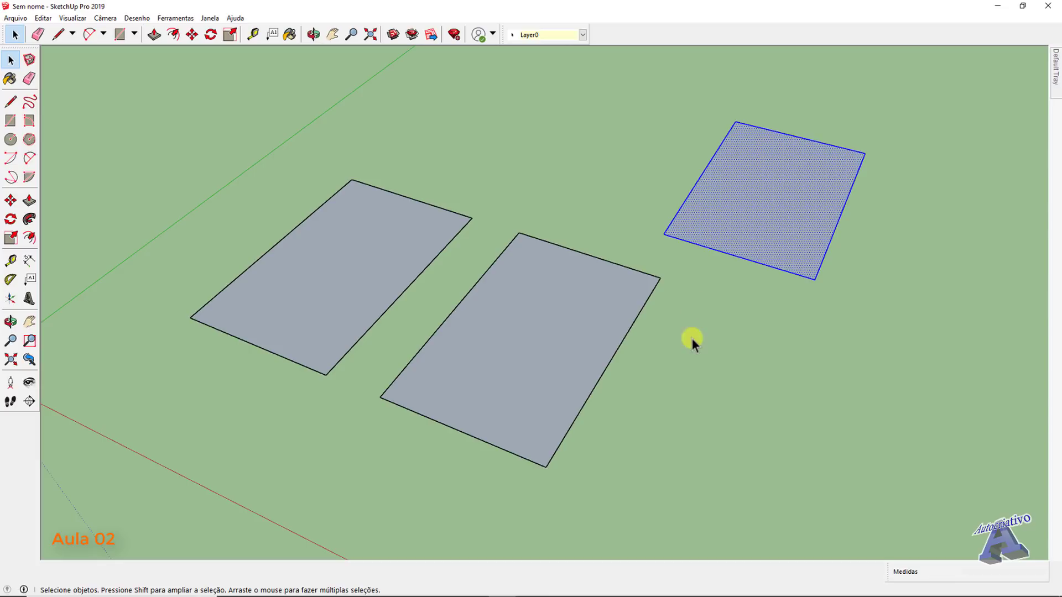
Step: Draw a circle with a radius of about 0.59 m beside the duplicated face, in front of the third face
key("l")
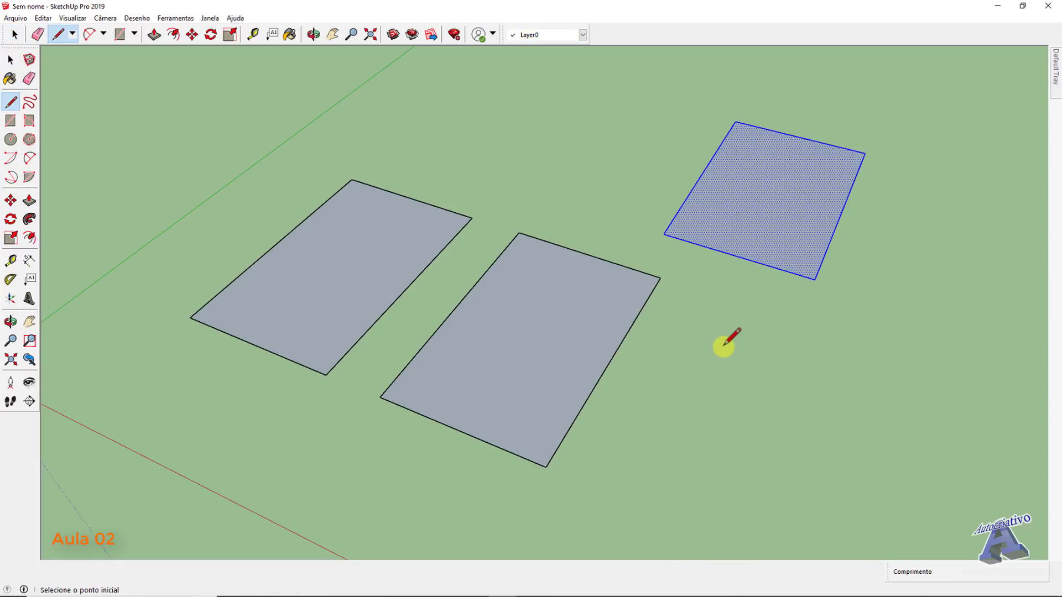
key("c")
left_click(712, 353)
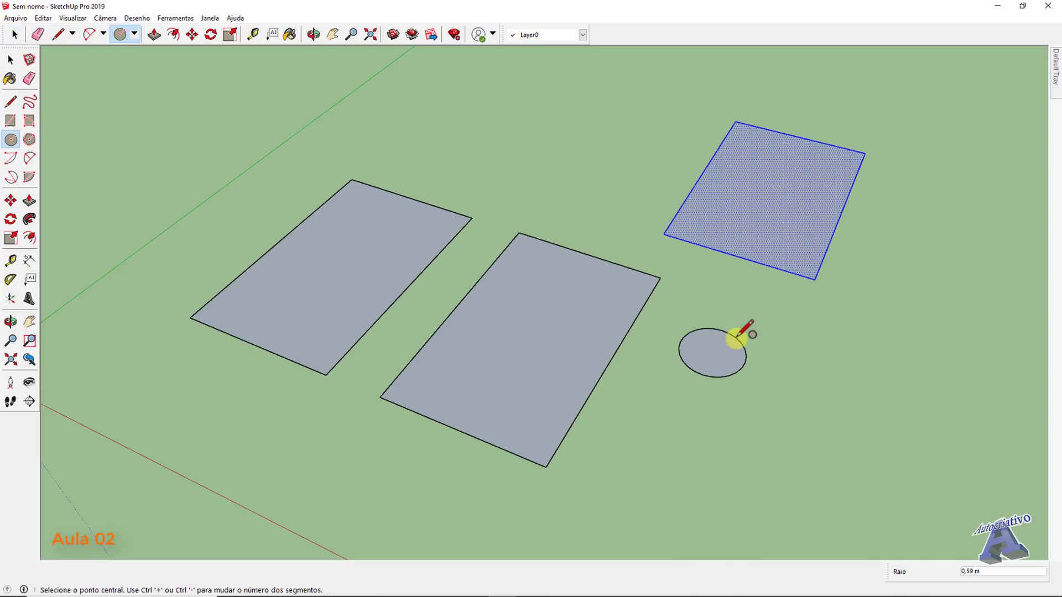
left_click(737, 340)
key("space")
Step: Copy the circle with its edge and paste the duplicate in front of the original circle
left_click(723, 354)
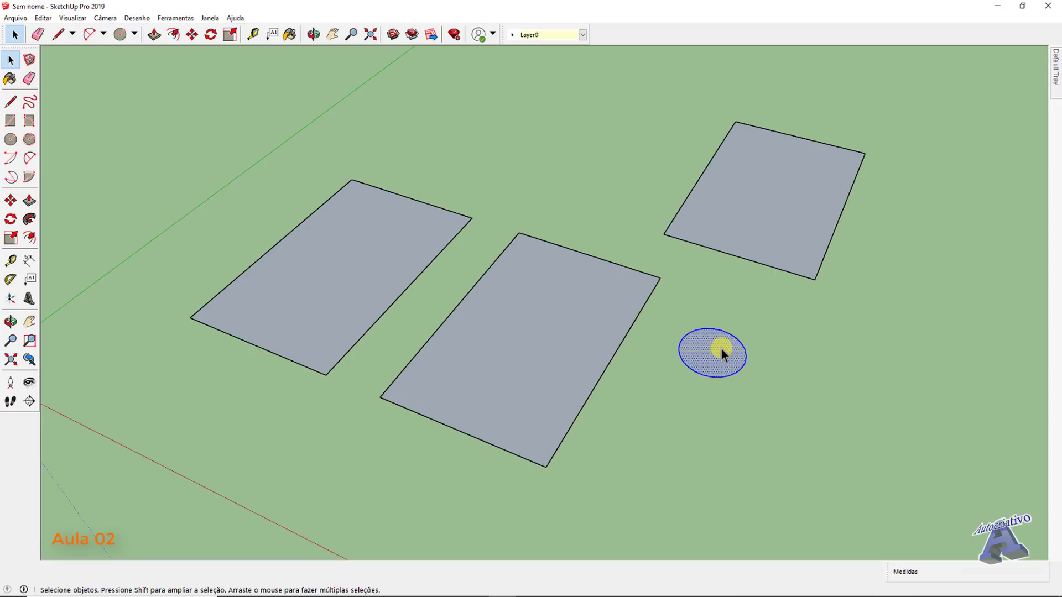
left_click(684, 431)
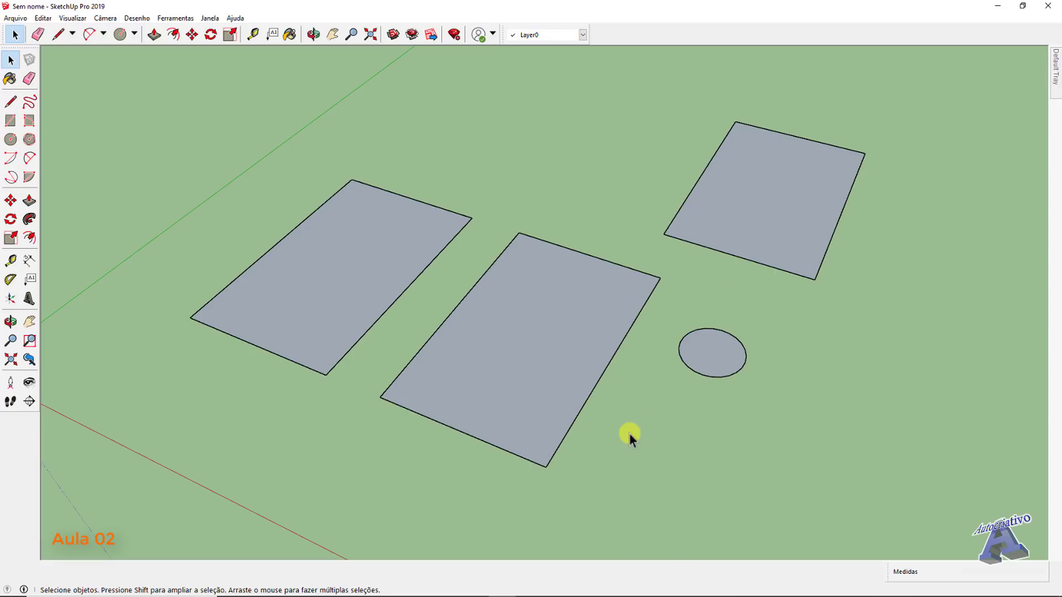
key("ctrl+v")
left_click(617, 476)
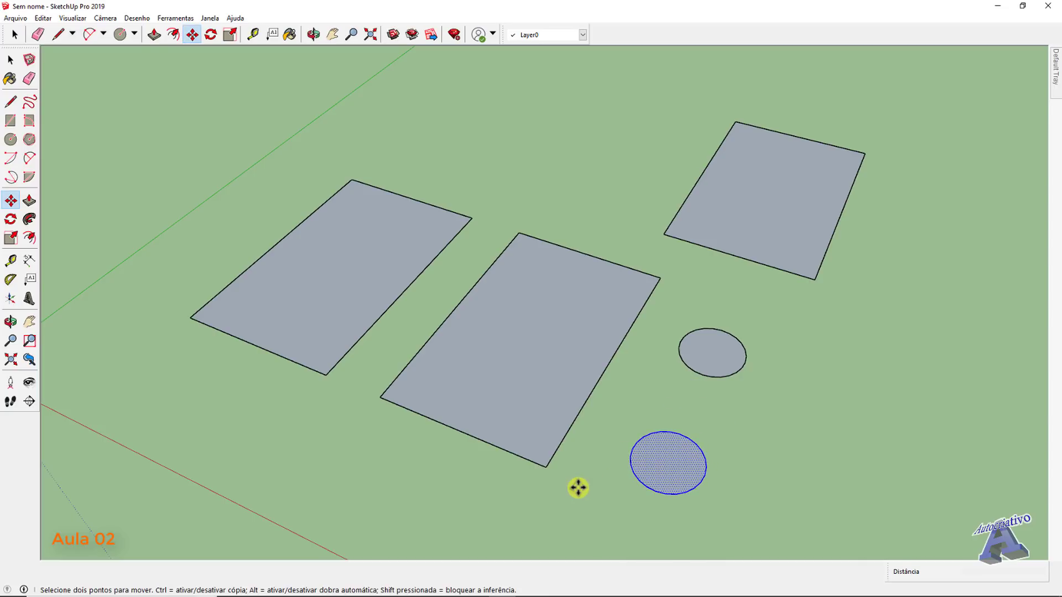
Step: Select all the rectangular faces and both circles together and delete them
middle_click_drag(579, 487, 675, 411)
middle_click_drag(697, 466, 686, 382)
left_click_drag(354, 194, 760, 437)
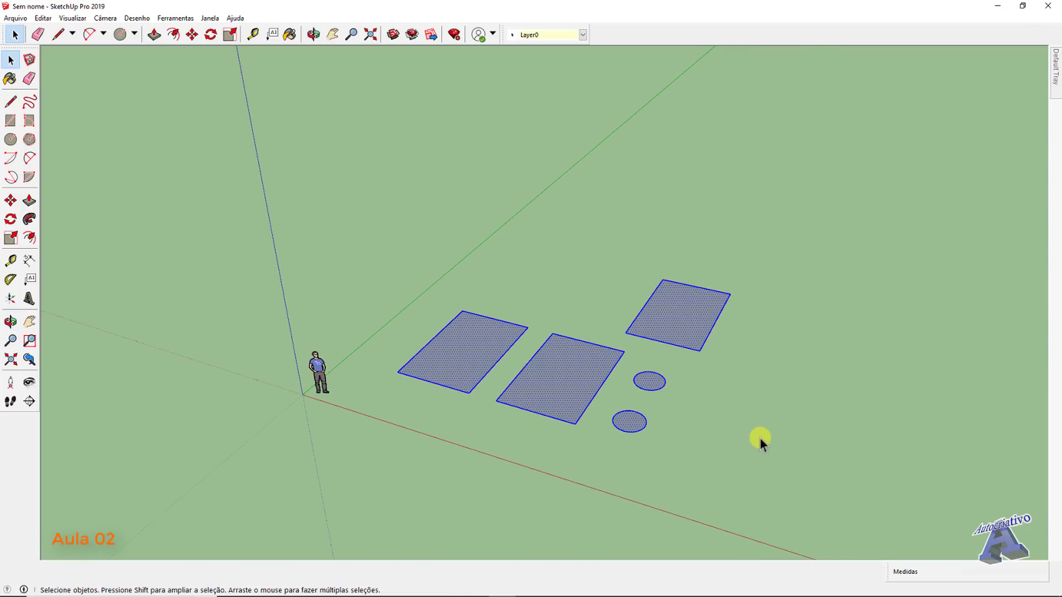
key("Delete")
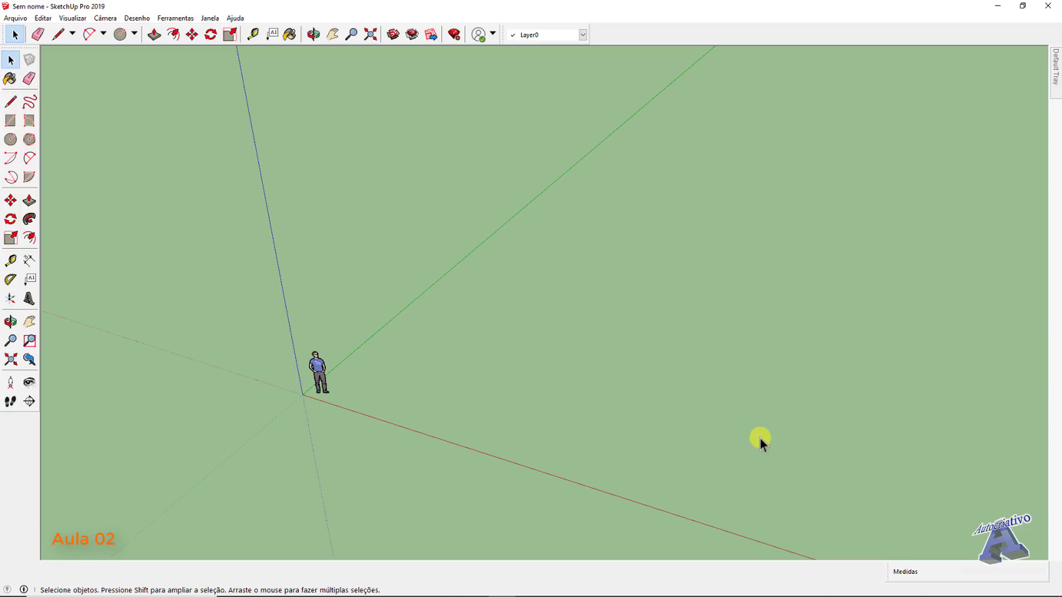
Step: Copy the human figure with the Move tool and place the copy farther back, near the green axis
scroll(344, 368, "up", 4)
left_click(344, 368)
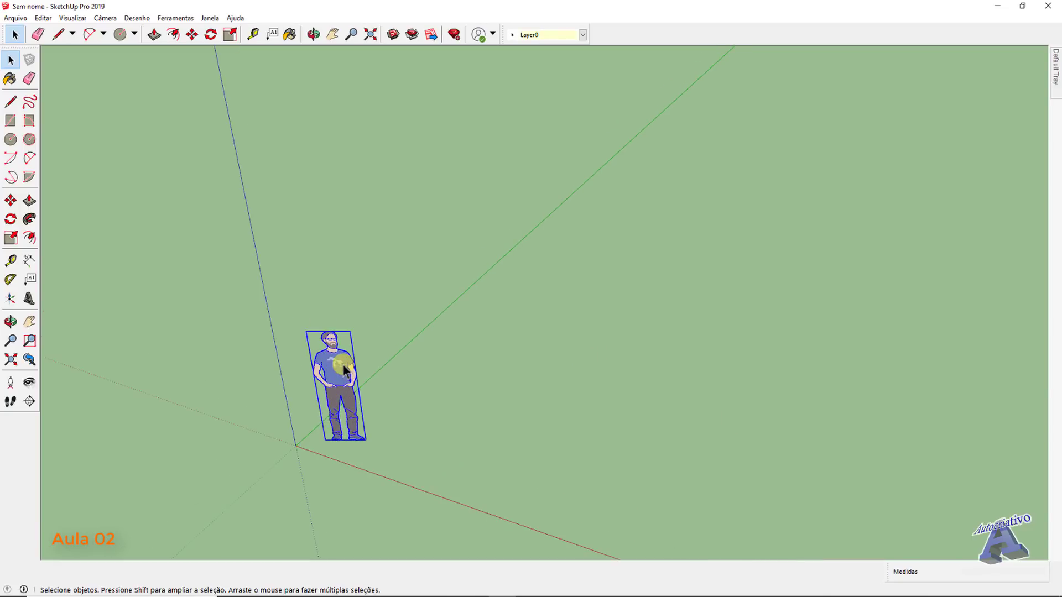
key("m")
left_click(353, 368)
key("ctrl")
left_click(462, 372)
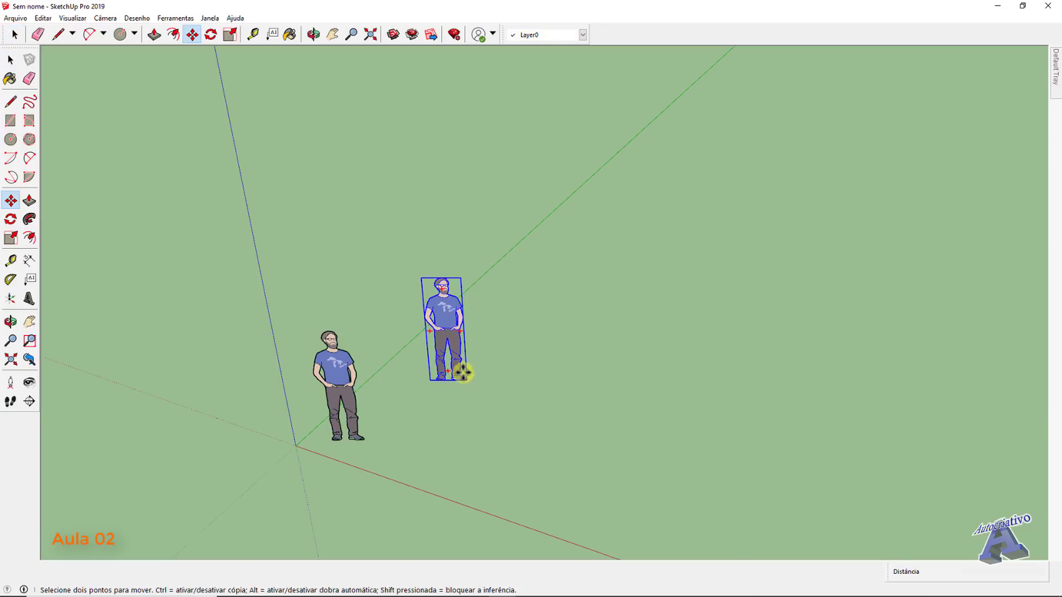
key("space")
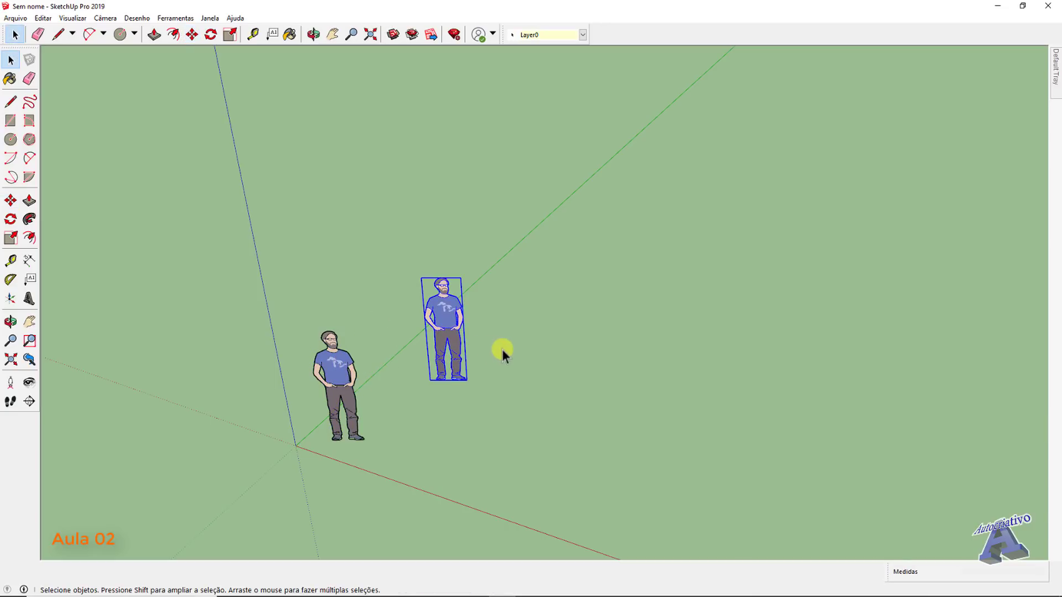
Step: Delete the copied human figure near the green axis
left_click(504, 351)
left_click(437, 320)
key("Delete")
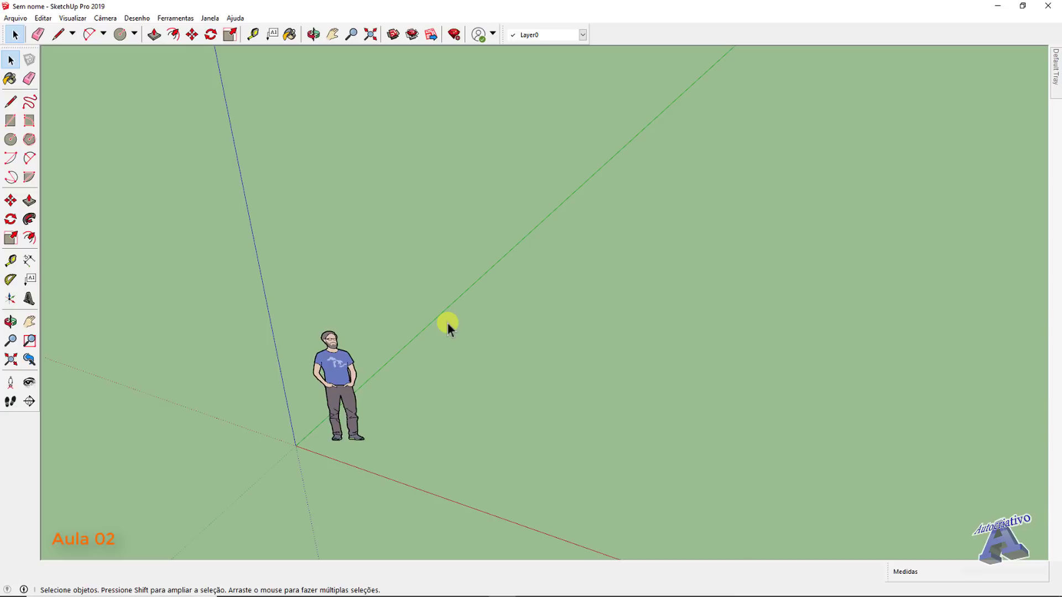
Step: Draw a rectangle of about 1.59 m by 2.22 m on the ground between the red and green axes
left_click(10, 121)
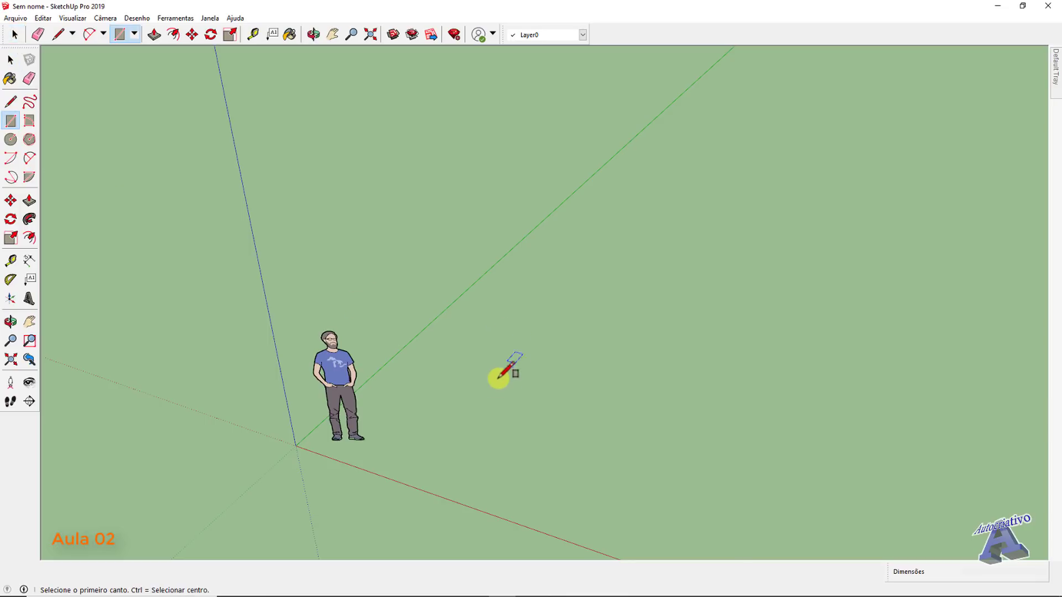
left_click(487, 400)
left_click(636, 349)
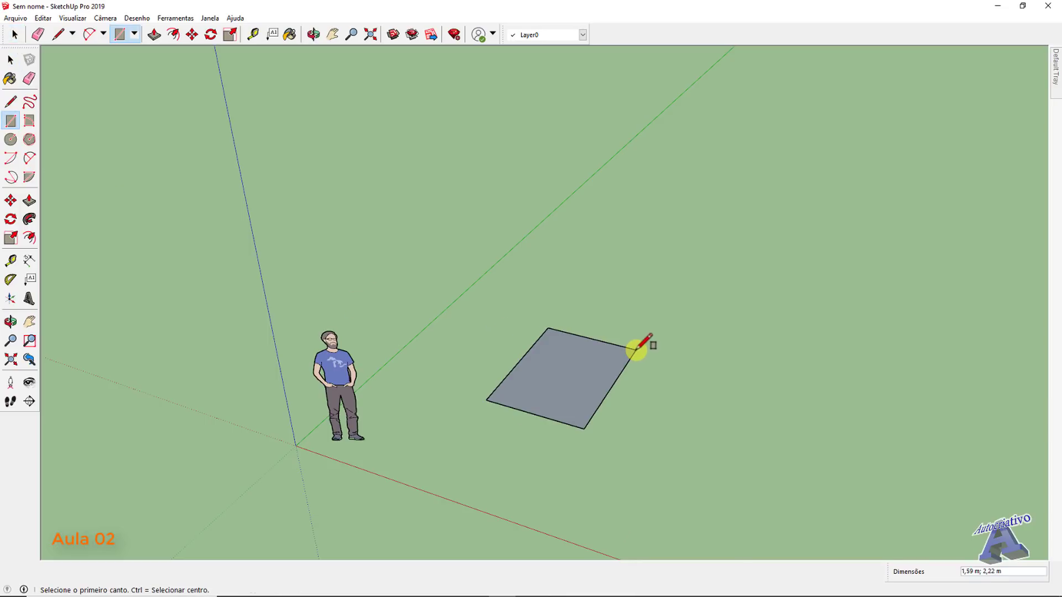
key("space")
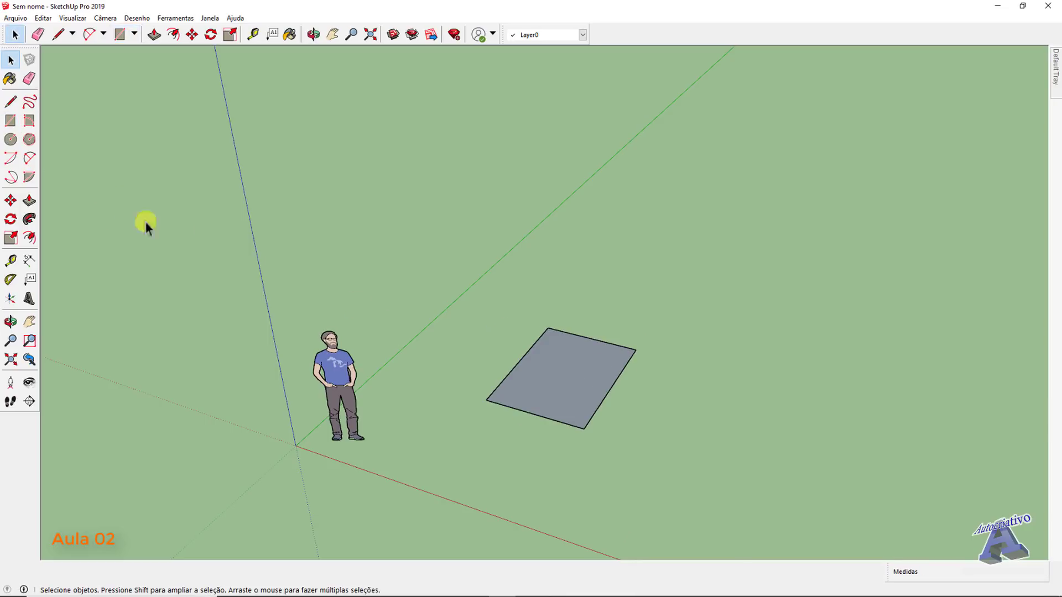
Step: Extrude the rectangle upward into a box with Push/Pull
left_click(30, 201)
left_click(565, 377)
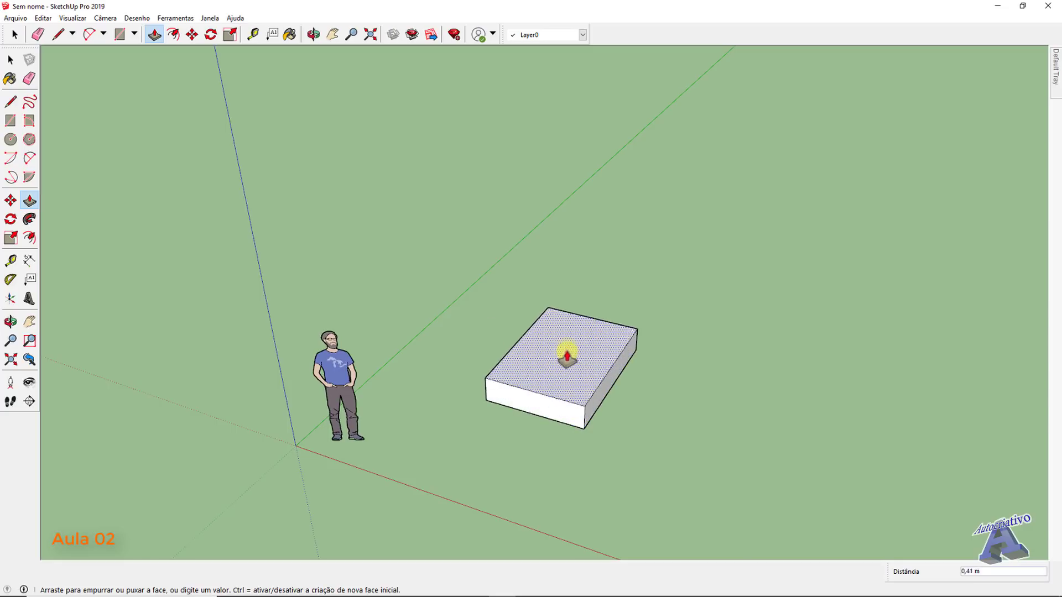
left_click(565, 326)
key("space")
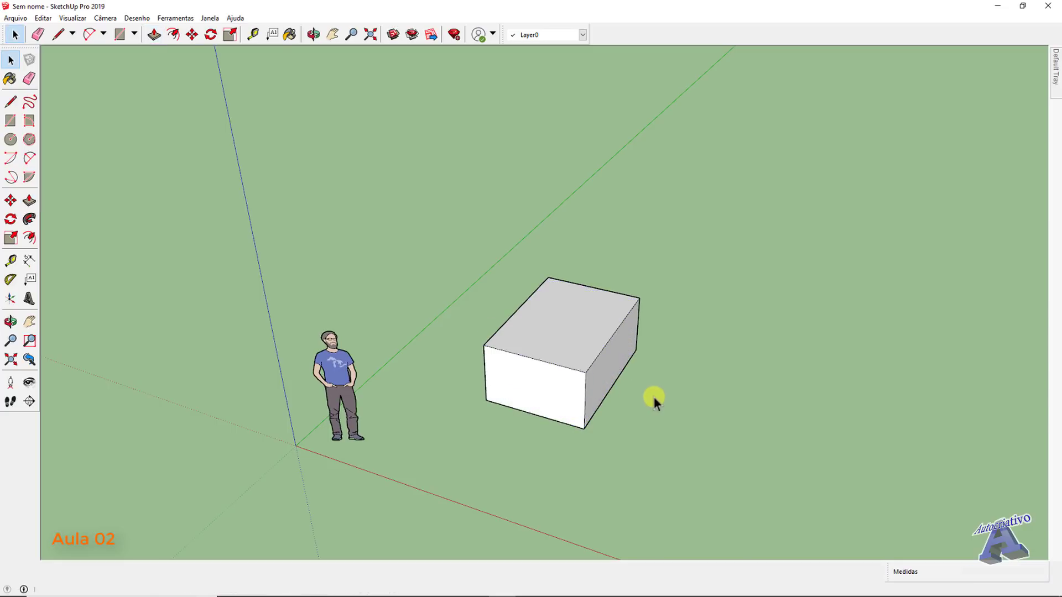
Step: Select the entire box with all its connected faces and edges
middle_click_drag(656, 410, 621, 340, "shift")
scroll(622, 340, "up", 5)
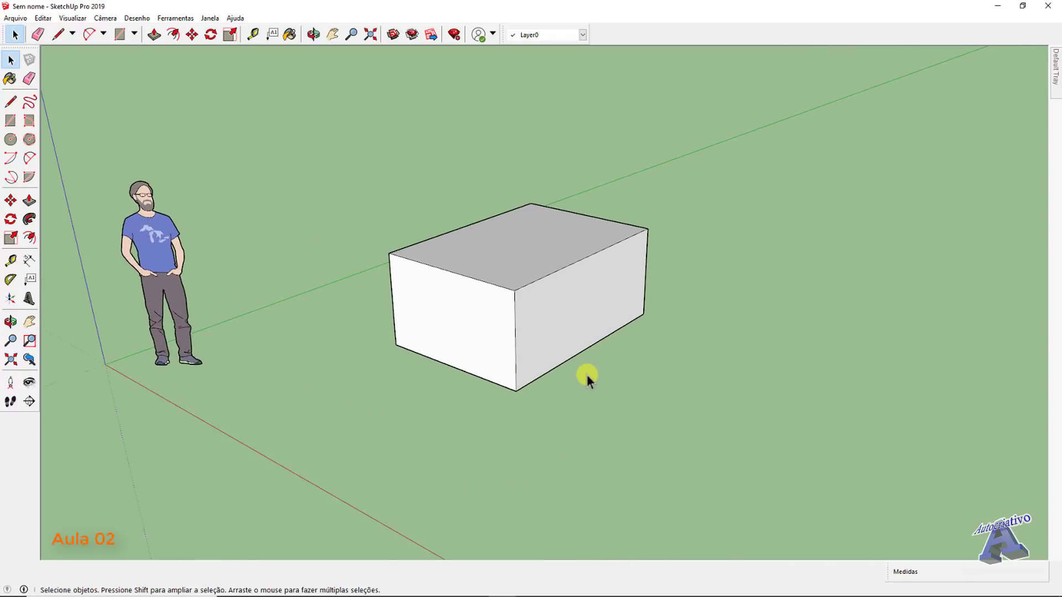
middle_click_drag(585, 378, 607, 398, "shift")
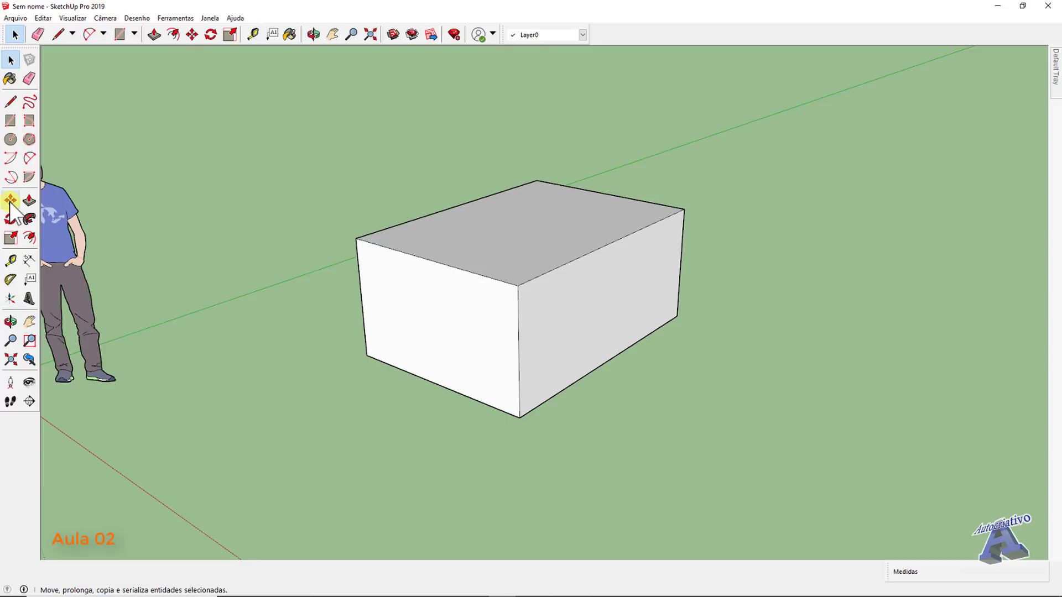
triple_click(561, 309)
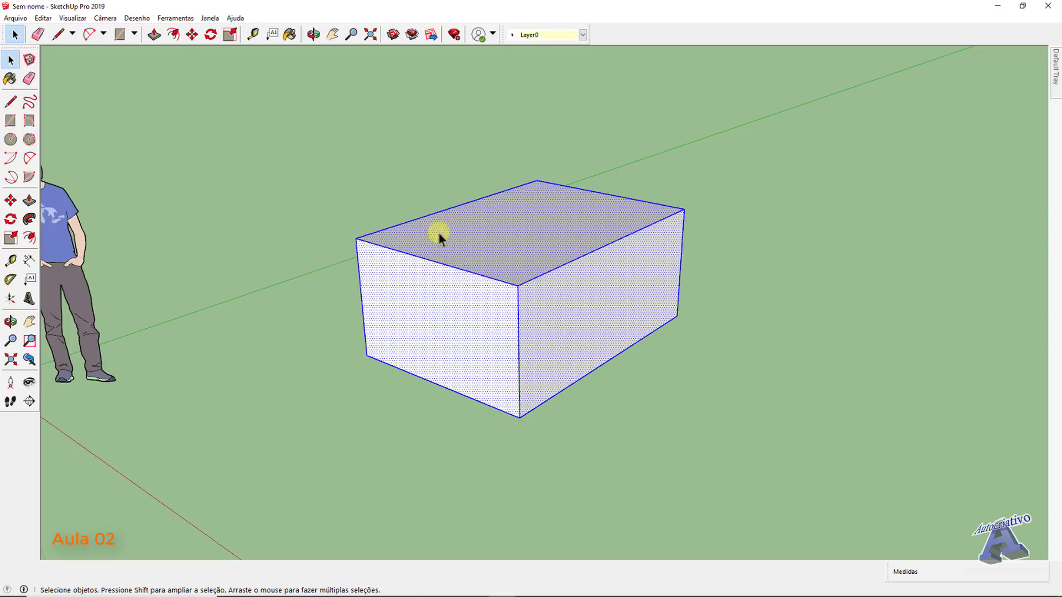
middle_click_drag(630, 284, 559, 367)
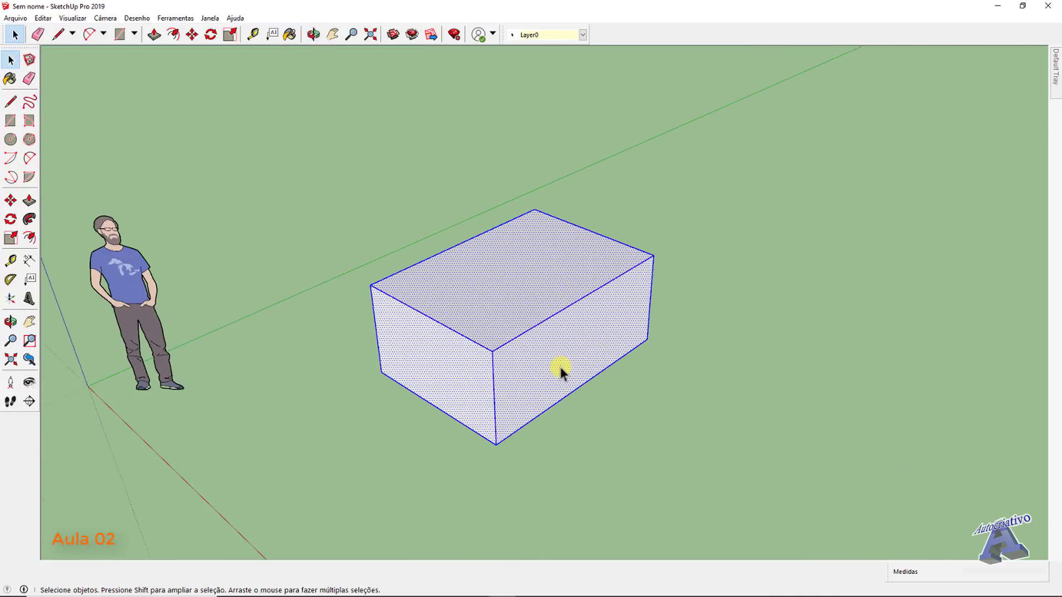
Step: Move the box freely across the ground, away from the human figure, using its nearest bottom corner as the base point
left_click(11, 200)
scroll(393, 322, "up", 2)
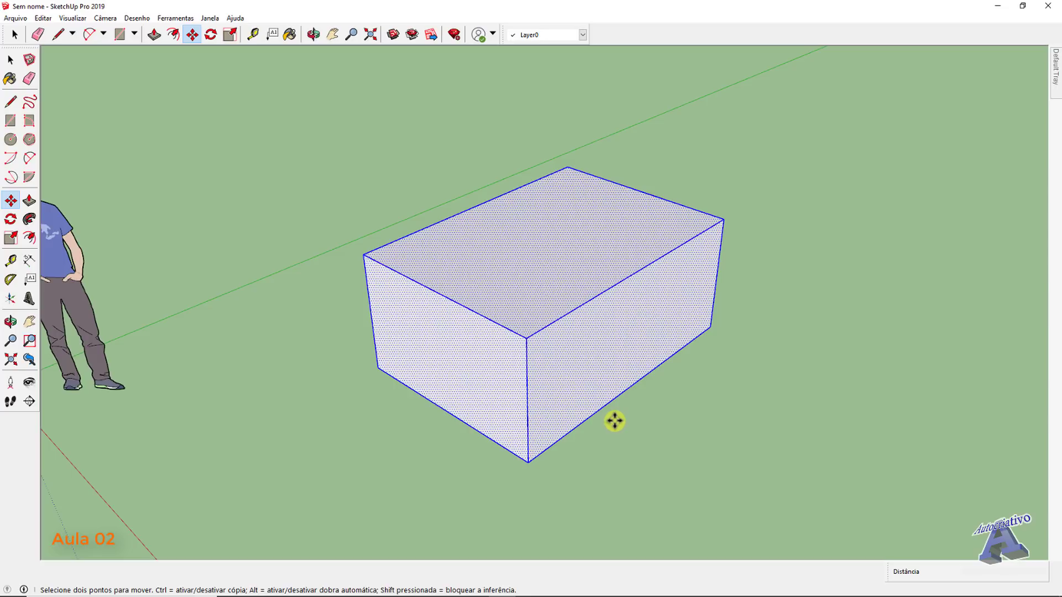
scroll(615, 420, "down", 2)
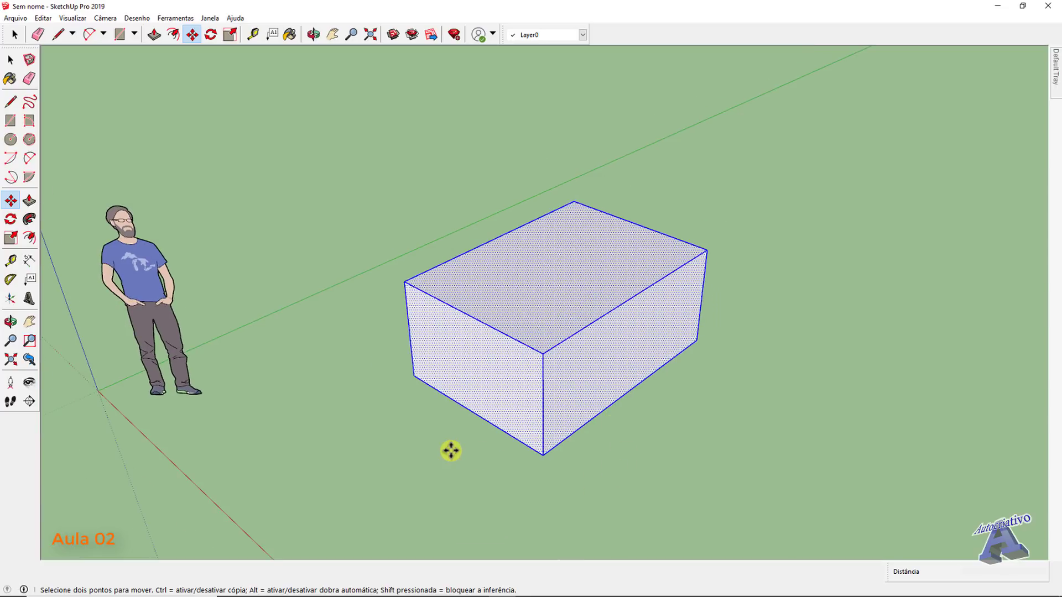
scroll(477, 469, "up", 2)
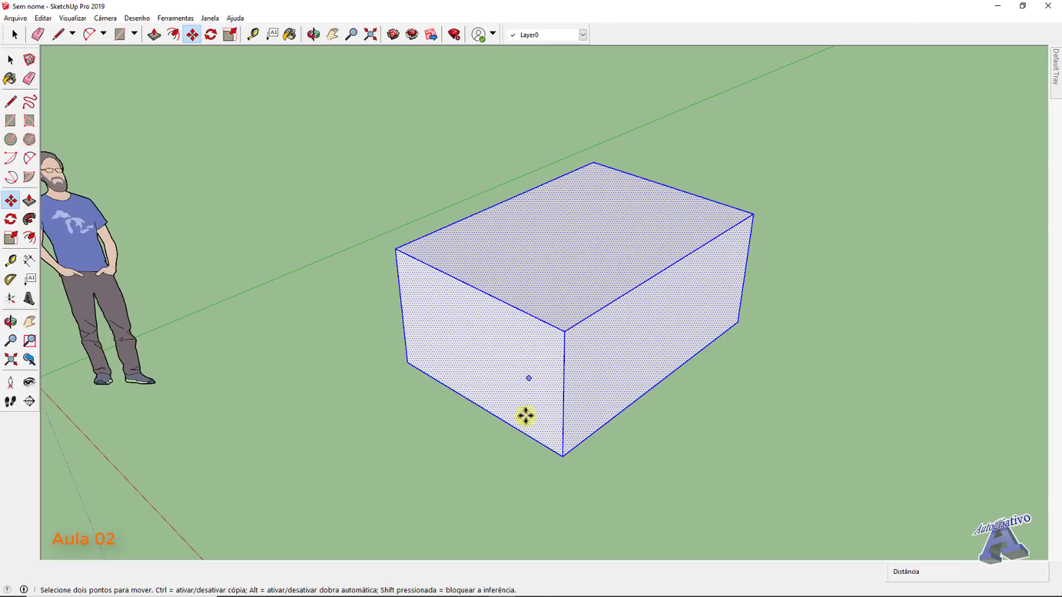
scroll(555, 469, "up", 2)
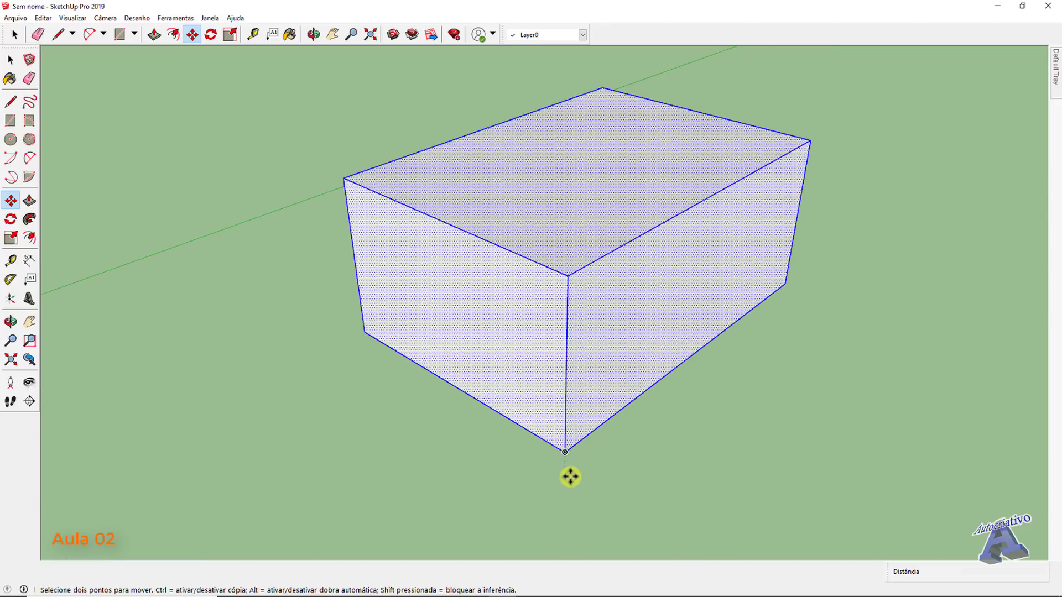
left_click(565, 451)
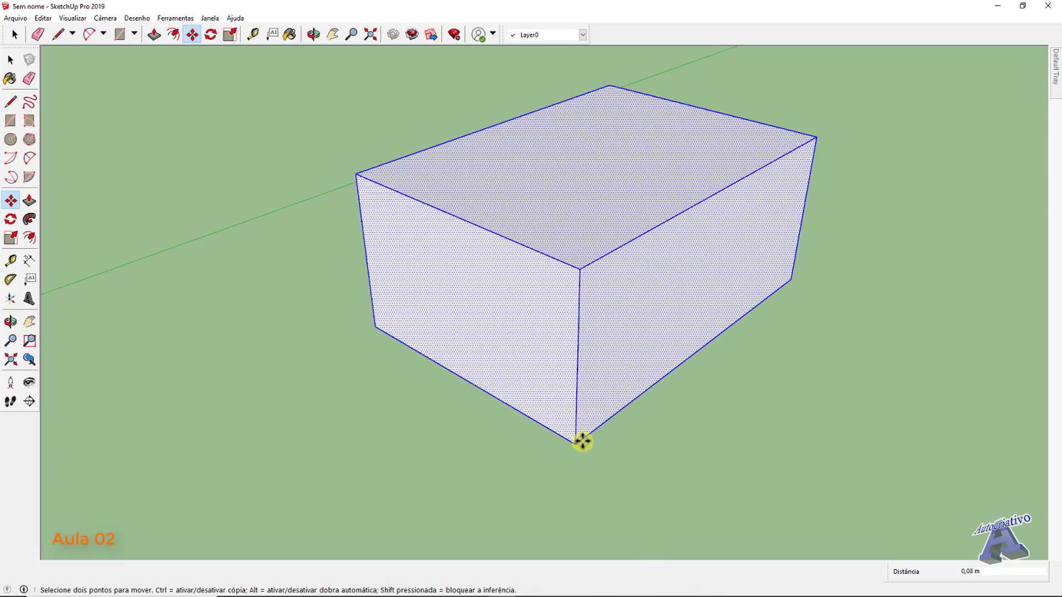
scroll(609, 419, "down", 5)
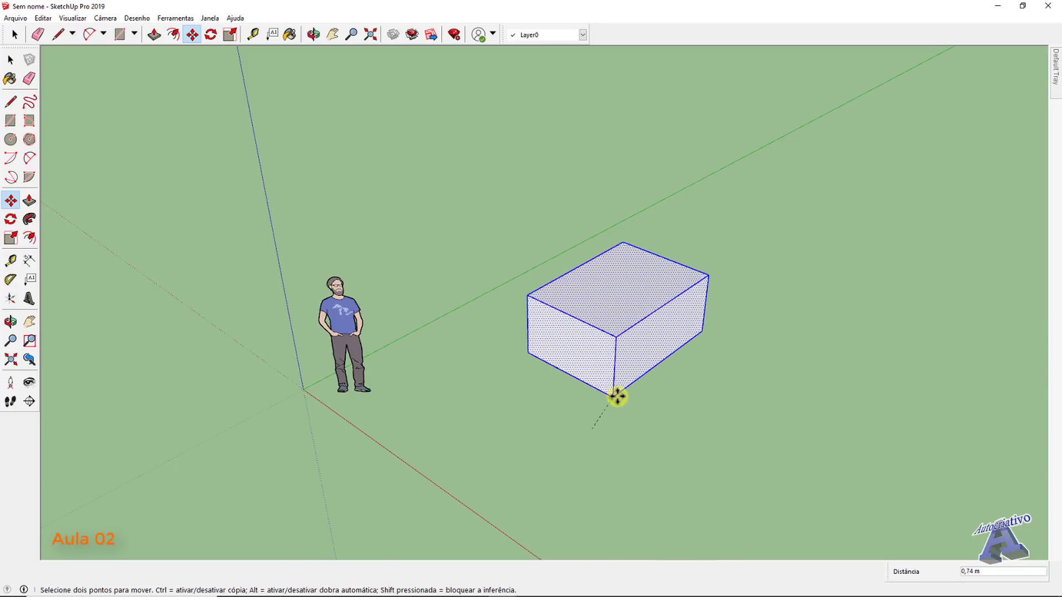
mouse_move(642, 441)
middle_mouse_down()
mouse_move(630, 403)
mouse_move(671, 467)
mouse_move(642, 448)
middle_mouse_up()
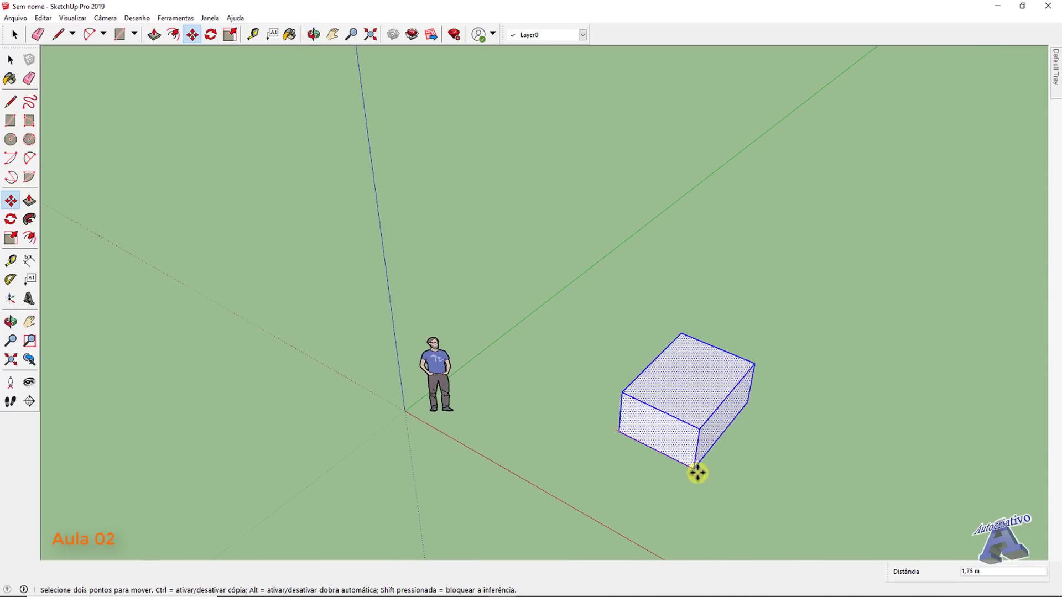
left_click(719, 486)
Step: Copy the box about 2.11 m along the red axis with the Move tool, starting from its nearest bottom corner
middle_click_drag(757, 489, 495, 382)
scroll(473, 376, "up", 2)
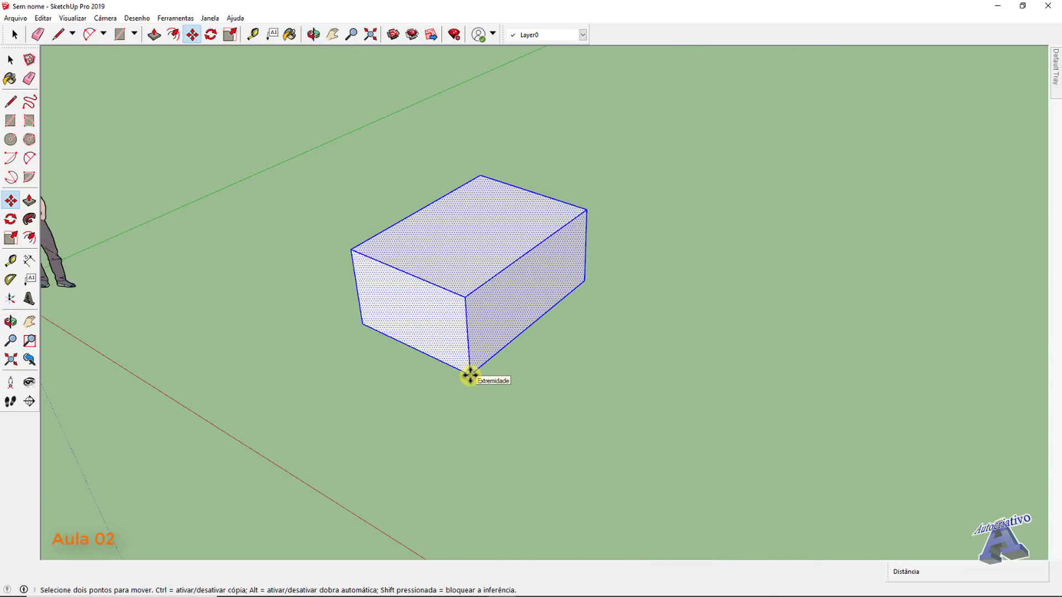
left_click(469, 375)
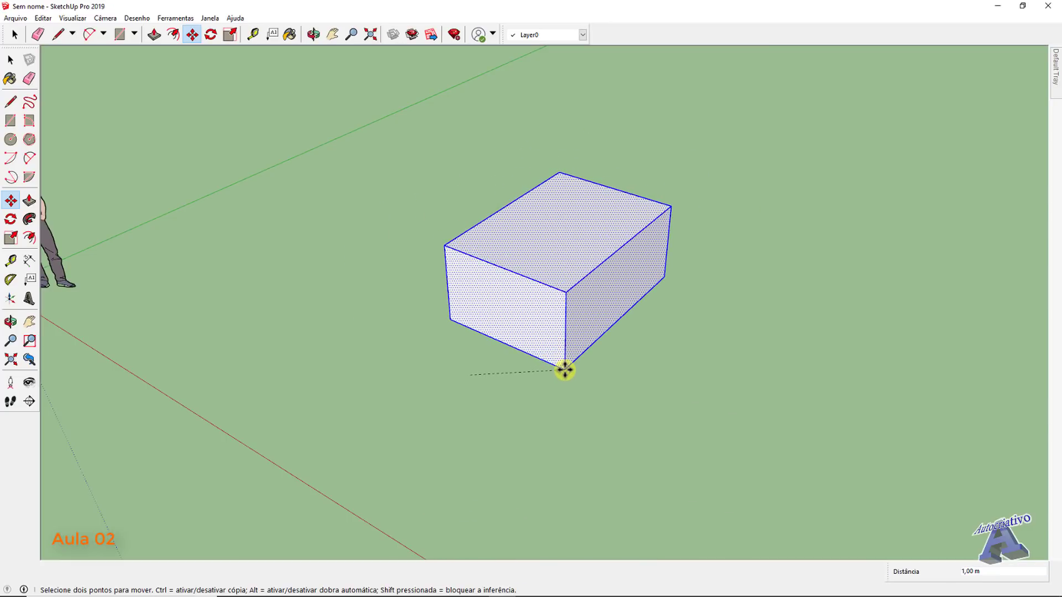
key("ctrl")
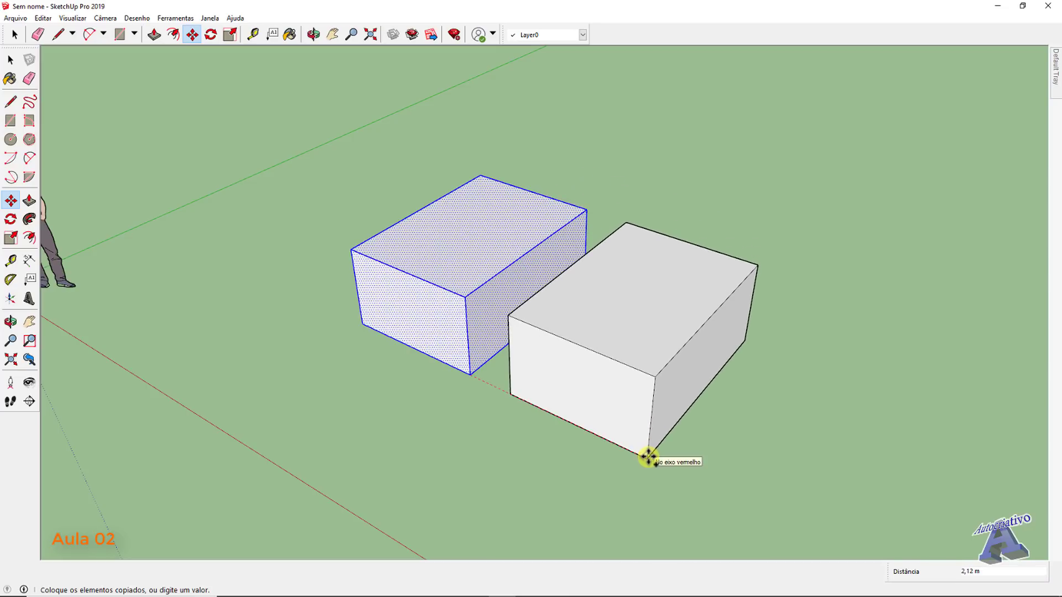
left_click(646, 459)
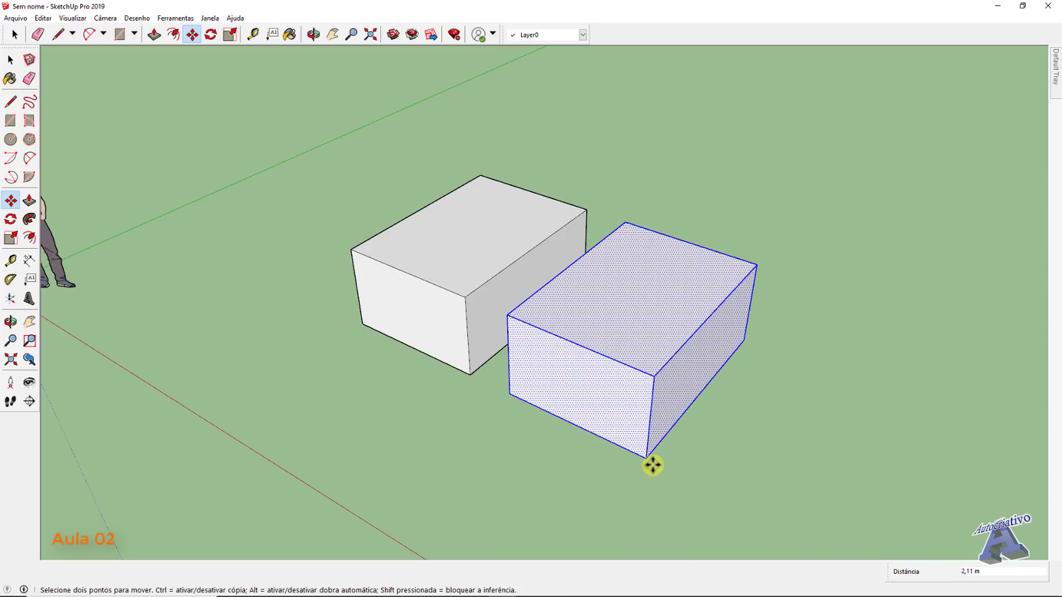
Step: Make three more free copies of the box across the ground with the Move tool, each starting from the latest copy
left_click(646, 459)
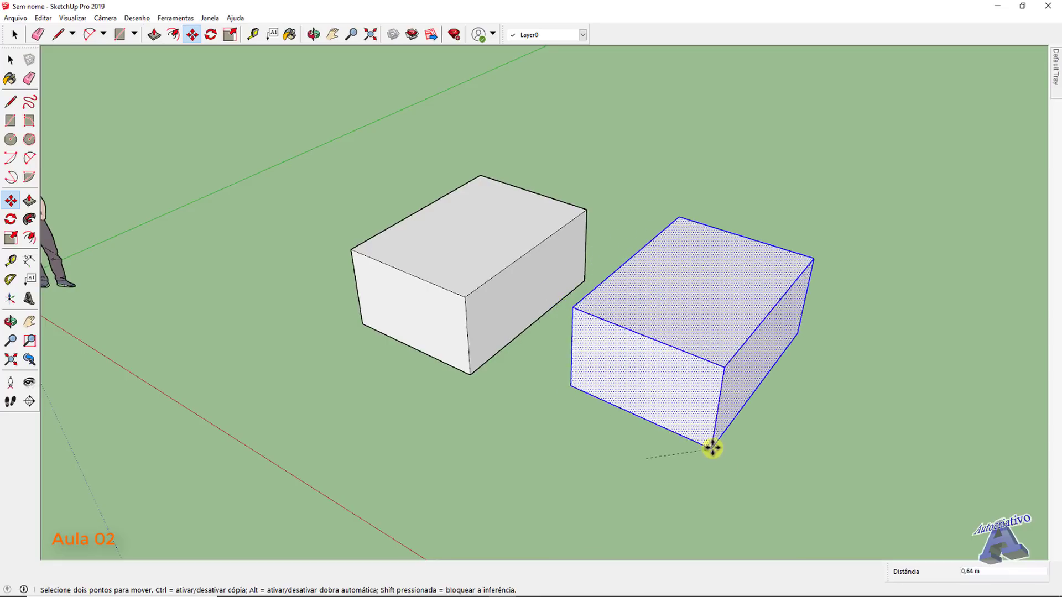
key("ctrl")
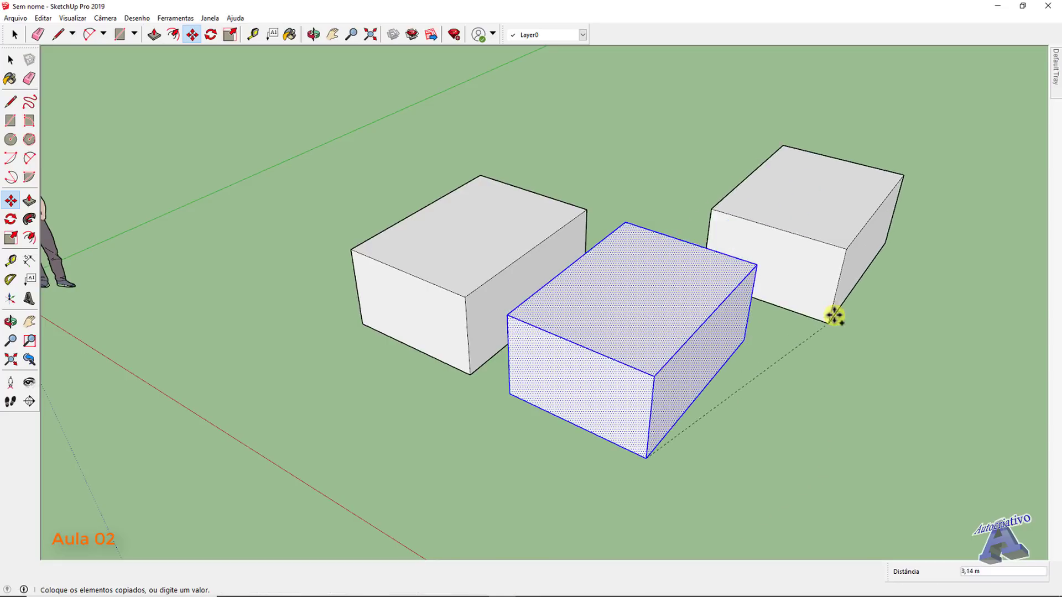
left_click(842, 303)
left_click(842, 300)
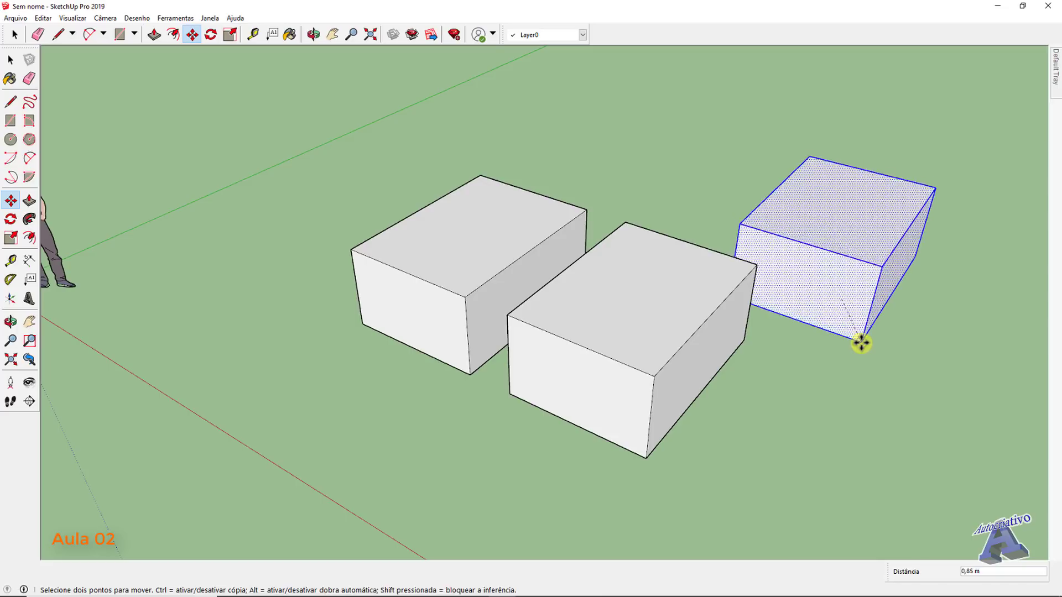
key("ctrl")
left_click(880, 498)
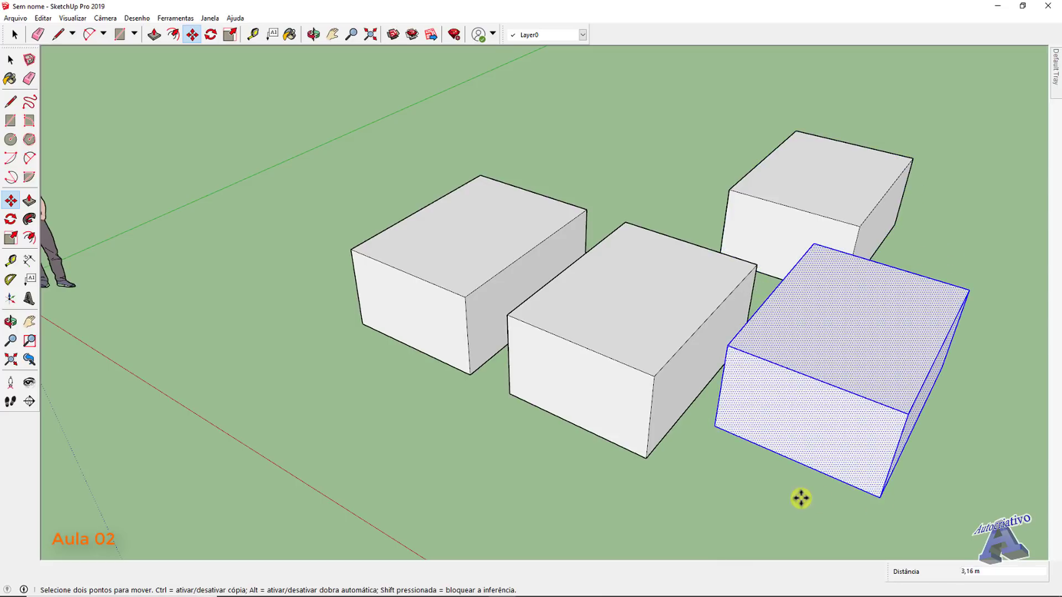
left_click(877, 497)
key("ctrl")
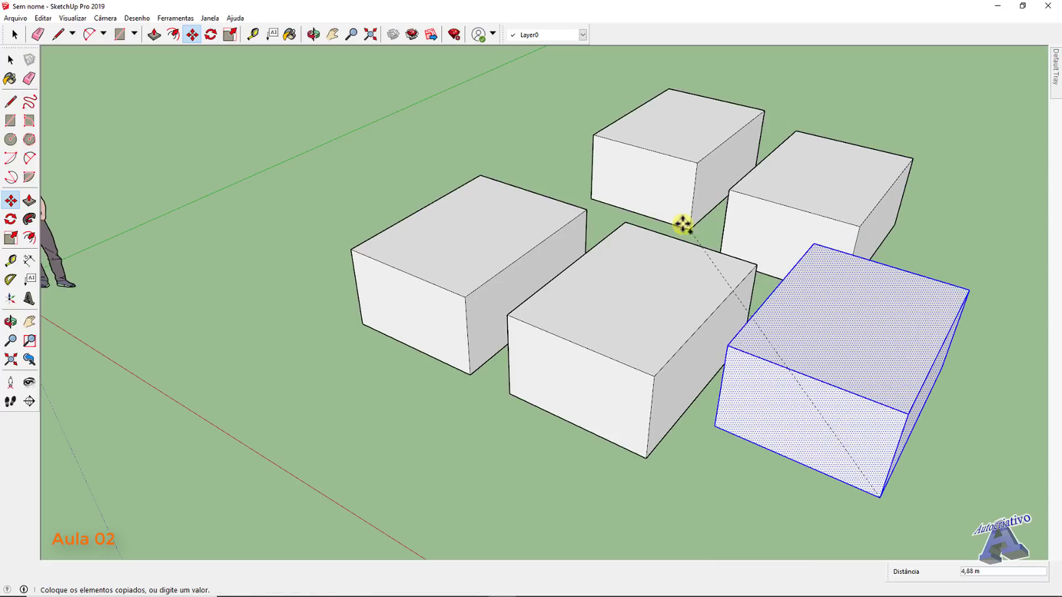
left_click(703, 373)
key("space")
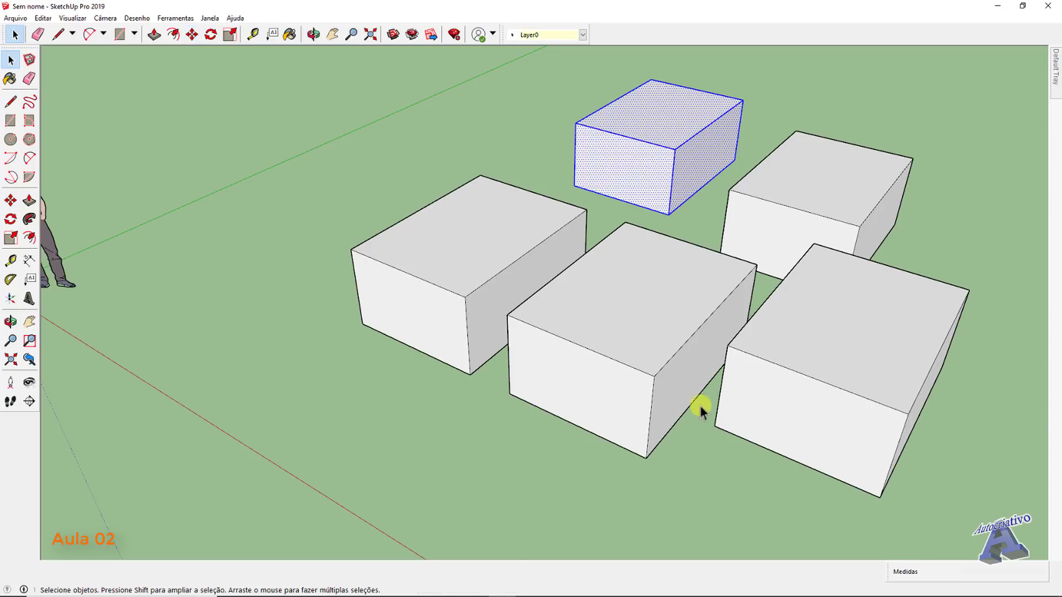
Step: Delete the four copied boxes one by one with all their connected geometry, keeping only the original nearest the human figure
scroll(703, 415, "down", 4)
left_click(709, 455)
middle_click_drag(709, 455, 652, 375)
triple_click(651, 368)
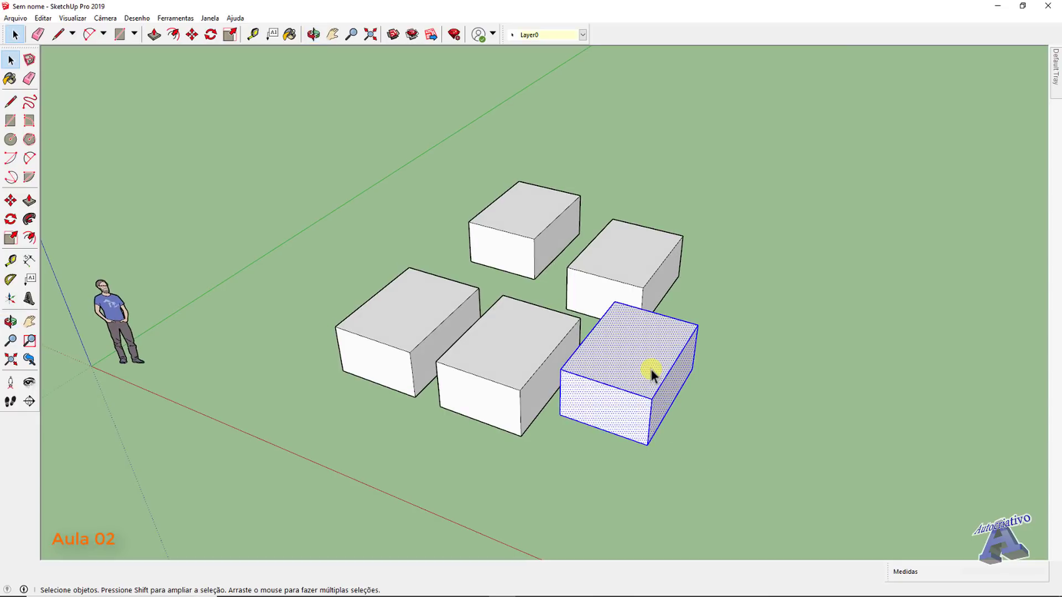
key("Delete")
triple_click(538, 334)
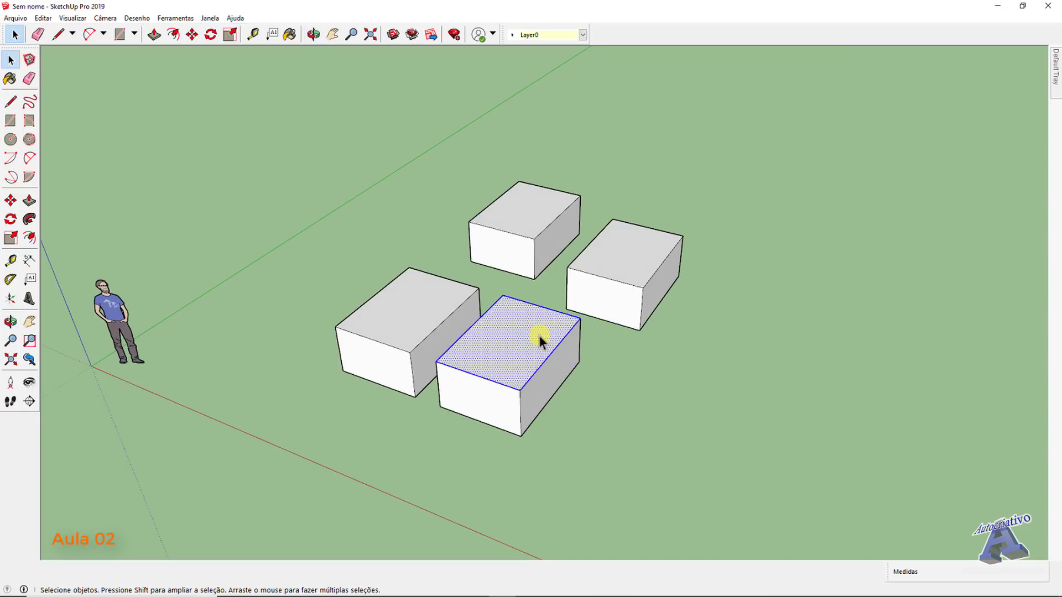
key("Delete")
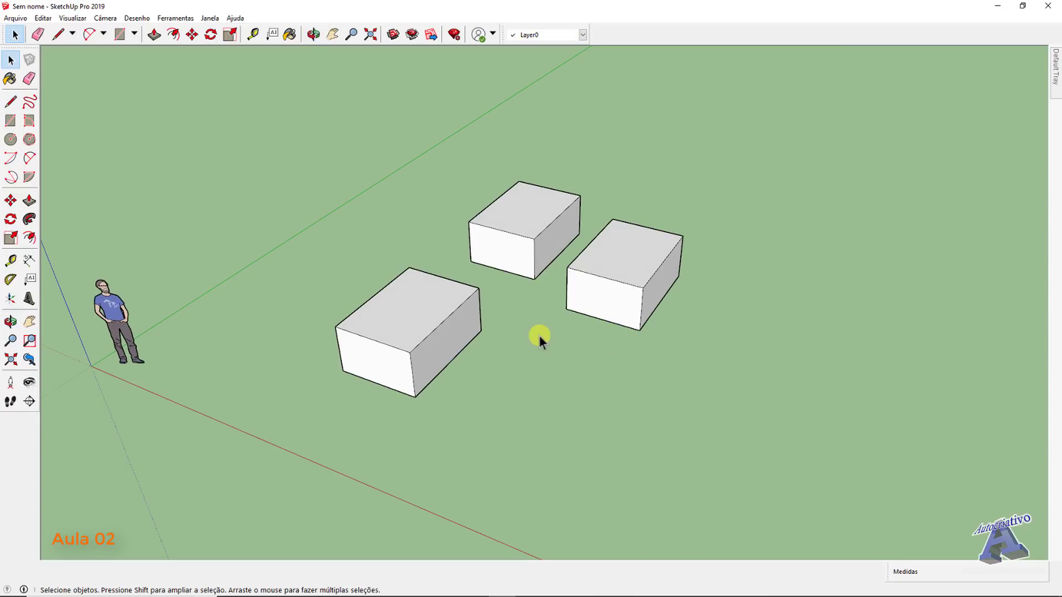
triple_click(625, 261)
key("Delete")
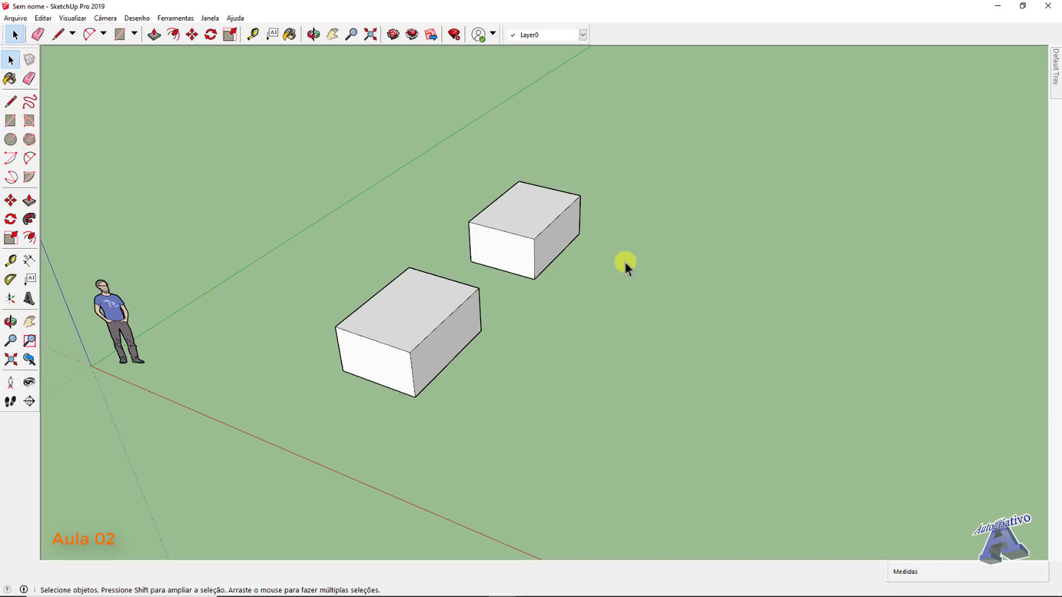
triple_click(544, 249)
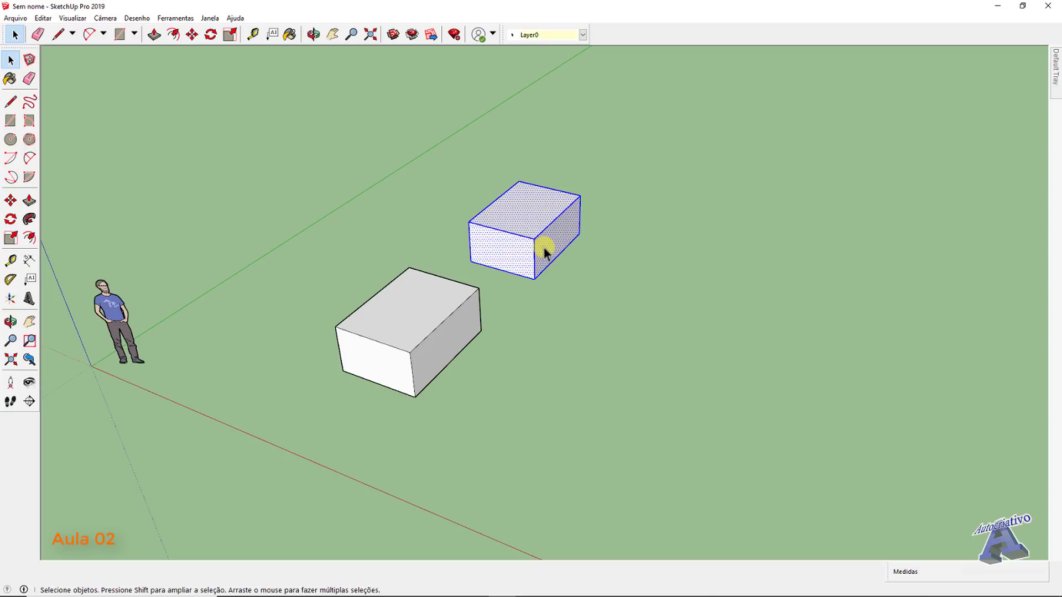
key("Delete")
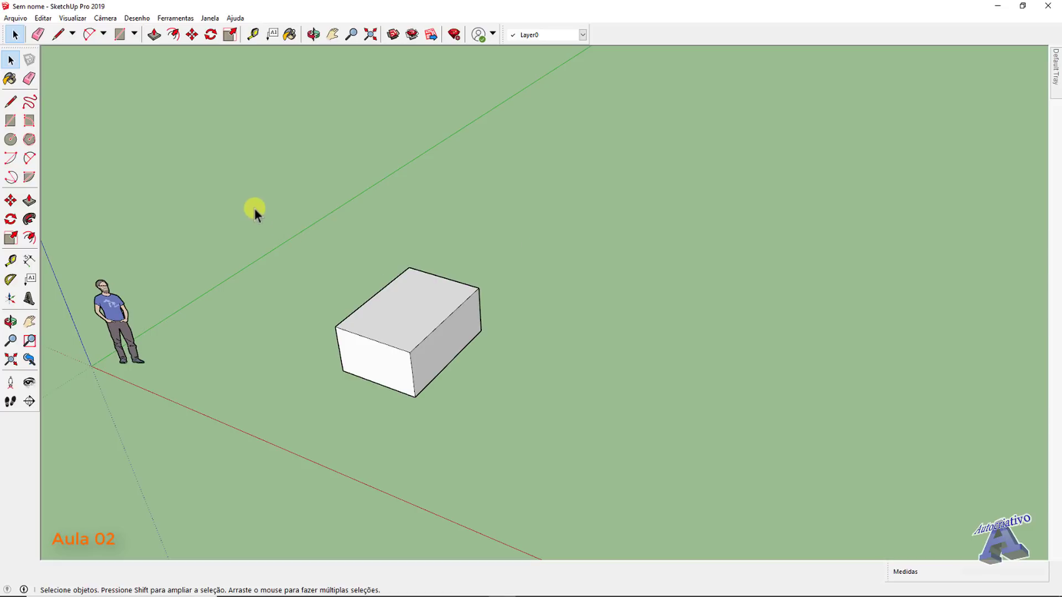
Step: Select the whole remaining box and copy it about 2.98 m along the red axis from its nearest bottom corner
left_click_drag(254, 209, 516, 418)
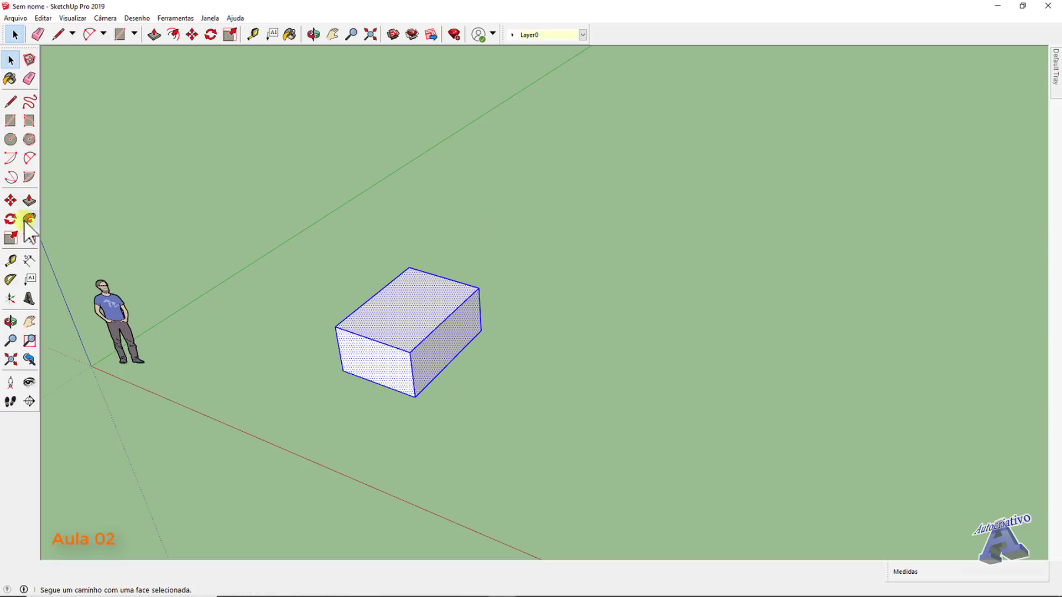
left_click(10, 200)
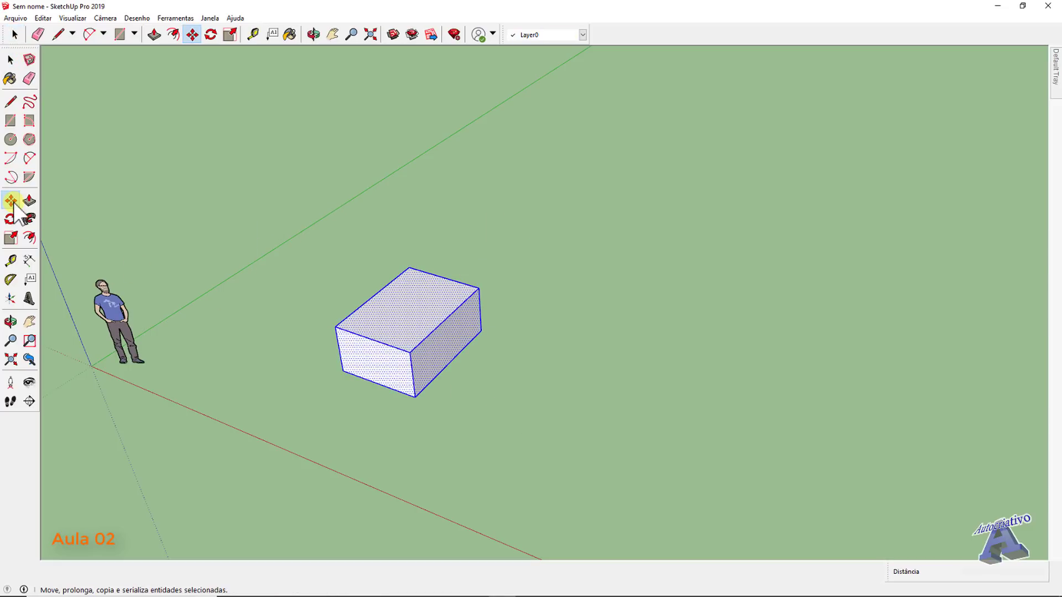
left_click(413, 398)
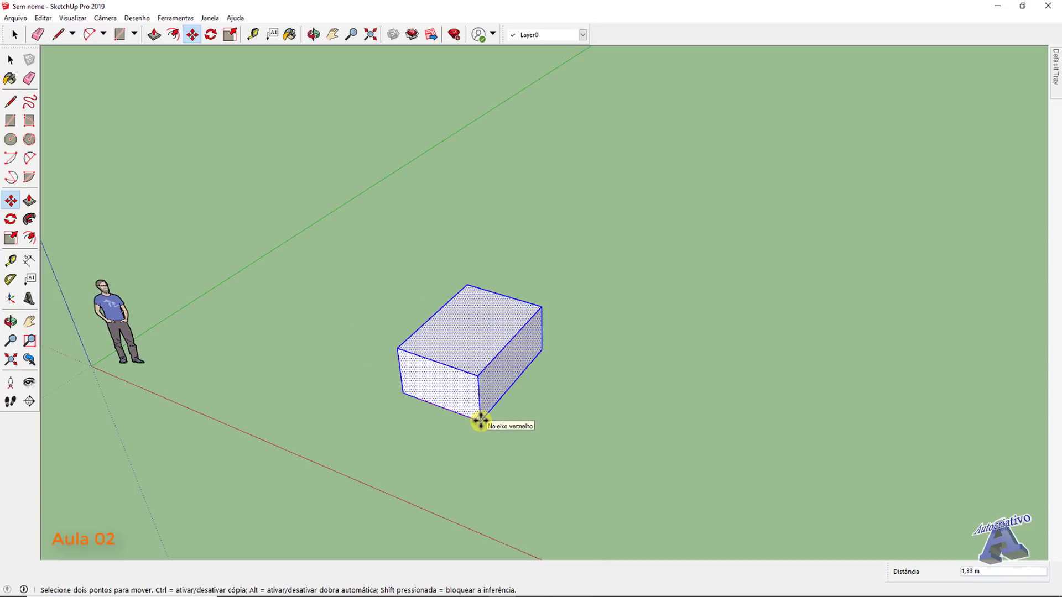
key("ctrl")
left_click(568, 455)
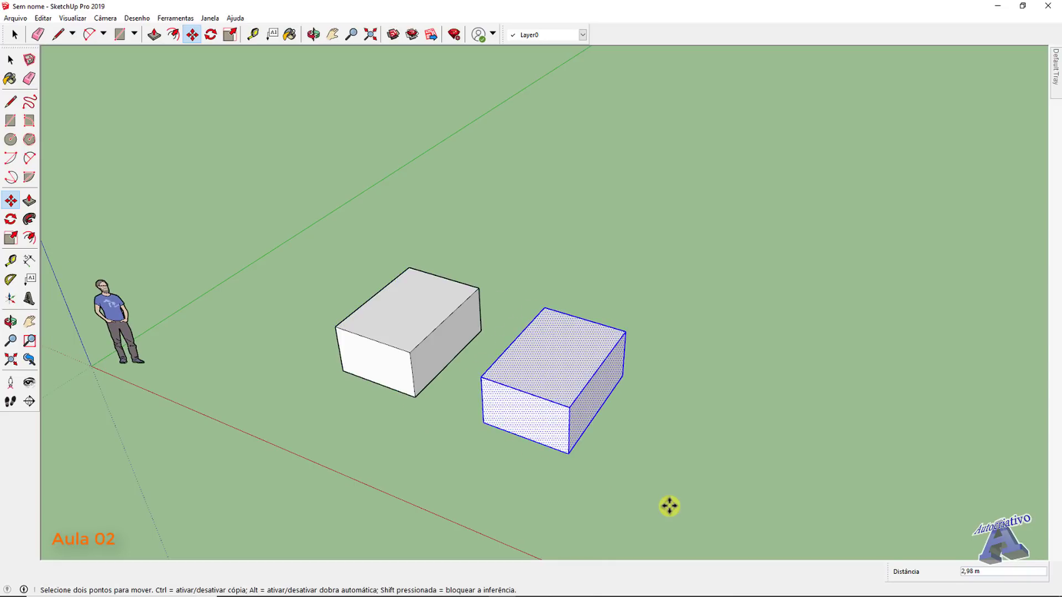
Step: Delete the copied box with all its connected faces and edges
key("space")
left_click(665, 387)
triple_click(573, 381)
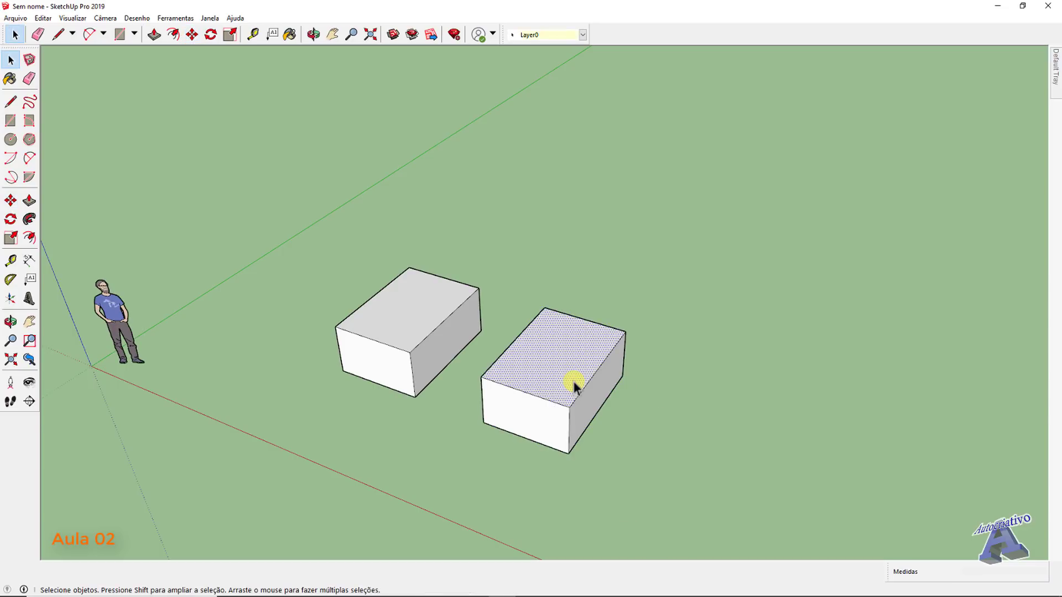
key("Delete")
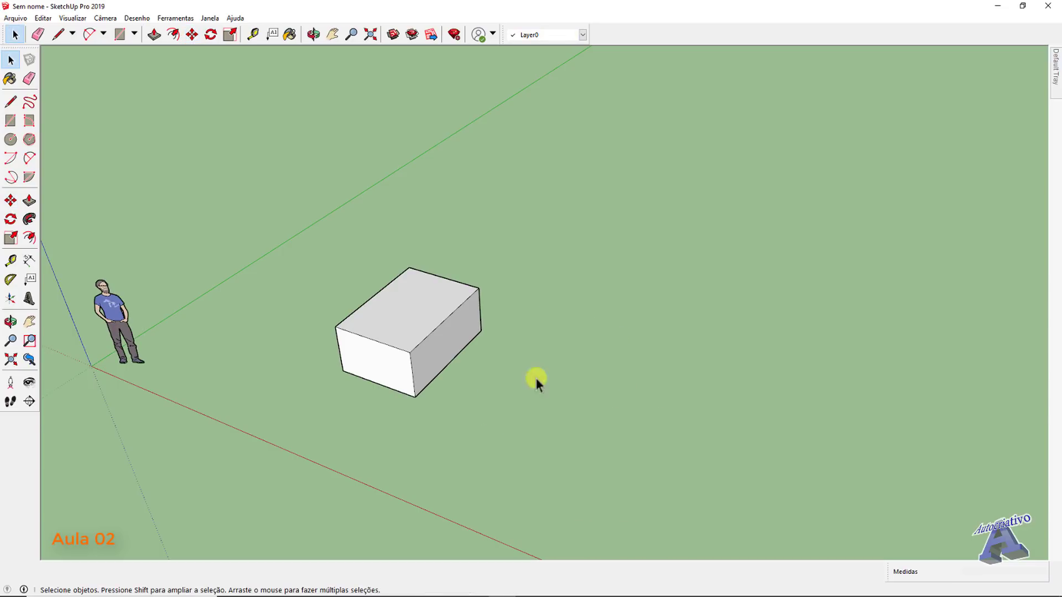
Step: Draw two connected lines on the ground beside the box, parallel to the green and red axes, the second about 0.77 m long
scroll(481, 369, "up", 2)
scroll(481, 368, "up", 2)
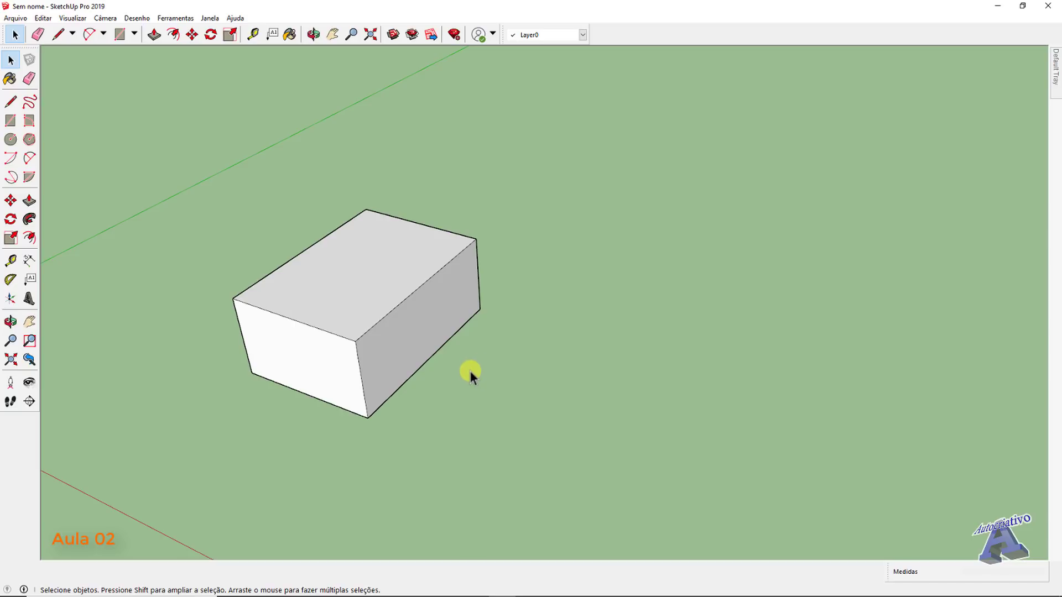
middle_click_drag(469, 370, 561, 355)
scroll(561, 357, "down", 4)
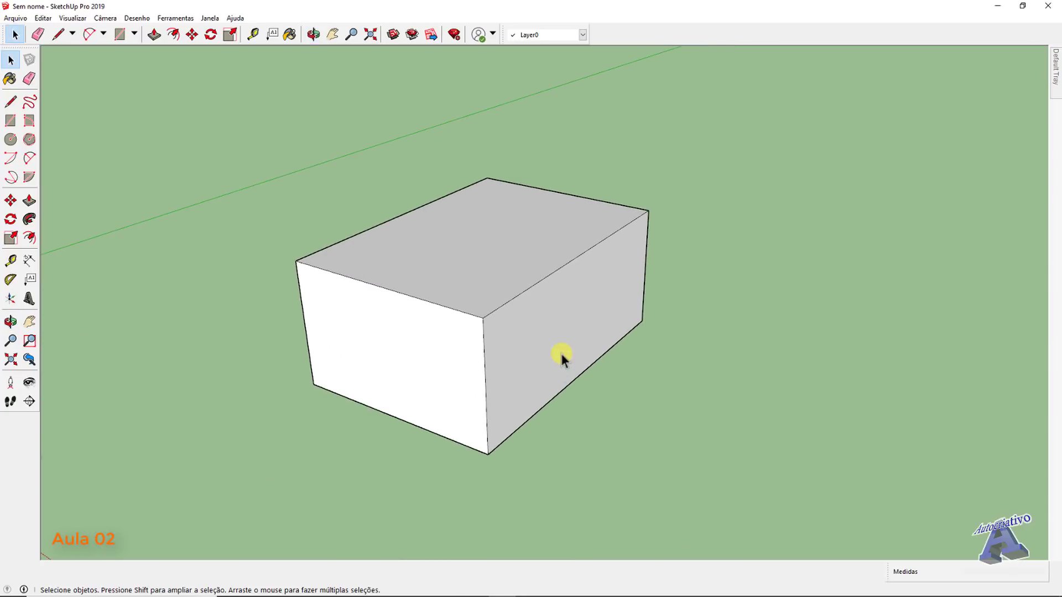
middle_click_drag(652, 400, 676, 426)
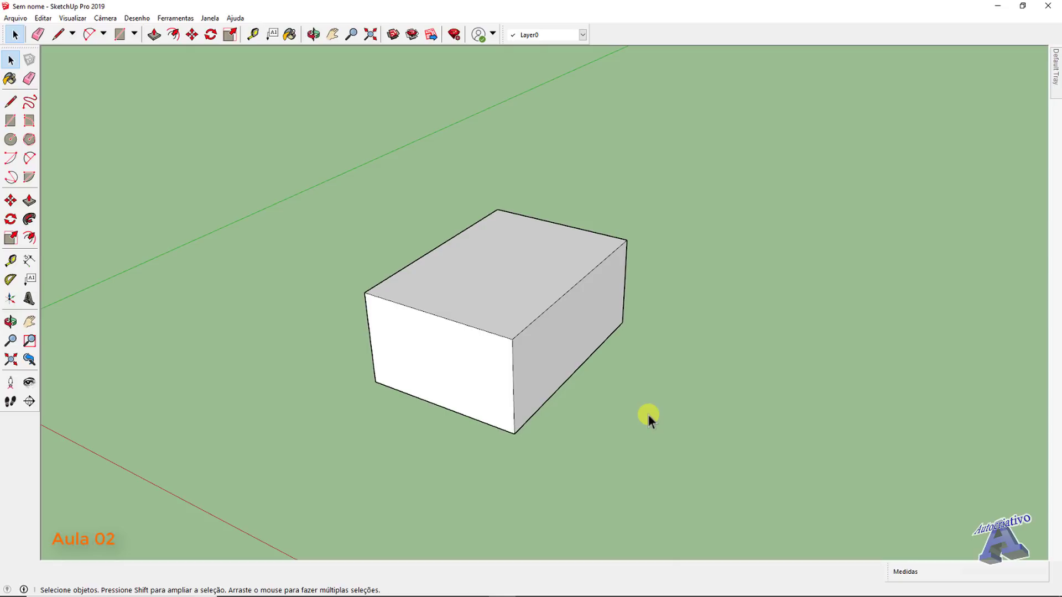
key("l")
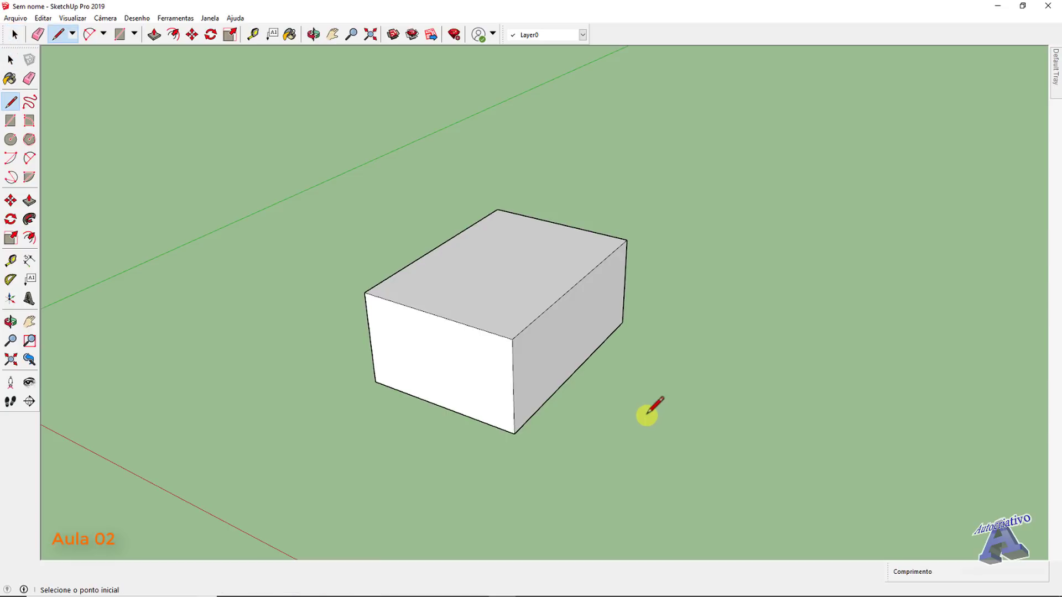
left_click(605, 445)
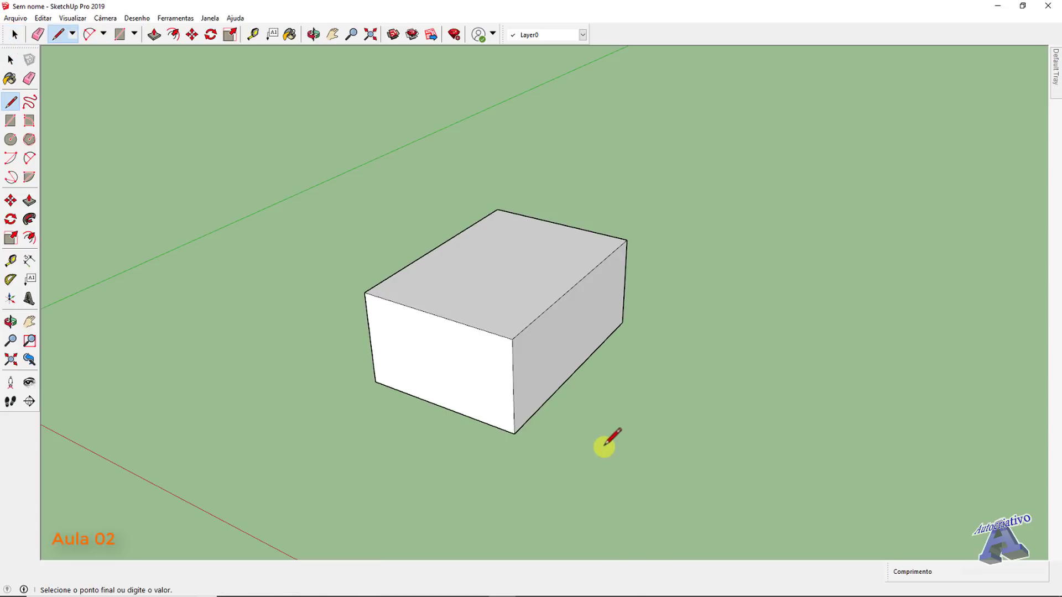
left_click(657, 381)
left_click(733, 404)
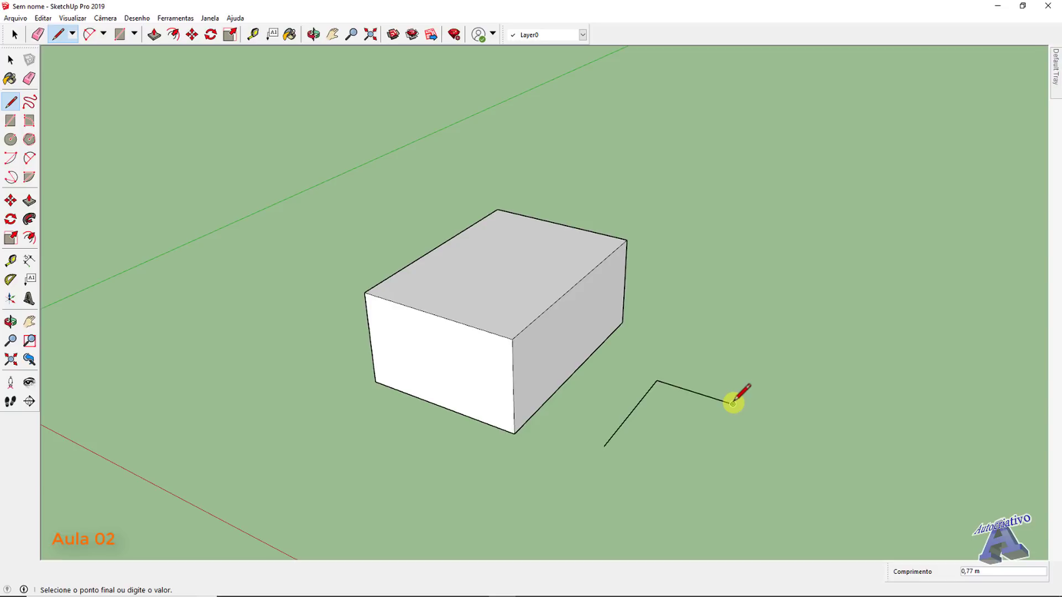
key("space")
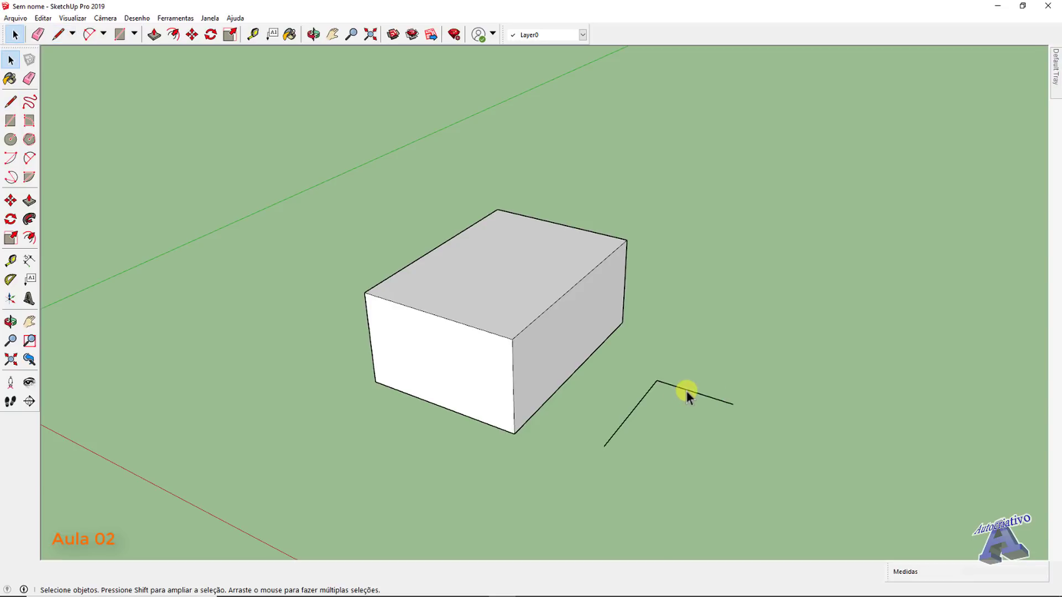
left_click(649, 395)
Step: Close the open outline with two more lines, from its free near end around to the other free end, forming a rectangular face
key("l")
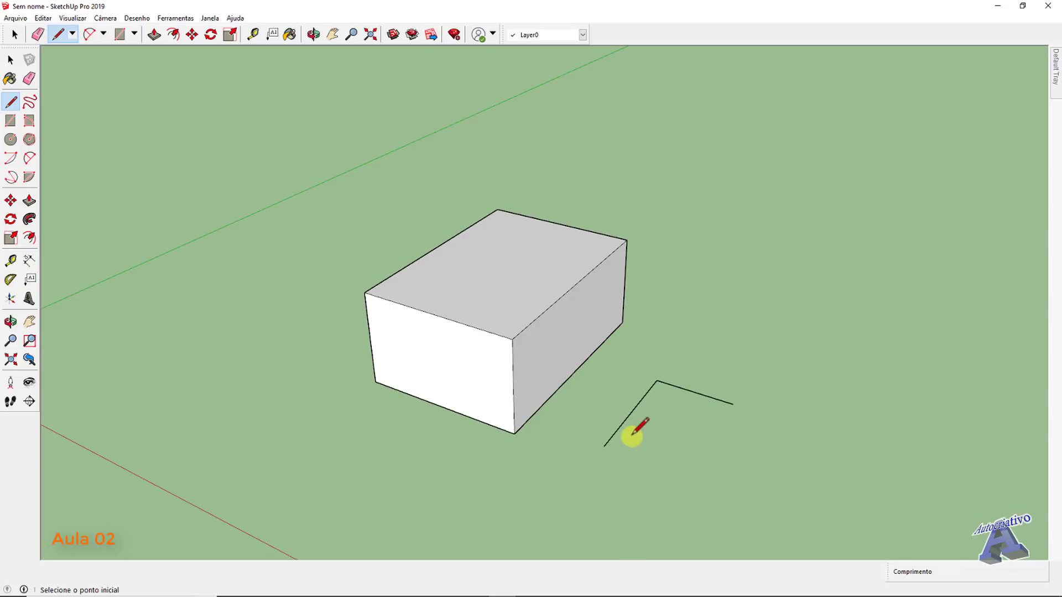
left_click(604, 447)
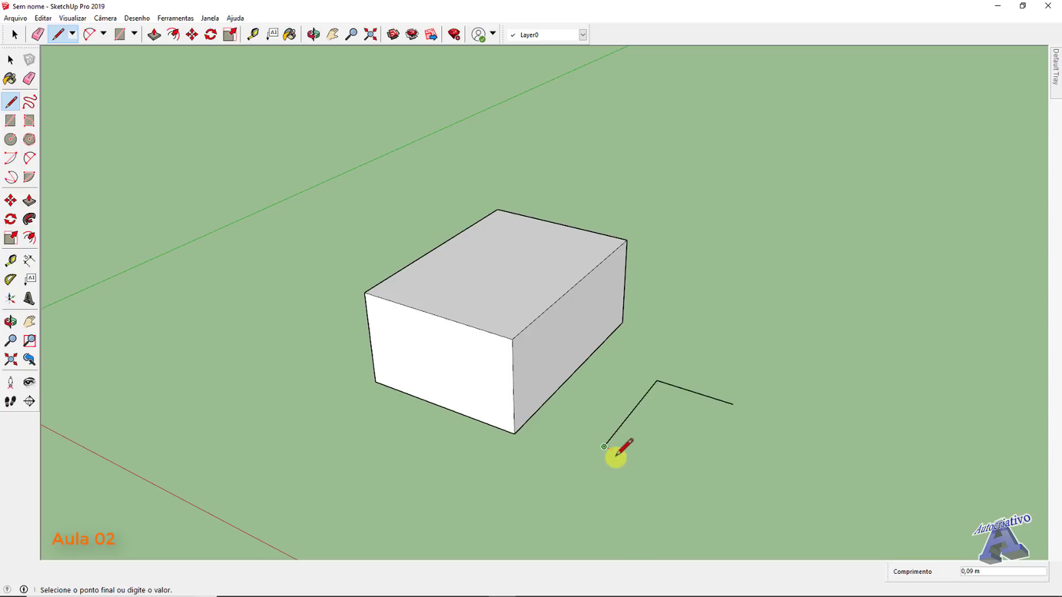
left_click(687, 477)
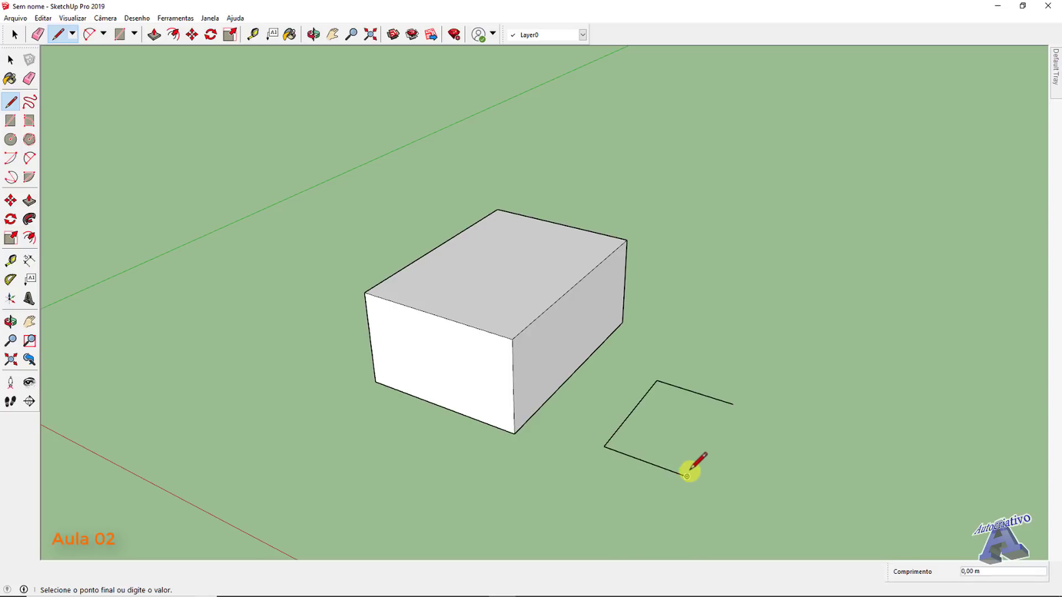
left_click(734, 405)
key("space")
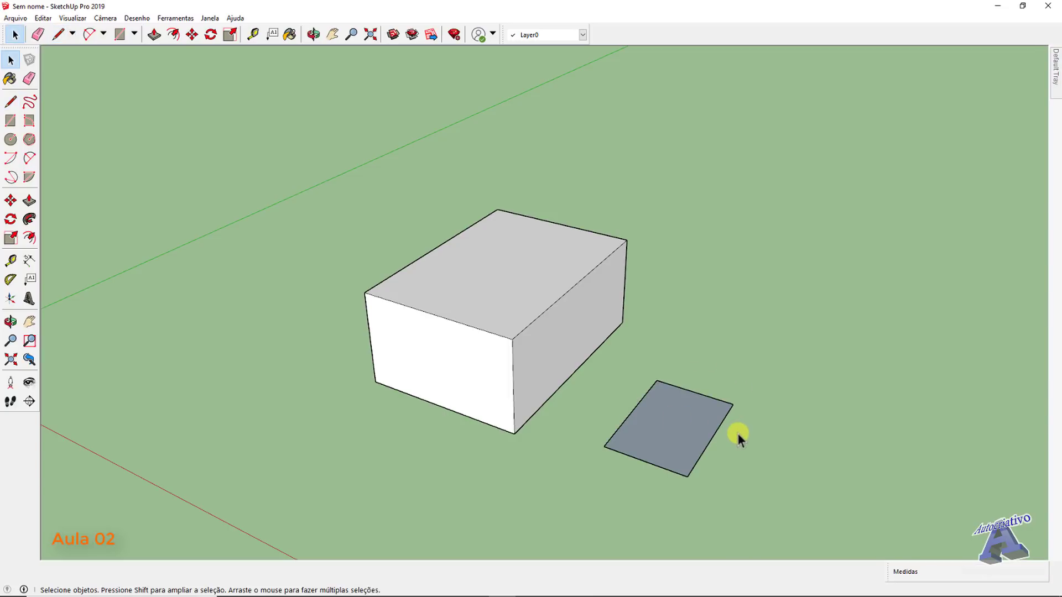
Step: Delete only the face of the small rectangle, keeping its four edges
middle_click_drag(739, 433, 601, 373)
scroll(615, 398, "up", 3)
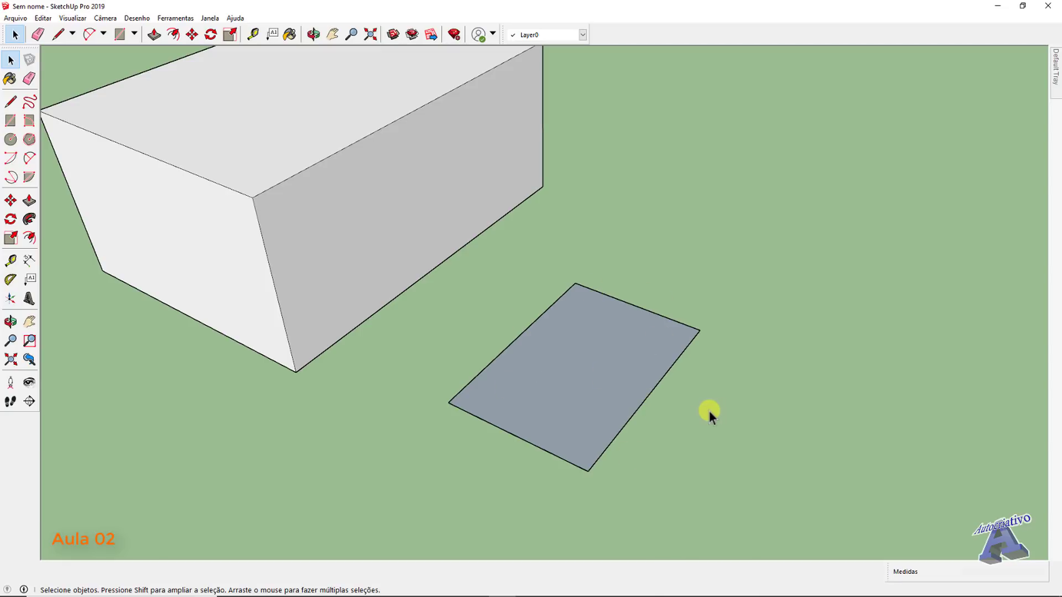
left_click(578, 354)
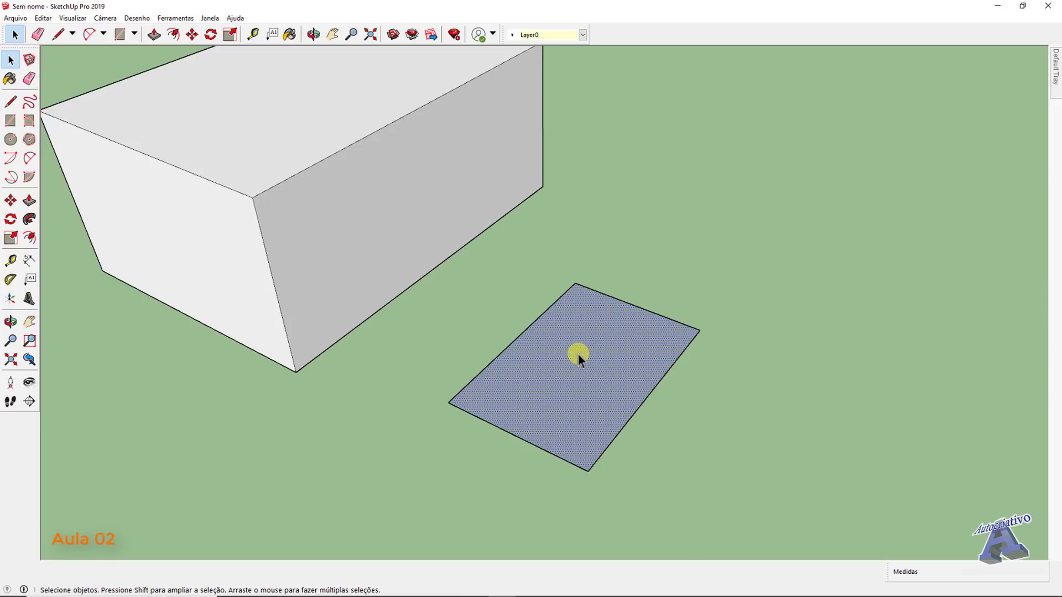
key("Delete")
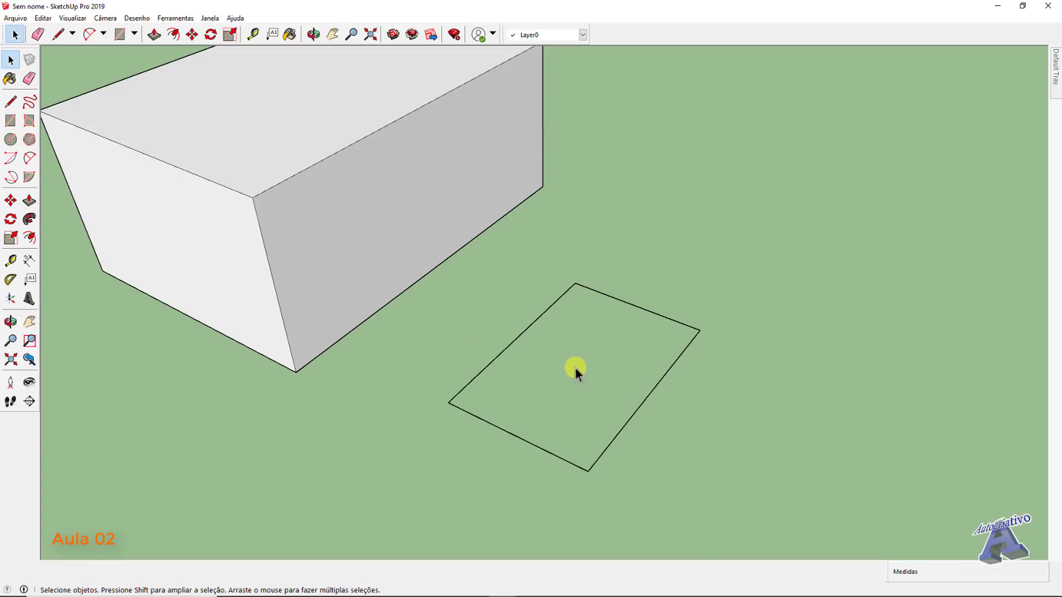
Step: Draw a diagonal line between two opposite corners of the empty rectangle to fill it with two triangular faces
key("l")
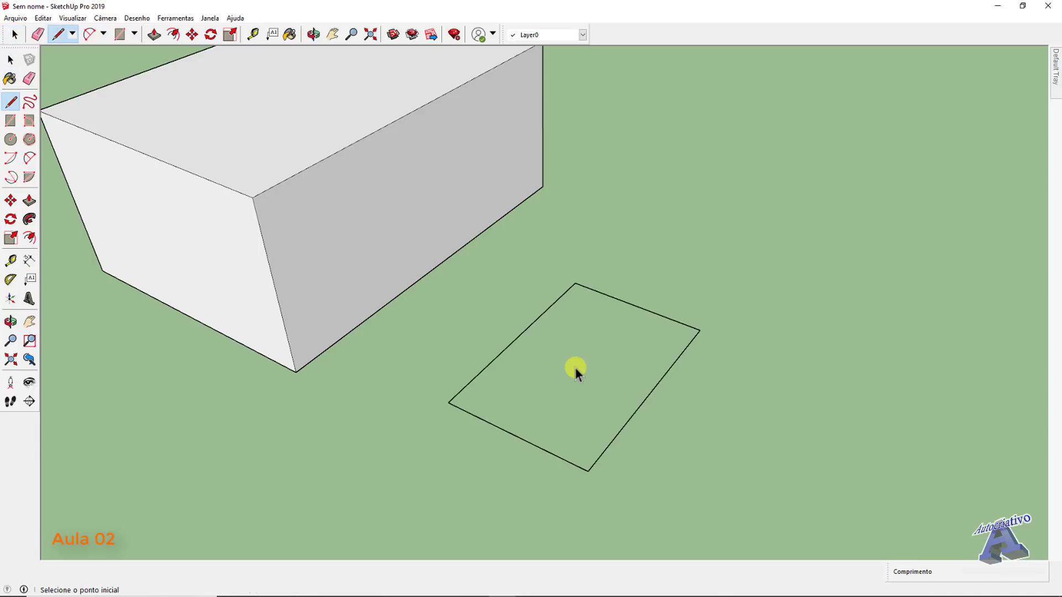
left_click(448, 403)
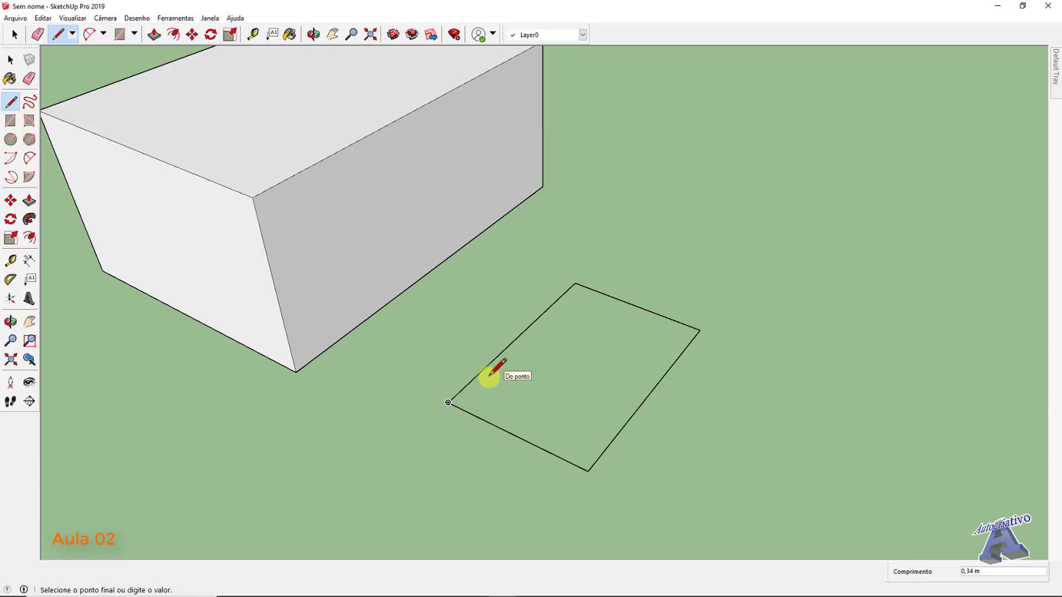
left_click(700, 330)
key("space")
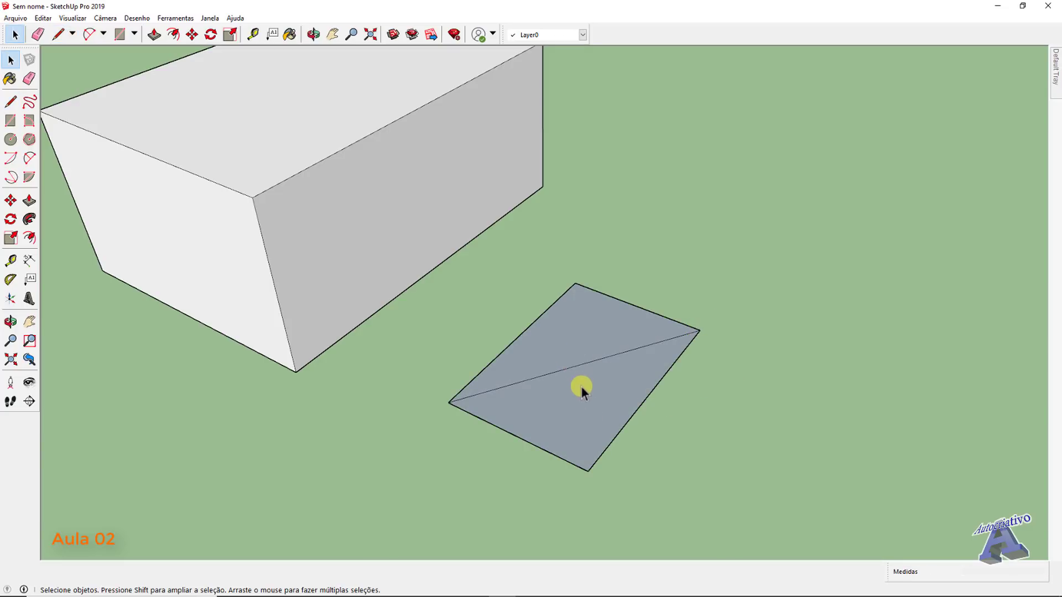
Step: Delete the diagonal line from the small rectangle to merge its two triangular faces into one
left_click(572, 351)
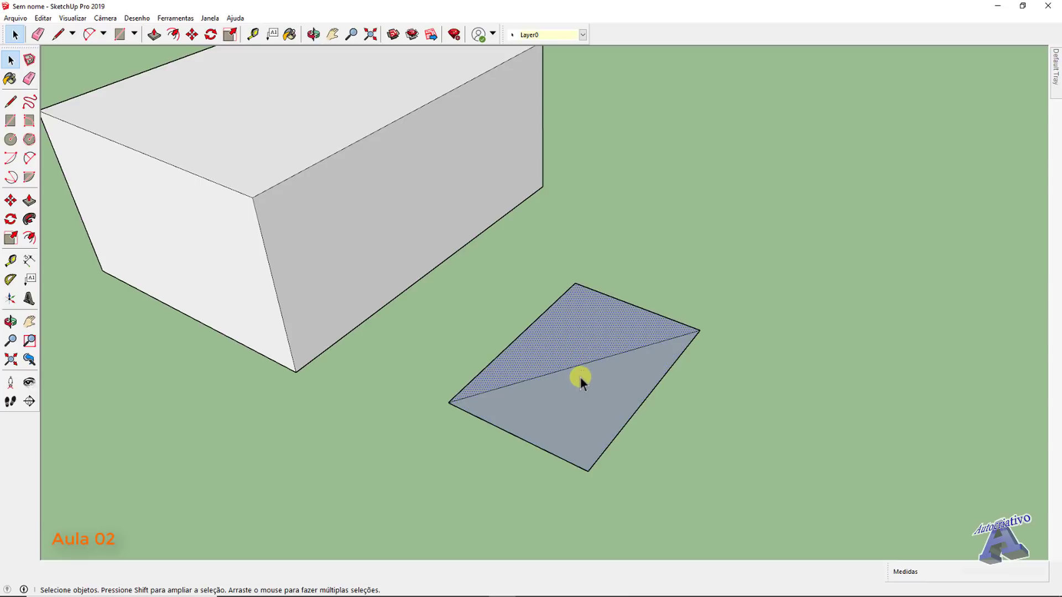
left_click(693, 419)
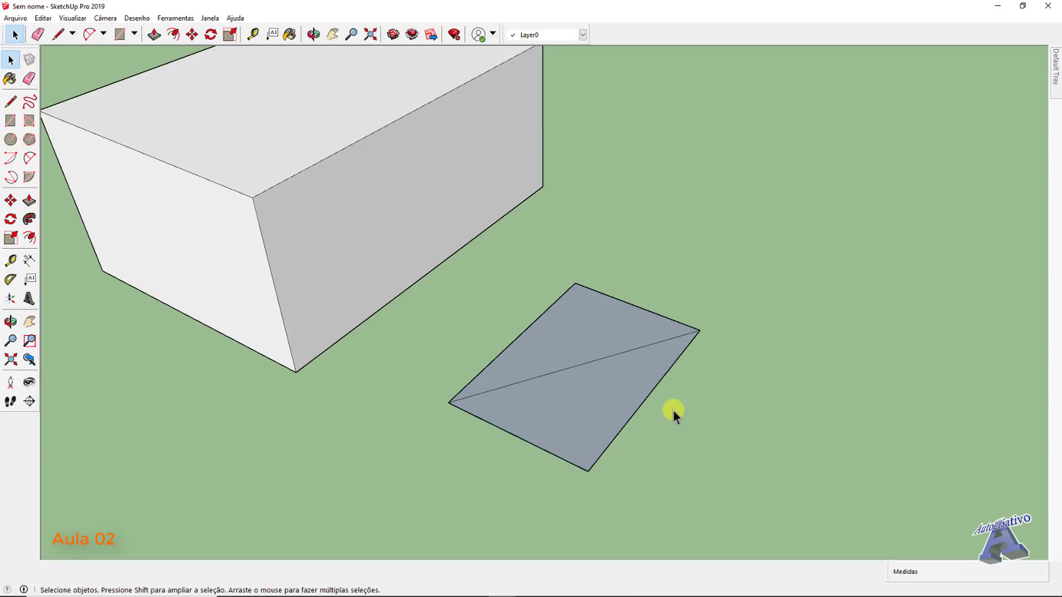
left_click(592, 363)
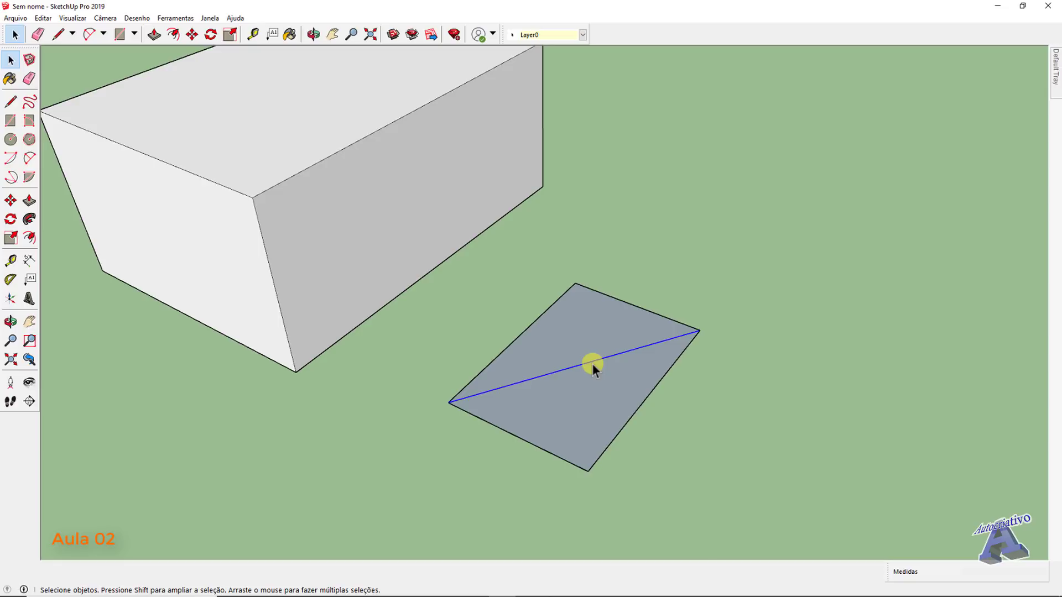
key("Delete")
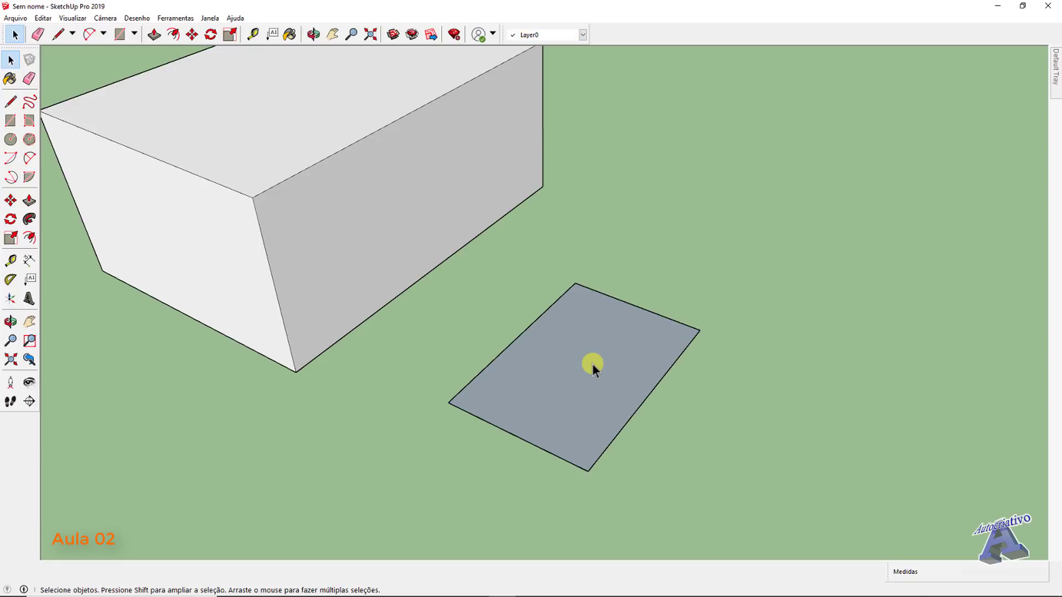
Step: Delete the small rectangle beside the box
middle_click_drag(524, 348, 553, 309)
left_click(550, 357)
key("Delete")
Step: Select the box's long side face and then its bounding edges one by one to examine the closed outline
left_click(548, 280)
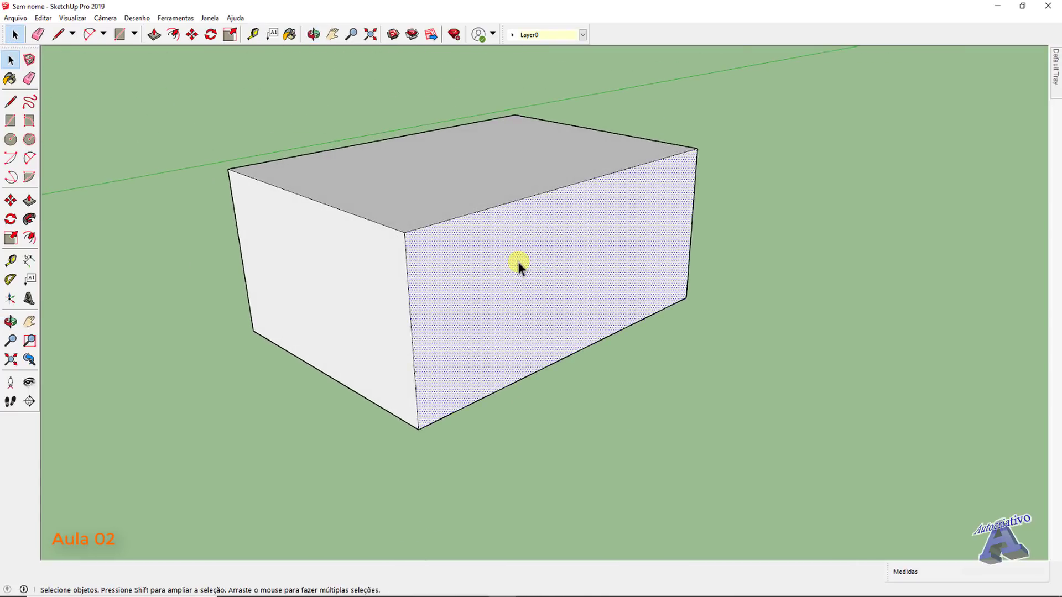
left_click(449, 222)
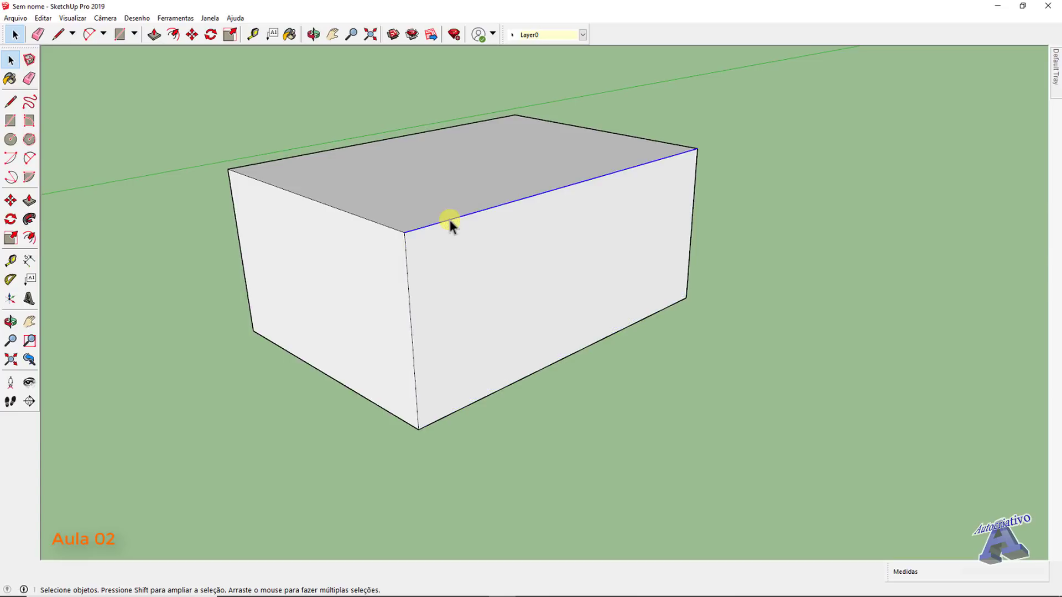
left_click(406, 267)
left_click(557, 362)
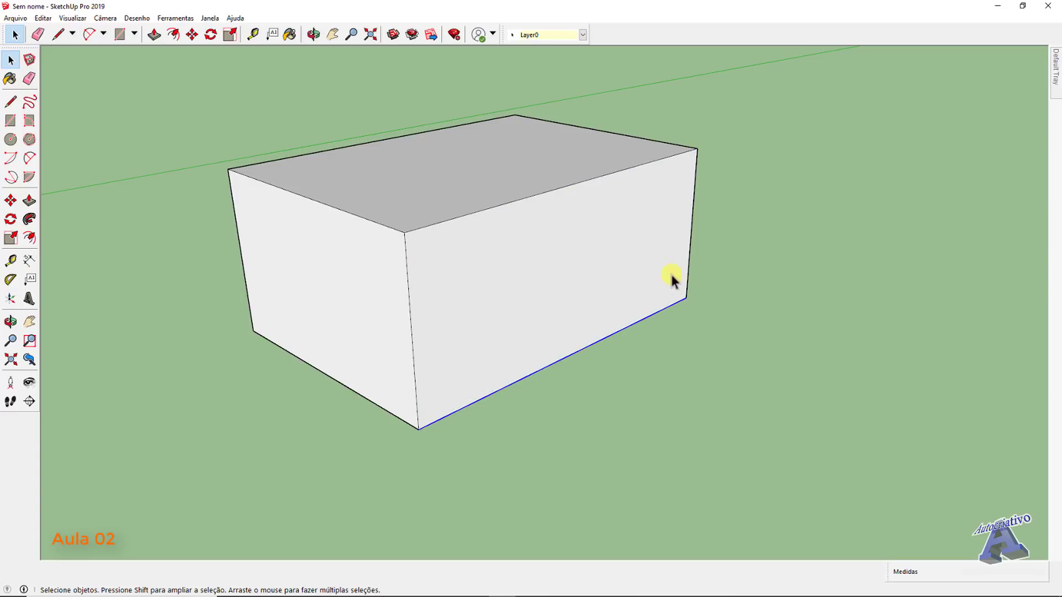
left_click(690, 252)
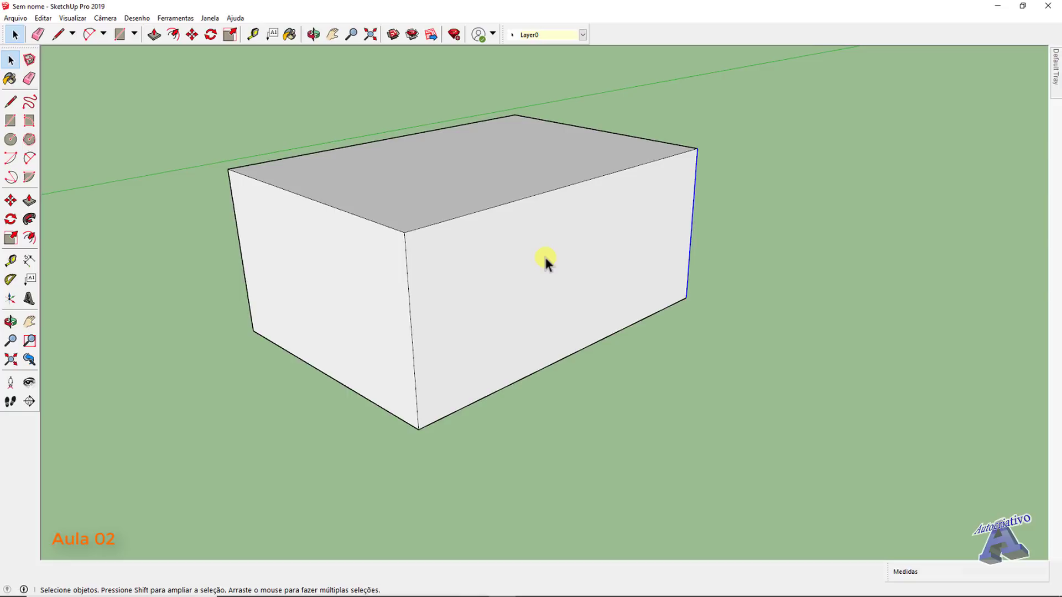
Step: Draw a diagonal line across the box's long side face, from its near lower corner to its far upper corner
key("l")
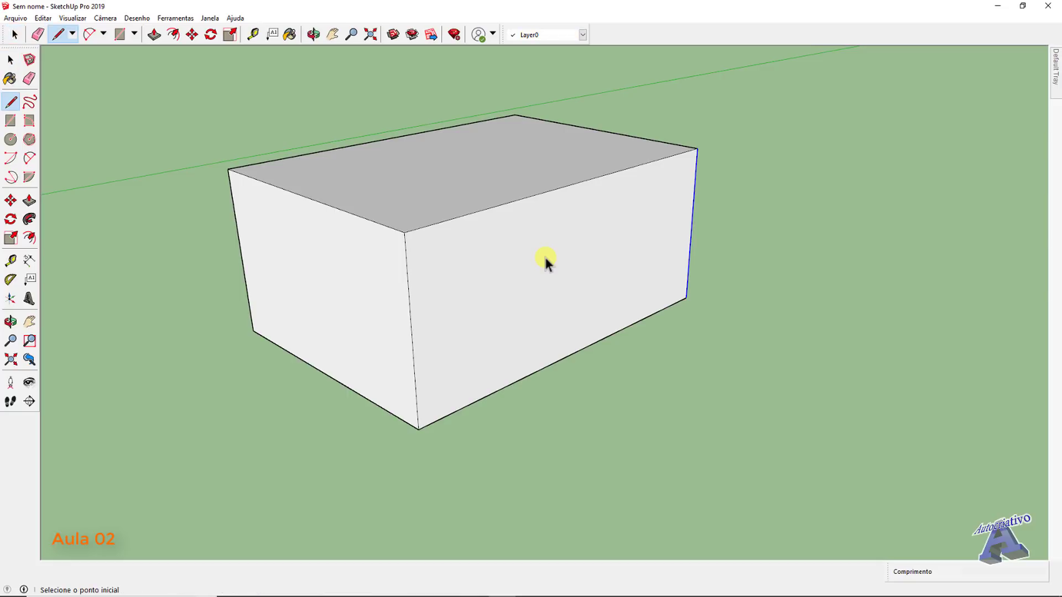
left_click(418, 429)
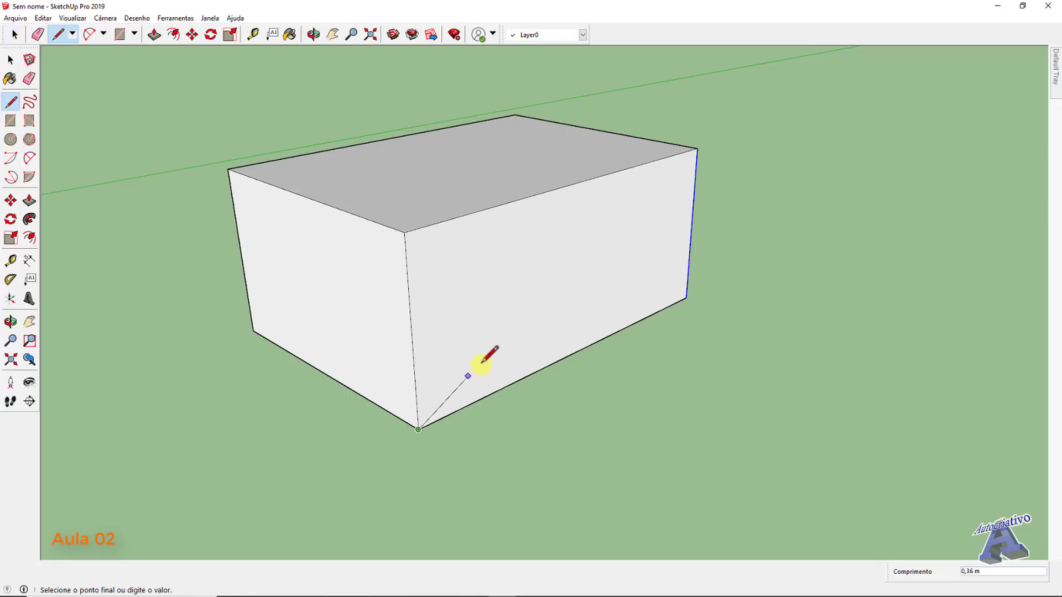
left_click(696, 148)
key("space")
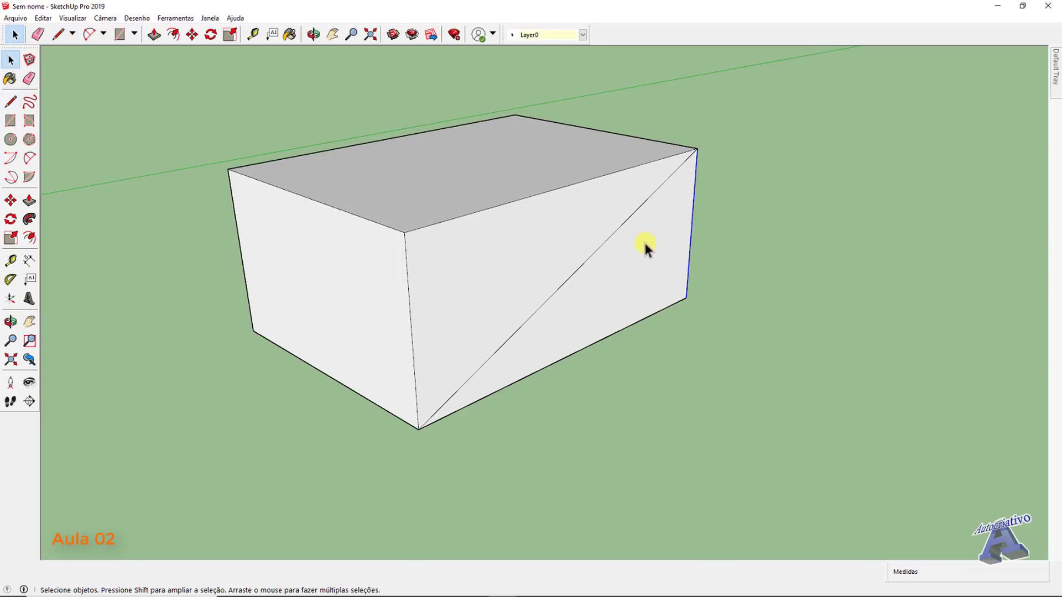
Step: Select each triangular half of the box's long side face, then delete the diagonal line between them
left_click(637, 254)
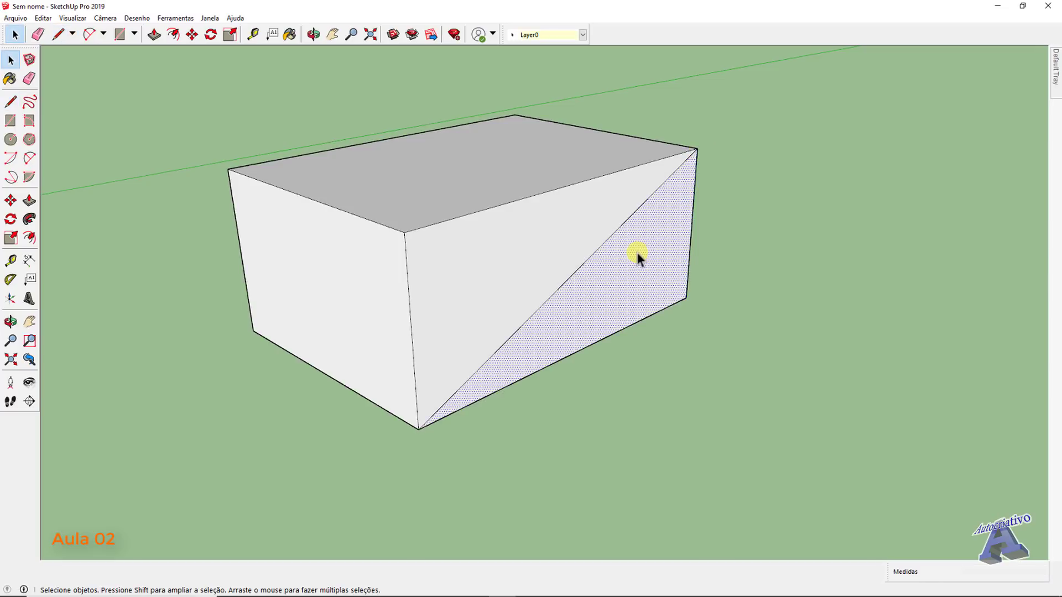
left_click(539, 252)
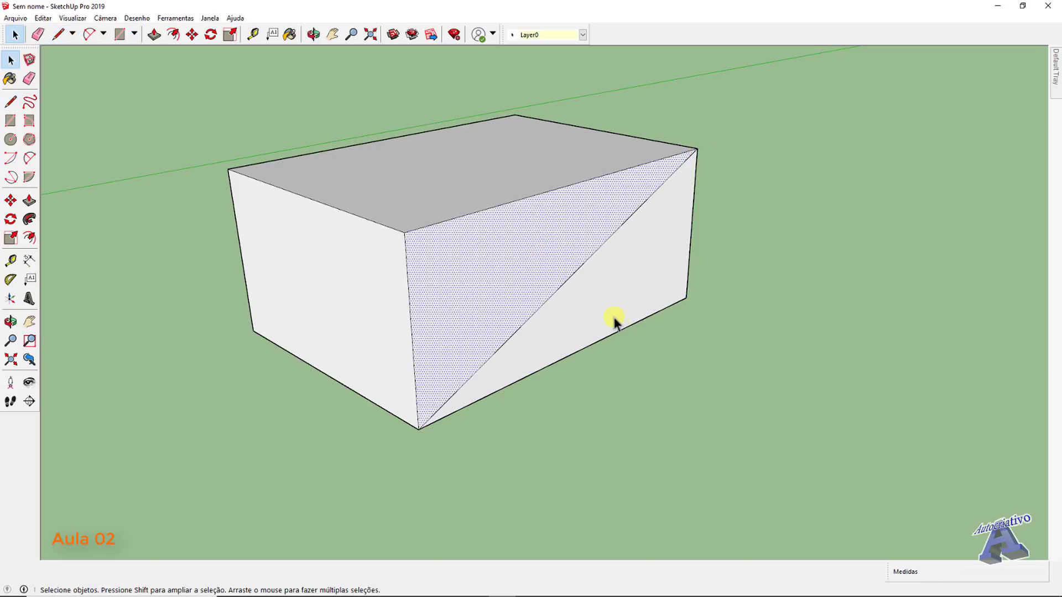
left_click(574, 272)
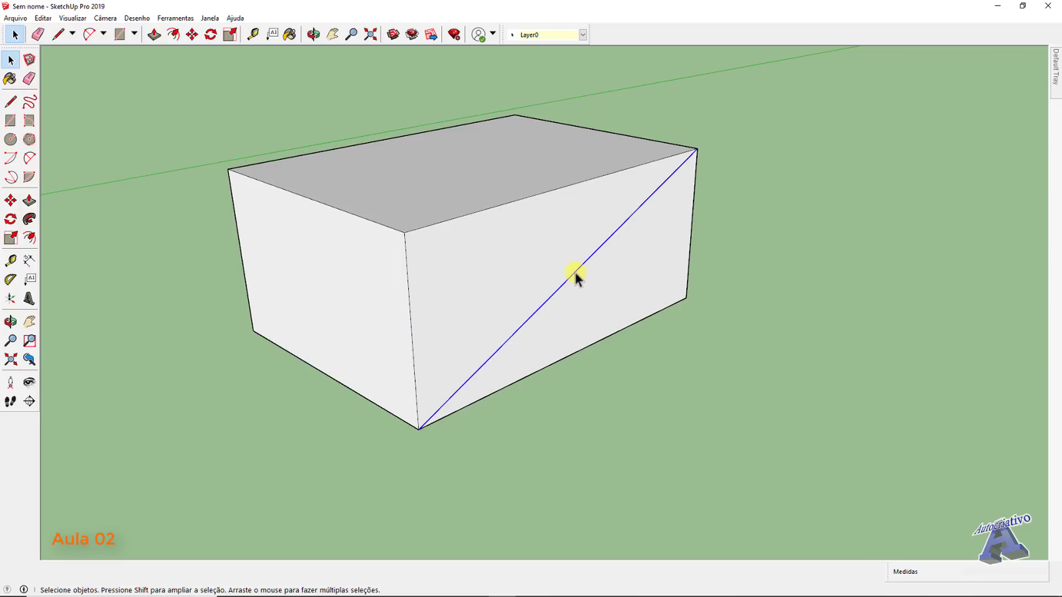
key("Delete")
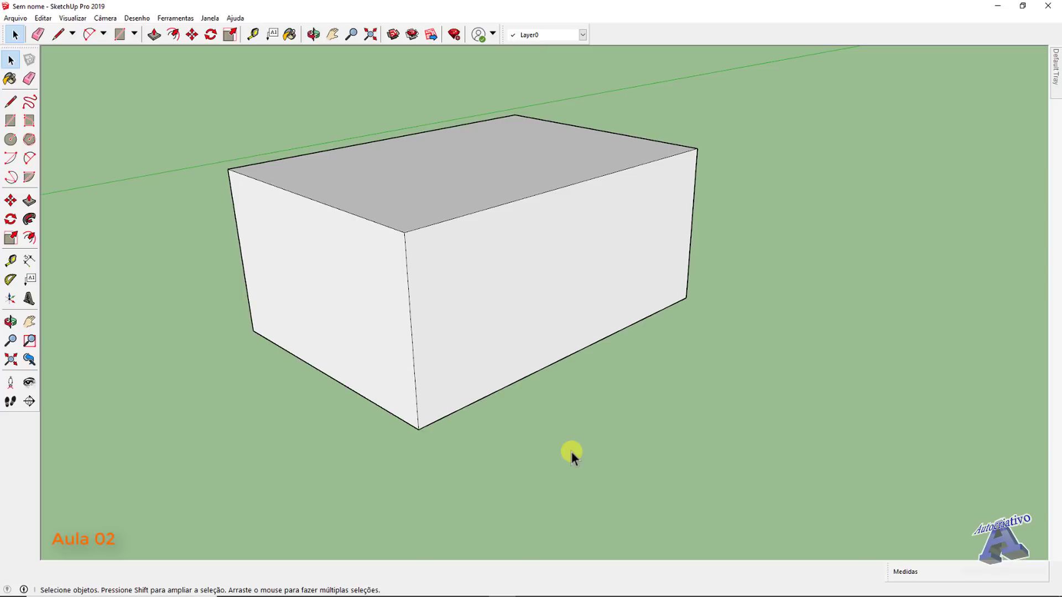
Step: Draw a line about 1.41 m long on the ground beside the box, running along its long side
key("l")
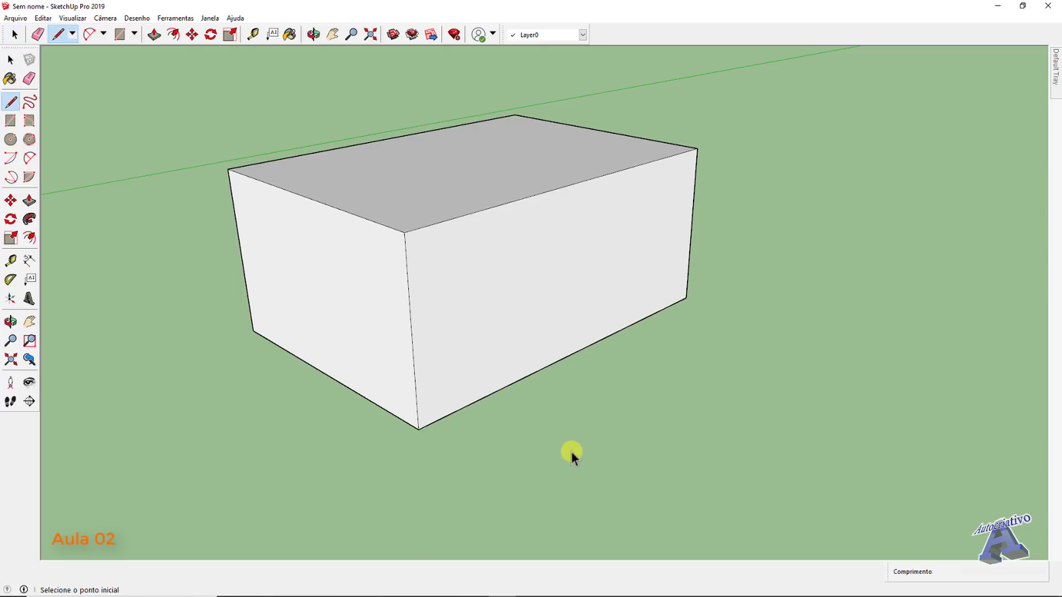
scroll(512, 450, "down", 3)
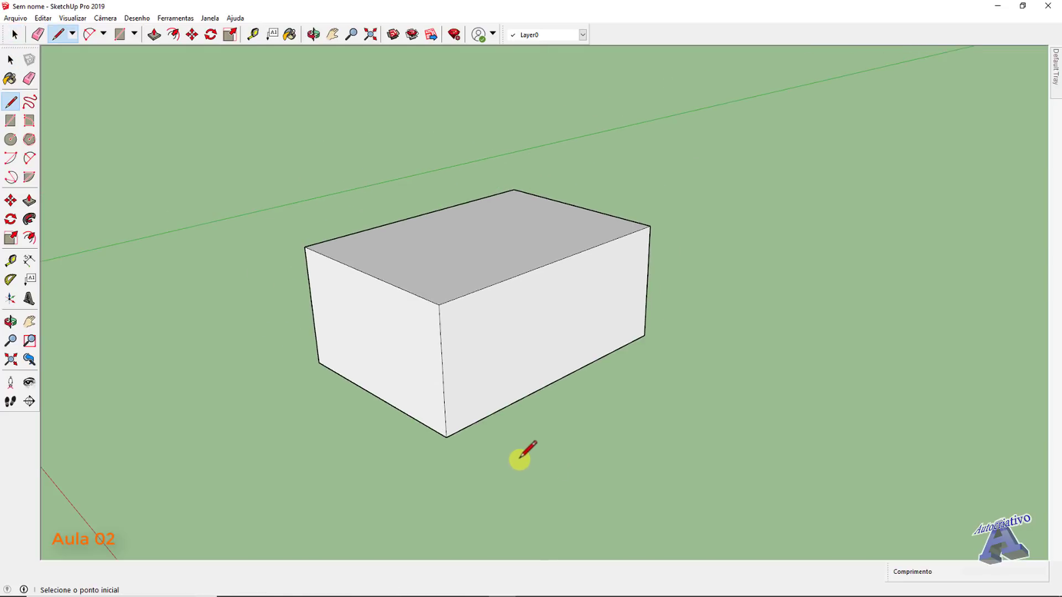
left_click(520, 458)
scroll(629, 410, "down", 3)
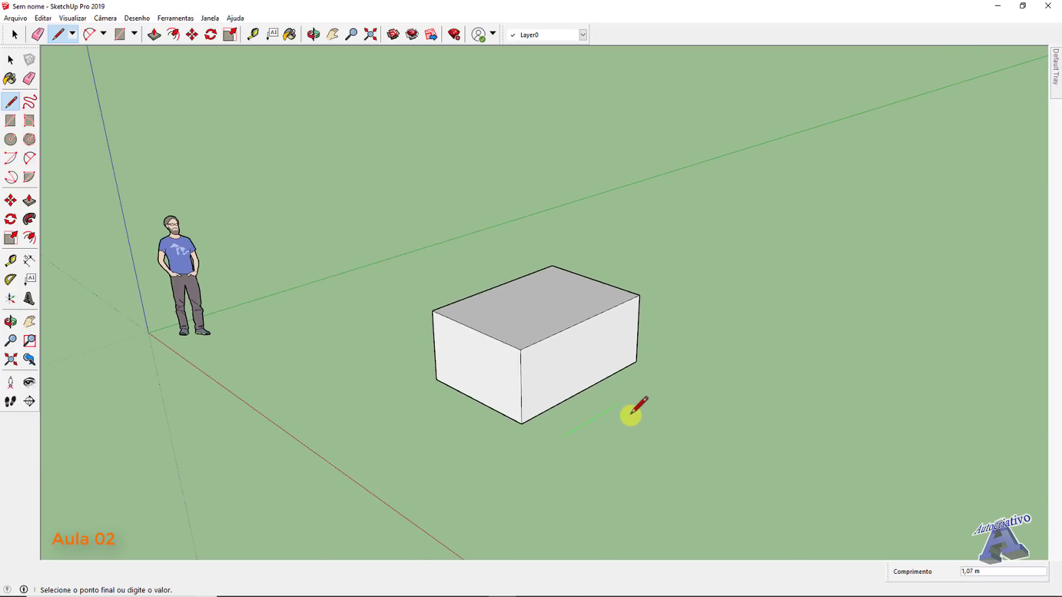
scroll(630, 412, "down", 2)
mouse_move(676, 422)
middle_mouse_down()
mouse_move(650, 422)
mouse_move(551, 290)
mouse_move(500, 265)
middle_mouse_up()
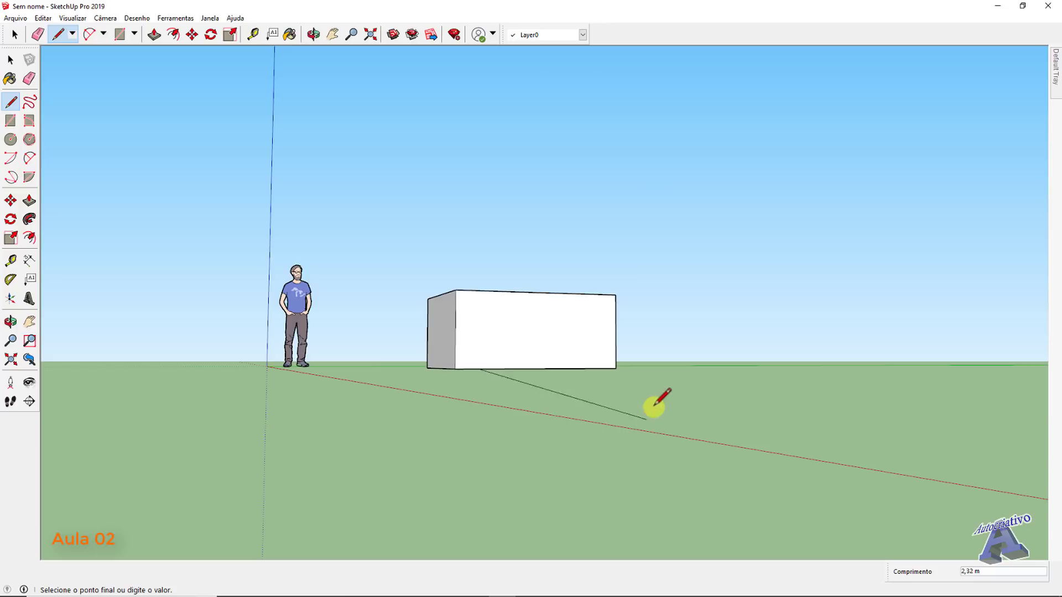
mouse_move(565, 357)
middle_mouse_down()
mouse_move(588, 394)
mouse_move(564, 429)
mouse_move(658, 545)
mouse_move(645, 431)
middle_mouse_up()
scroll(656, 437, "up", 2)
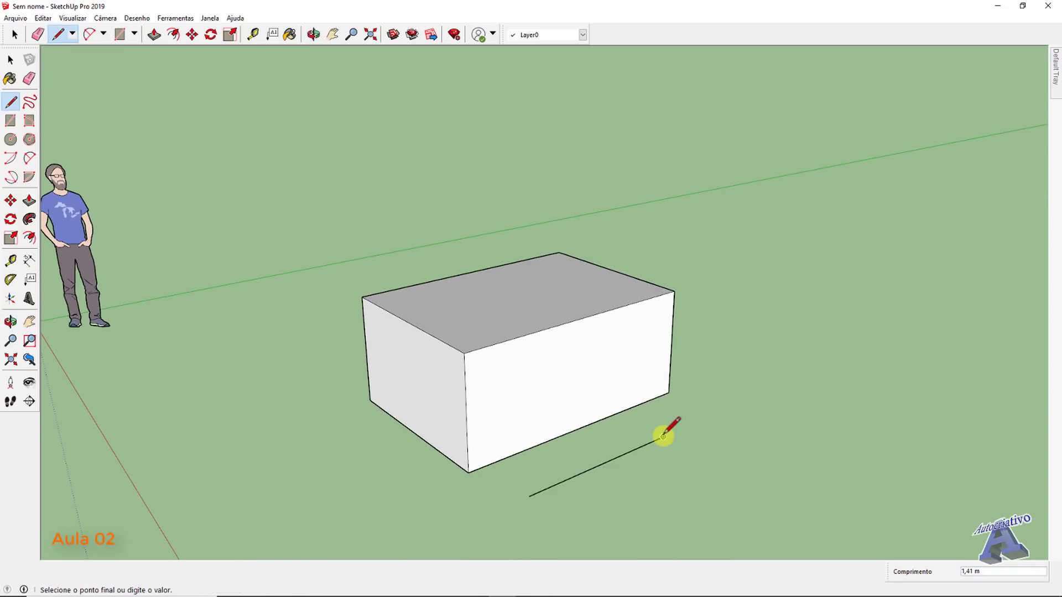
left_click(663, 437)
Step: Draw three more lines from the first line's far end around to its start, closing a rectangular face on the ground
left_click(734, 473)
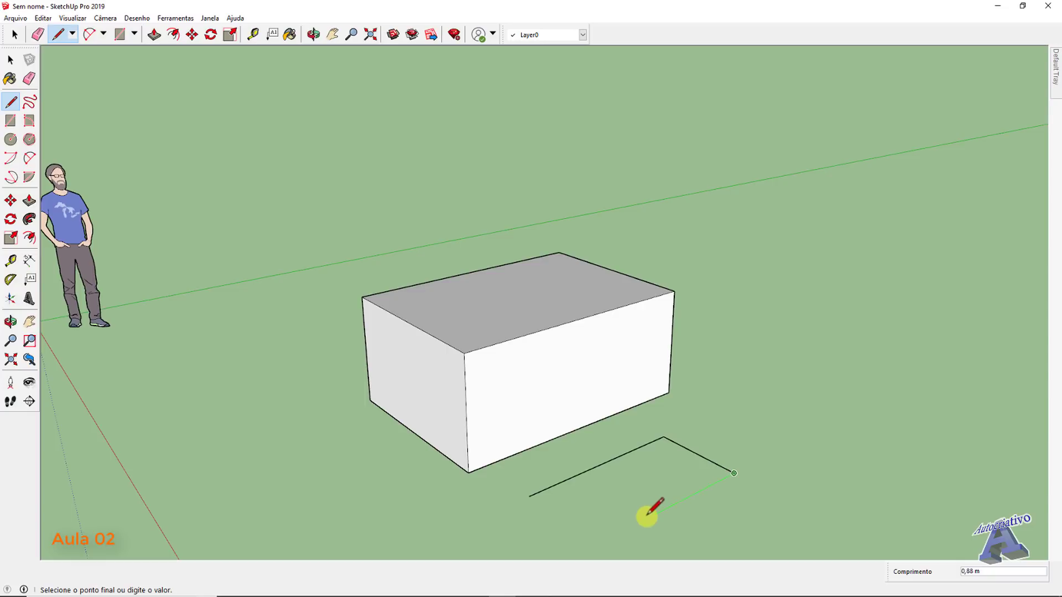
left_click(597, 544)
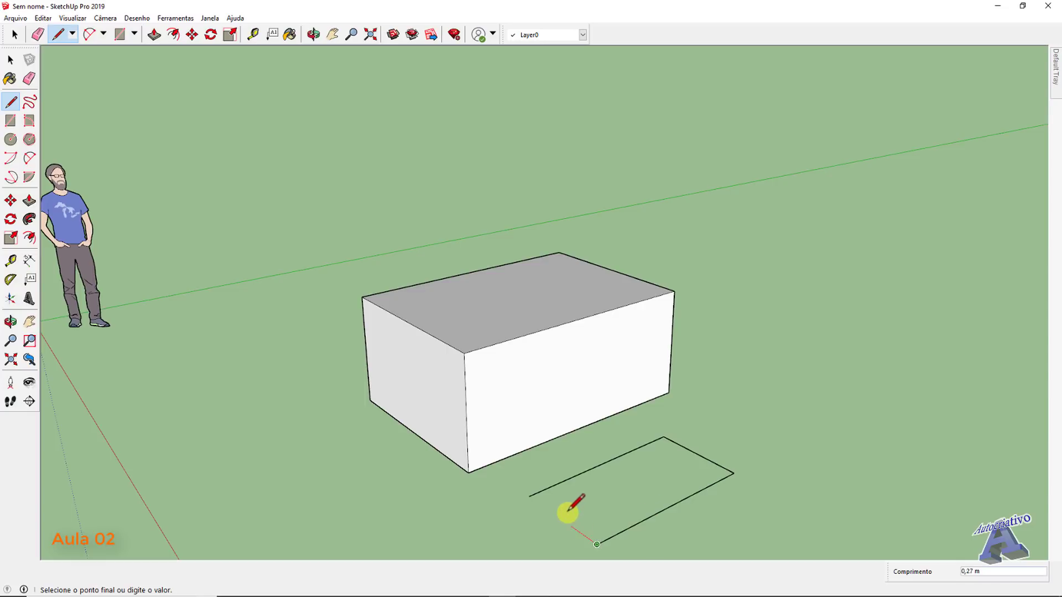
left_click(530, 497)
key("space")
middle_click_drag(576, 493, 588, 491)
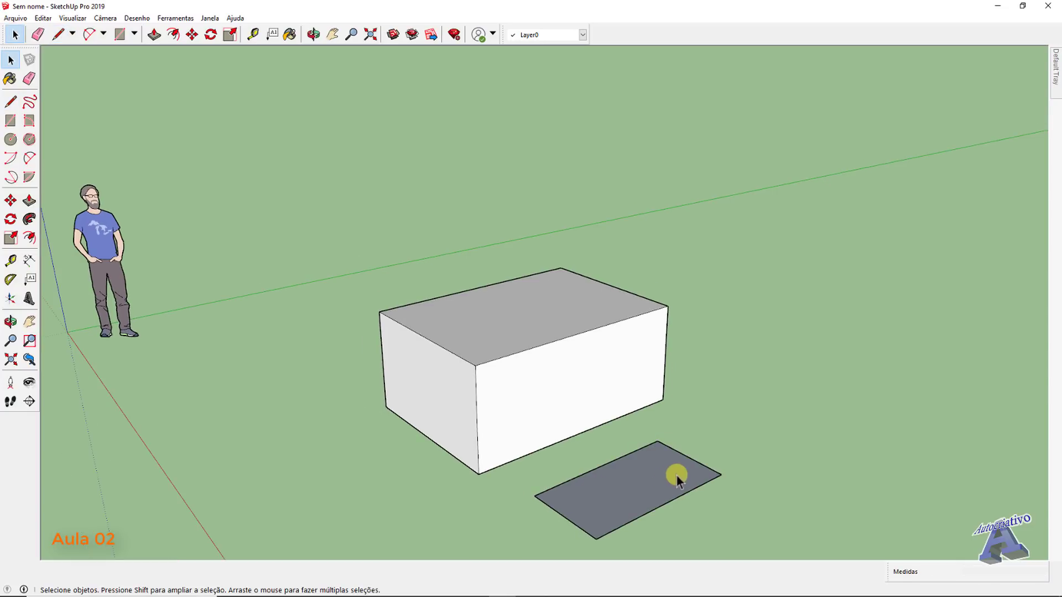
Step: Try to draw a vertical line of length 0,01 along the blue axis from the rectangle's outer far corner
scroll(716, 479, "up", 5)
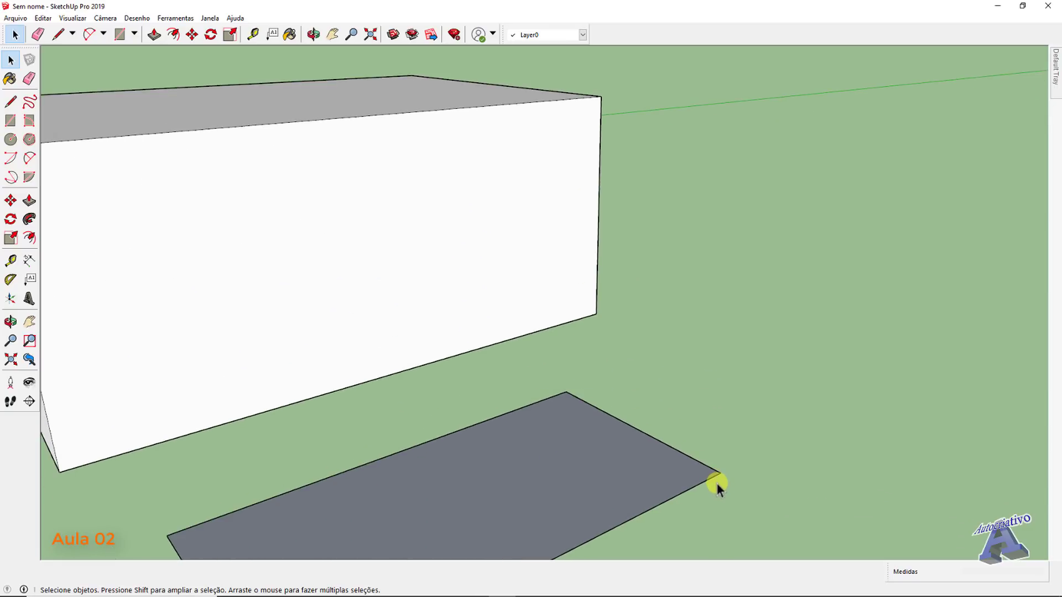
key("l")
scroll(716, 484, "up", 3)
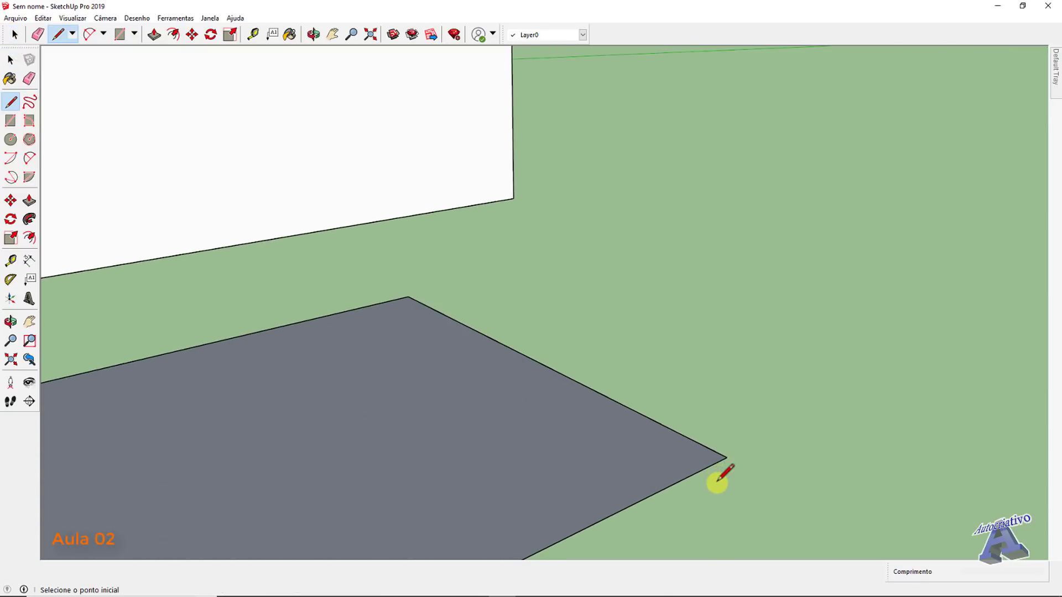
scroll(721, 457, "up", 2)
left_click(722, 457)
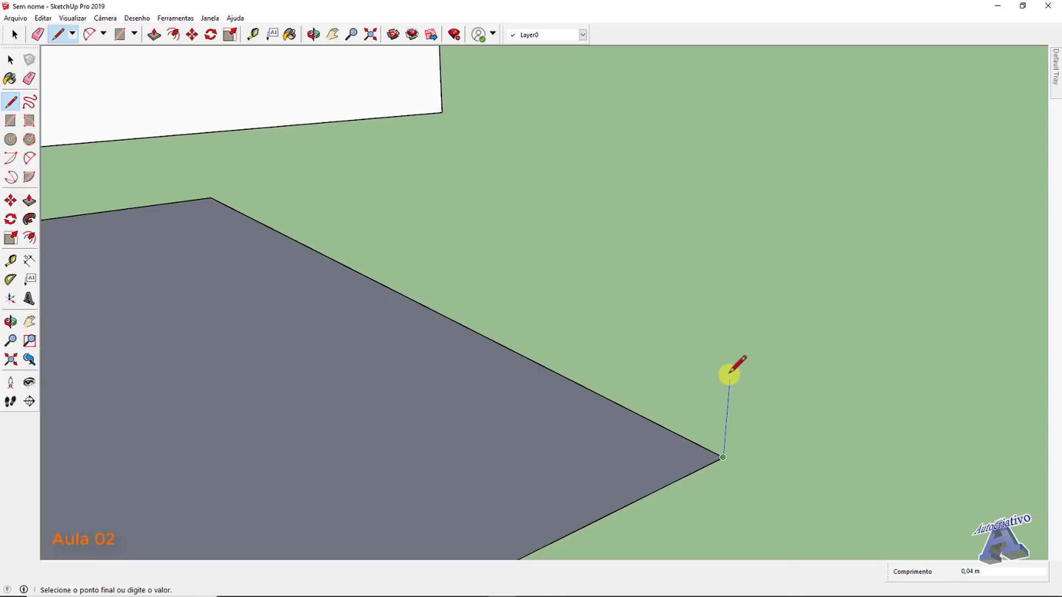
type("0,")
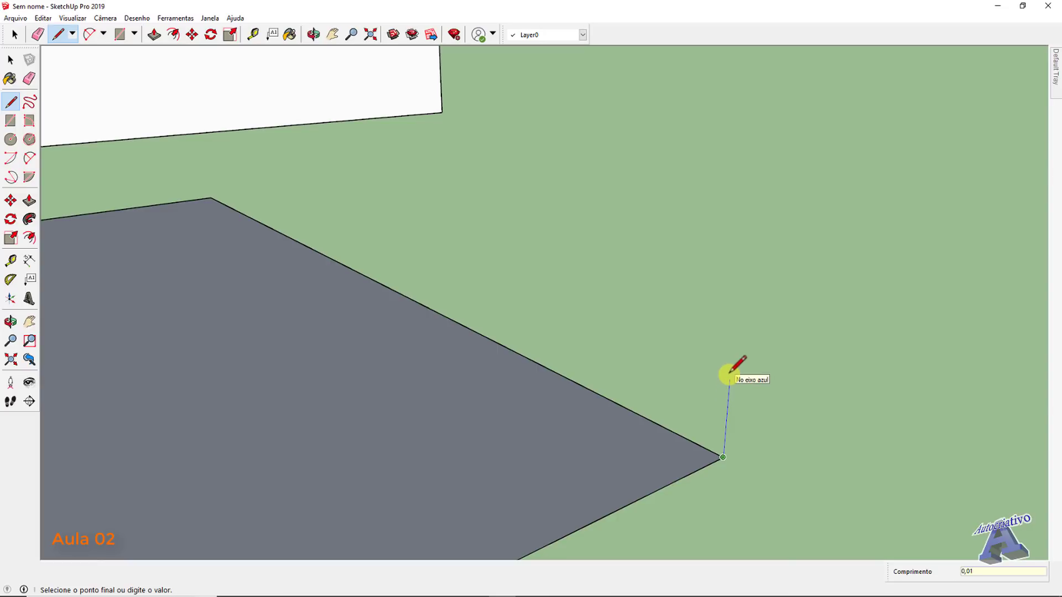
type("01")
key("Return")
key("space")
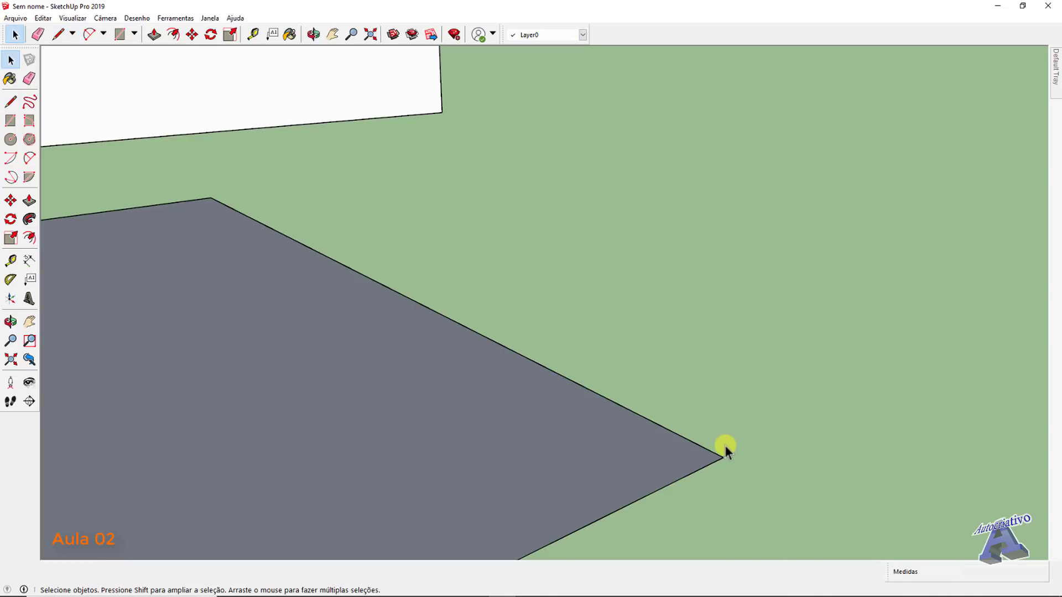
Step: Draw a 1 cm line upward along the blue axis from the rectangle's outer far corner
key("l")
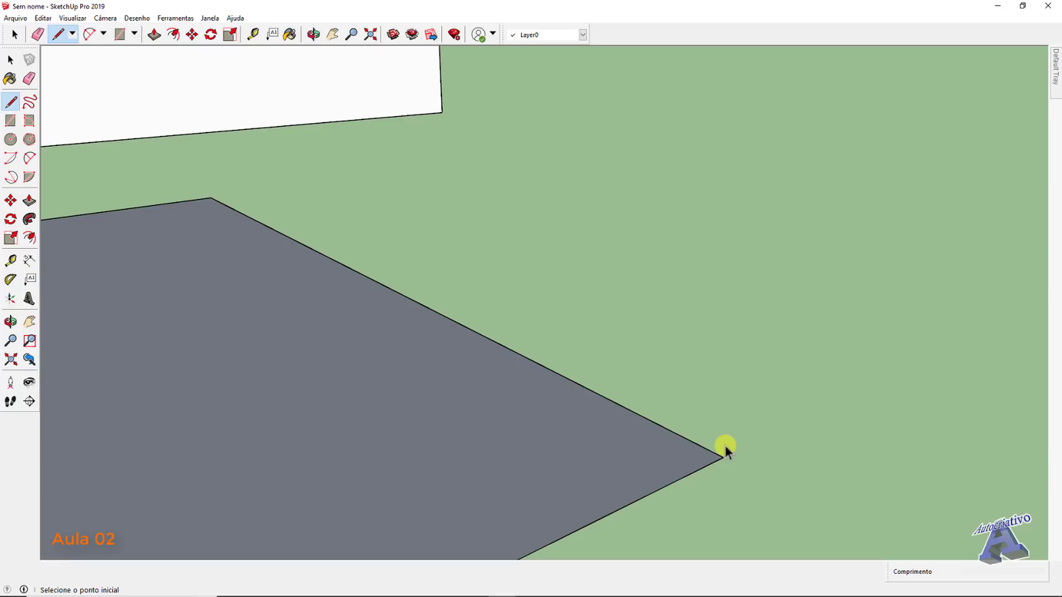
left_click(723, 457)
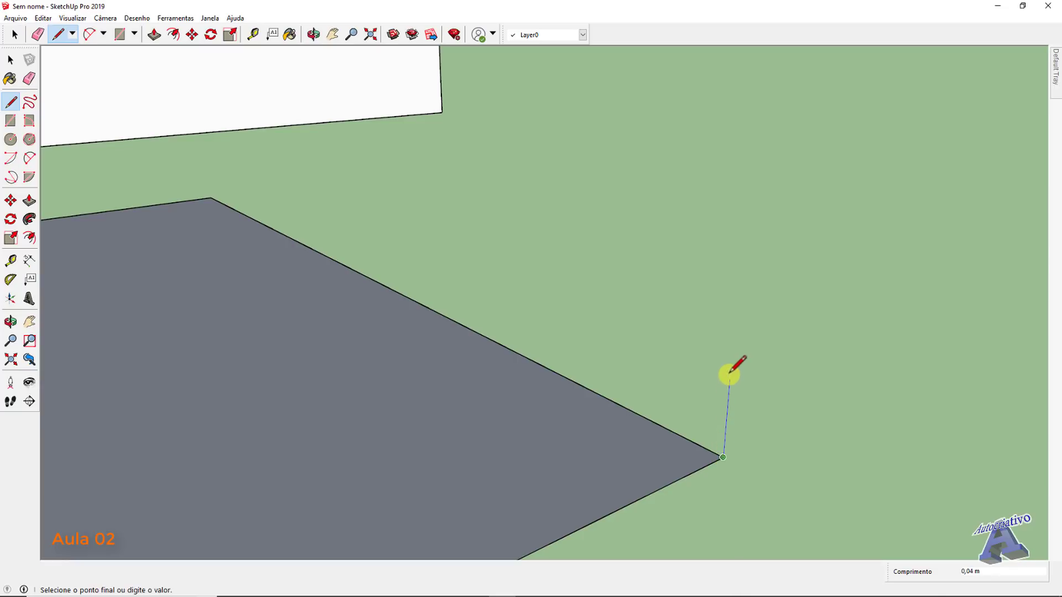
type("1cm")
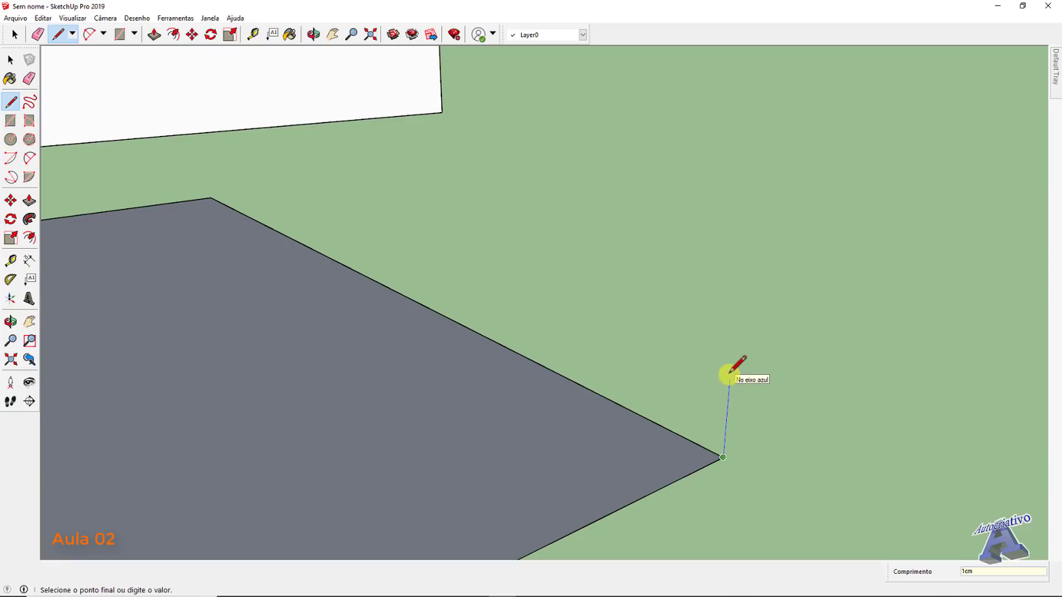
key("Return")
key("space")
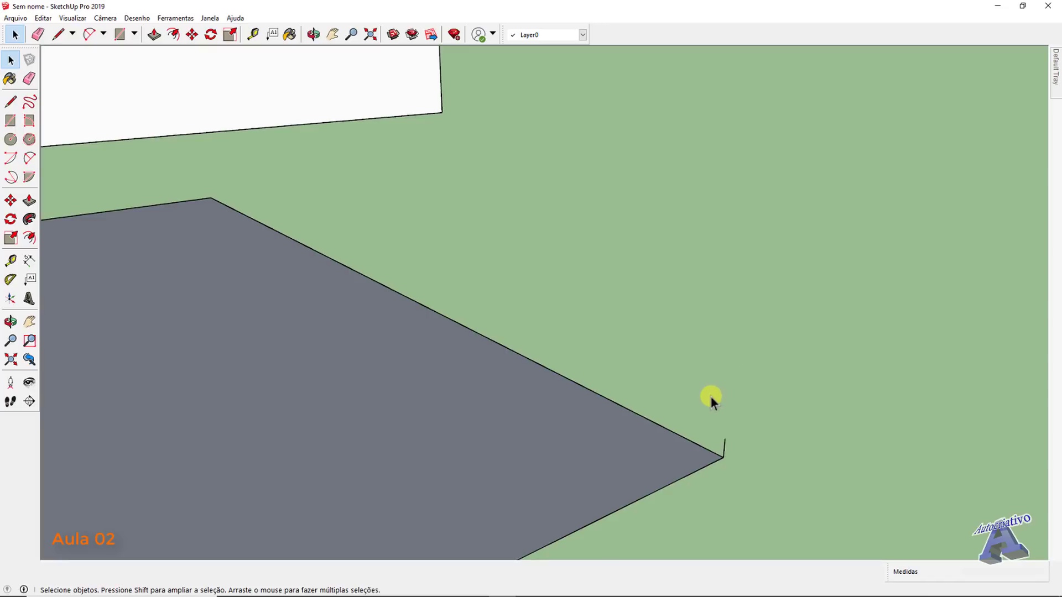
Step: Delete only the face of the ground rectangle beside the box, keeping its boundary edges
scroll(710, 396, "down", 3)
scroll(720, 433, "up", 4)
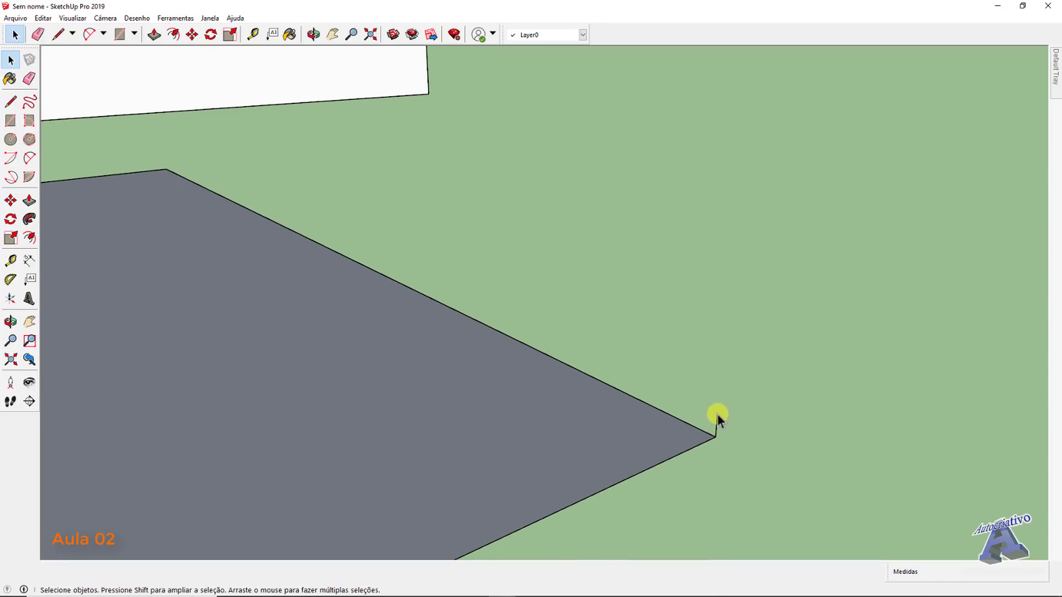
scroll(693, 423, "down", 2)
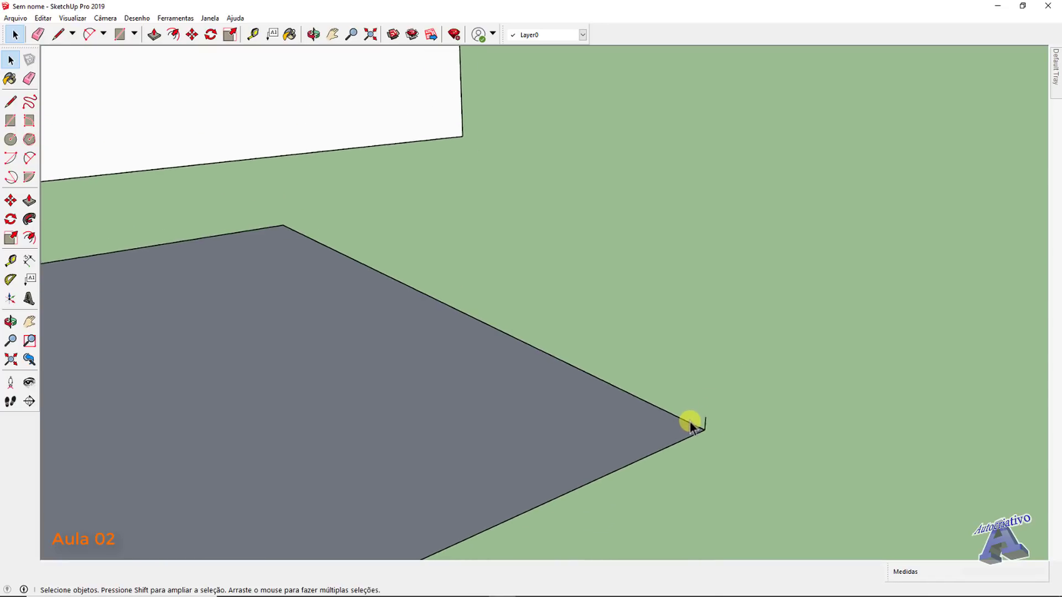
scroll(655, 421, "down", 1)
middle_click_drag(655, 420, 732, 408)
left_click(634, 418)
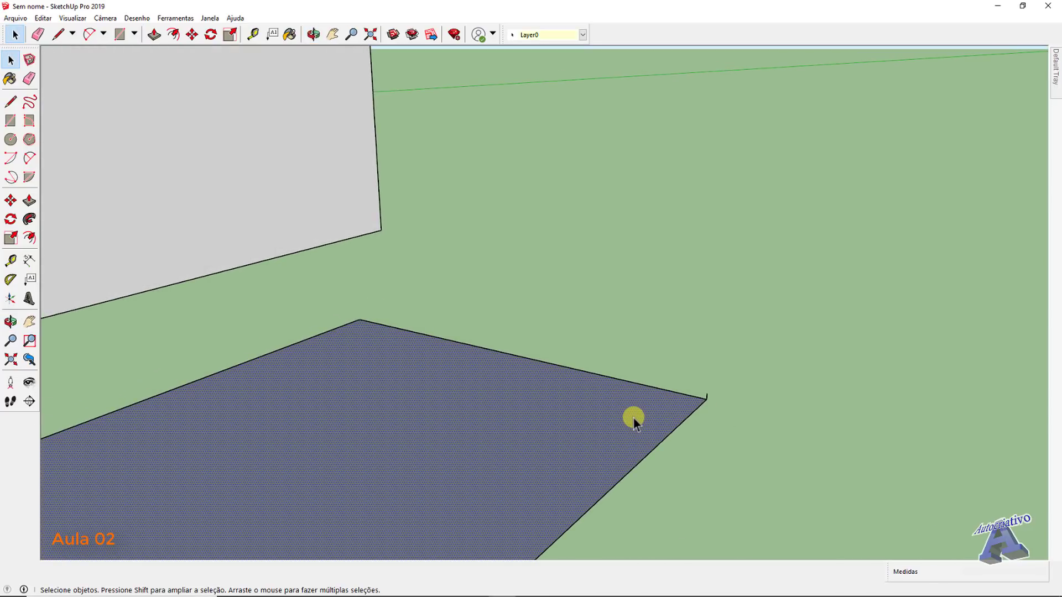
key("Delete")
Step: Delete the two rectangle edges that meet at the short vertical line
scroll(689, 407, "up", 1)
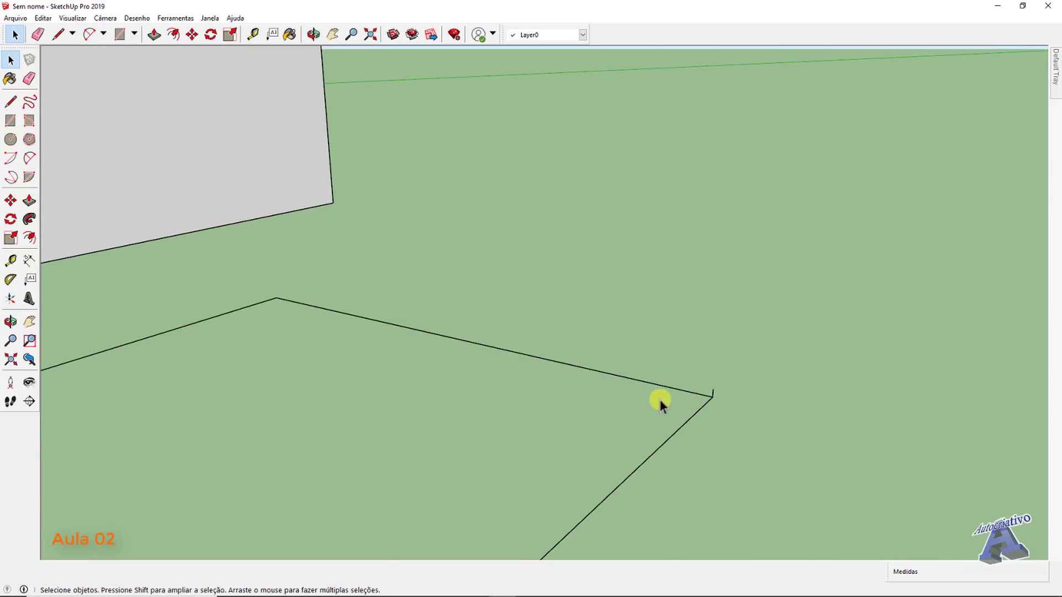
left_click(664, 387)
key("Delete")
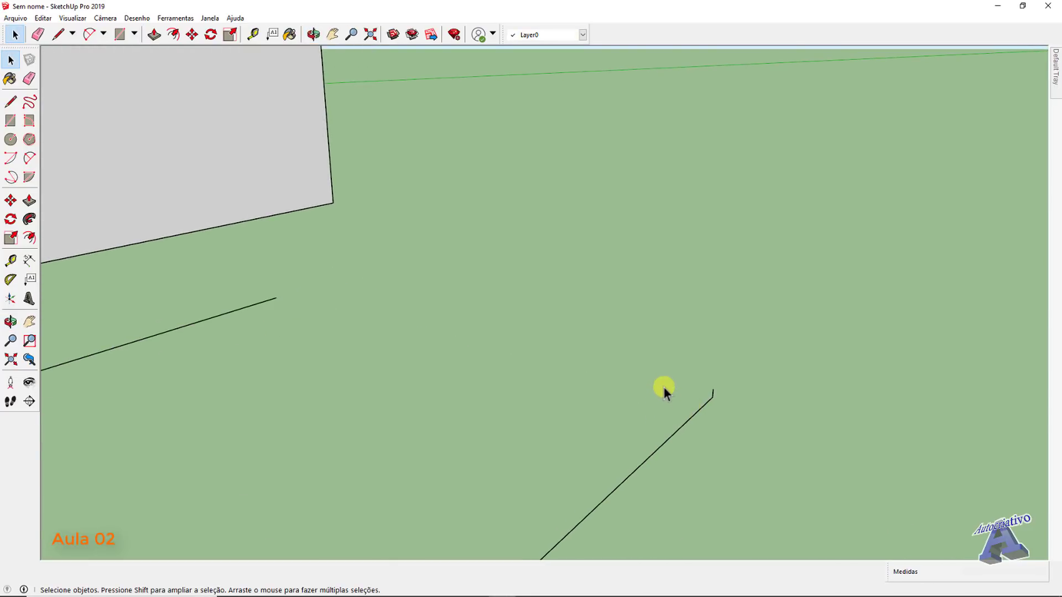
left_click(682, 427)
key("Delete")
Step: Draw a line of about 0.73 m from the far open end of the edge nearest the box to the top of the short vertical line
scroll(682, 427, "down", 2)
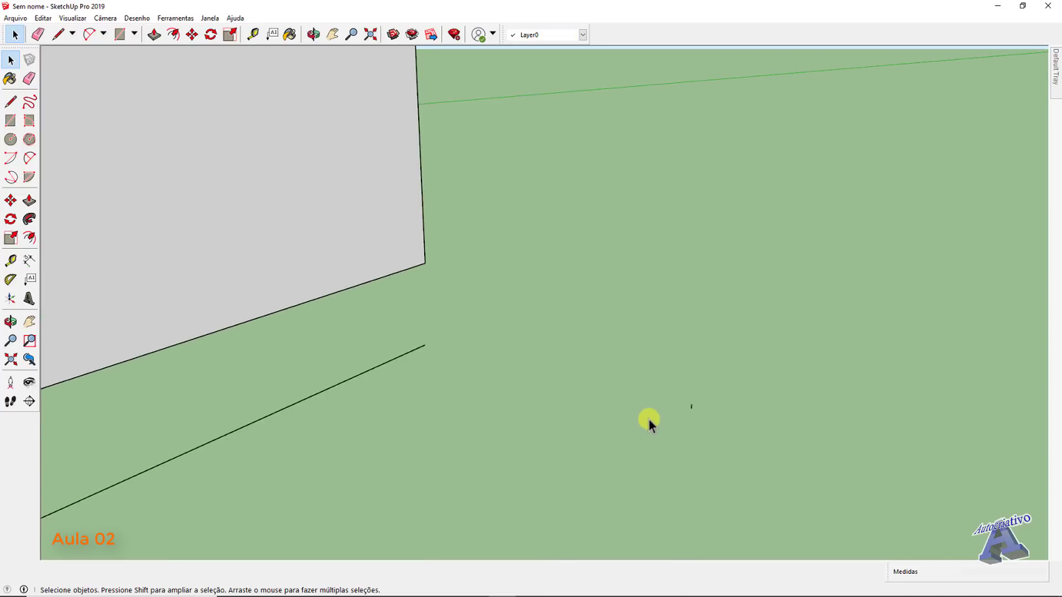
scroll(648, 419, "down", 2)
mouse_move(640, 419)
middle_mouse_down()
mouse_move(671, 332)
mouse_move(600, 408)
middle_mouse_up()
scroll(602, 411, "up", 1)
key("l")
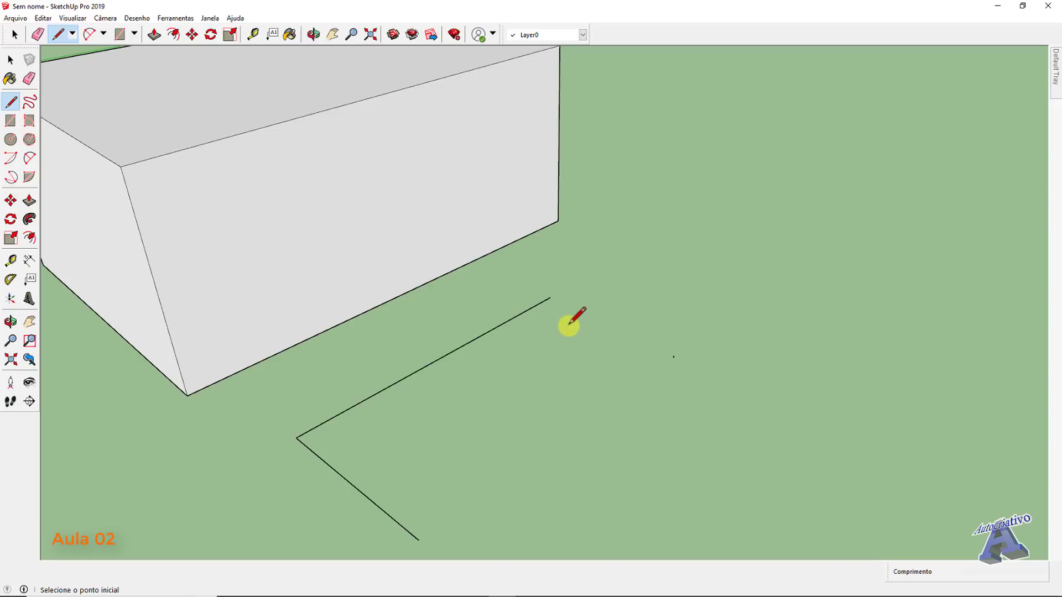
left_click(551, 298)
scroll(672, 346, "up", 2)
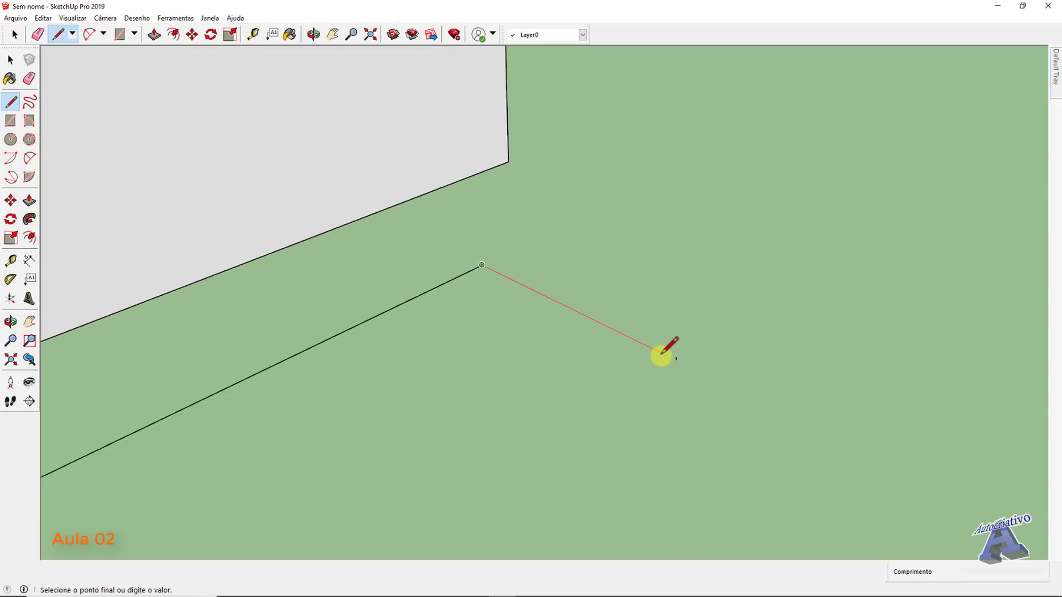
scroll(661, 354, "up", 2)
scroll(663, 351, "up", 1)
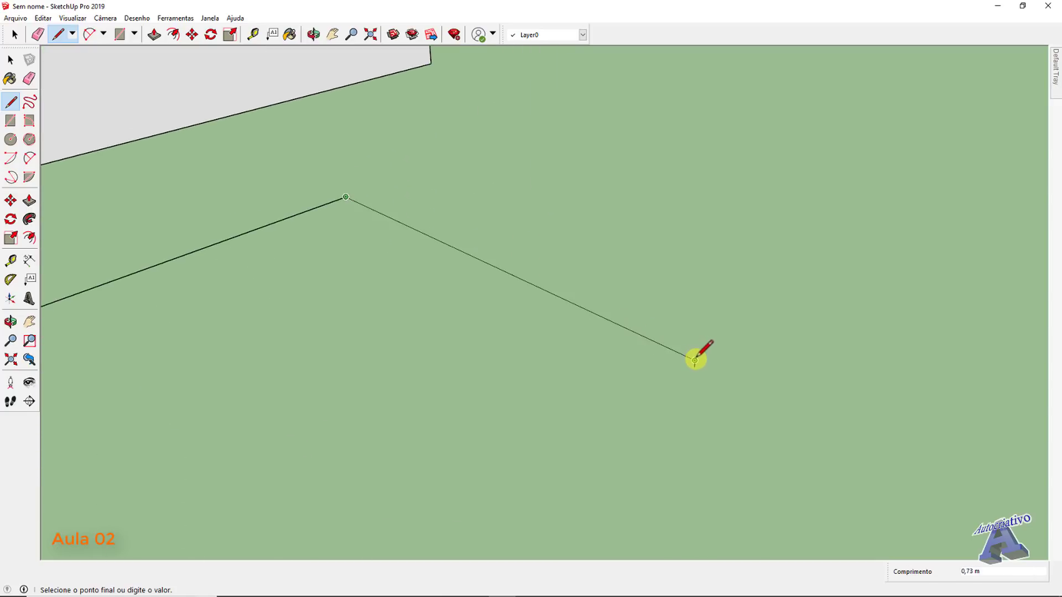
left_click(694, 360)
Step: Draw a line from the raised corner to the remaining open end, closing the four-sided outline
scroll(680, 365, "down", 3)
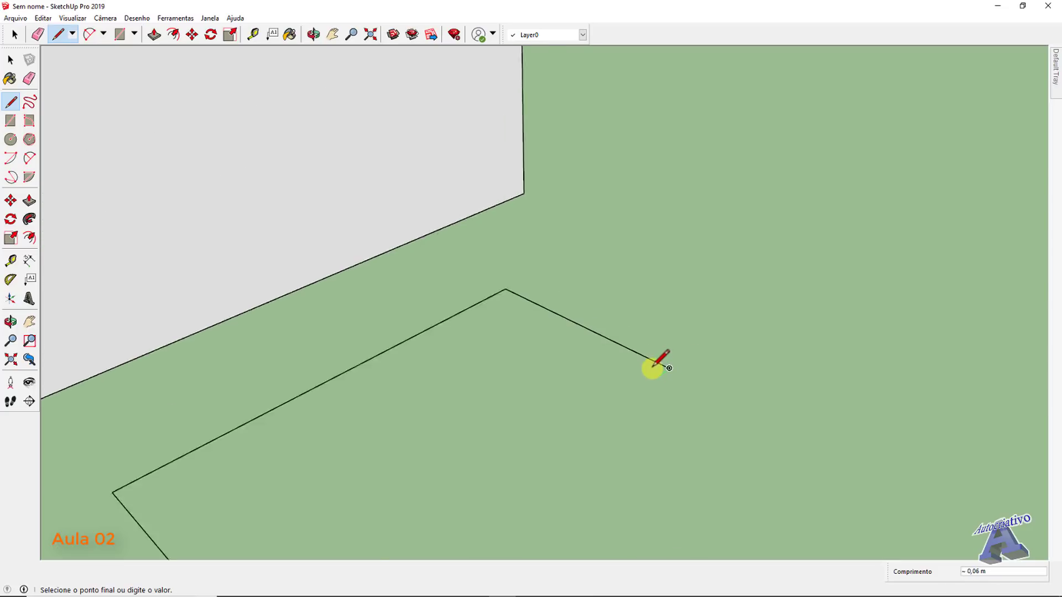
scroll(670, 368, "down", 2)
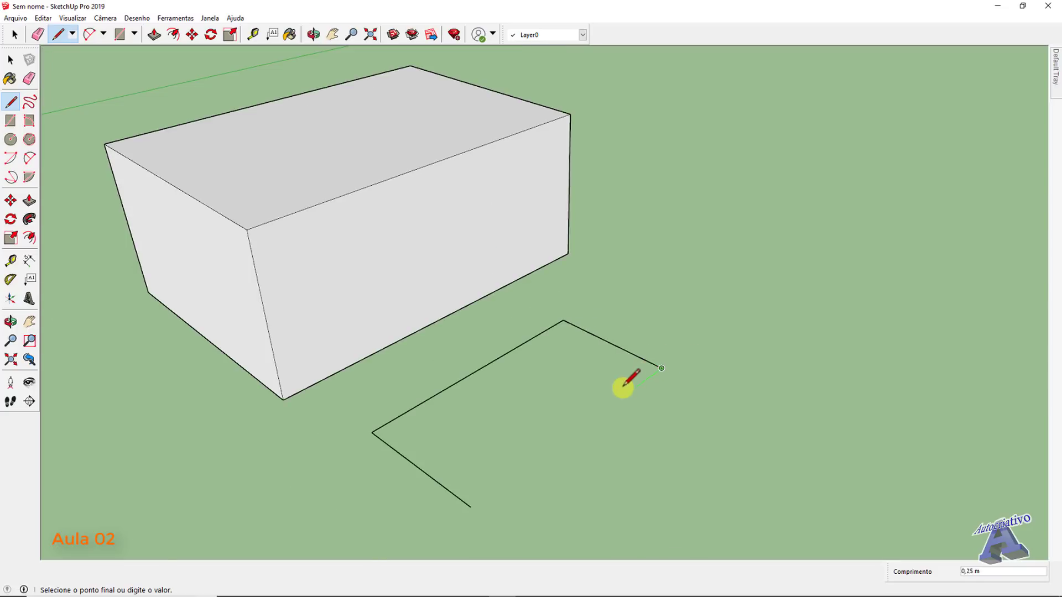
left_click(471, 507)
key("space")
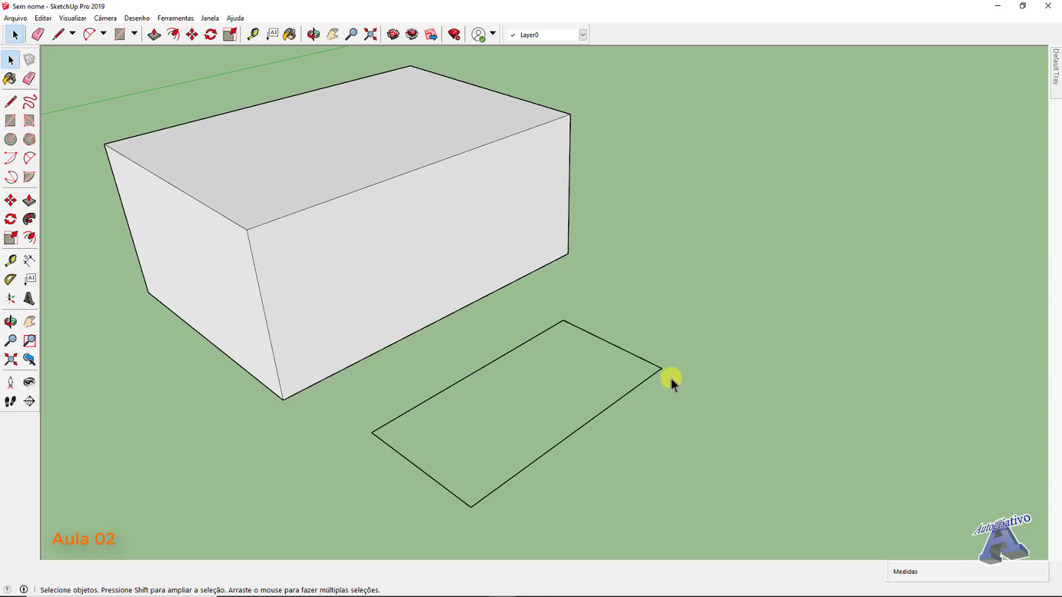
Step: Delete the short vertical line under the outline's raised corner
scroll(670, 376, "up", 10)
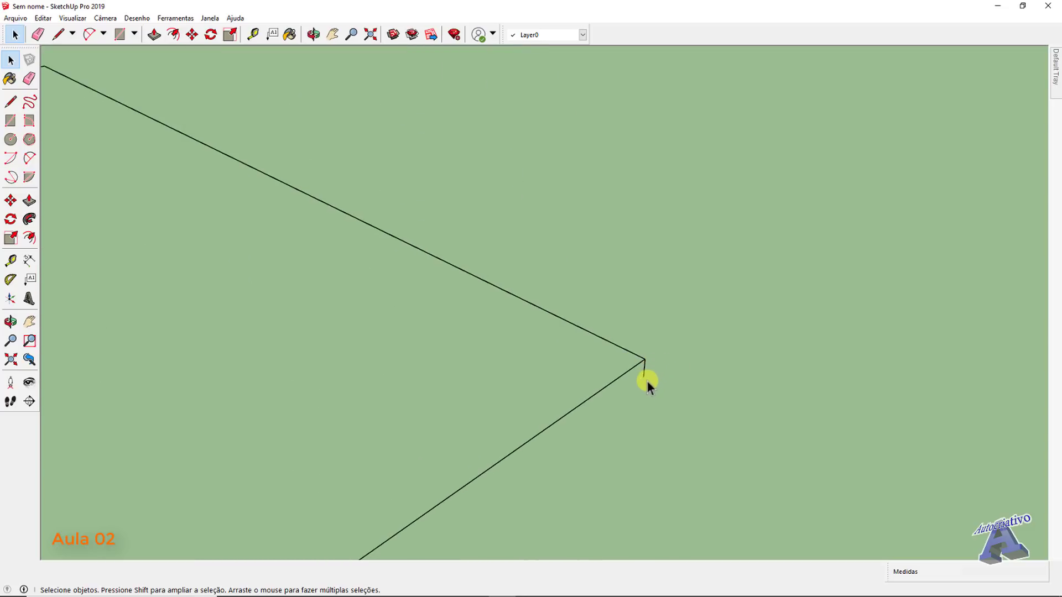
scroll(648, 380, "up", 2)
left_click(639, 359)
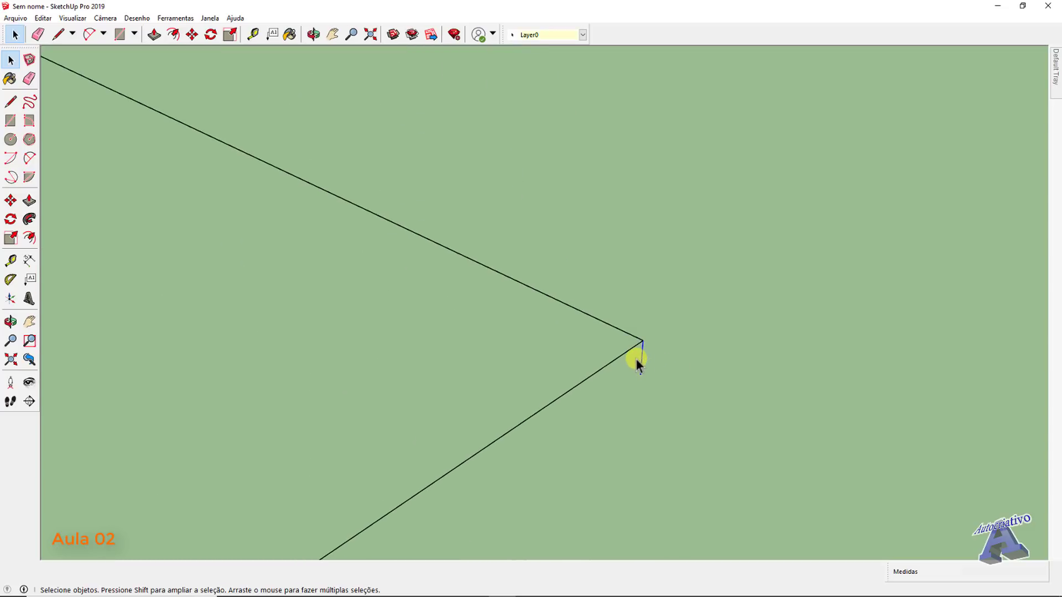
left_click(636, 360)
scroll(636, 359, "down", 4)
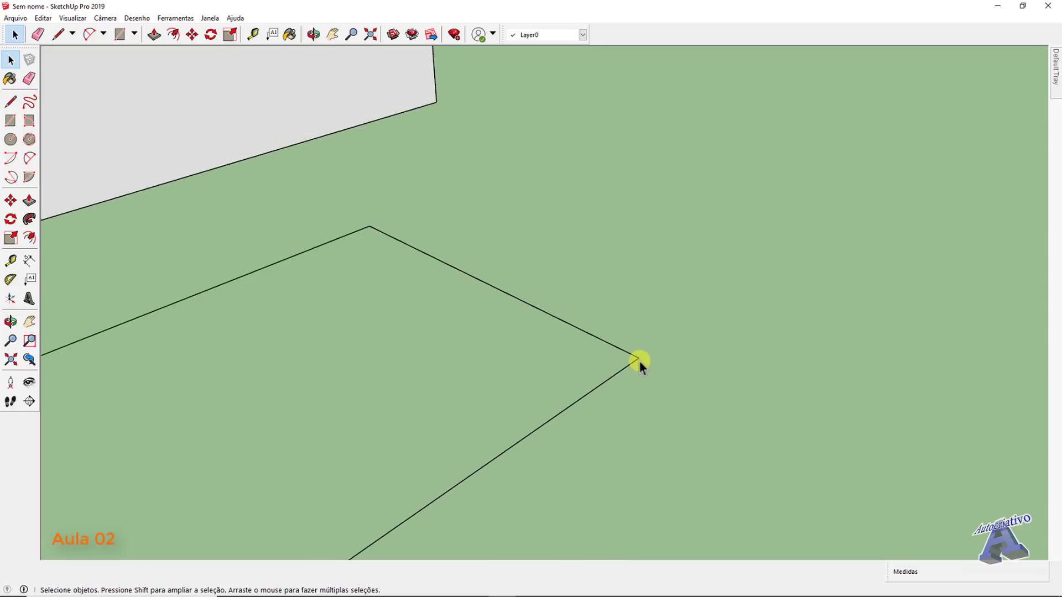
Step: Examine the outline at ground level from the side and from above to check whether its corners share one plane
scroll(640, 362, "down", 4)
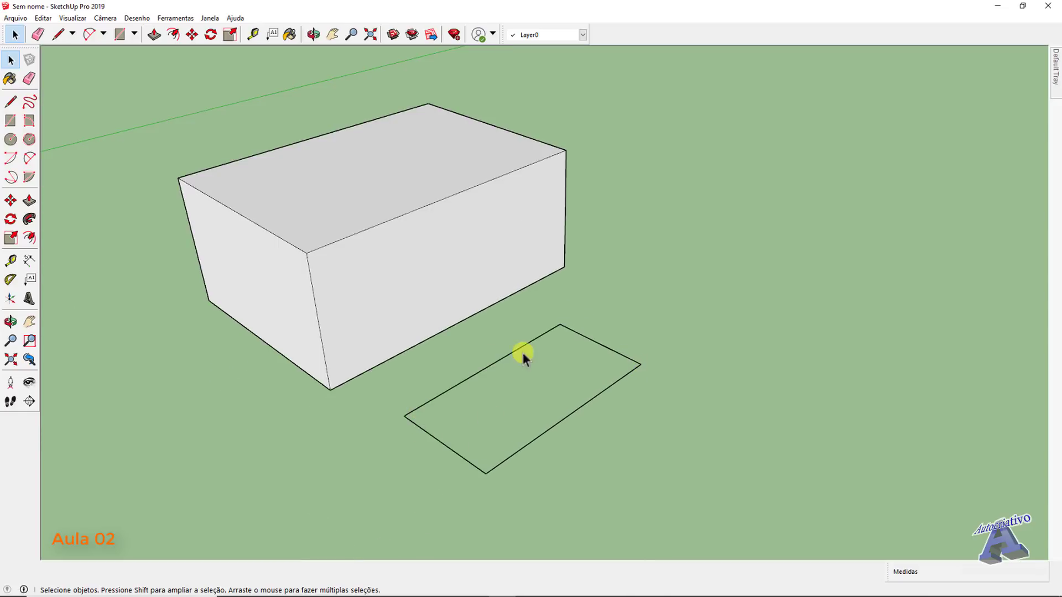
middle_click_drag(651, 417, 407, 209, "shift")
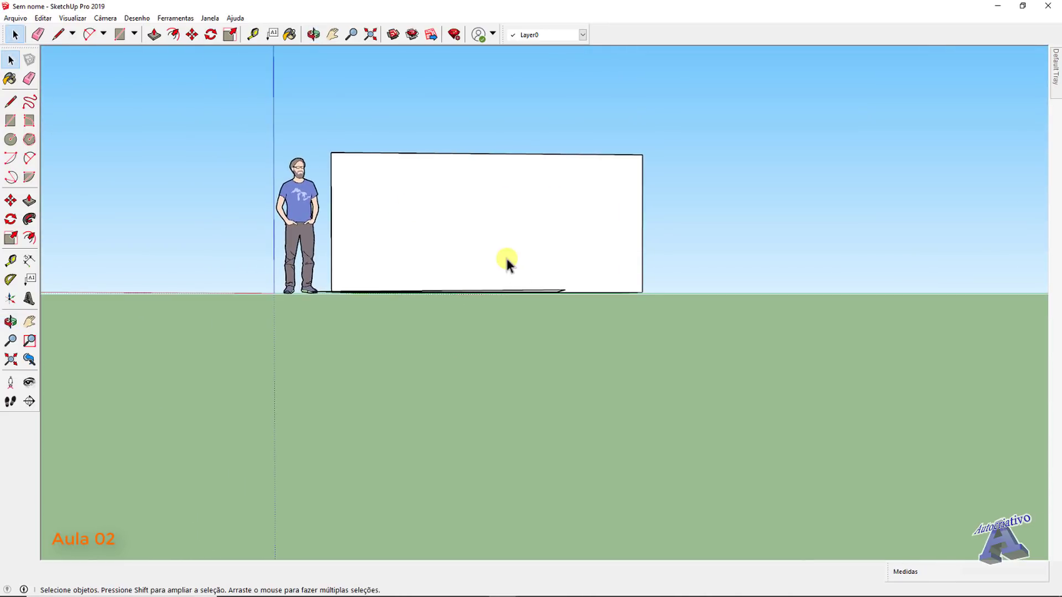
scroll(569, 297, "up", 5)
middle_click_drag(573, 308, 559, 289)
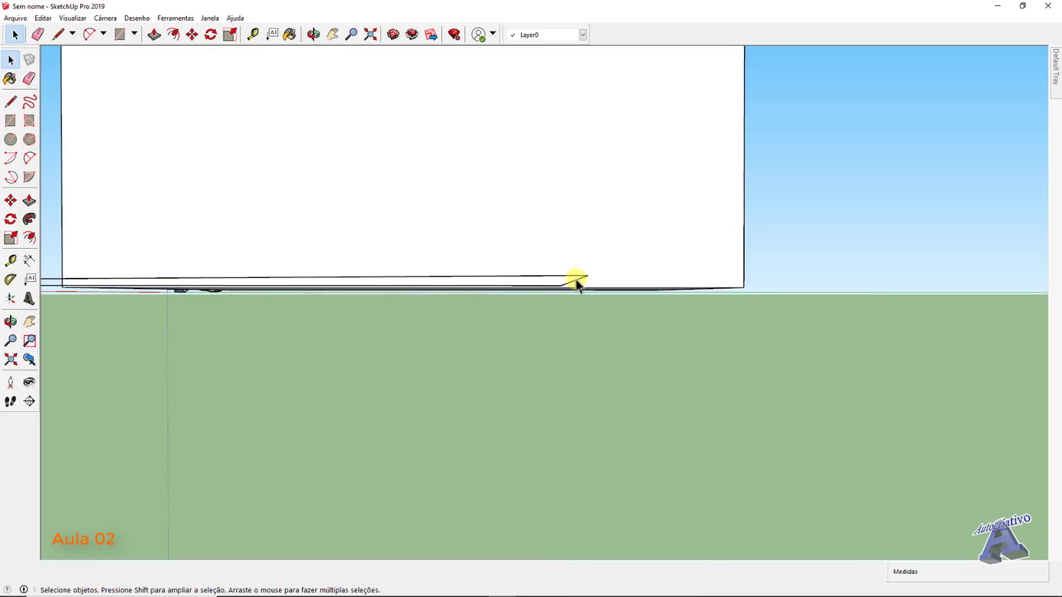
scroll(574, 283, "down", 6)
middle_click_drag(500, 261, 724, 510)
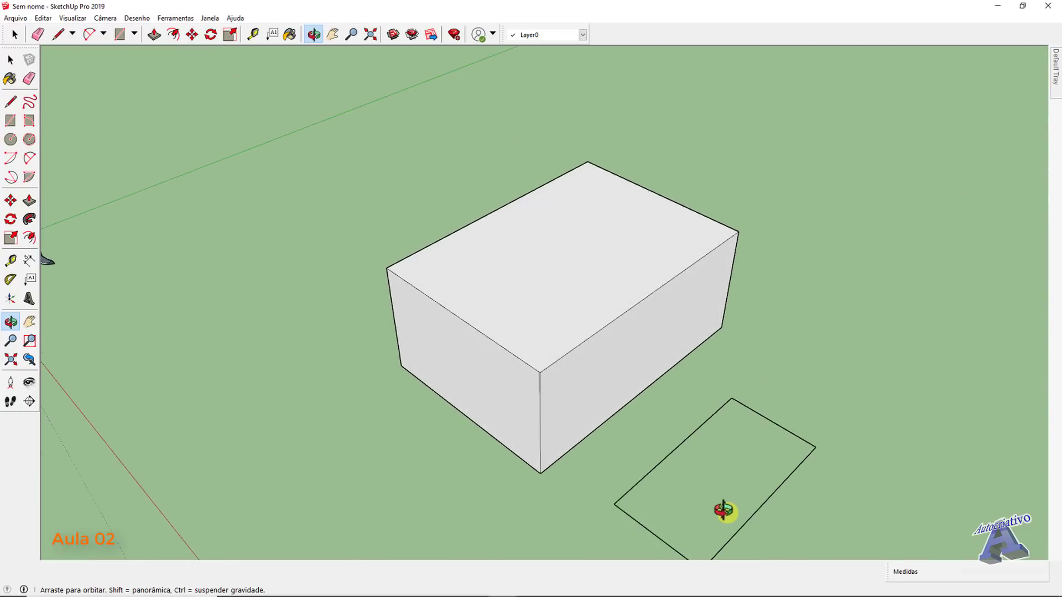
middle_click_drag(747, 462, 662, 386, "shift")
scroll(662, 386, "down", 1)
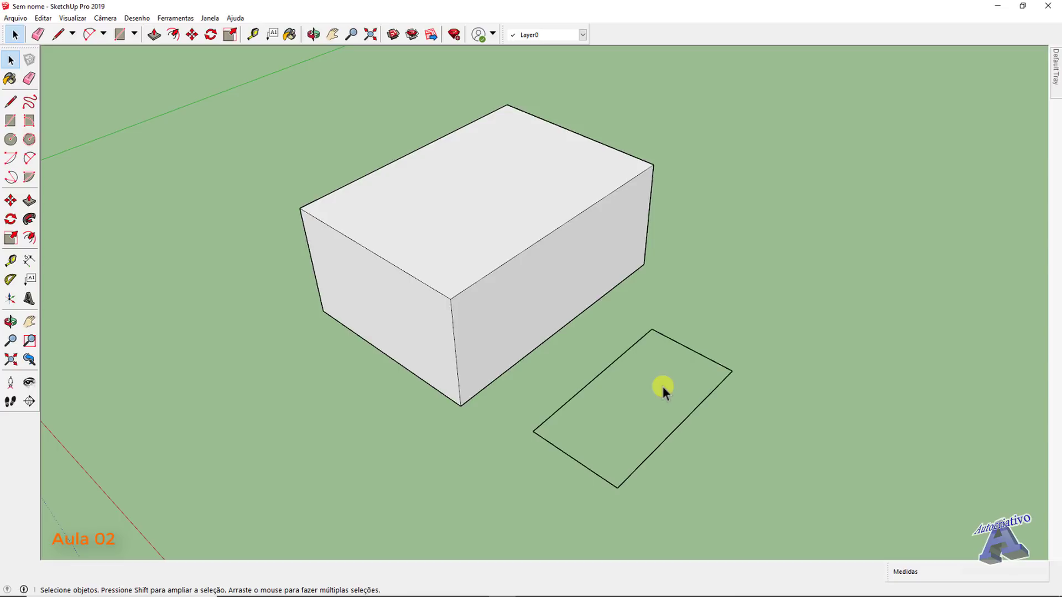
Step: Draw a rectangle of about 0.97 by 1.41 m on the ground beside the faceless outline
scroll(662, 386, "down", 3)
key("r")
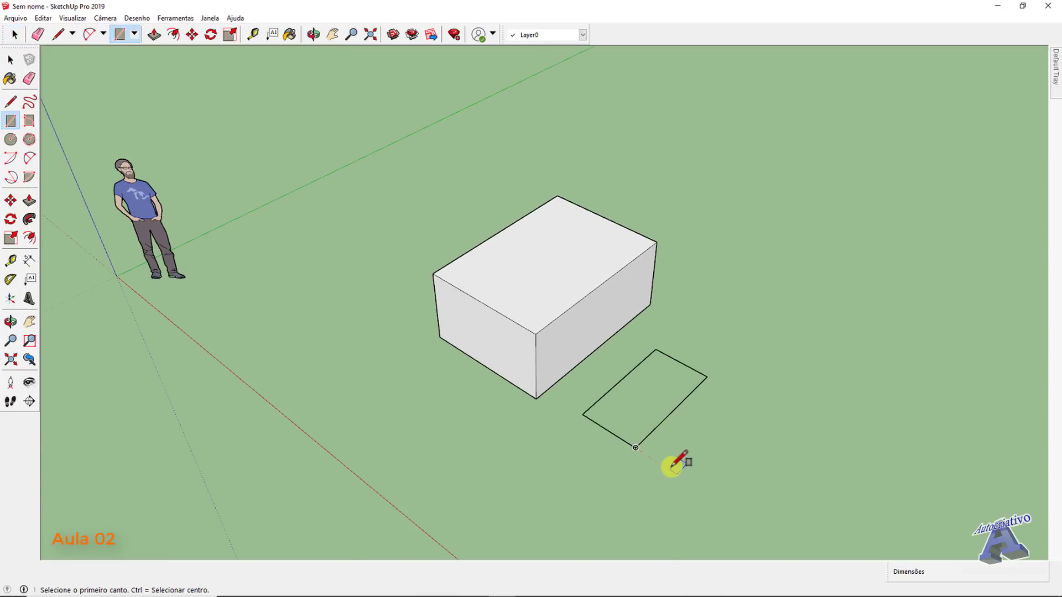
left_click(671, 469)
left_click(819, 436)
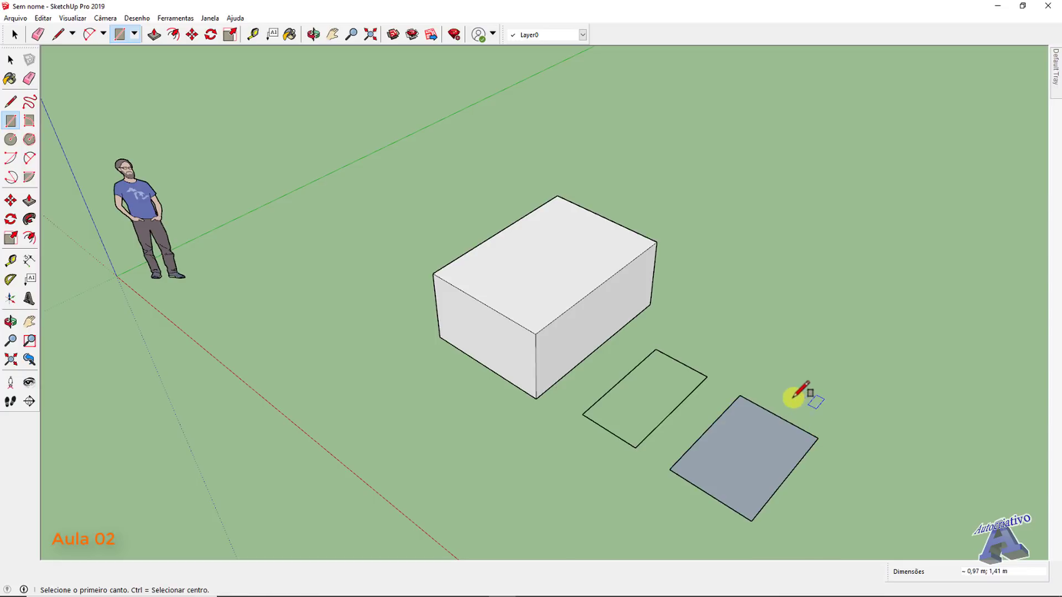
Step: Draw a rectangle of about 0.56 by 0.43 m on the box's long side face
scroll(563, 353, "up", 3)
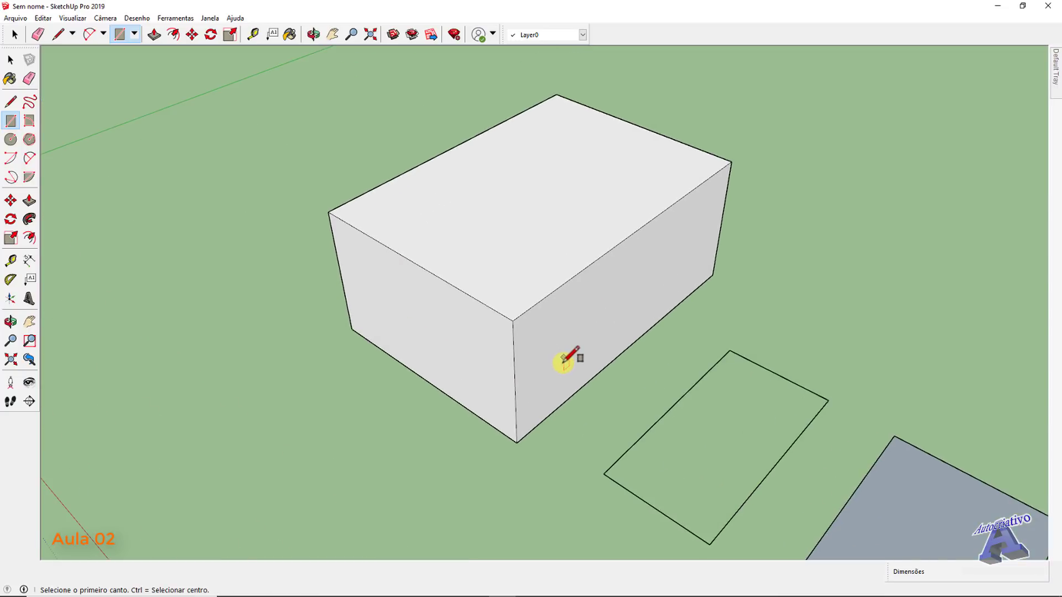
left_click(562, 369)
left_click(620, 275)
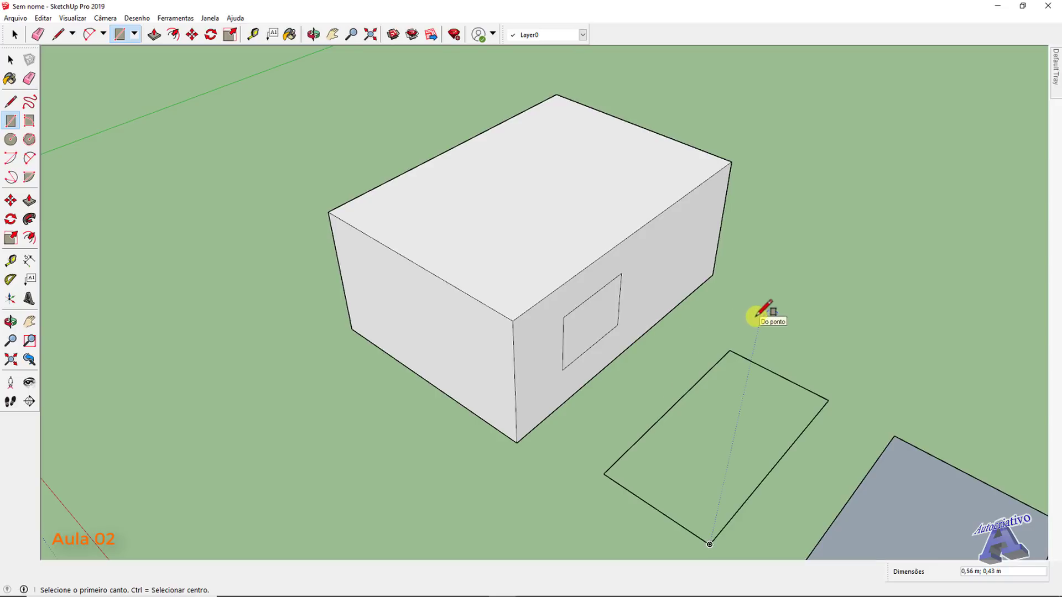
key("space")
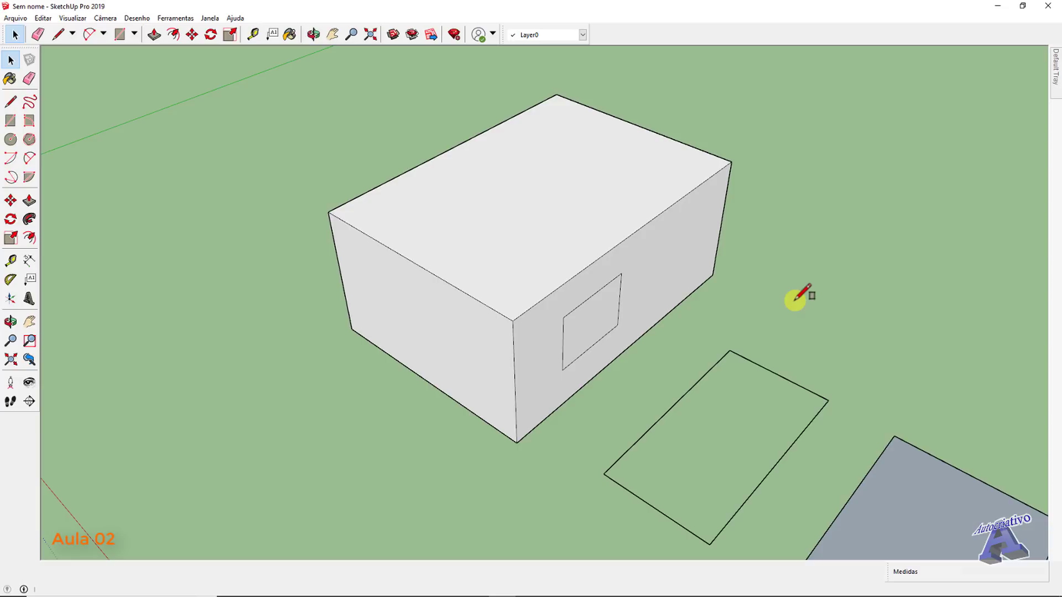
Step: Undo the two sample rectangles and the redrawn outline, returning to the original flat rectangle face beside the box
scroll(795, 300, "down", 4)
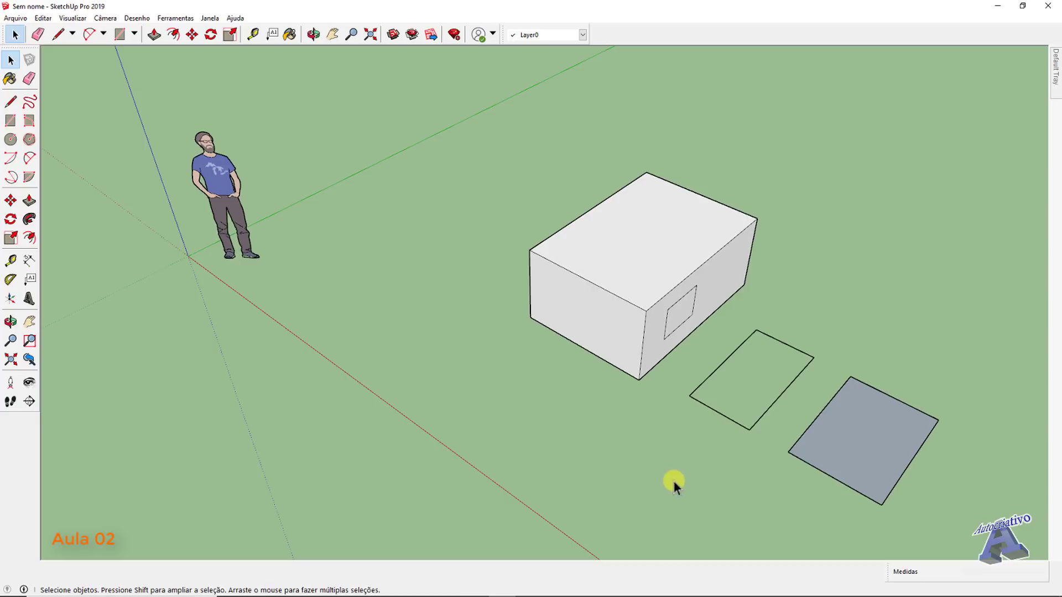
middle_click_drag(673, 483, 592, 394, "shift")
key("space")
scroll(591, 394, "down", 2)
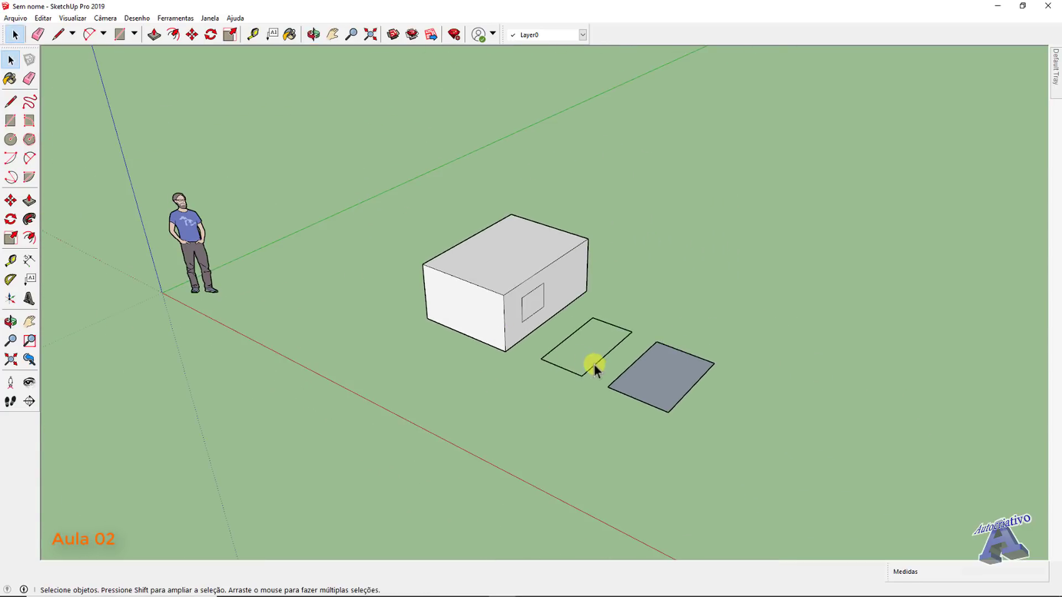
scroll(568, 351, "up", 1)
scroll(568, 351, "up", 1)
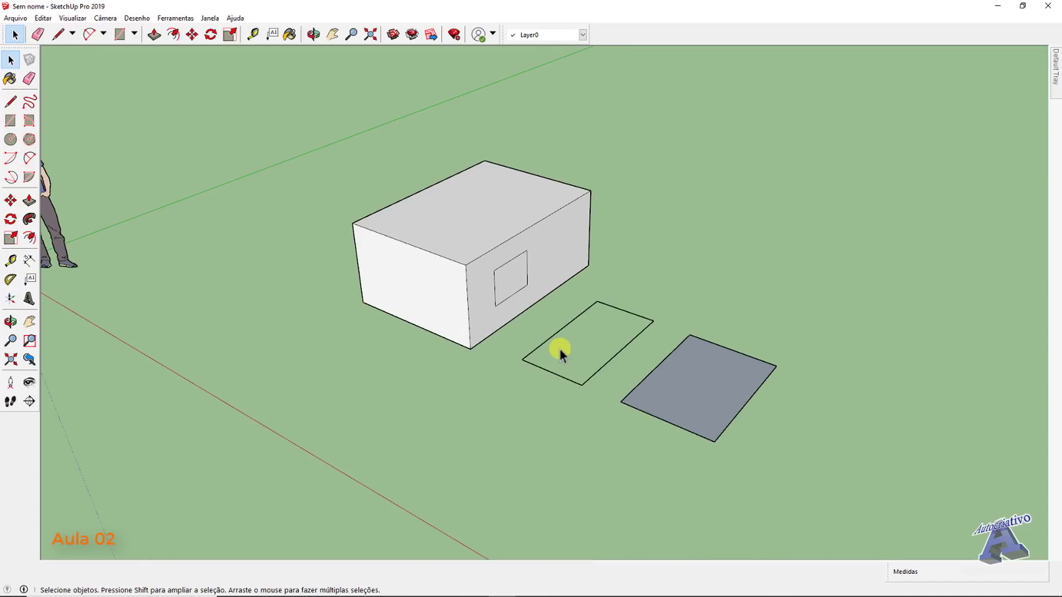
key("ctrl+z")
key("ctrl+z")
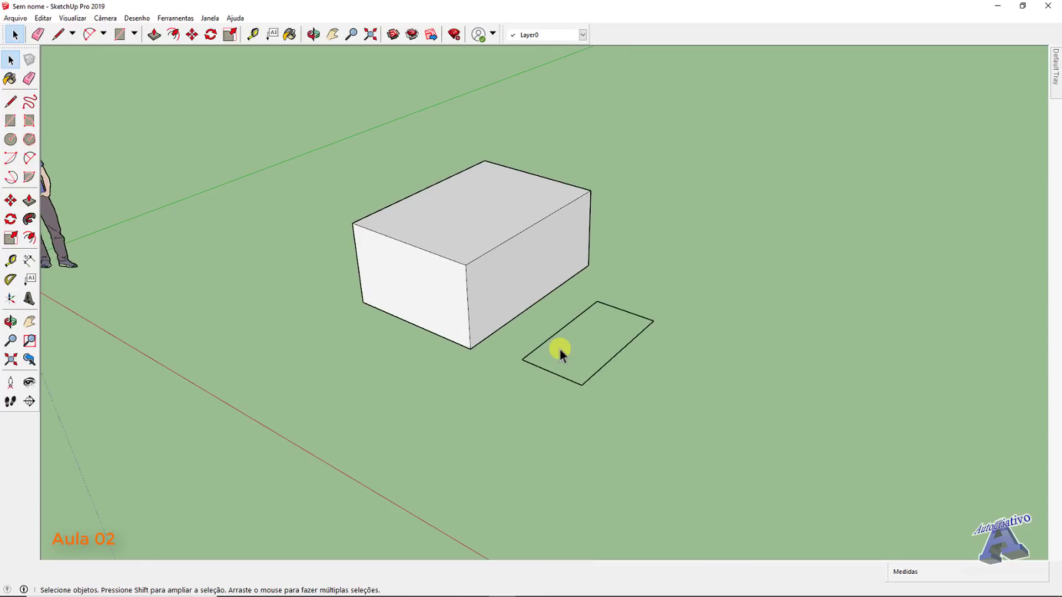
key("ctrl+z")
key("ctrl+z")
key("ctrl+y")
key("ctrl+y")
key("ctrl+y")
Step: Delete the flat rectangle with all its edges, along with the leftover short vertical line beside the box
left_click(602, 328)
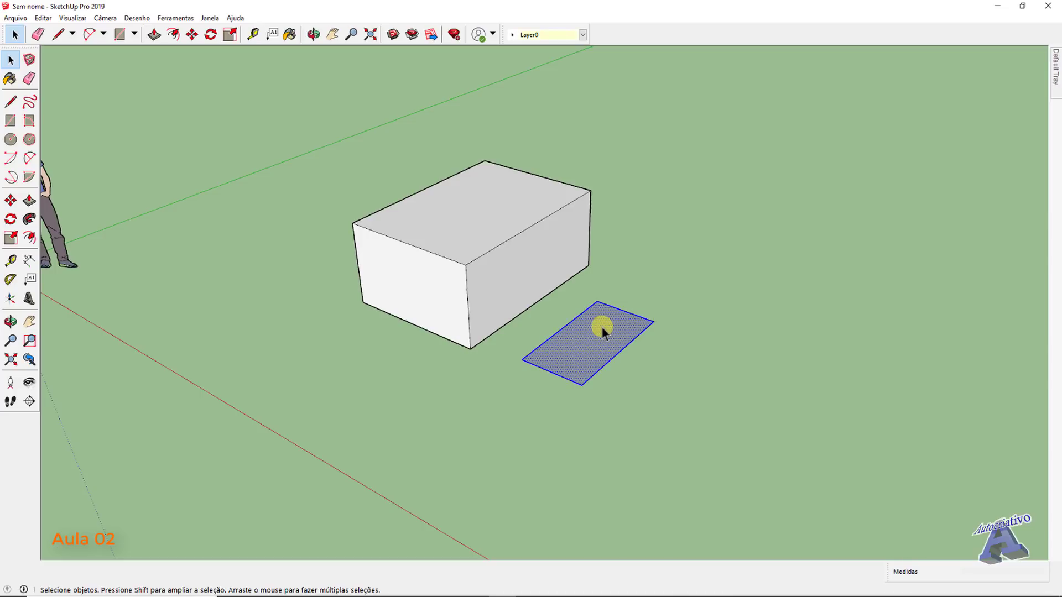
key("Delete")
left_click_drag(666, 356, 668, 367)
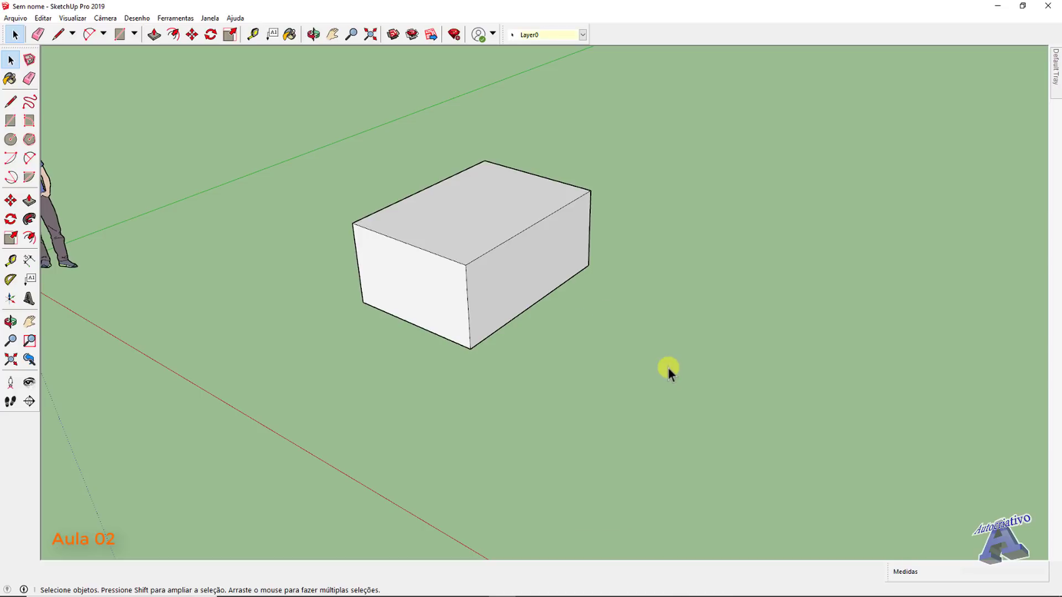
scroll(588, 333, "up", 3)
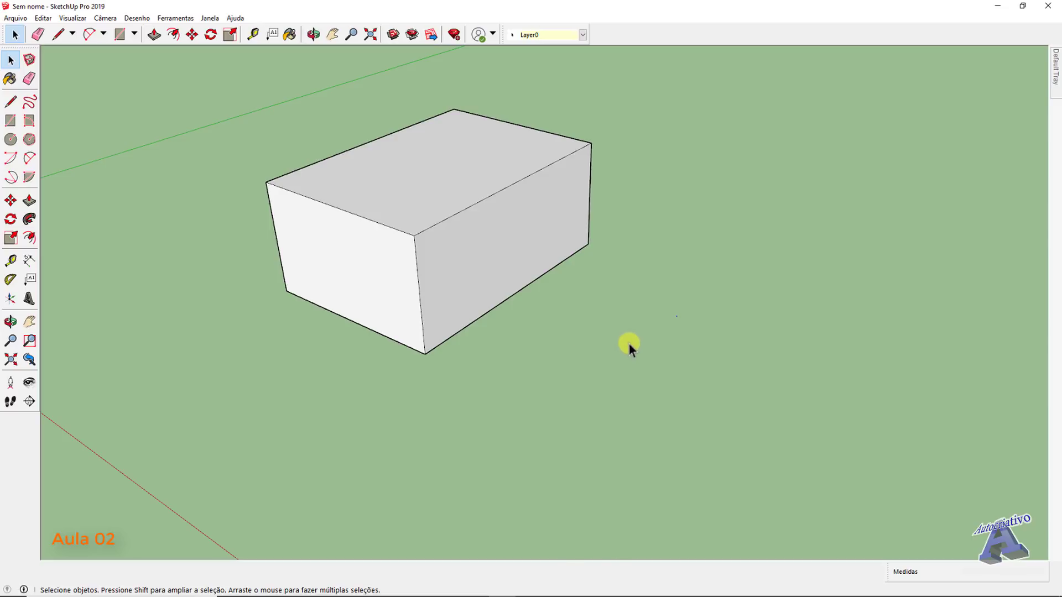
key("Delete")
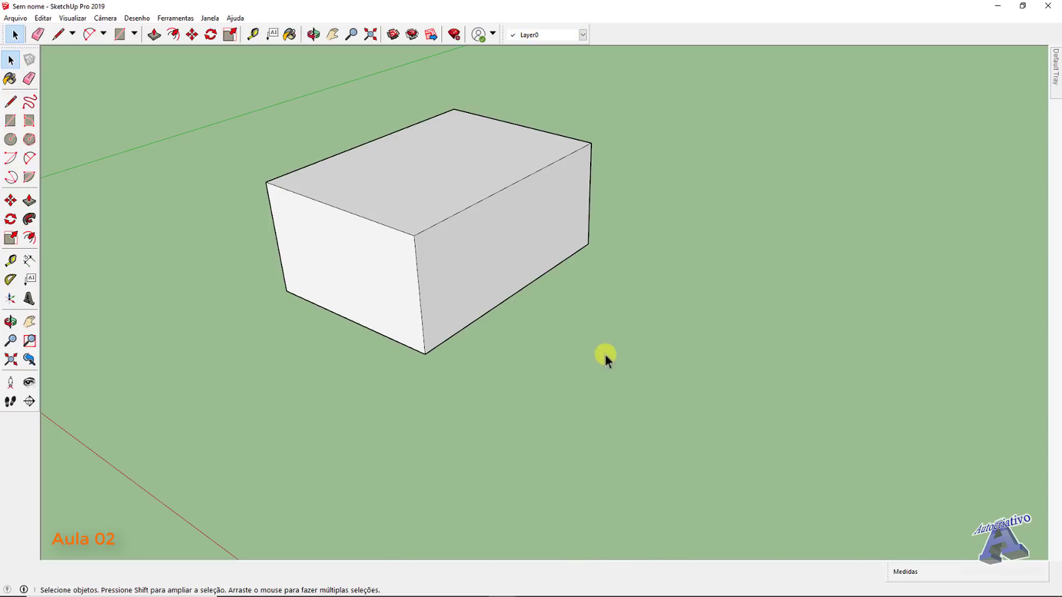
Step: Select the box's long side face
middle_click_drag(604, 356, 668, 412)
scroll(673, 419, "up", 2)
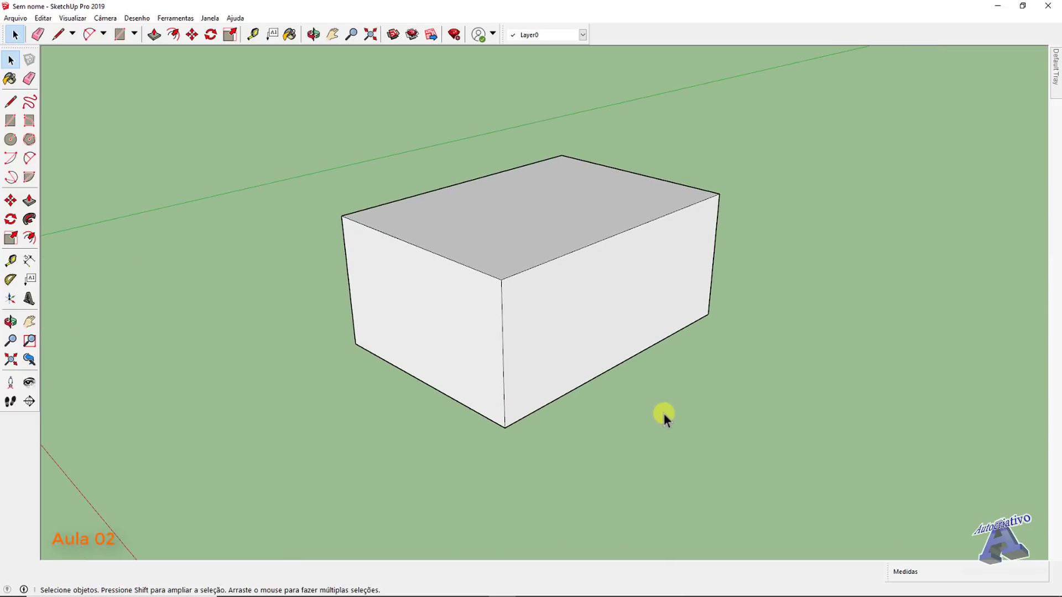
left_click(589, 318)
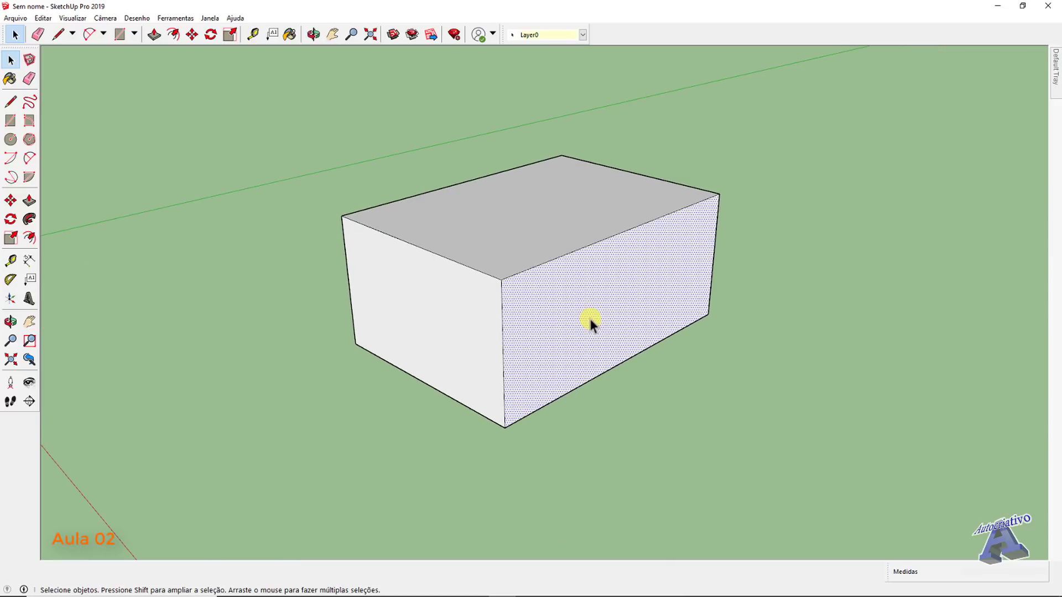
Step: Delete only the box's long side face, keeping its edges, and view the interior through the opening
left_click(415, 288)
left_click(475, 229)
middle_click_drag(635, 368, 623, 224)
left_click(522, 280)
middle_click_drag(523, 280, 526, 429)
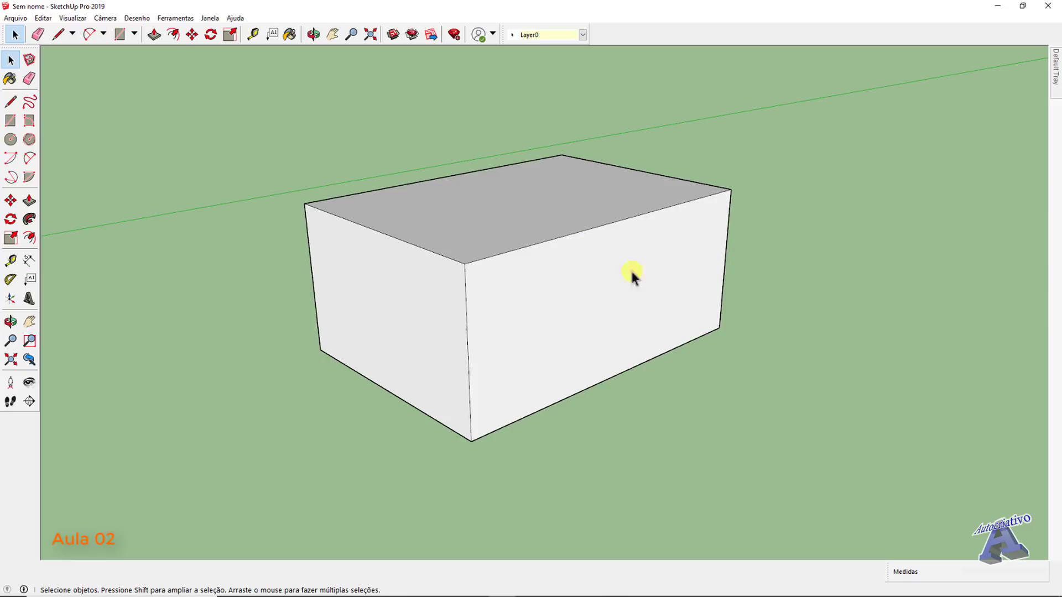
scroll(490, 294, "up", 2)
left_click(540, 282)
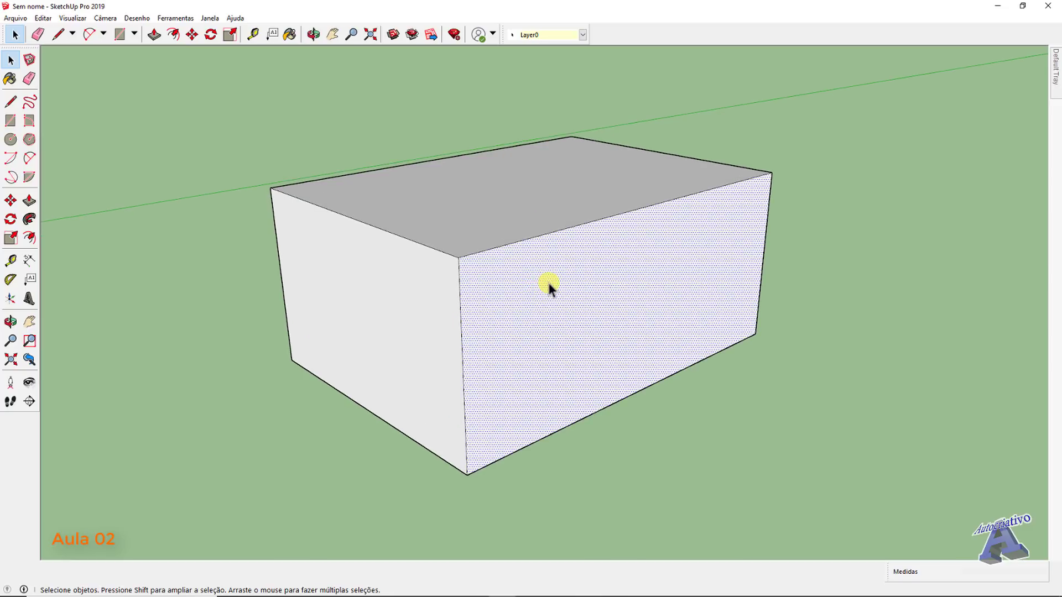
key("Delete")
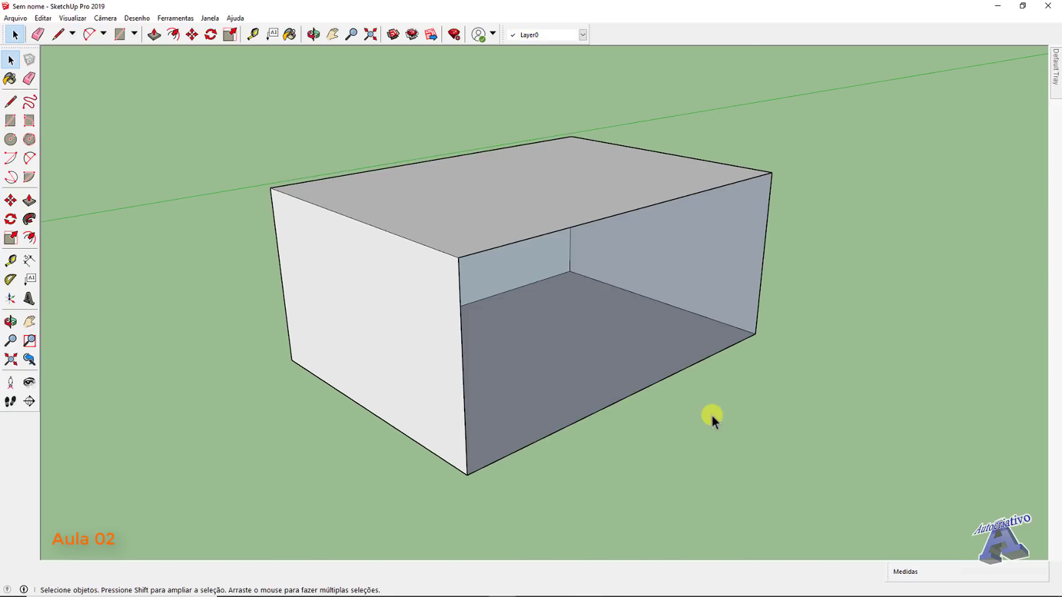
middle_click_drag(711, 408, 638, 155)
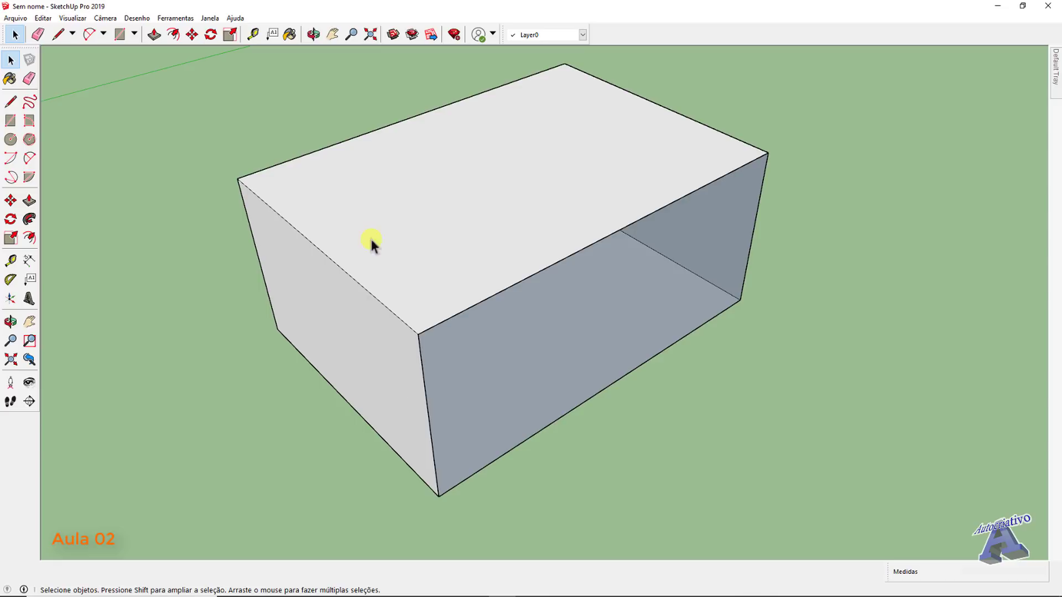
middle_click_drag(684, 400, 671, 314)
Step: Undo the deletion of the box's long side face
key("ctrl+z")
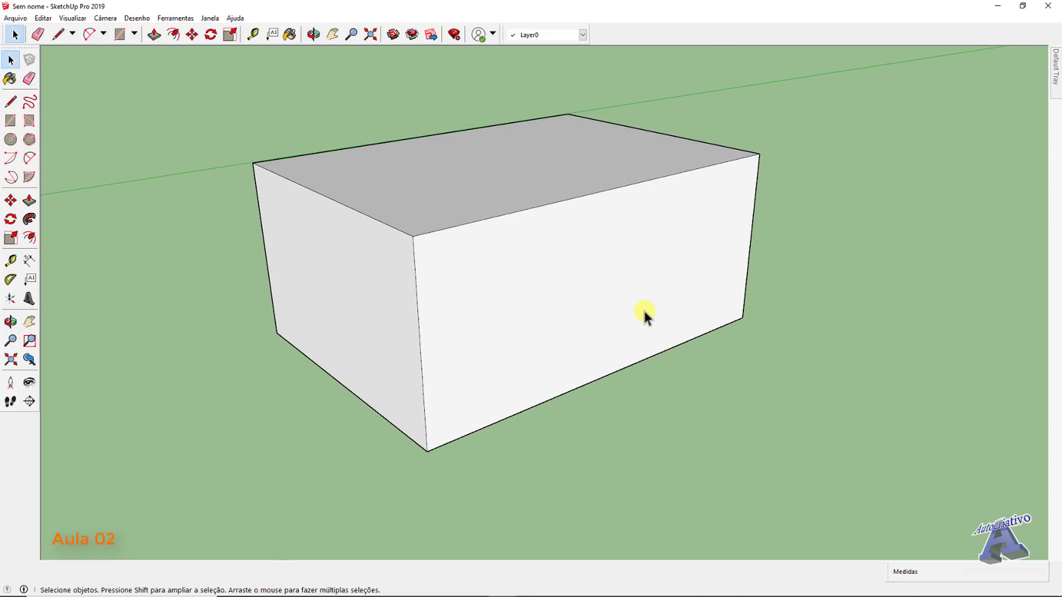
scroll(627, 404, "down", 4)
middle_click_drag(627, 403, 589, 420, "shift")
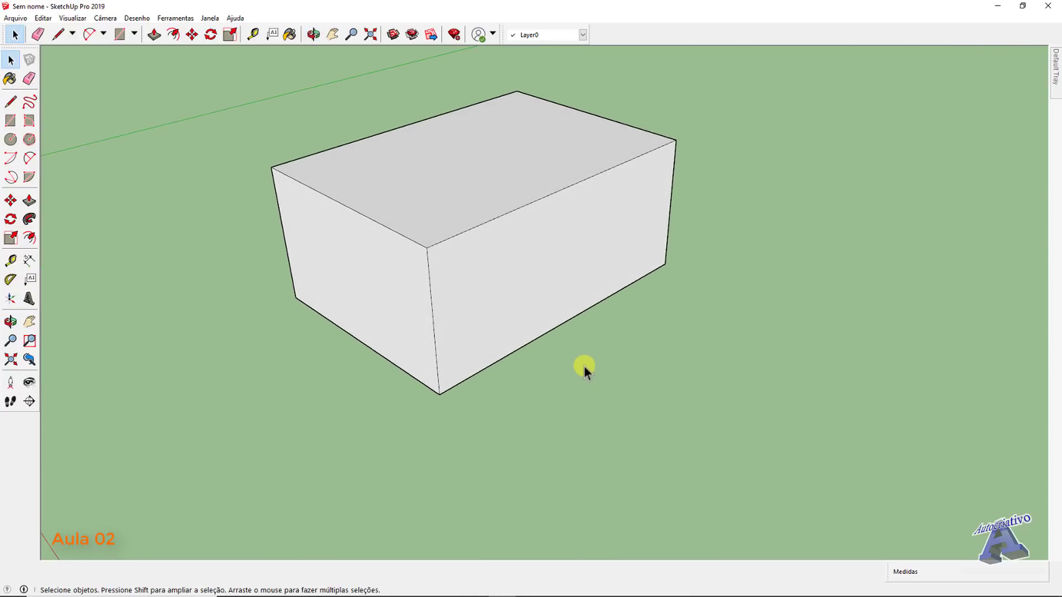
middle_click_drag(585, 368, 644, 360)
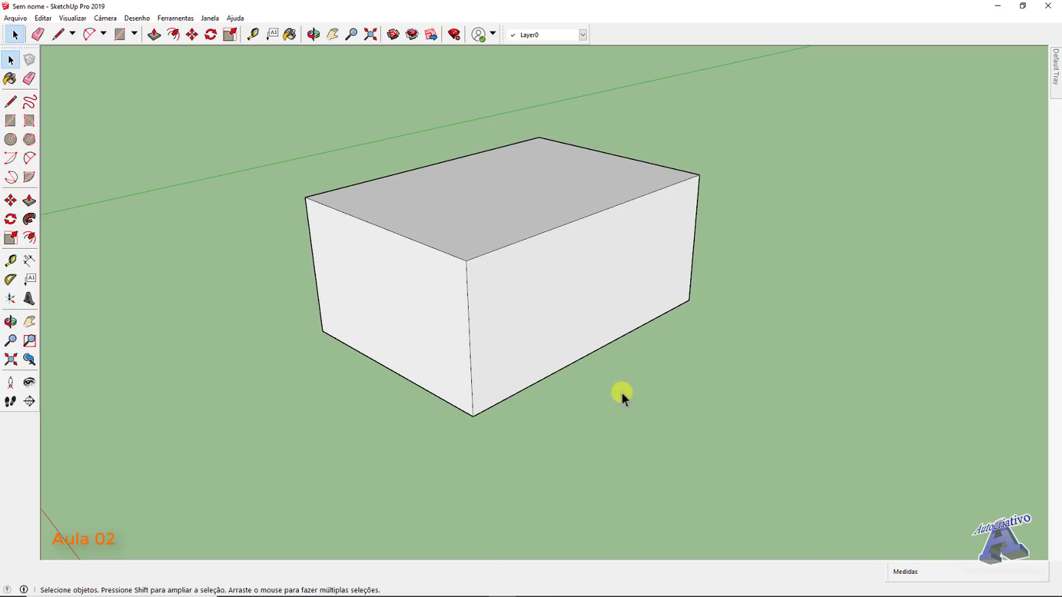
Step: Select the long side face alone, then select its four bounding edges one by one and clear the selection
left_click(575, 302)
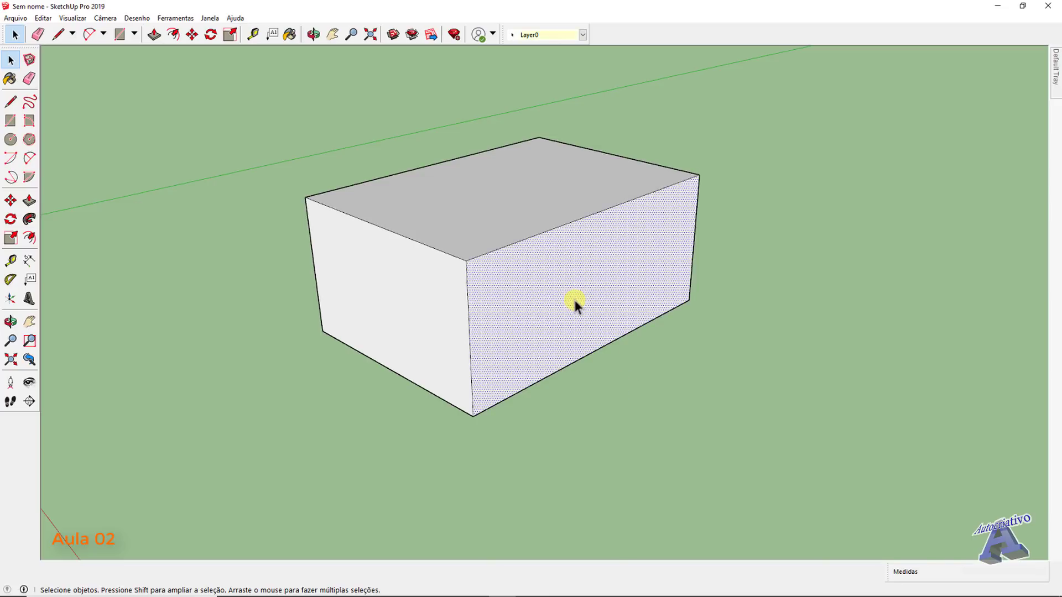
left_click(617, 424)
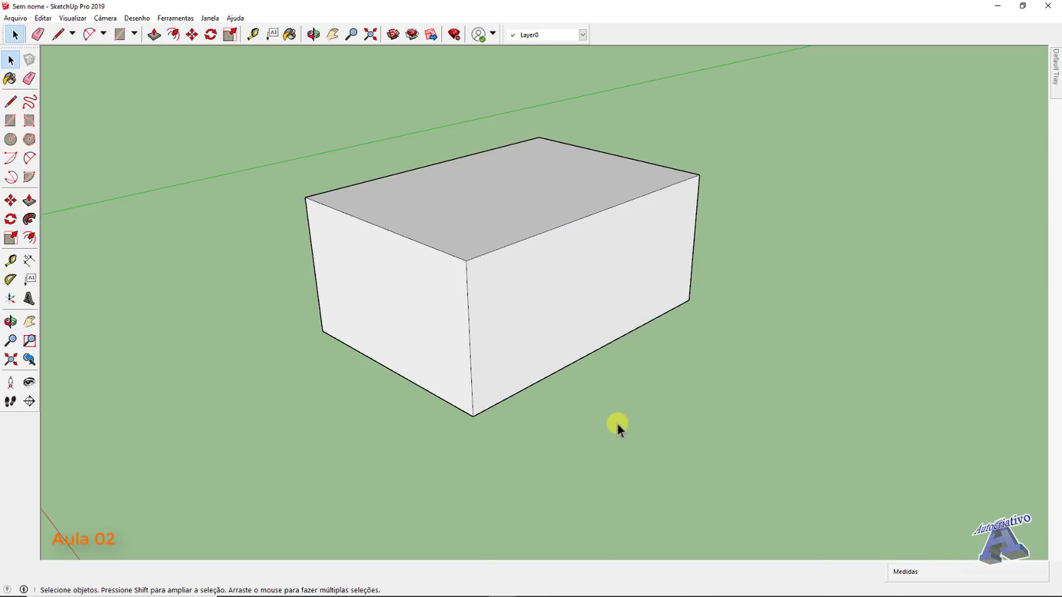
left_click(556, 228)
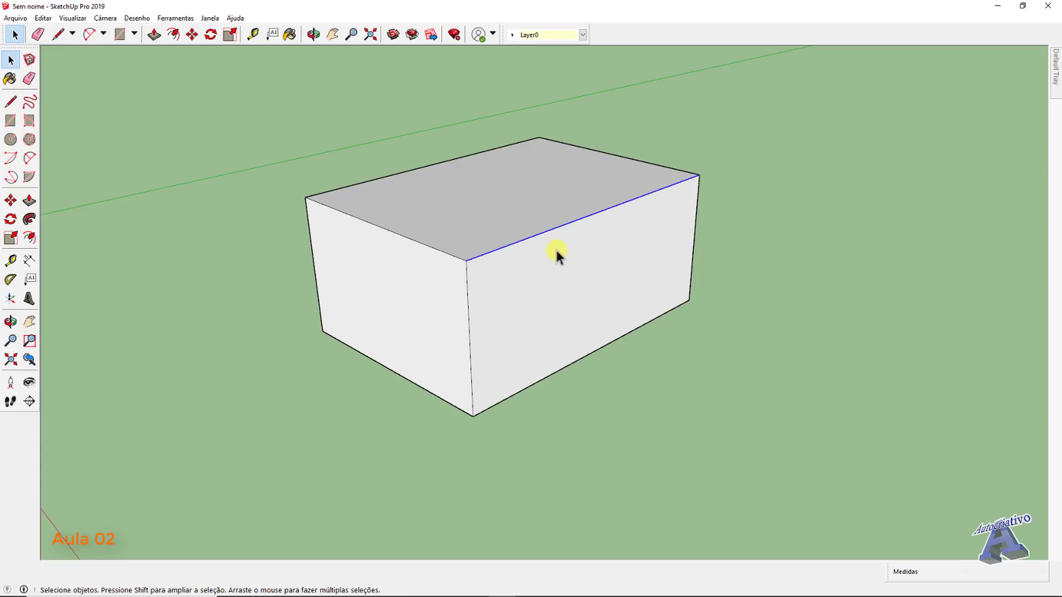
key("shift")
key("shift")
key("shift")
key("shift")
key("shift")
left_click(332, 66)
left_click(468, 300, "shift")
left_click(609, 345, "shift")
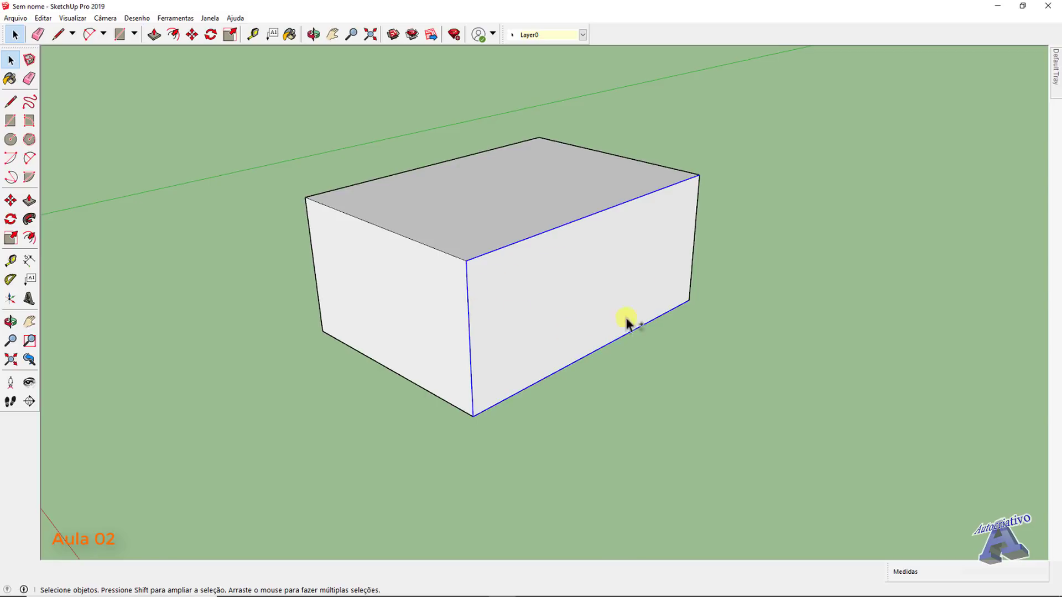
left_click(694, 246, "shift")
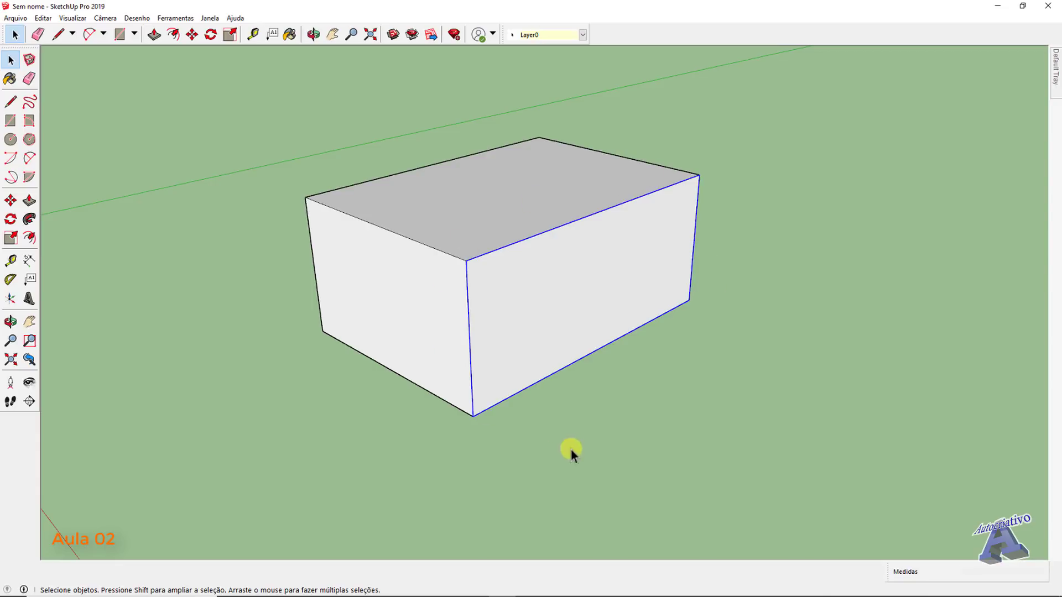
left_click(578, 404)
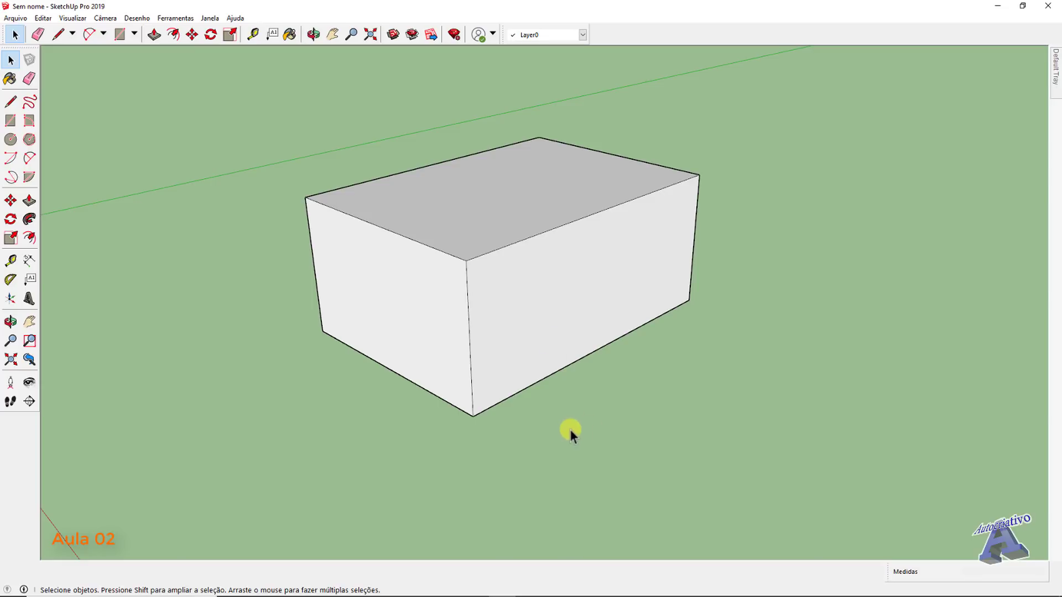
Step: Select the long side face together with its bounding edges, then the whole box with all connected geometry, clearing each selection
left_click(579, 291)
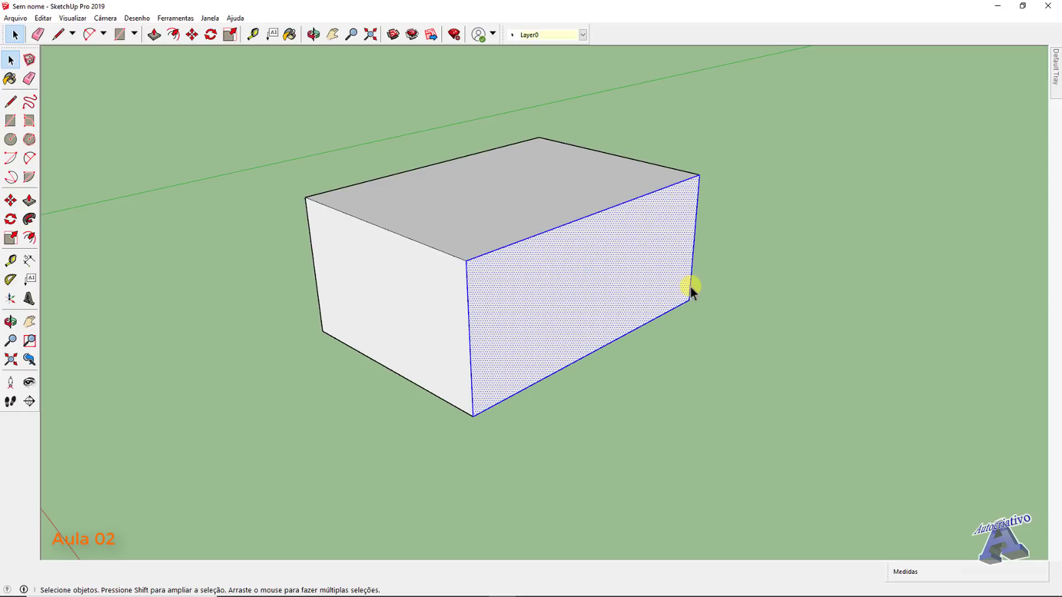
left_click(593, 373)
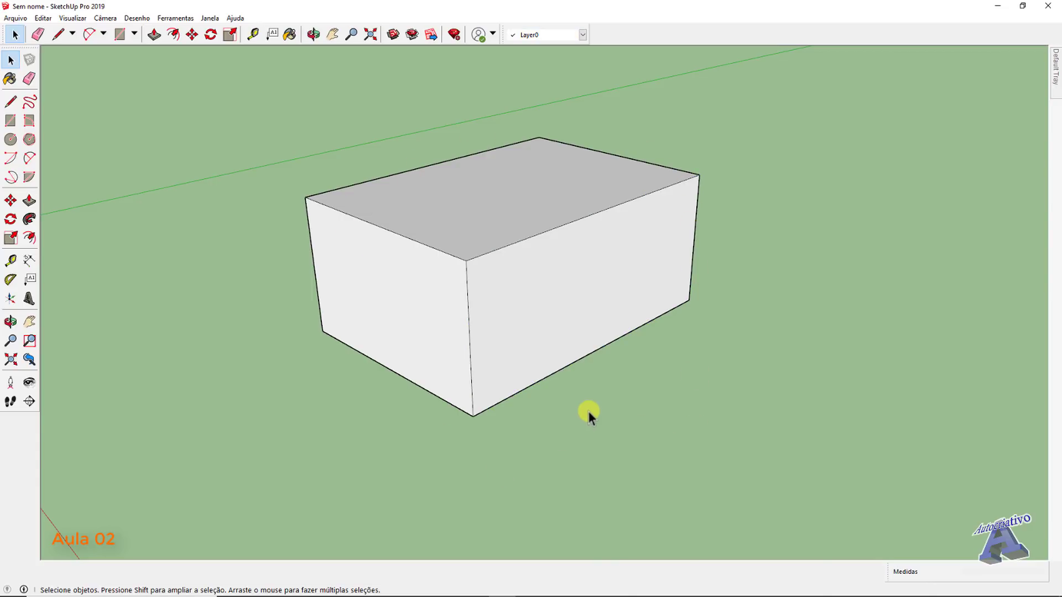
triple_click(560, 282)
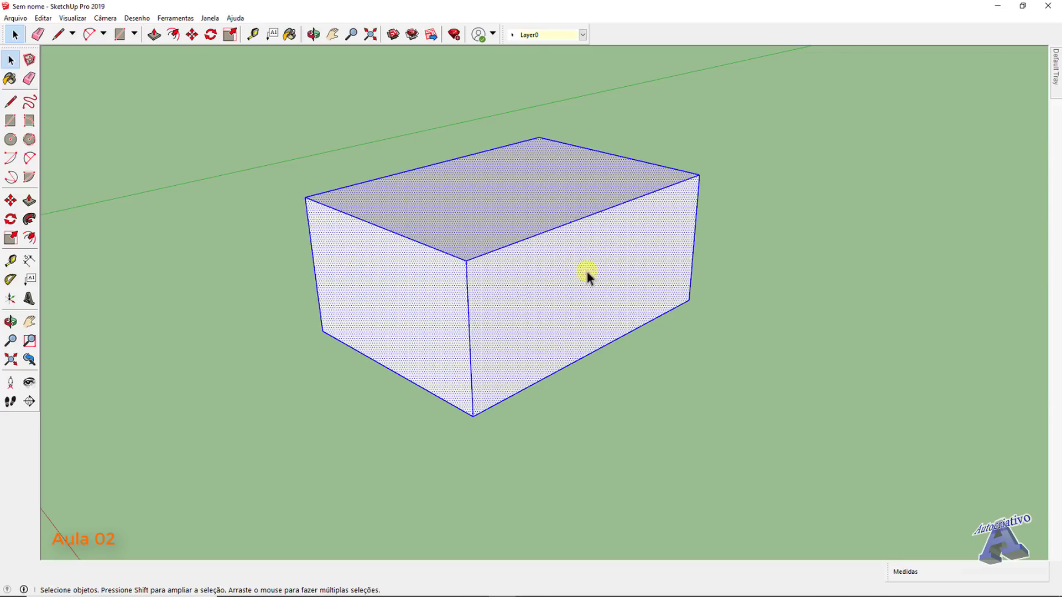
scroll(585, 268, "down", 3)
mouse_move(540, 284)
middle_mouse_down()
mouse_move(450, 280)
mouse_move(481, 301)
mouse_move(733, 347)
mouse_move(896, 275)
mouse_move(574, 214)
mouse_move(356, 322)
mouse_move(536, 292)
middle_mouse_up()
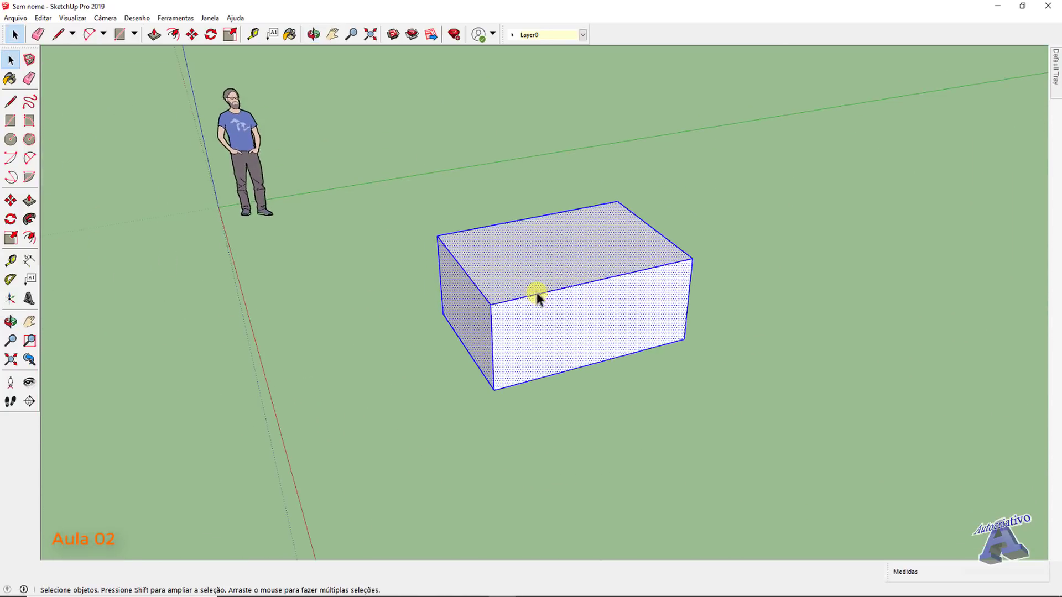
scroll(520, 288, "up", 3)
scroll(621, 175, "down", 4)
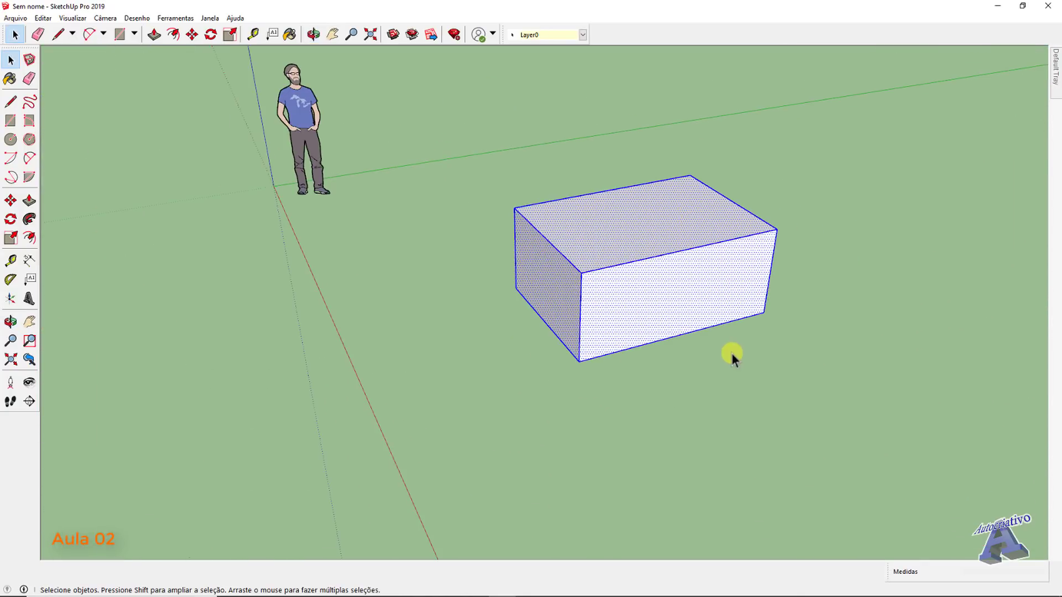
left_click(730, 356)
Step: Draw a line outward from the box's long top edge, parallel to its short sides
middle_click_drag(645, 360, 662, 417)
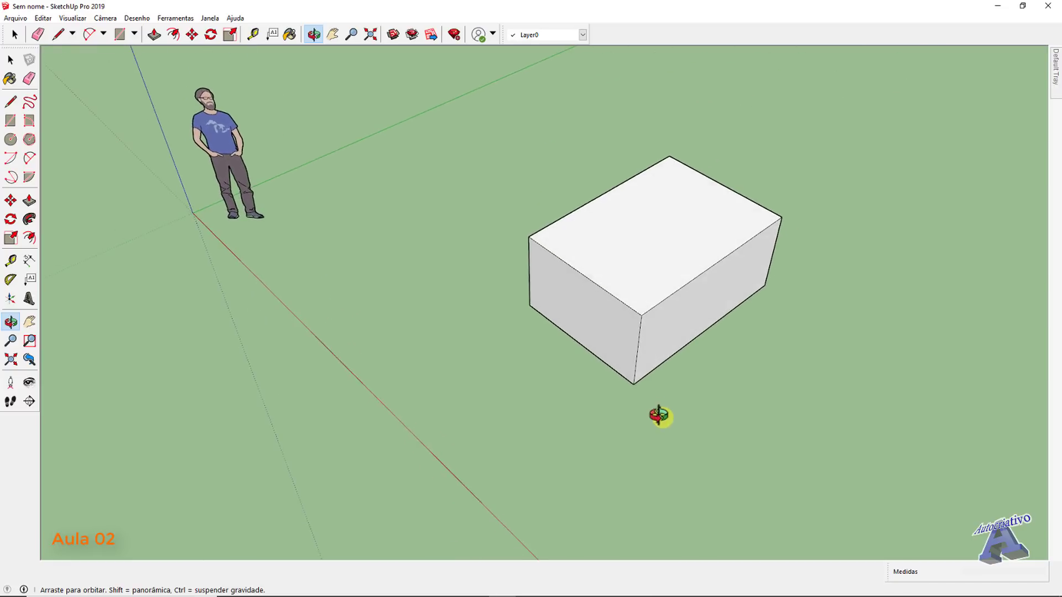
key("l")
scroll(711, 264, "up", 3)
left_click(710, 261)
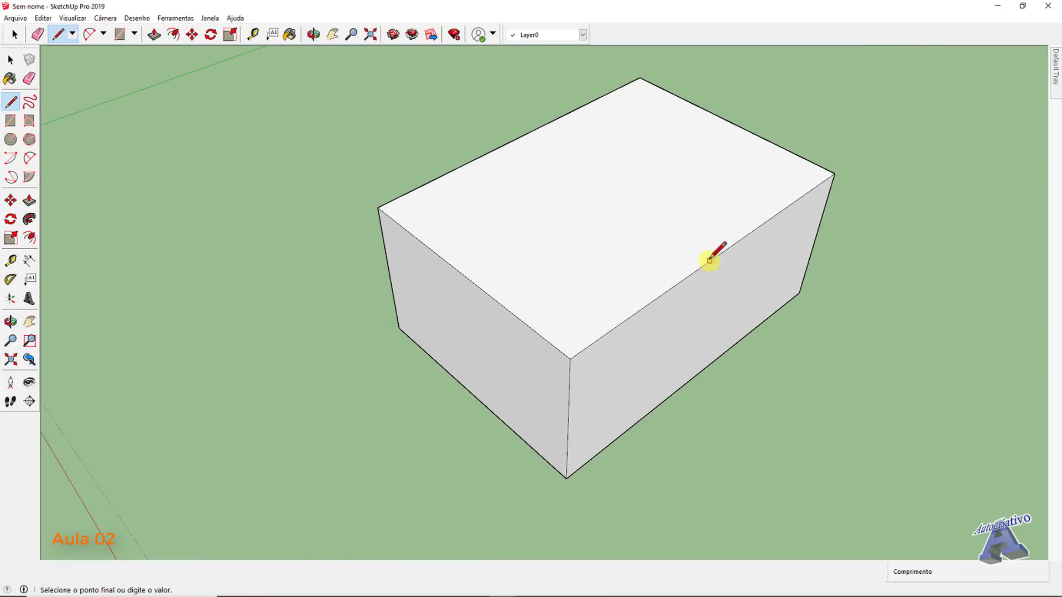
left_click(831, 336)
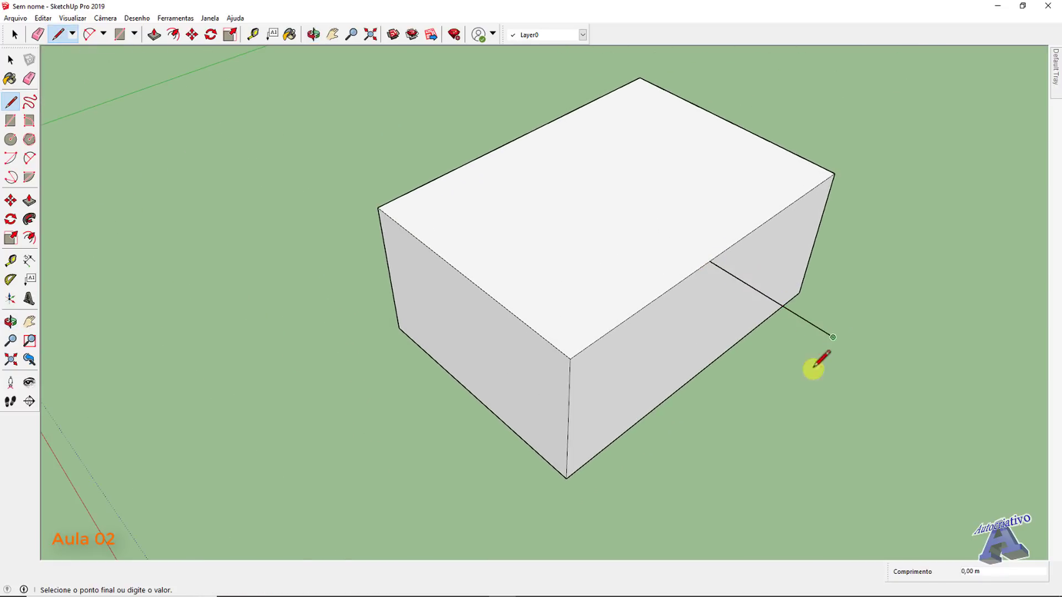
key("space")
Step: Select the long side face with its edges, then everything connected to the box including the attached line, clearing each selection
scroll(789, 381, "down", 2)
middle_click_drag(736, 407, 595, 366)
scroll(594, 362, "down", 1)
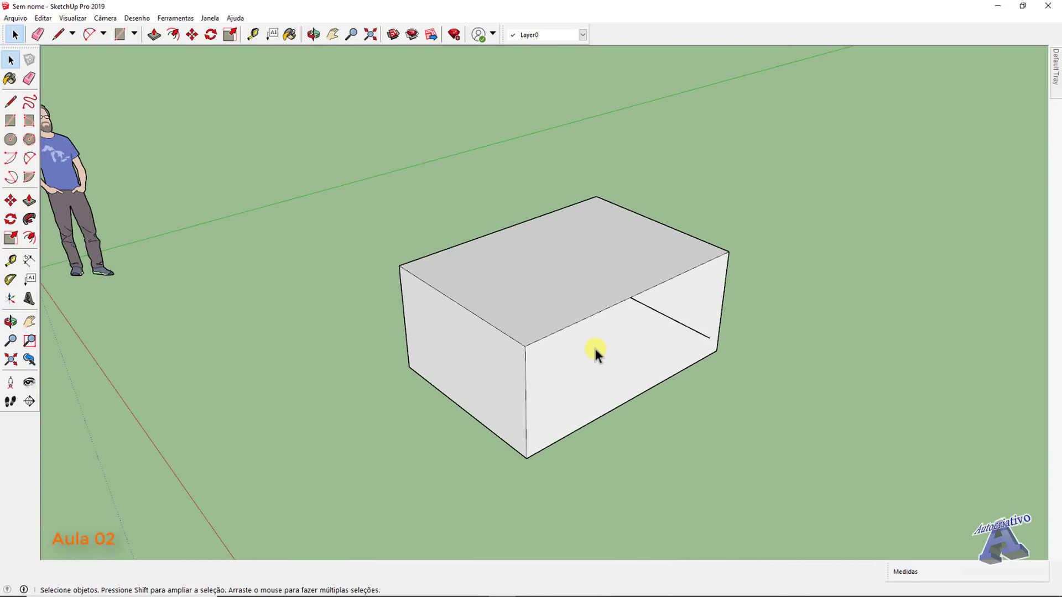
left_click(594, 347)
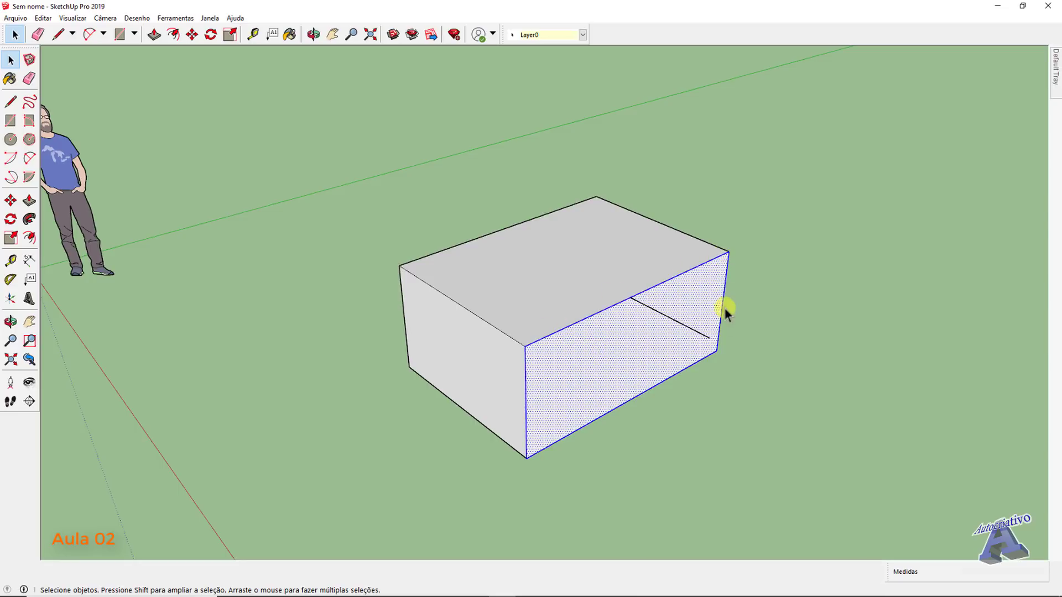
left_click(666, 427)
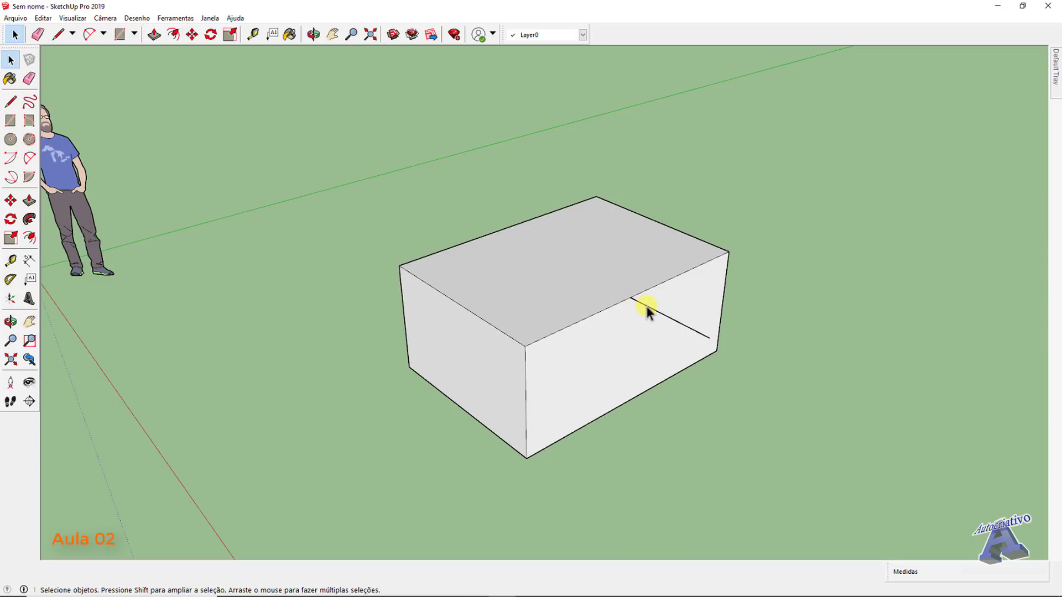
triple_click(595, 359)
middle_click_drag(732, 443, 631, 421)
scroll(629, 414, "down", 2)
left_click(629, 414)
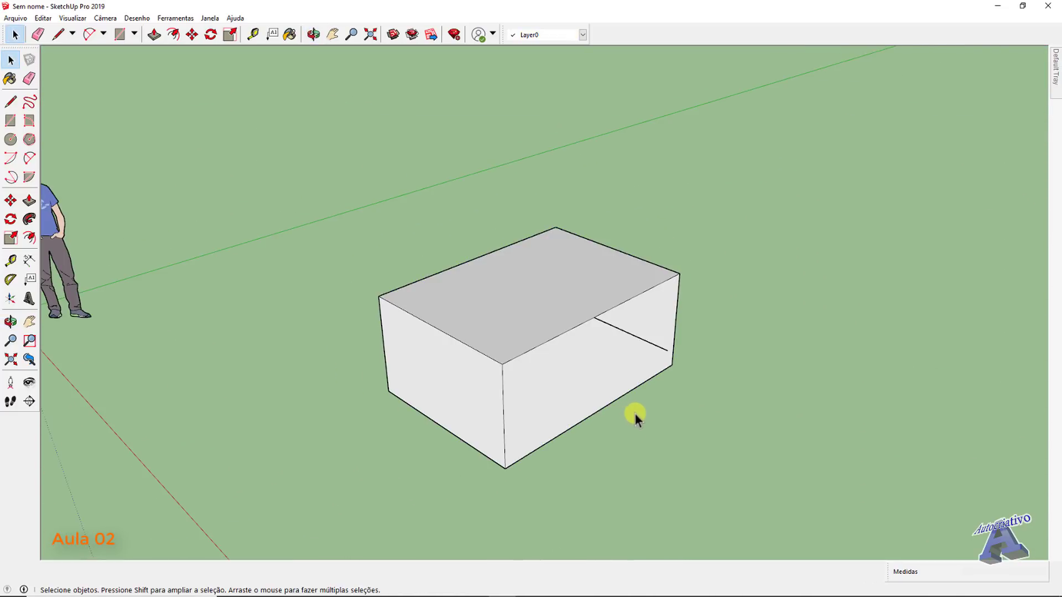
Step: Delete the line attached to the box's top edge, then delete the entire box
left_click(655, 346)
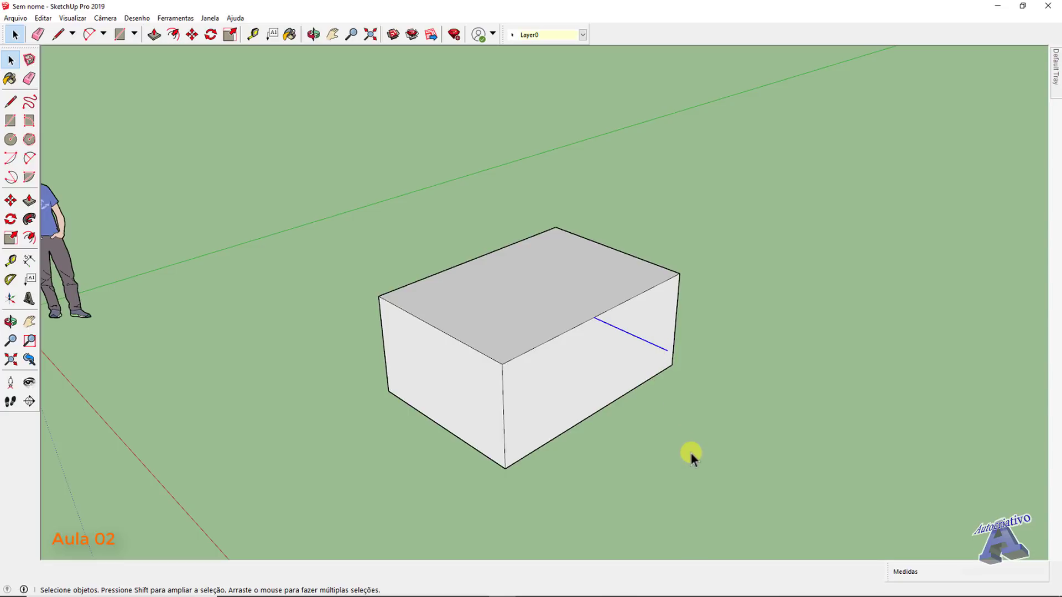
key("Delete")
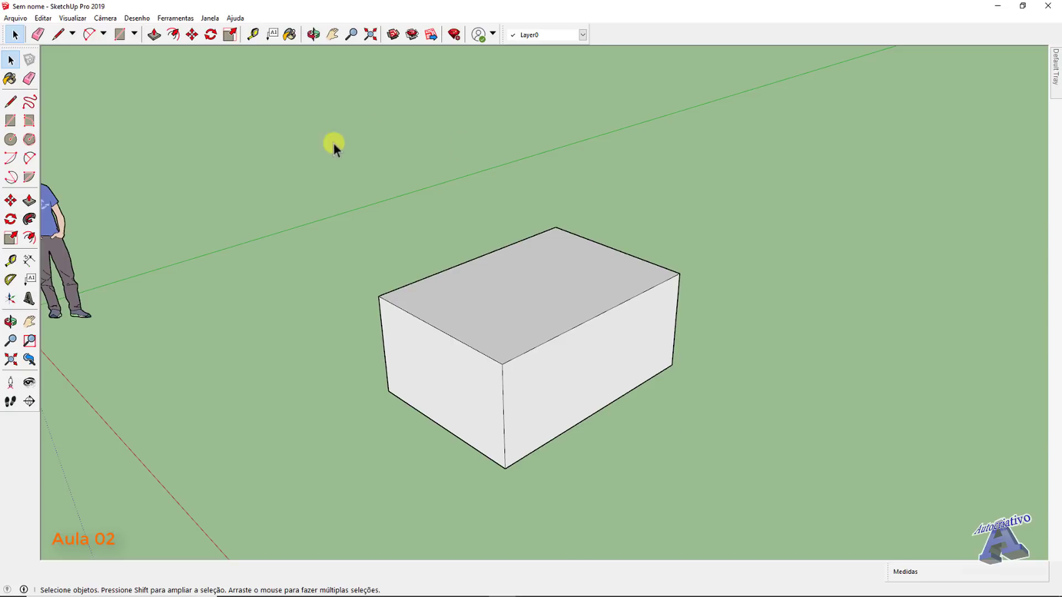
left_click_drag(298, 135, 741, 490)
key("Delete")
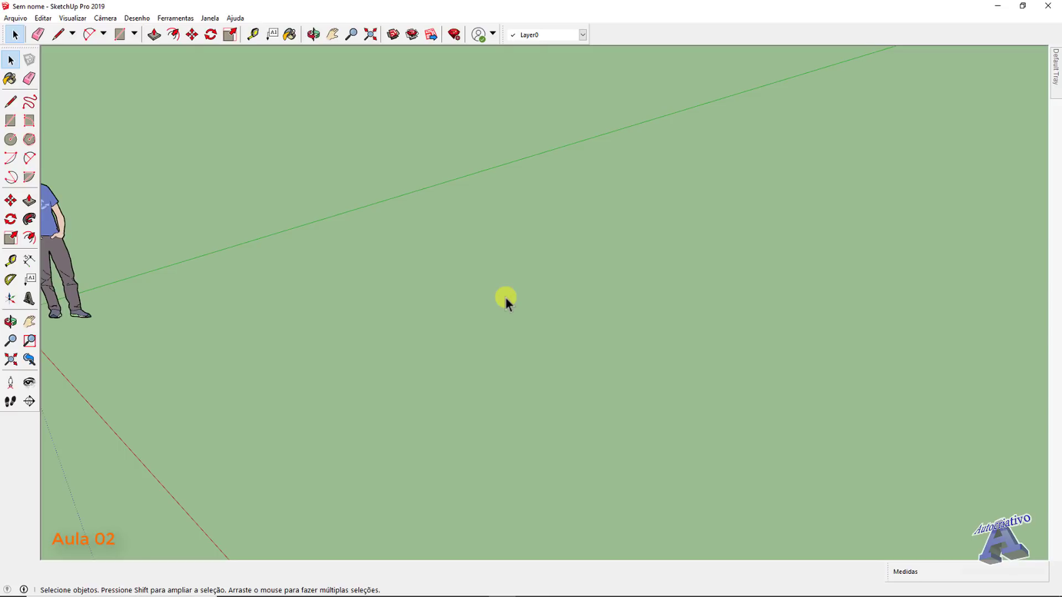
scroll(505, 297, "down", 3)
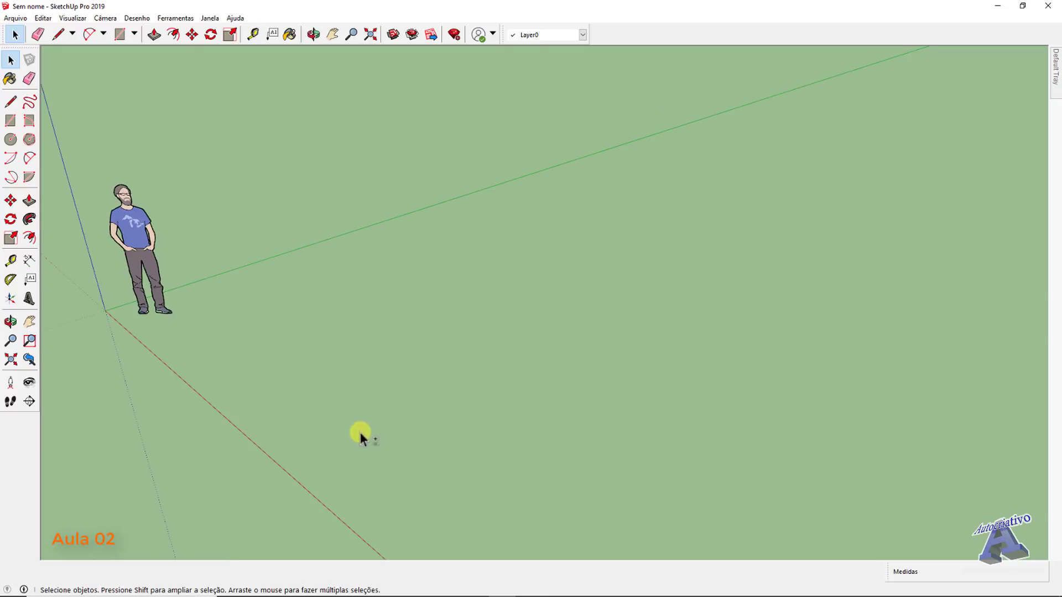
middle_click_drag(360, 433, 485, 399, "shift")
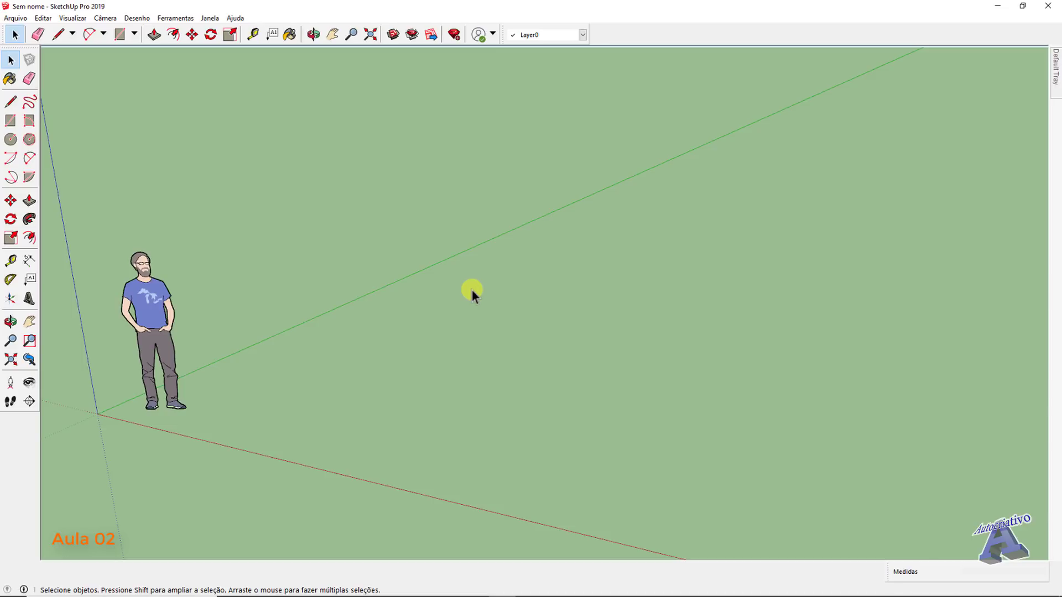
mouse_move(446, 329)
middle_mouse_down()
mouse_move(443, 359)
mouse_move(429, 316)
mouse_move(431, 324)
middle_mouse_up()
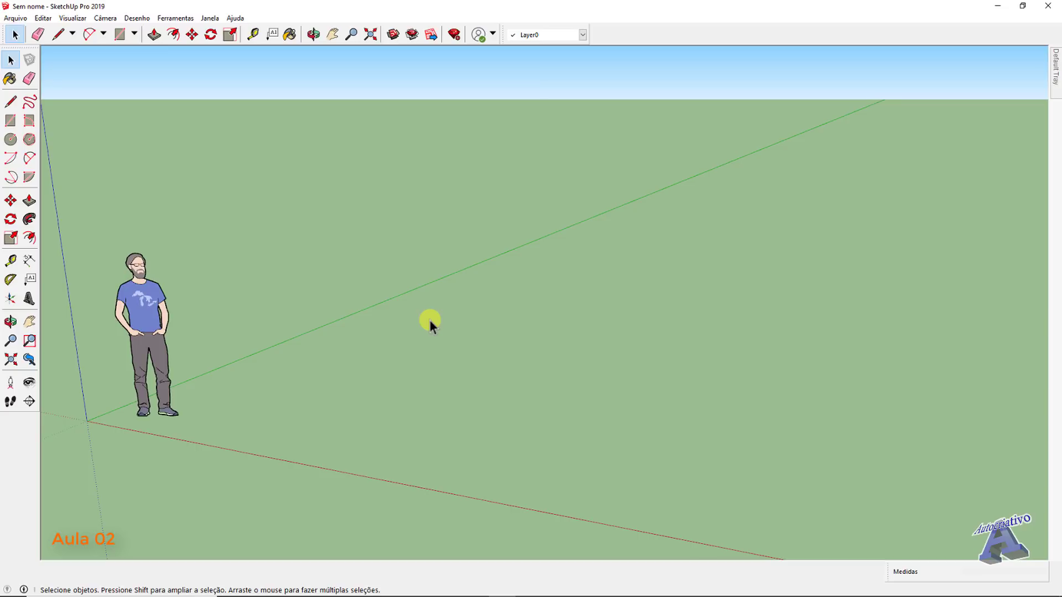